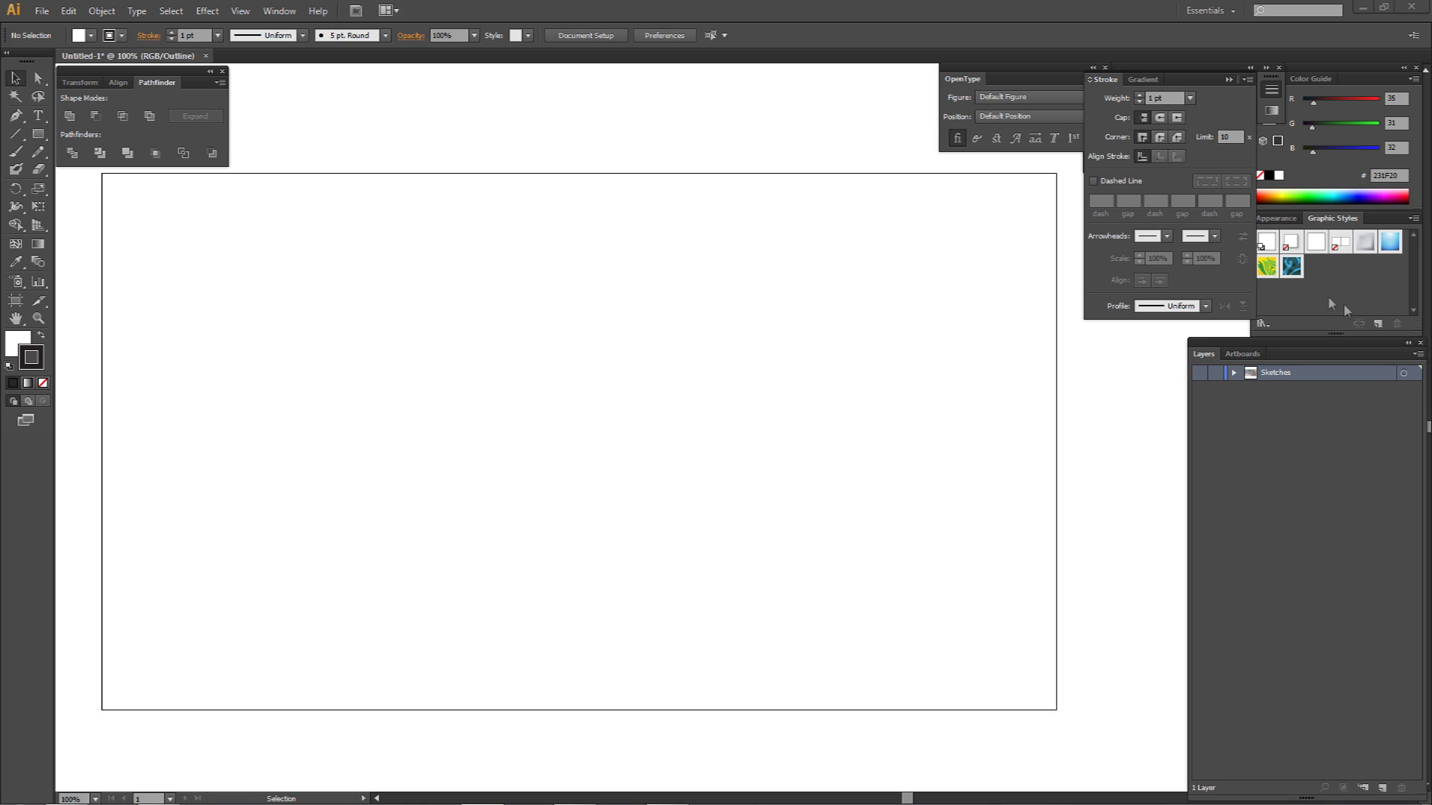
- Show the Sketches layer and leave it unlocked so that the placed sketch photo can be edited
{"action": "left_click", "coordinate": [1214, 375]}
{"action": "left_click", "coordinate": [1199, 374]}
{"action": "left_click", "coordinate": [1214, 375]}
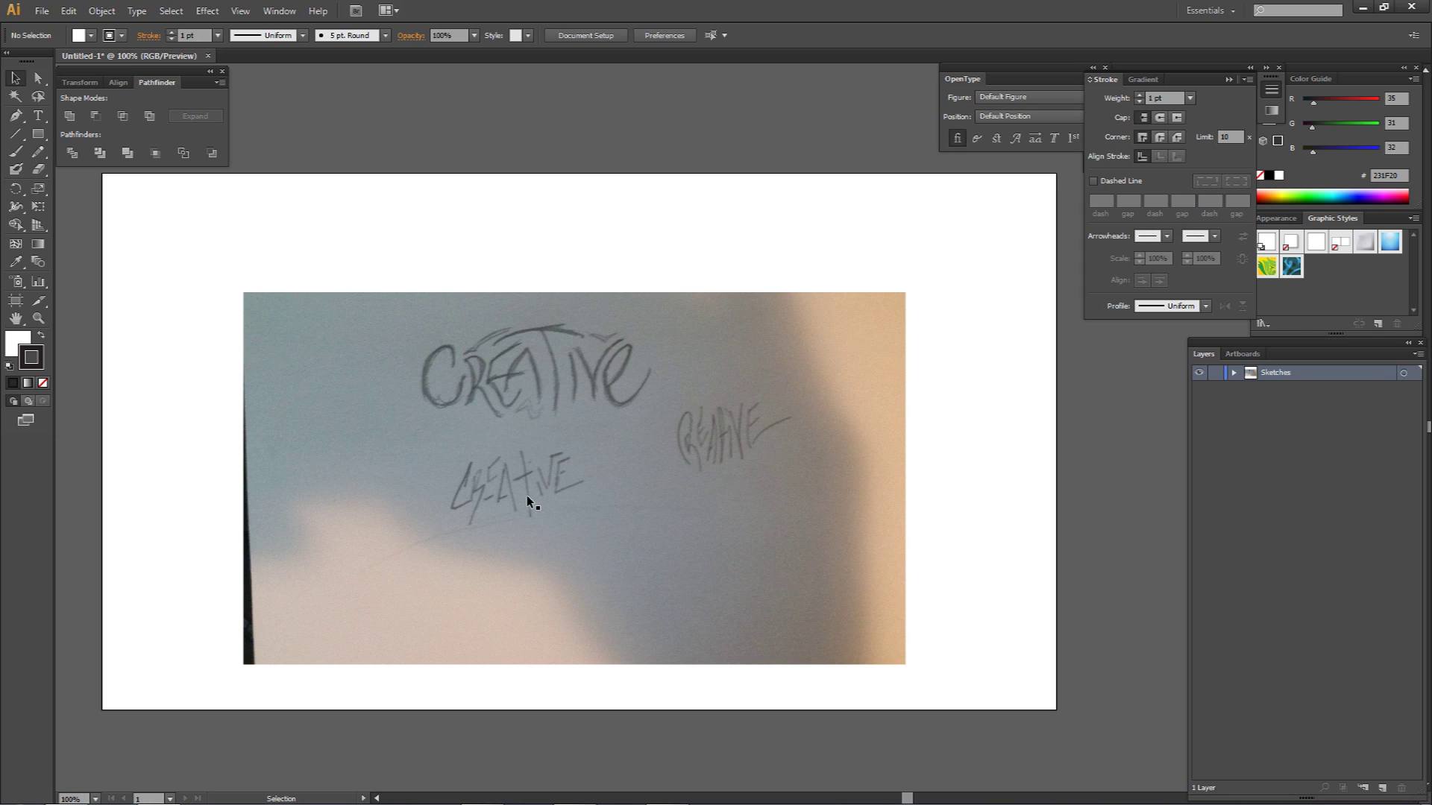
- Enlarge the placed sketch photo proportionally to about 1524 pt wide
{"action": "scroll", "coordinate": [606, 328], "scroll_direction": "up", "scroll_amount": 1}
{"action": "key", "text": "space"}
{"action": "left_click_drag", "start_coordinate": [656, 328], "coordinate": [840, 194]}
{"action": "left_click_drag", "start_coordinate": [648, 228], "coordinate": [466, 211]}
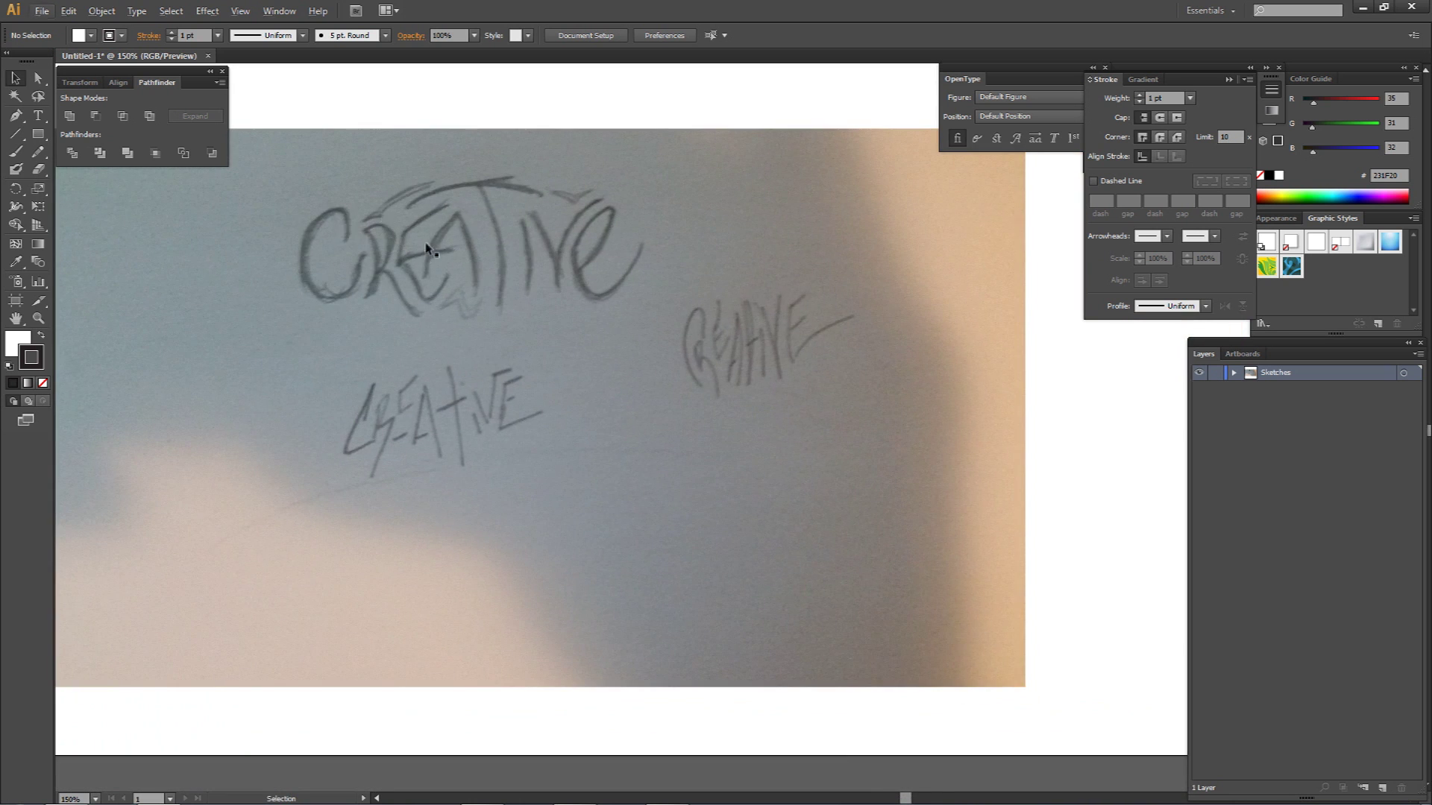
{"action": "scroll", "coordinate": [420, 250], "scroll_direction": "down", "scroll_amount": 3}
{"action": "key", "text": "space"}
{"action": "left_click_drag", "start_coordinate": [550, 368], "coordinate": [626, 349]}
{"action": "left_click", "coordinate": [625, 351]}
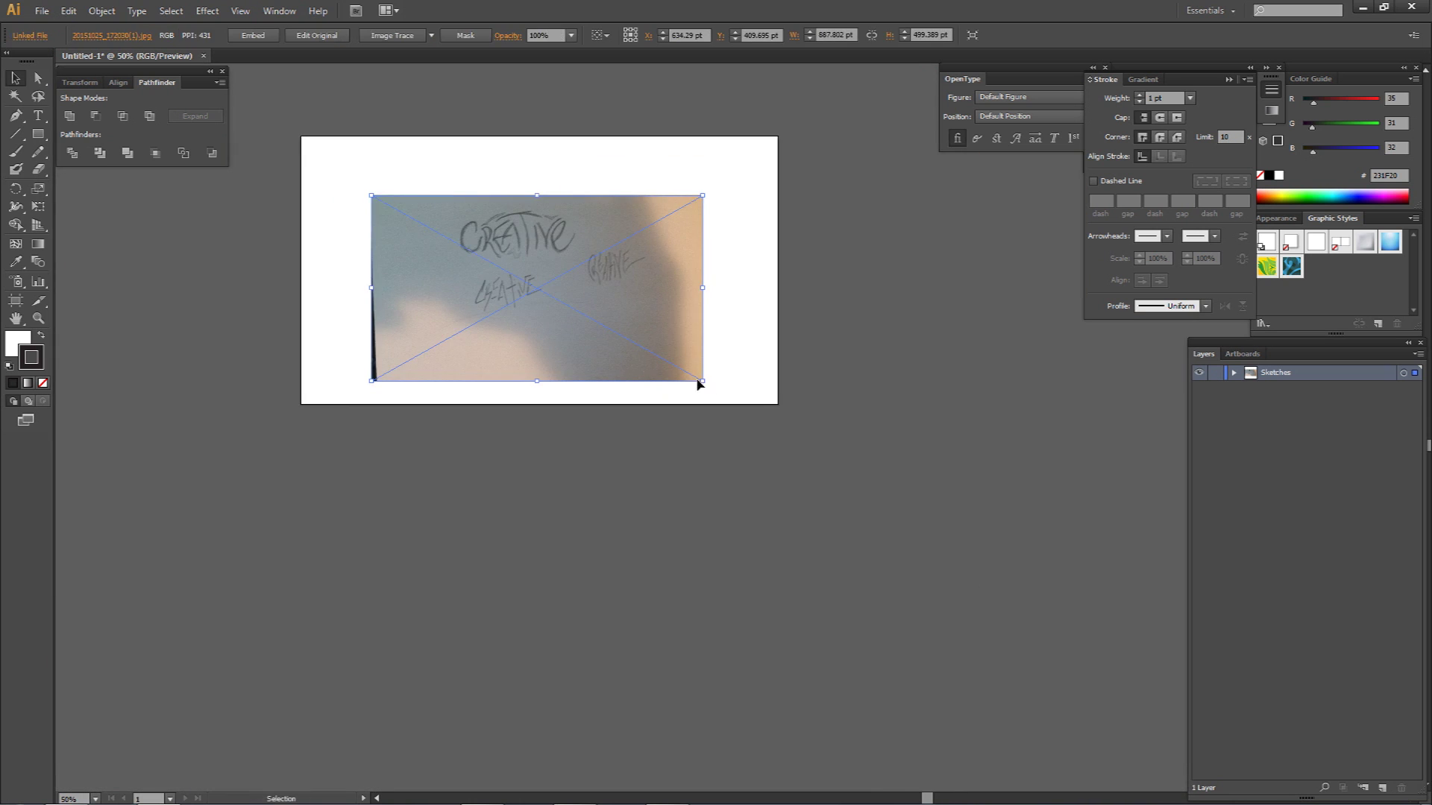
{"action": "key", "text": "ctrl"}
{"action": "key", "text": "ctrl"}
{"action": "left_click_drag", "start_coordinate": [703, 382], "coordinate": [881, 526]}
- Reposition the enlarged photo so the main CREATIVE sketch sits within the artboard
{"action": "key", "text": "space"}
{"action": "left_click_drag", "start_coordinate": [682, 318], "coordinate": [763, 466]}
{"action": "left_click_drag", "start_coordinate": [781, 468], "coordinate": [732, 460]}
{"action": "left_click_drag", "start_coordinate": [909, 336], "coordinate": [970, 300]}
{"action": "left_click_drag", "start_coordinate": [790, 379], "coordinate": [779, 417]}
- Lock the Sketches layer and add a new layer above it for tracing
{"action": "left_click", "coordinate": [1217, 374]}
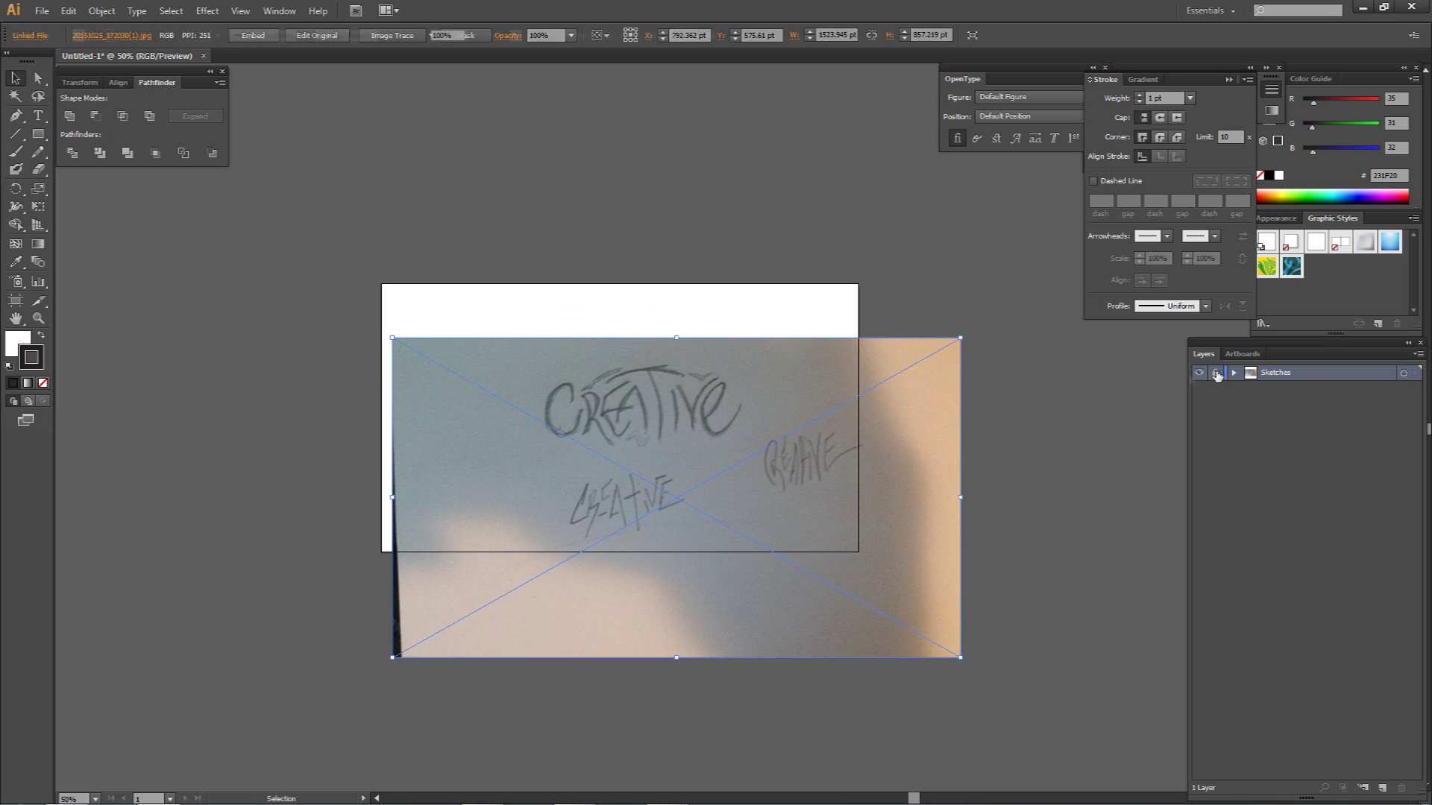
{"action": "scroll", "coordinate": [630, 420], "scroll_direction": "up", "scroll_amount": 2}
{"action": "key", "text": "space"}
{"action": "left_click_drag", "start_coordinate": [613, 428], "coordinate": [627, 381]}
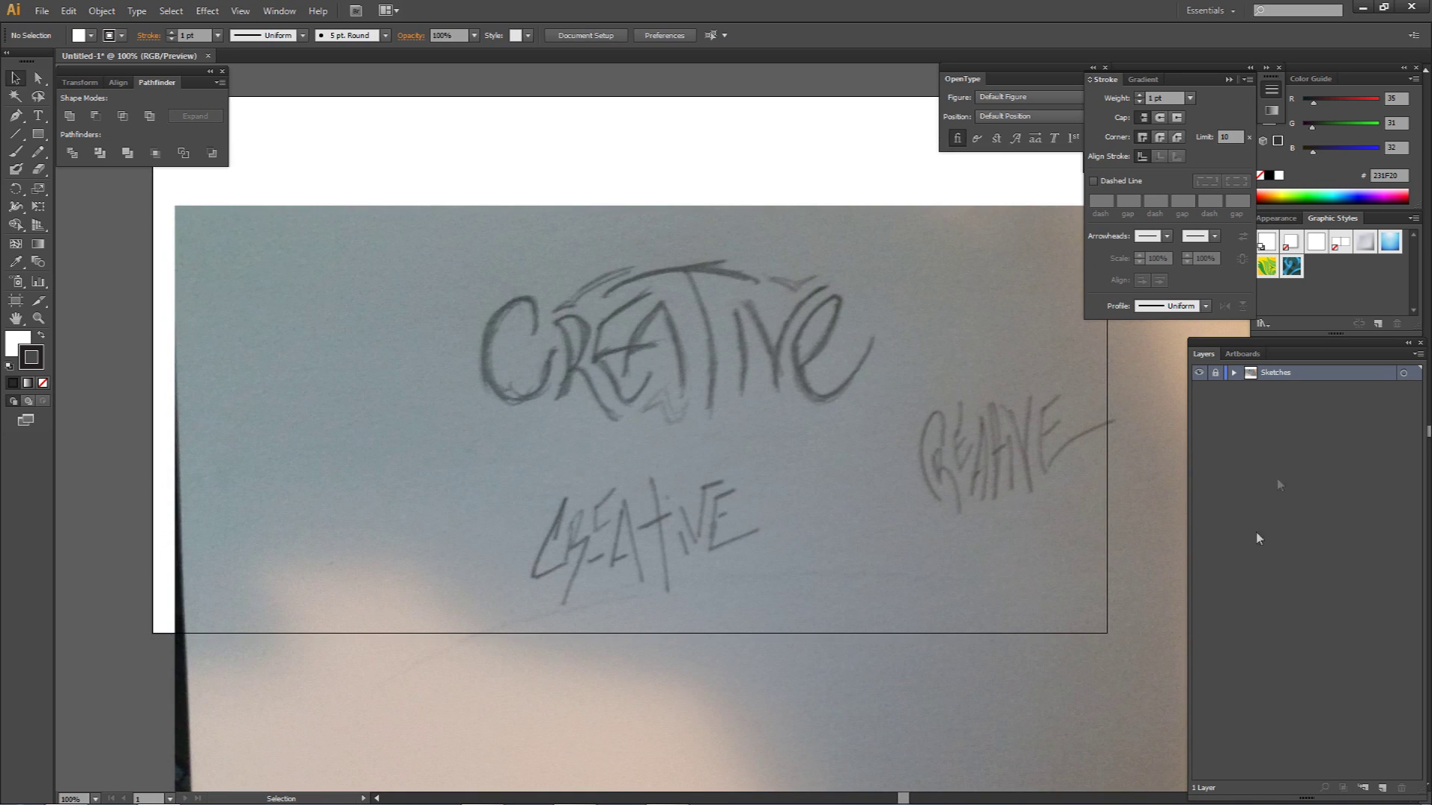
{"action": "left_click", "coordinate": [1382, 788]}
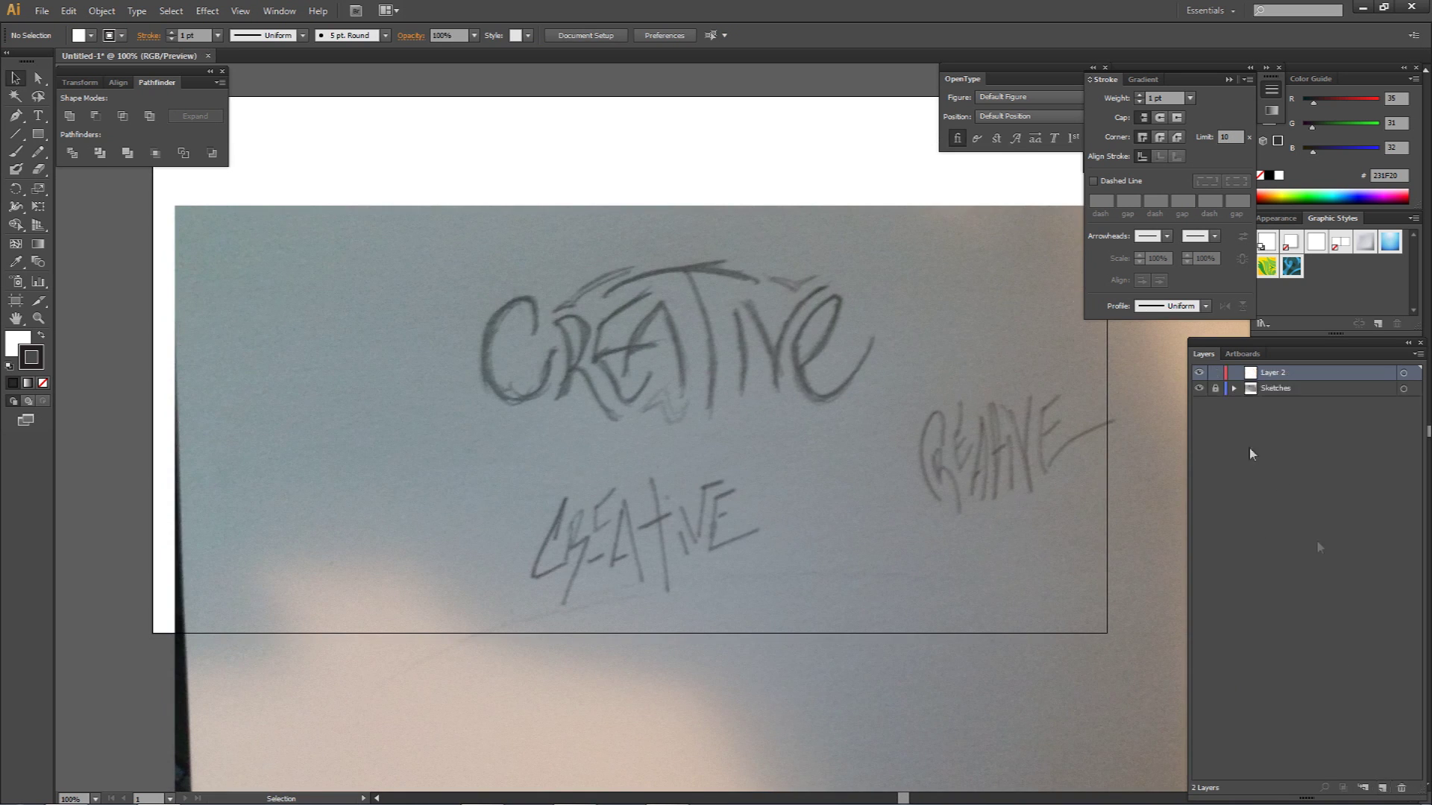
- Choose the Paintbrush tool and set its fill to none, keeping a solid stroke colour
{"action": "left_click", "coordinate": [16, 151]}
{"action": "left_click", "coordinate": [16, 343]}
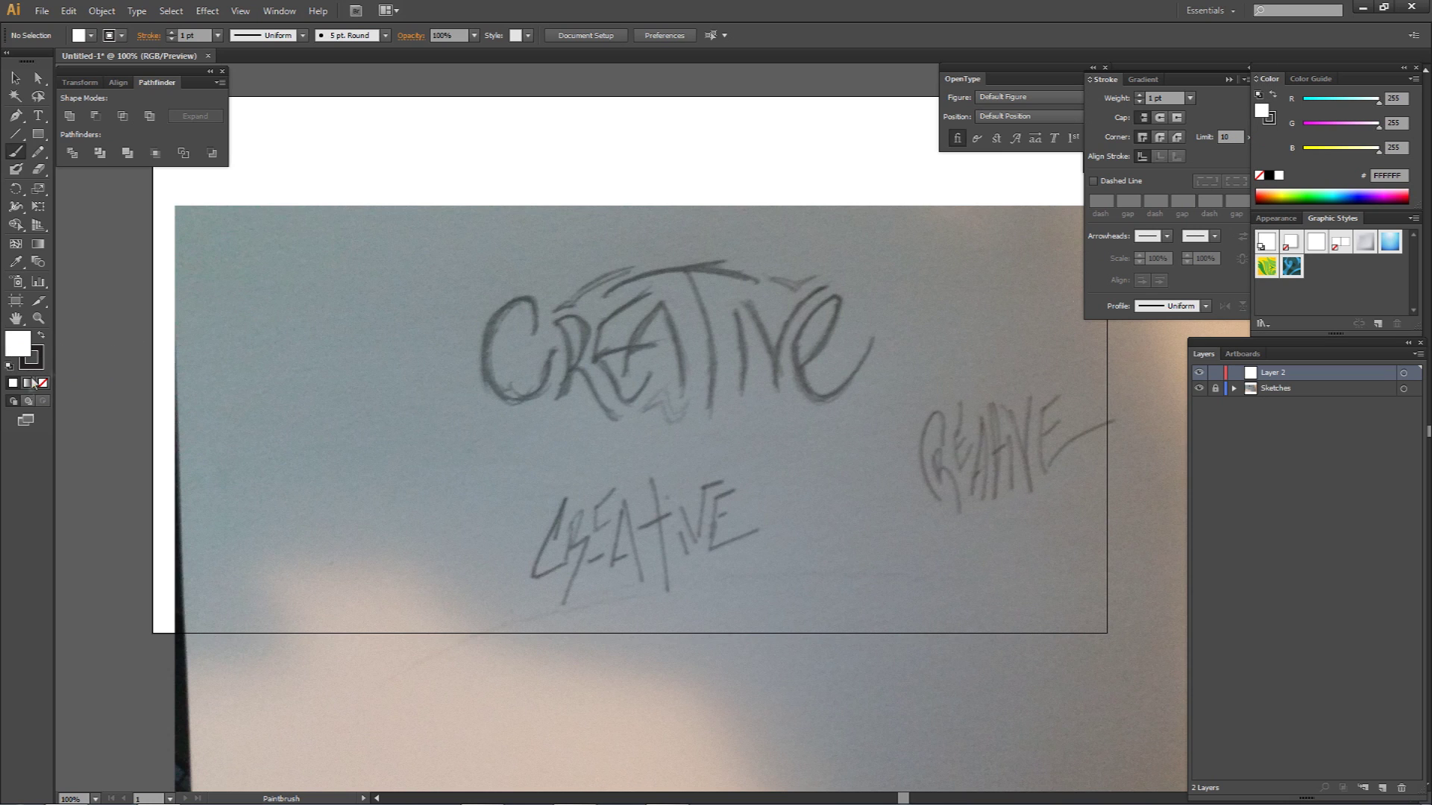
{"action": "left_click", "coordinate": [34, 363]}
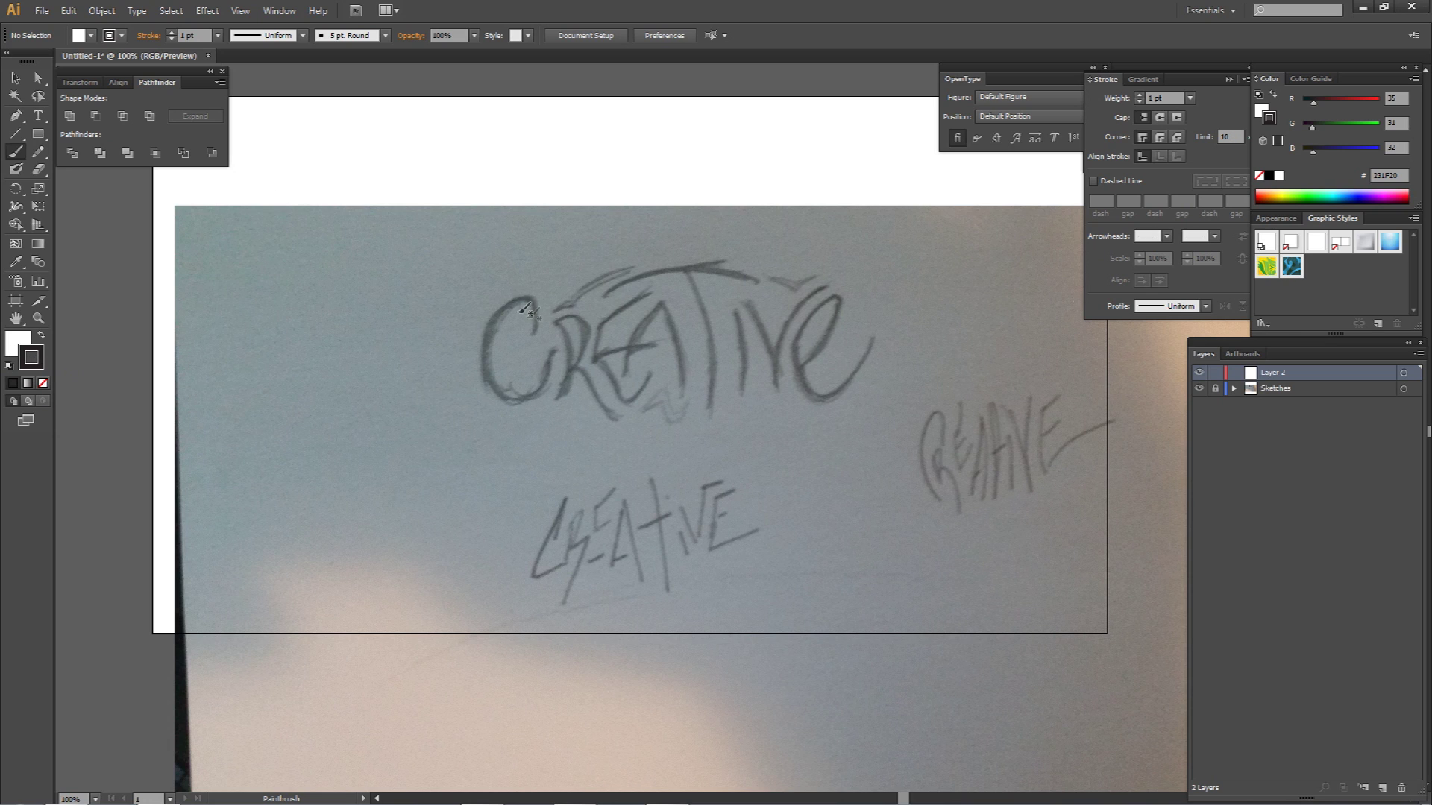
{"action": "left_click", "coordinate": [20, 344]}
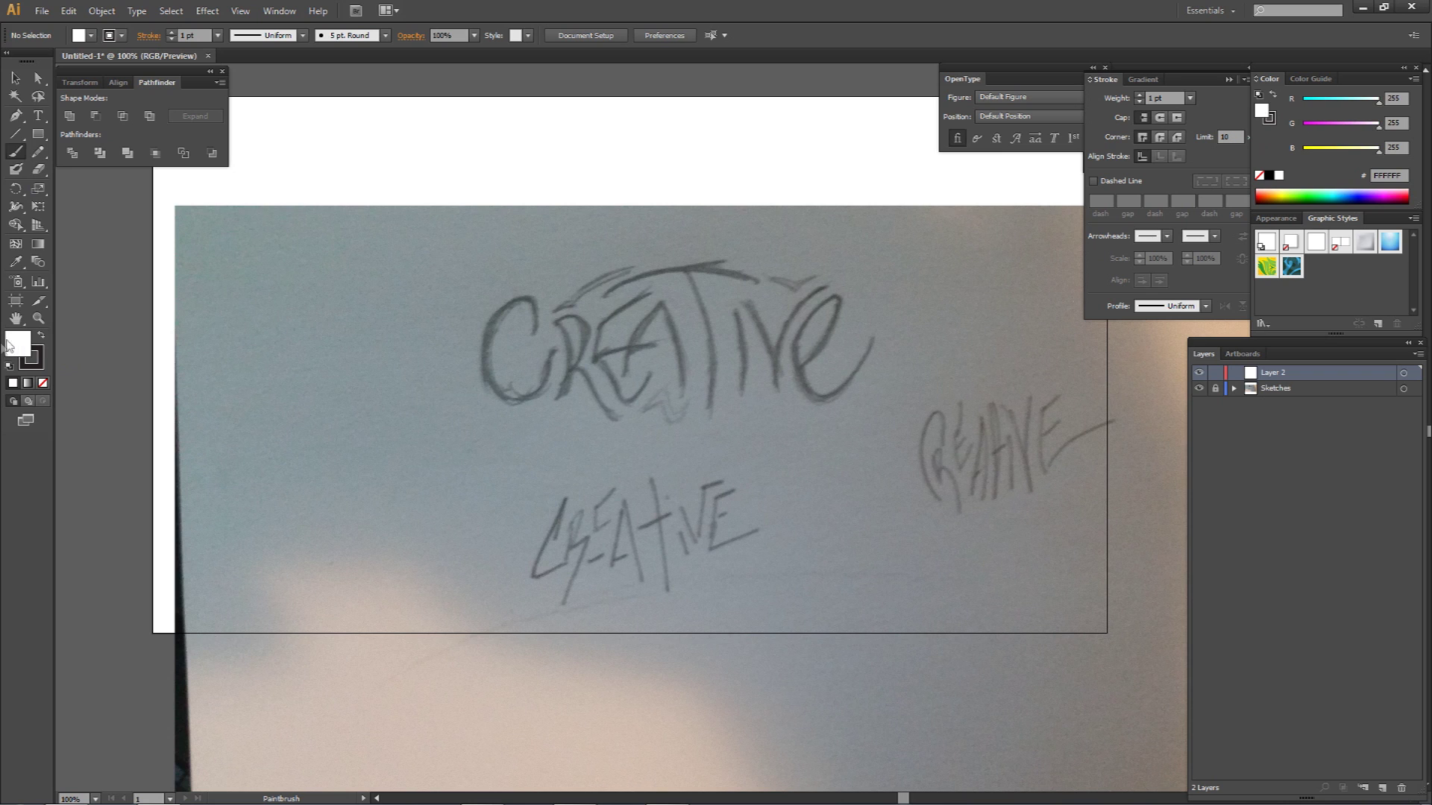
{"action": "left_click", "coordinate": [44, 383]}
{"action": "left_click", "coordinate": [43, 361]}
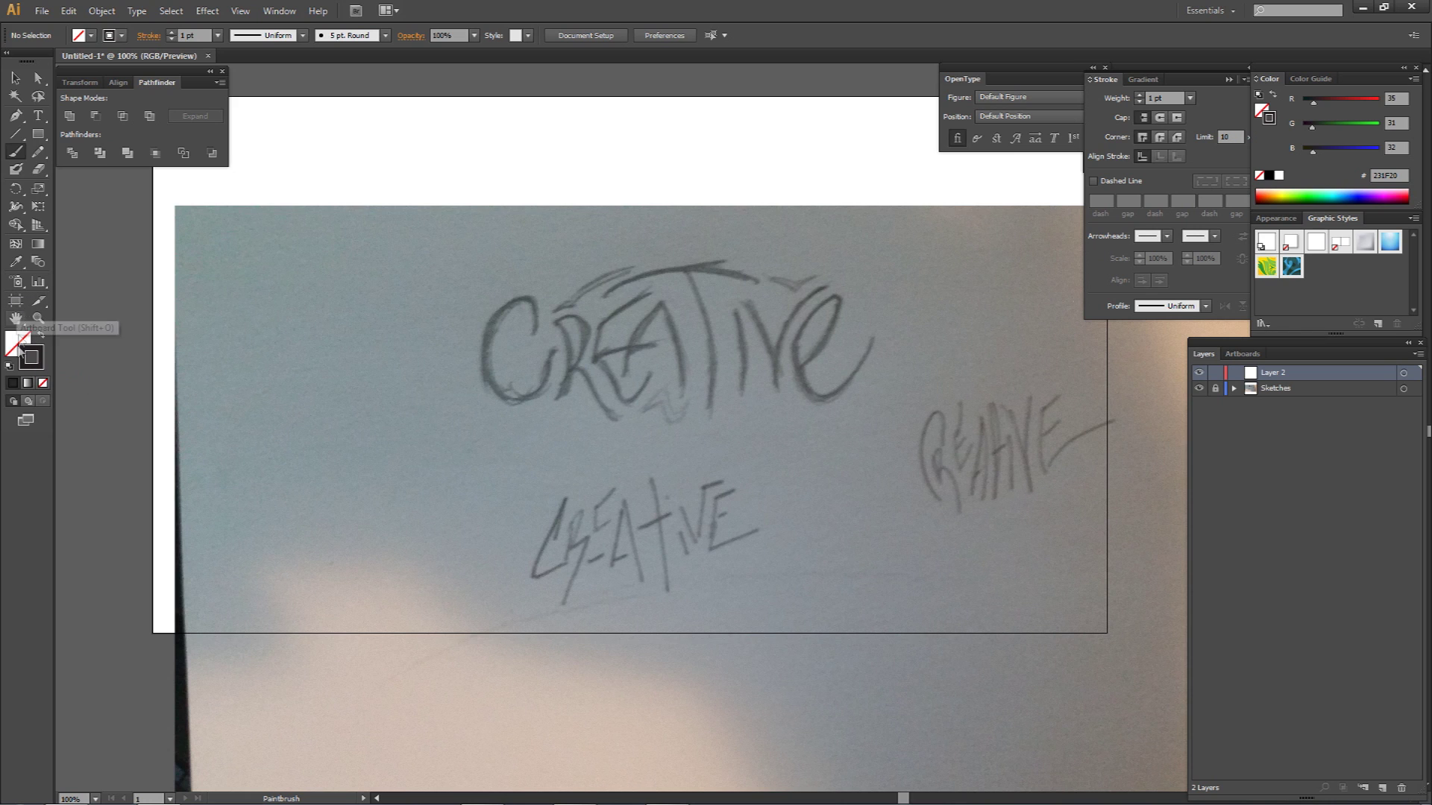
{"action": "left_click", "coordinate": [43, 384]}
{"action": "left_click", "coordinate": [13, 385]}
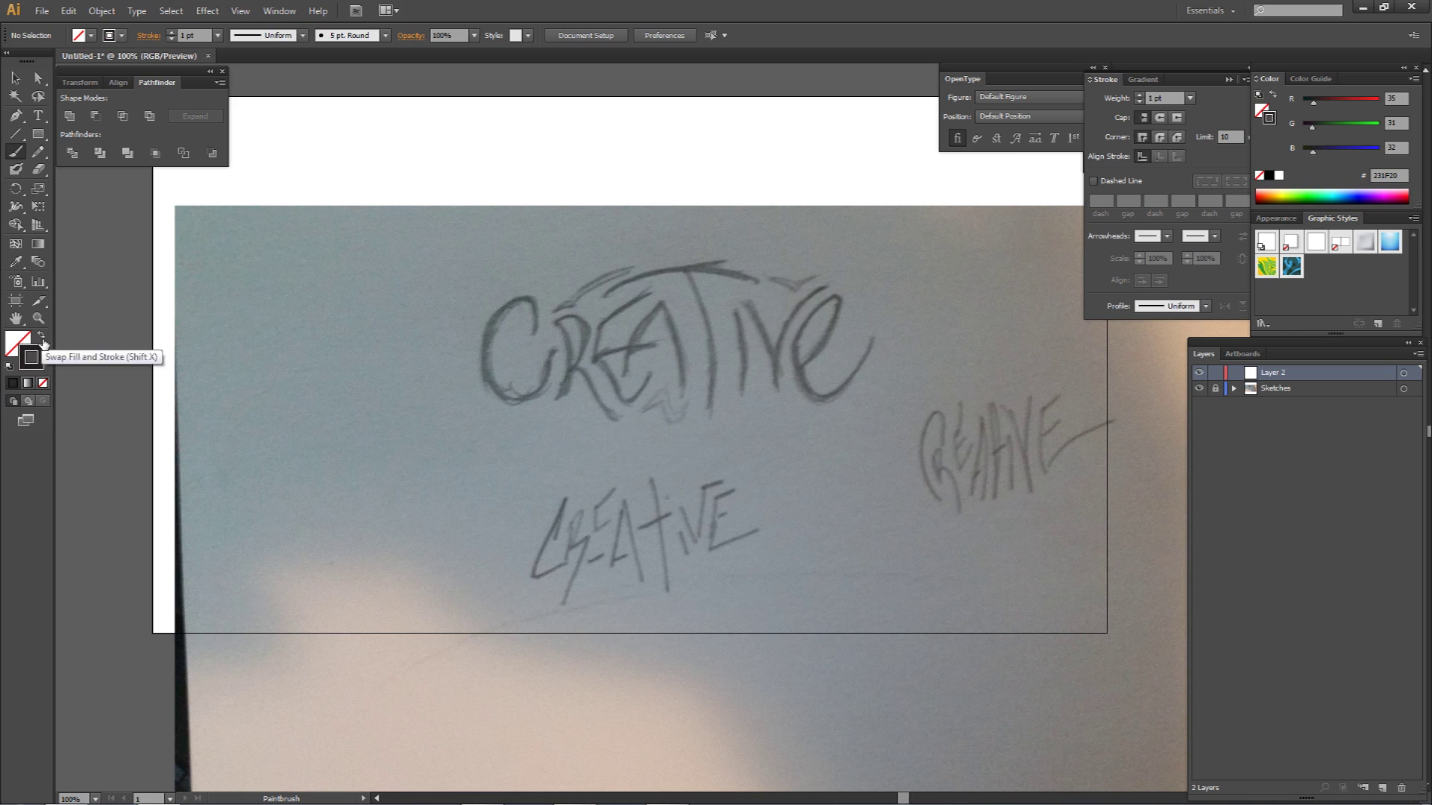
- Set the stroke colour to near-black 141414
{"action": "double_click", "coordinate": [32, 358]}
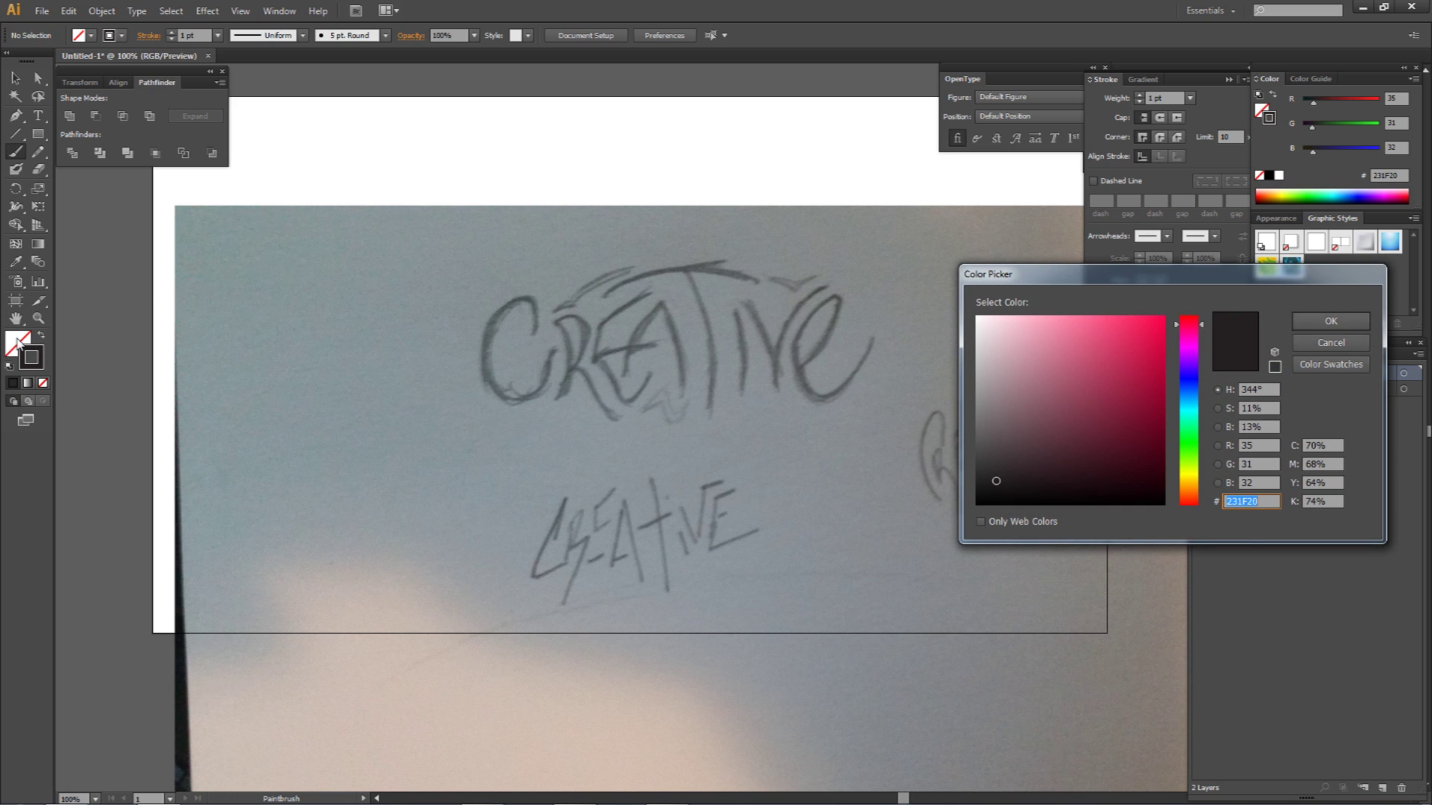
{"action": "left_click", "coordinate": [994, 482]}
{"action": "left_click_drag", "start_coordinate": [996, 483], "coordinate": [970, 489]}
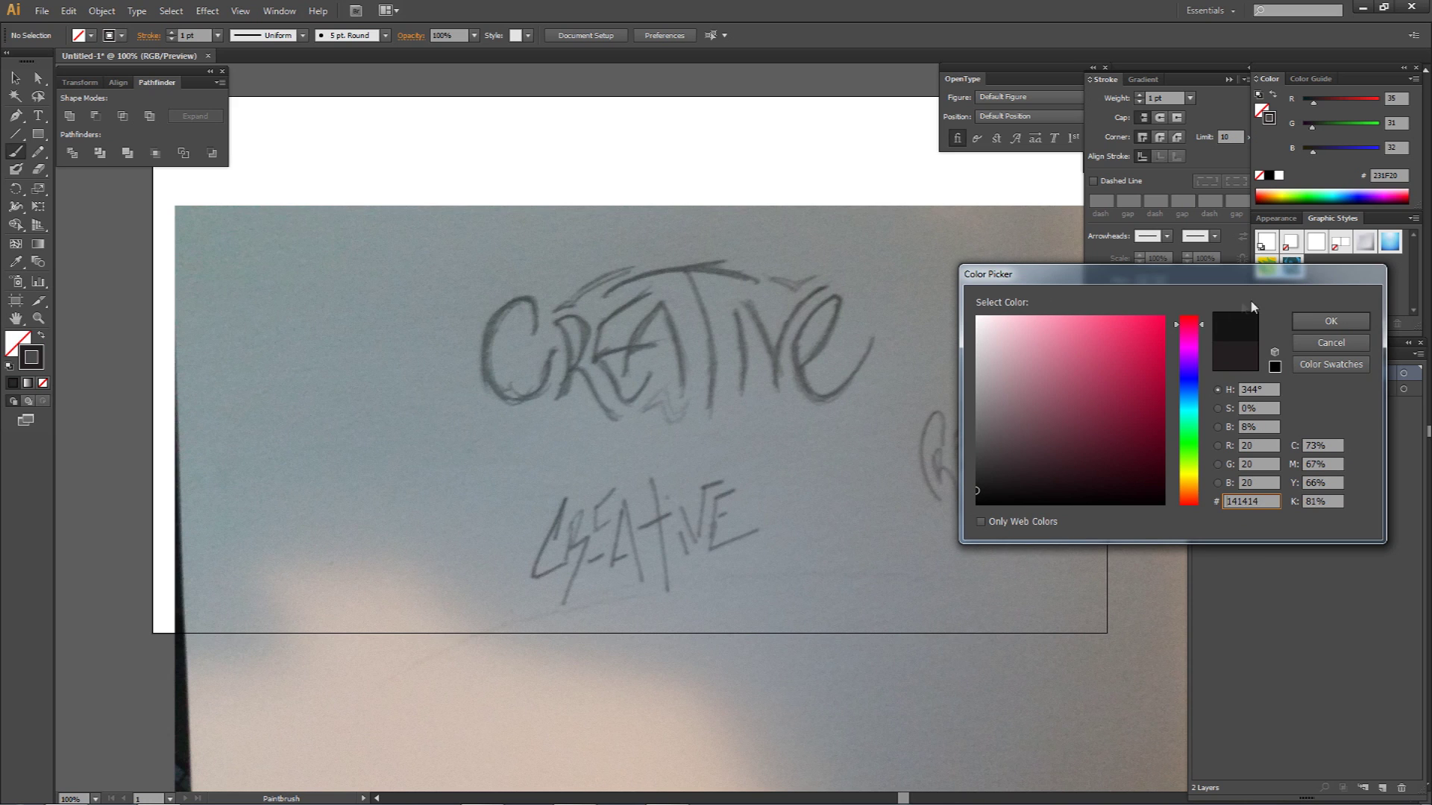
{"action": "left_click", "coordinate": [1329, 322]}
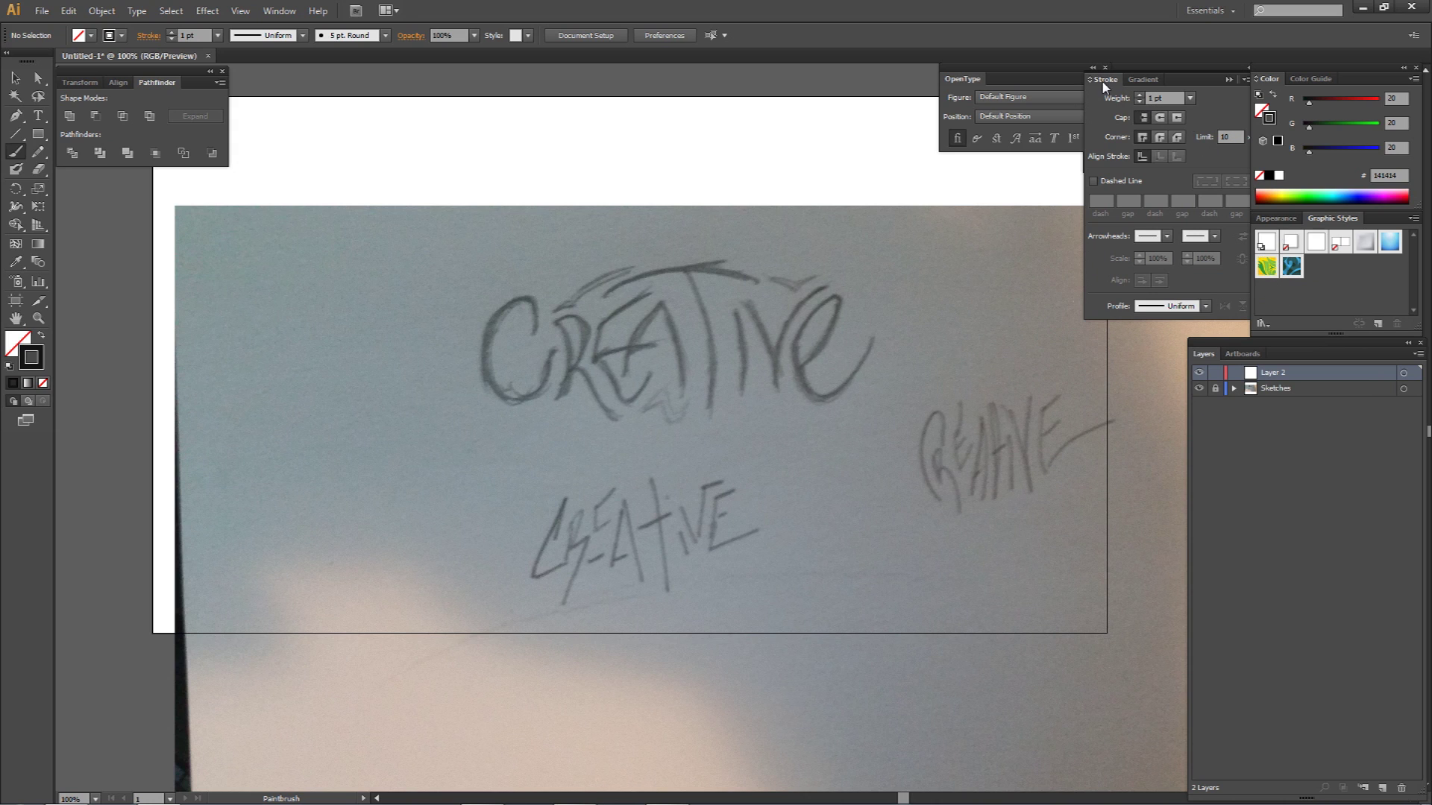
{"action": "left_click", "coordinate": [280, 10]}
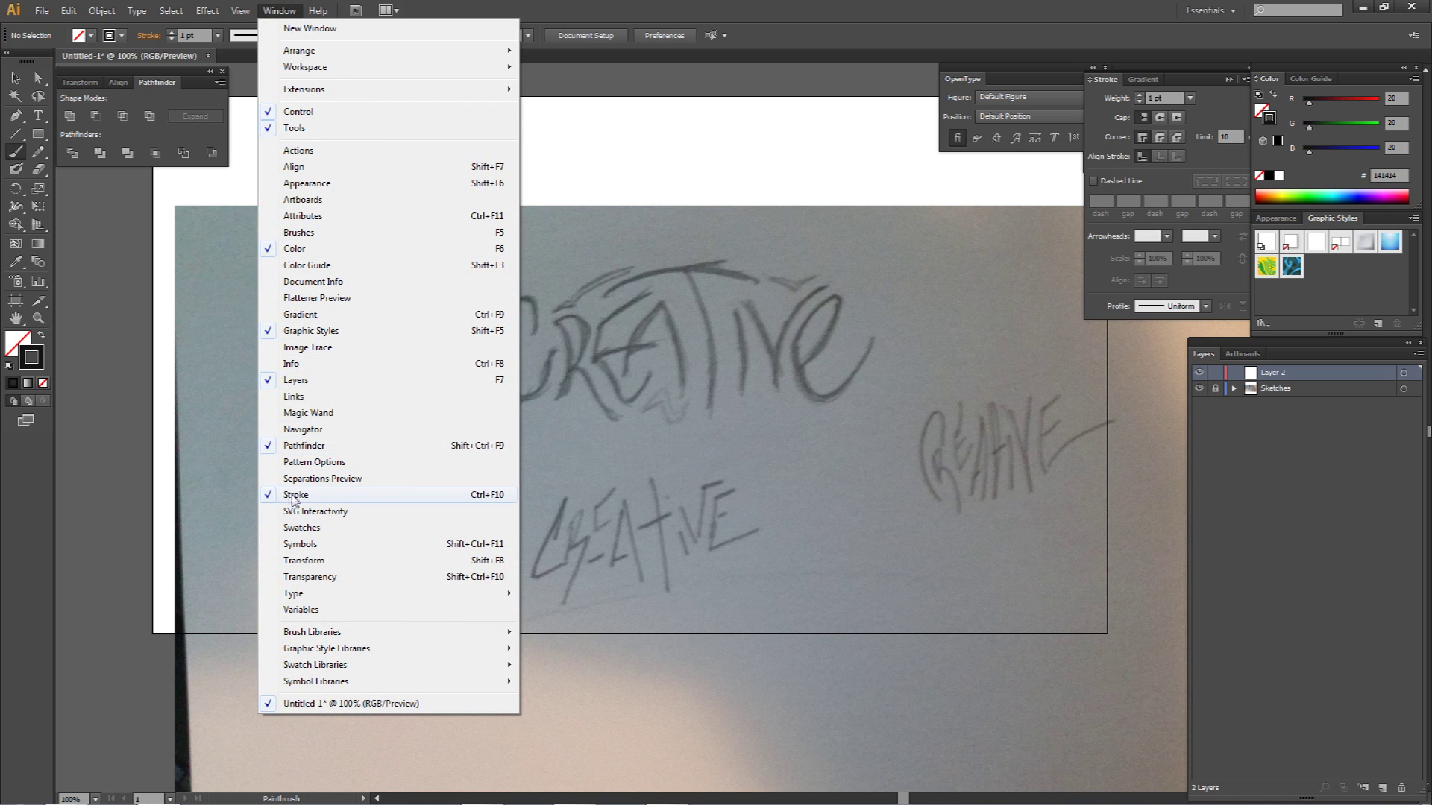
{"action": "left_click", "coordinate": [1225, 114]}
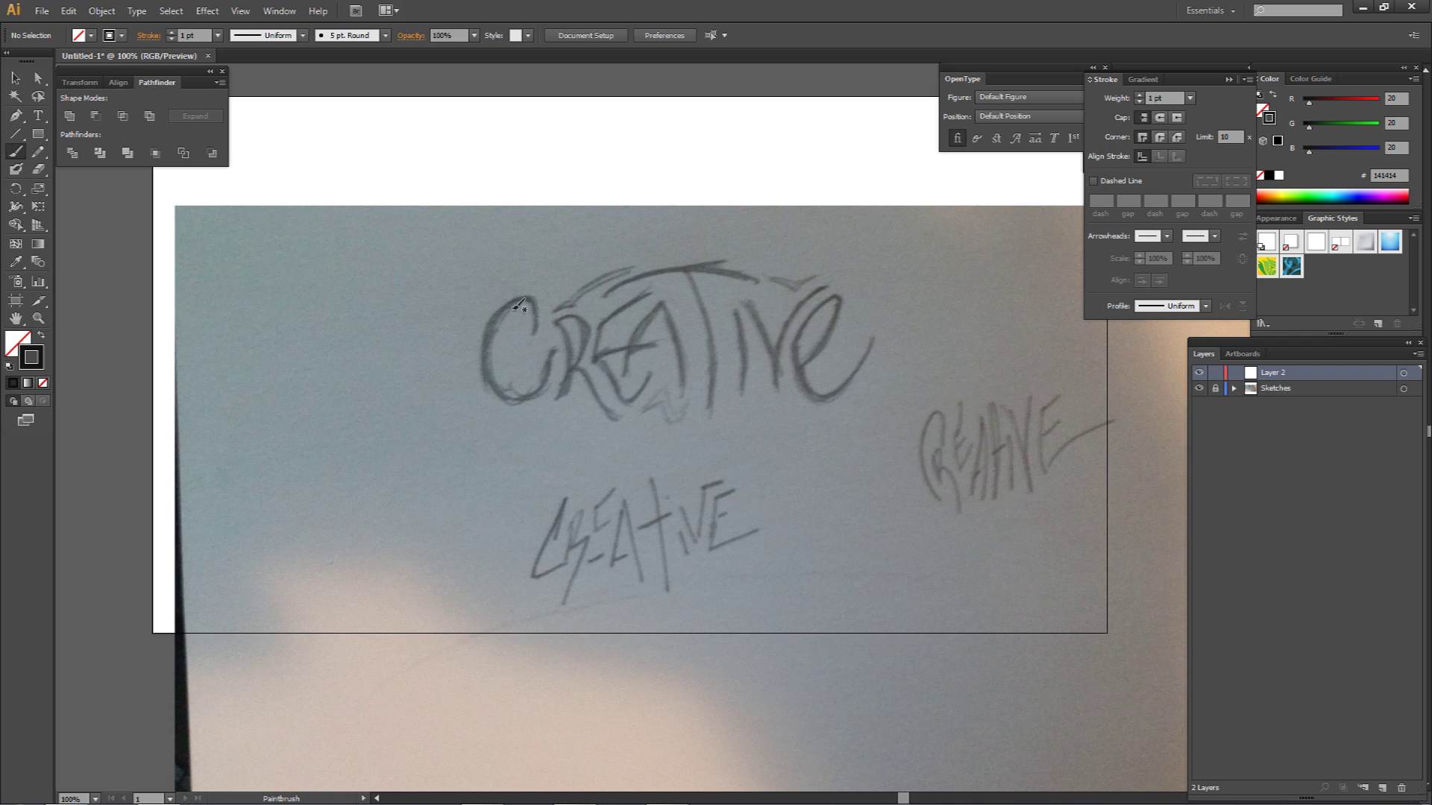
- Trace the letters C, R, E and A of the largest CREATIVE sketch with the Paintbrush, undoing a bad stroke
{"action": "mouse_move", "coordinate": [530, 333]}
{"action": "left_mouse_down"}
{"action": "mouse_move", "coordinate": [520, 298]}
{"action": "mouse_move", "coordinate": [498, 316]}
{"action": "mouse_move", "coordinate": [495, 386]}
{"action": "mouse_move", "coordinate": [544, 393]}
{"action": "mouse_move", "coordinate": [564, 332]}
{"action": "mouse_move", "coordinate": [562, 398]}
{"action": "mouse_move", "coordinate": [577, 311]}
{"action": "mouse_move", "coordinate": [588, 329]}
{"action": "mouse_move", "coordinate": [573, 362]}
{"action": "mouse_move", "coordinate": [628, 416]}
{"action": "left_mouse_up"}
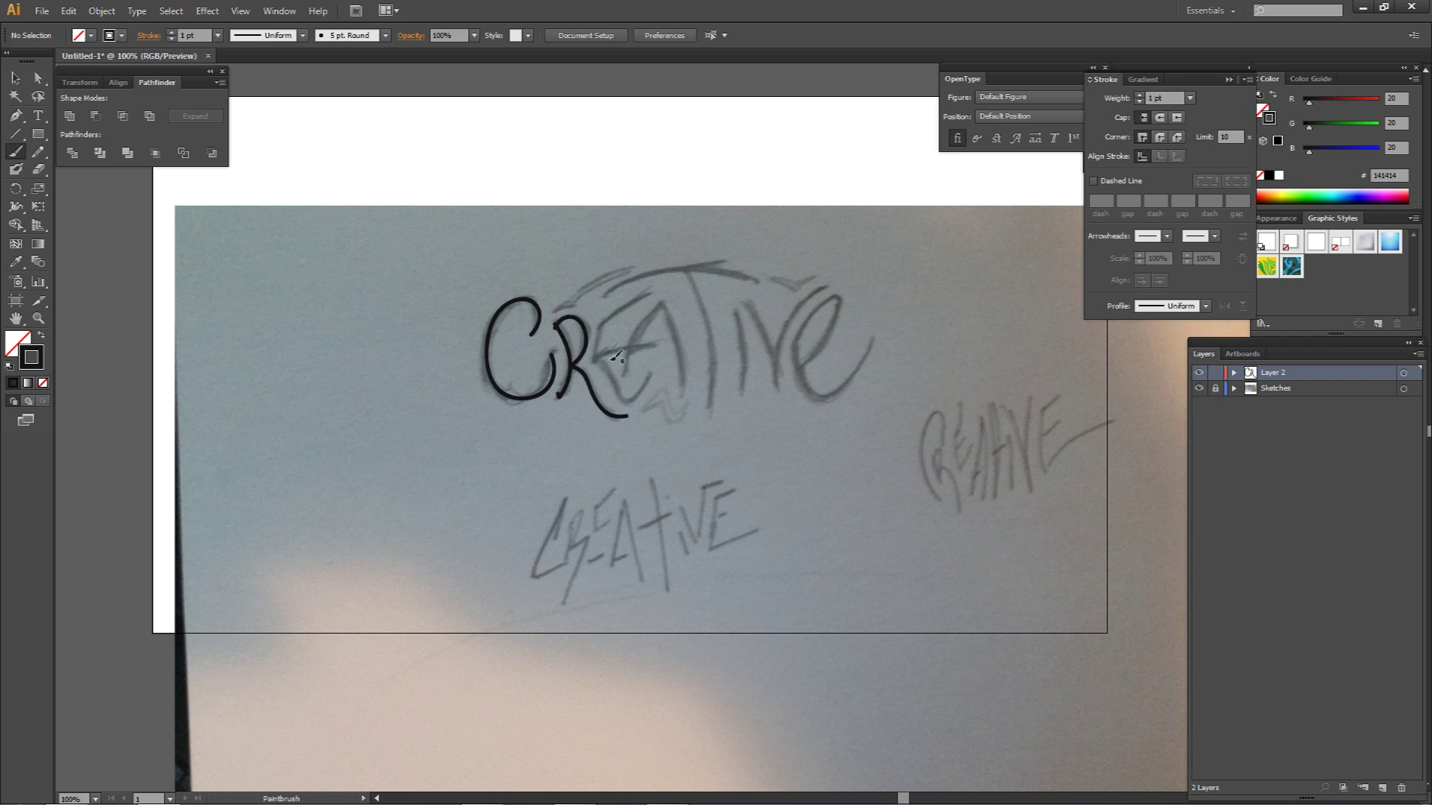
{"action": "mouse_move", "coordinate": [595, 325]}
{"action": "left_mouse_down"}
{"action": "mouse_move", "coordinate": [595, 366]}
{"action": "mouse_move", "coordinate": [617, 393]}
{"action": "mouse_move", "coordinate": [648, 378]}
{"action": "left_mouse_up"}
{"action": "left_click_drag", "start_coordinate": [595, 325], "coordinate": [655, 293]}
{"action": "mouse_move", "coordinate": [594, 354]}
{"action": "left_mouse_down"}
{"action": "mouse_move", "coordinate": [660, 342]}
{"action": "mouse_move", "coordinate": [639, 334]}
{"action": "mouse_move", "coordinate": [661, 311]}
{"action": "mouse_move", "coordinate": [680, 389]}
{"action": "left_mouse_up"}
{"action": "mouse_move", "coordinate": [605, 300]}
{"action": "left_mouse_down"}
{"action": "mouse_move", "coordinate": [677, 274]}
{"action": "mouse_move", "coordinate": [738, 277]}
{"action": "mouse_move", "coordinate": [679, 278]}
{"action": "mouse_move", "coordinate": [711, 334]}
{"action": "mouse_move", "coordinate": [698, 416]}
{"action": "left_mouse_up"}
{"action": "key", "text": "ctrl+z"}
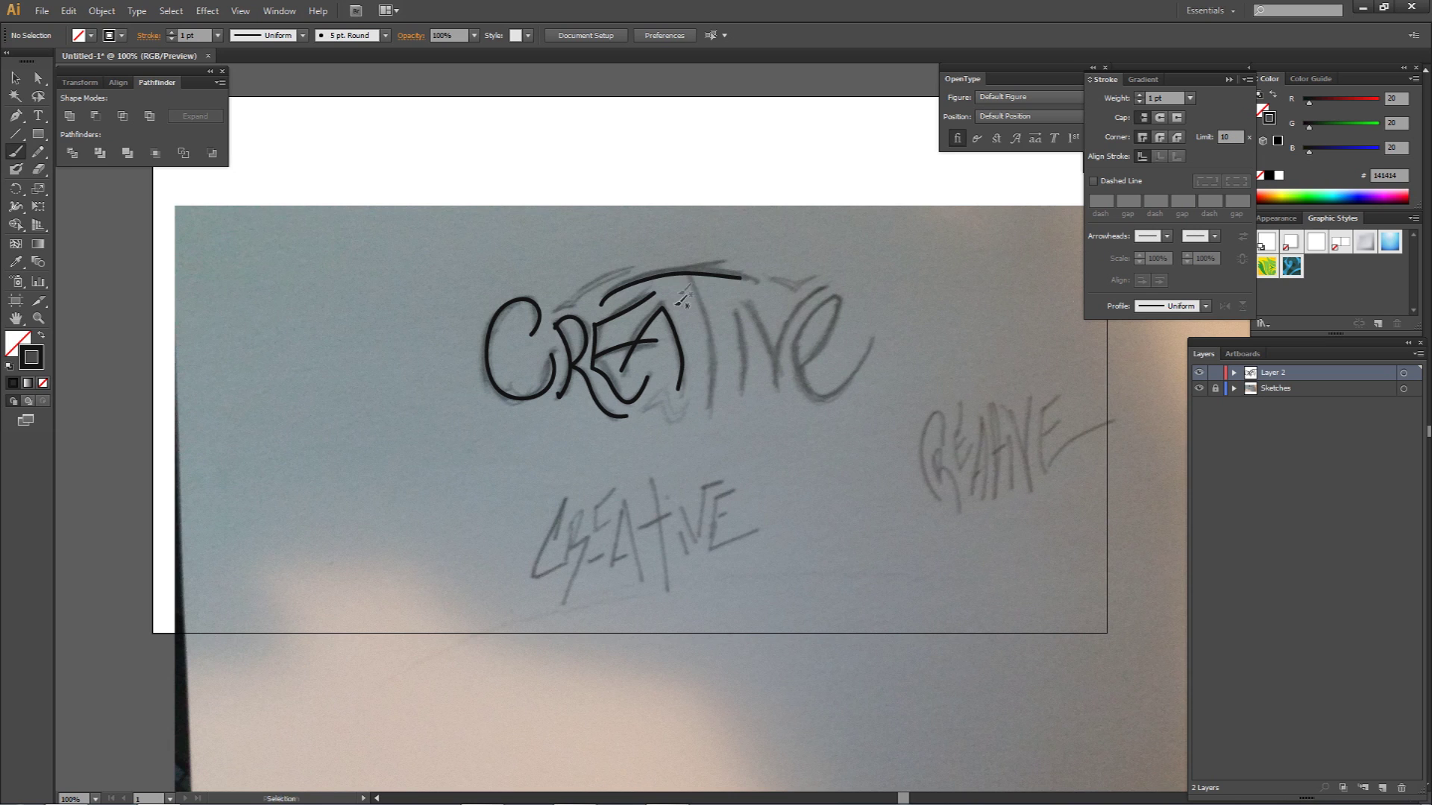
- Trace the stem of the T and the letters I, V and E to finish the brushed word
{"action": "mouse_move", "coordinate": [680, 268]}
{"action": "left_mouse_down"}
{"action": "mouse_move", "coordinate": [701, 339]}
{"action": "mouse_move", "coordinate": [695, 408]}
{"action": "left_mouse_up"}
{"action": "left_click_drag", "start_coordinate": [727, 309], "coordinate": [715, 382]}
{"action": "mouse_move", "coordinate": [747, 302]}
{"action": "left_mouse_down"}
{"action": "mouse_move", "coordinate": [766, 362]}
{"action": "mouse_move", "coordinate": [827, 296]}
{"action": "left_mouse_up"}
{"action": "mouse_move", "coordinate": [799, 366]}
{"action": "left_mouse_down"}
{"action": "mouse_move", "coordinate": [821, 309]}
{"action": "mouse_move", "coordinate": [804, 372]}
{"action": "mouse_move", "coordinate": [862, 341]}
{"action": "left_mouse_up"}
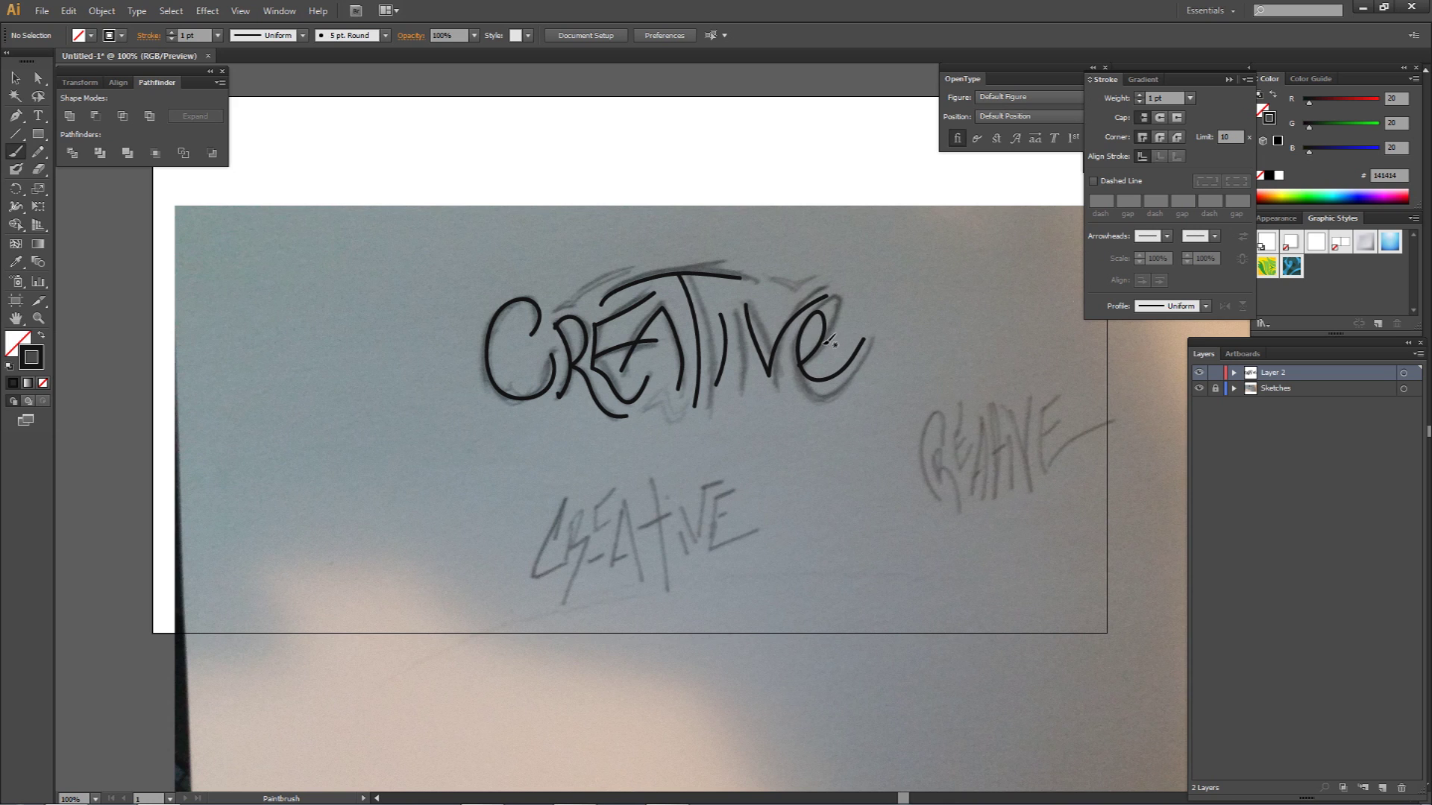
- Hide the Sketches layer and set the stroke weight of all the traced lettering to 3 pt
{"action": "key", "text": "a"}
{"action": "left_click", "coordinate": [1199, 388]}
{"action": "left_click_drag", "start_coordinate": [395, 218], "coordinate": [1008, 467]}
{"action": "left_click", "coordinate": [1138, 96]}
{"action": "left_click", "coordinate": [1137, 96]}
{"action": "left_click", "coordinate": [1138, 96]}
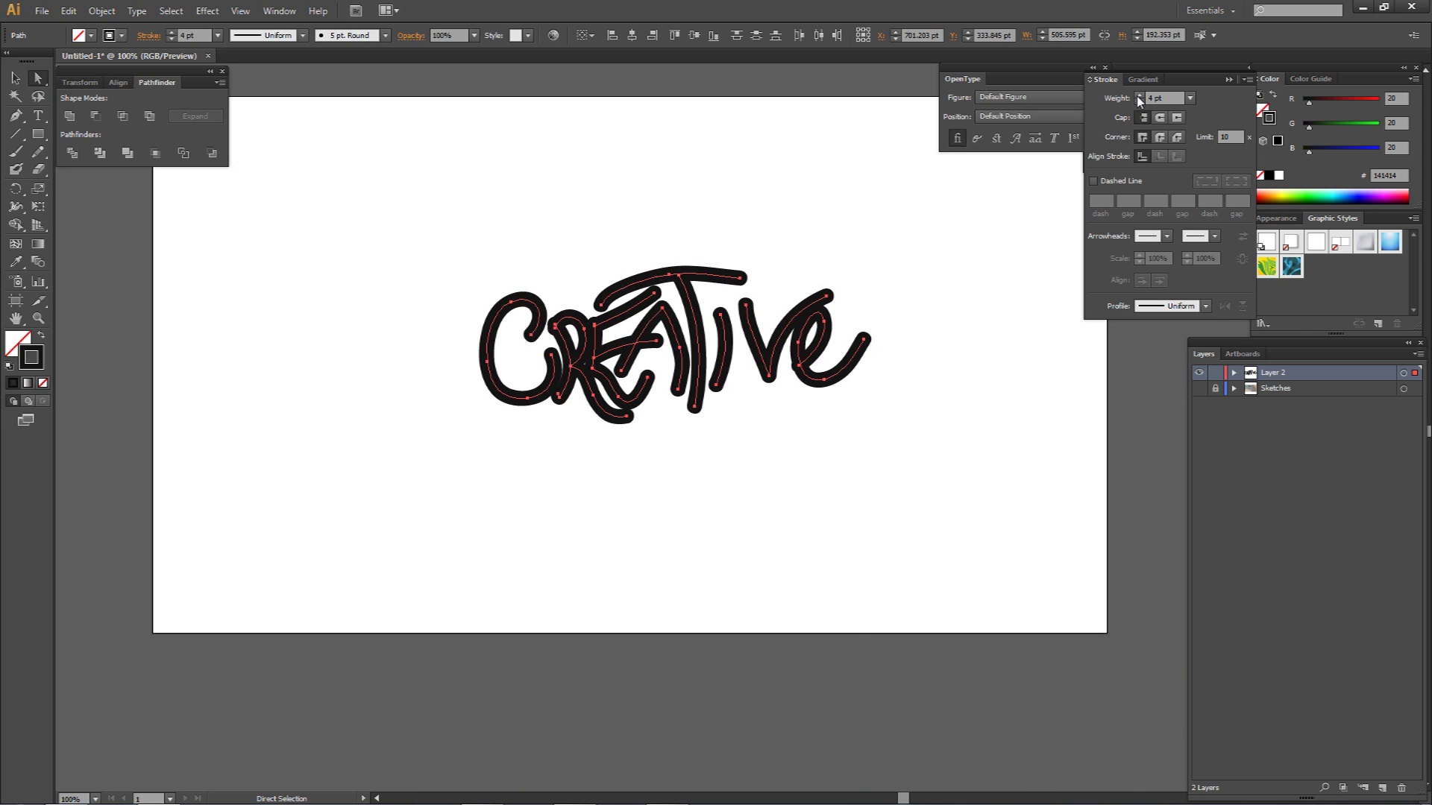
{"action": "left_click", "coordinate": [1139, 103]}
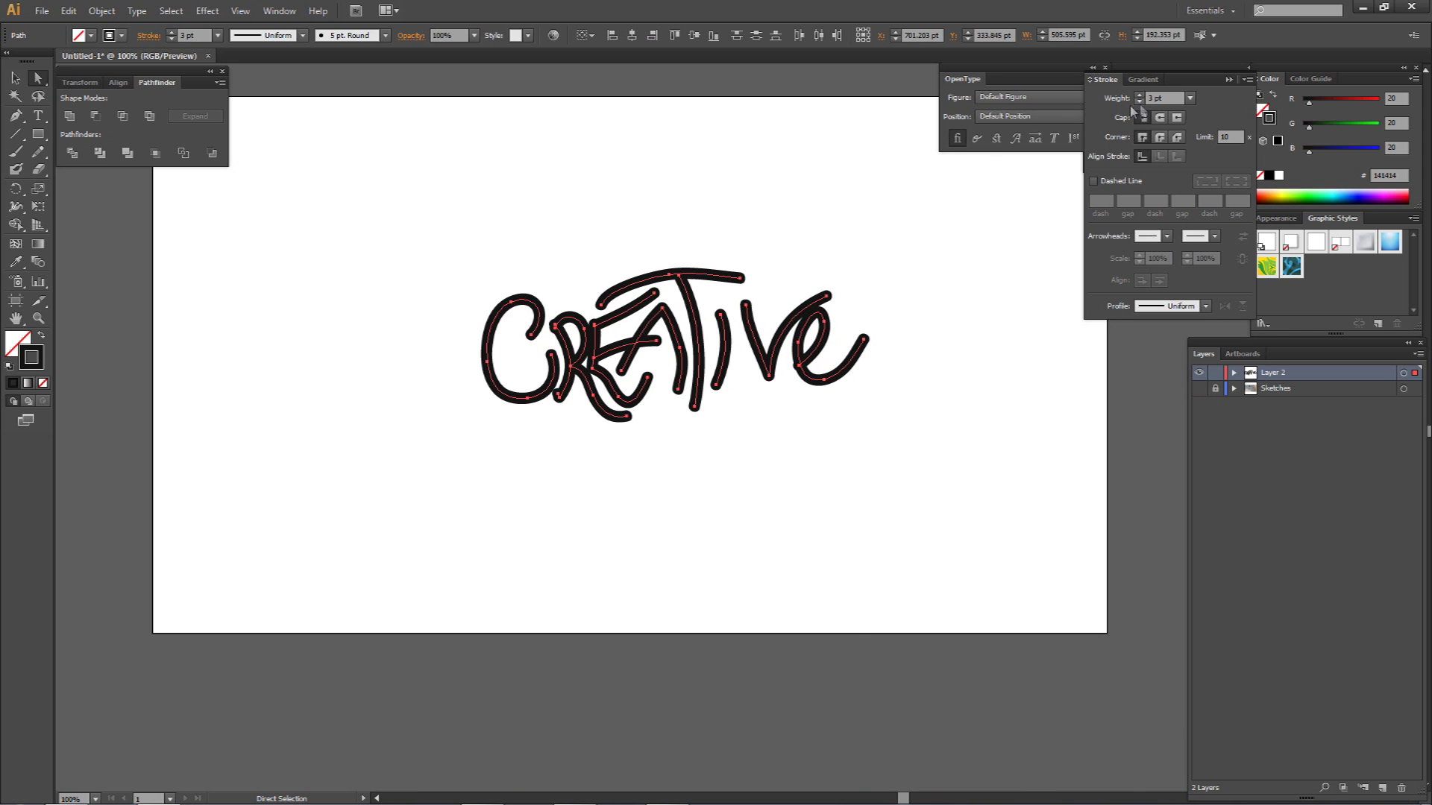
{"action": "left_click", "coordinate": [825, 327]}
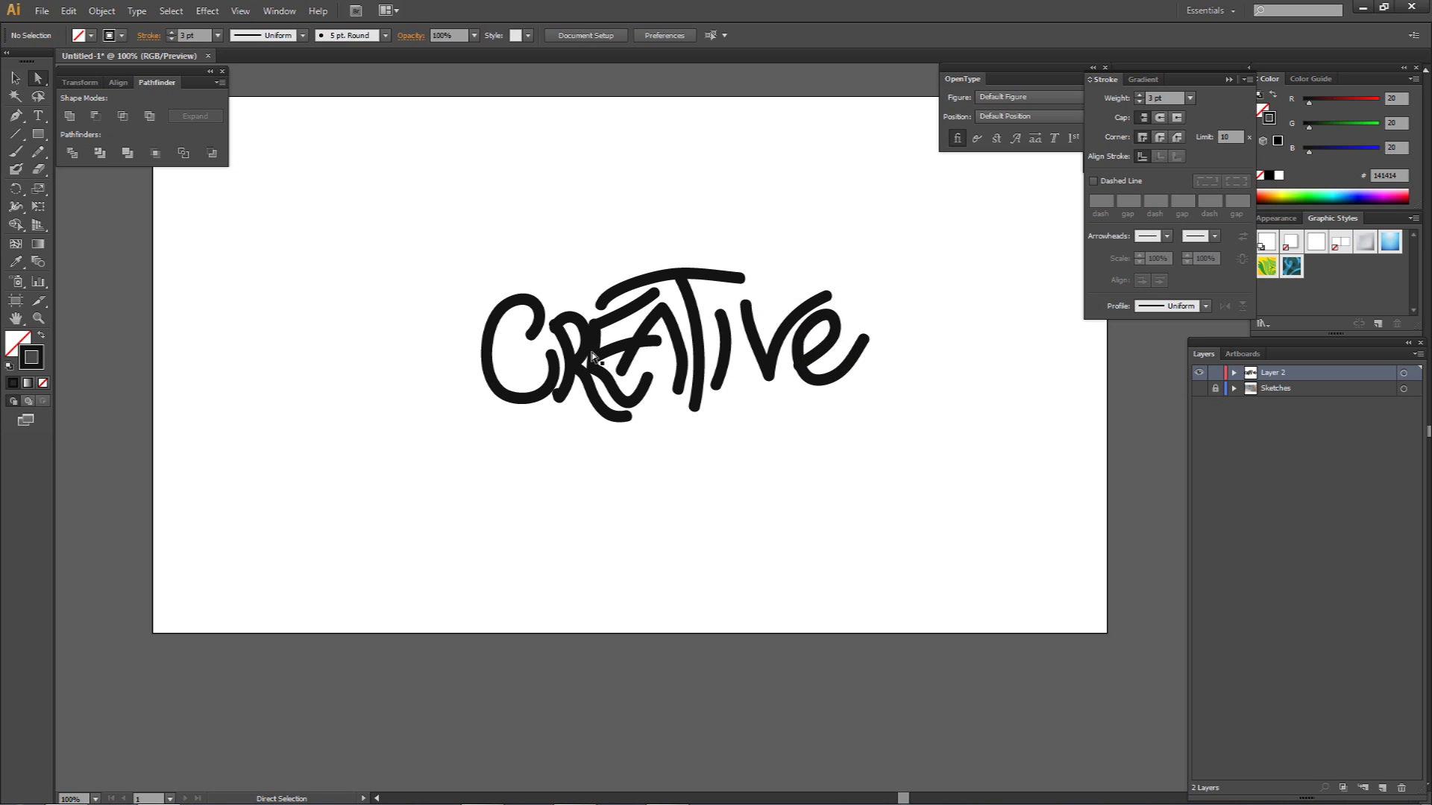
- Move the top and corner anchor points of the first E's stem away from the R
{"action": "key", "text": "super"}
{"action": "key", "text": "super"}
{"action": "scroll", "coordinate": [635, 415], "scroll_direction": "up", "scroll_amount": 2}
{"action": "left_click_drag", "start_coordinate": [635, 414], "coordinate": [598, 499]}
{"action": "scroll", "coordinate": [676, 423], "scroll_direction": "down", "scroll_amount": 1}
{"action": "left_click_drag", "start_coordinate": [677, 424], "coordinate": [568, 426]}
{"action": "scroll", "coordinate": [610, 425], "scroll_direction": "up", "scroll_amount": 1}
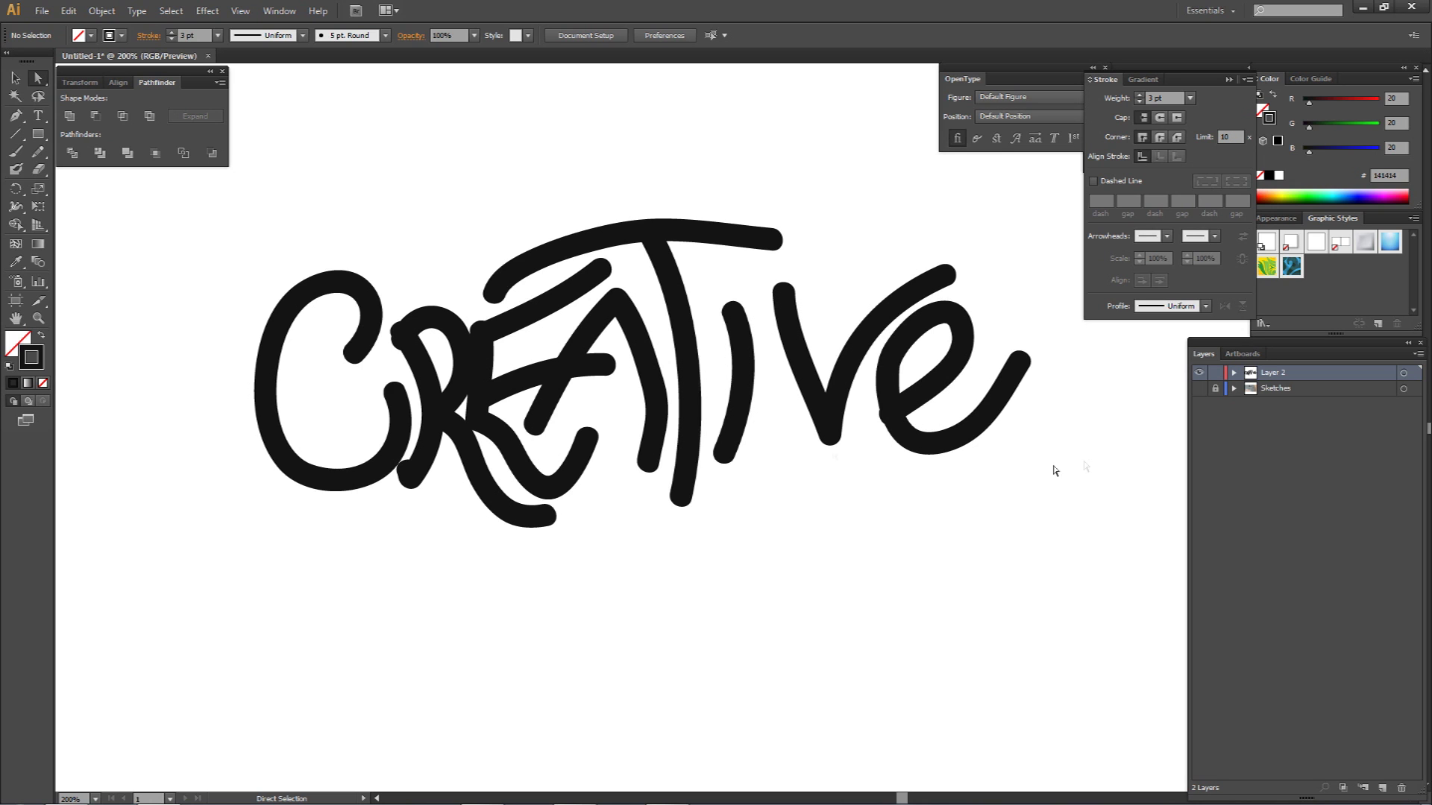
{"action": "left_click", "coordinate": [486, 380]}
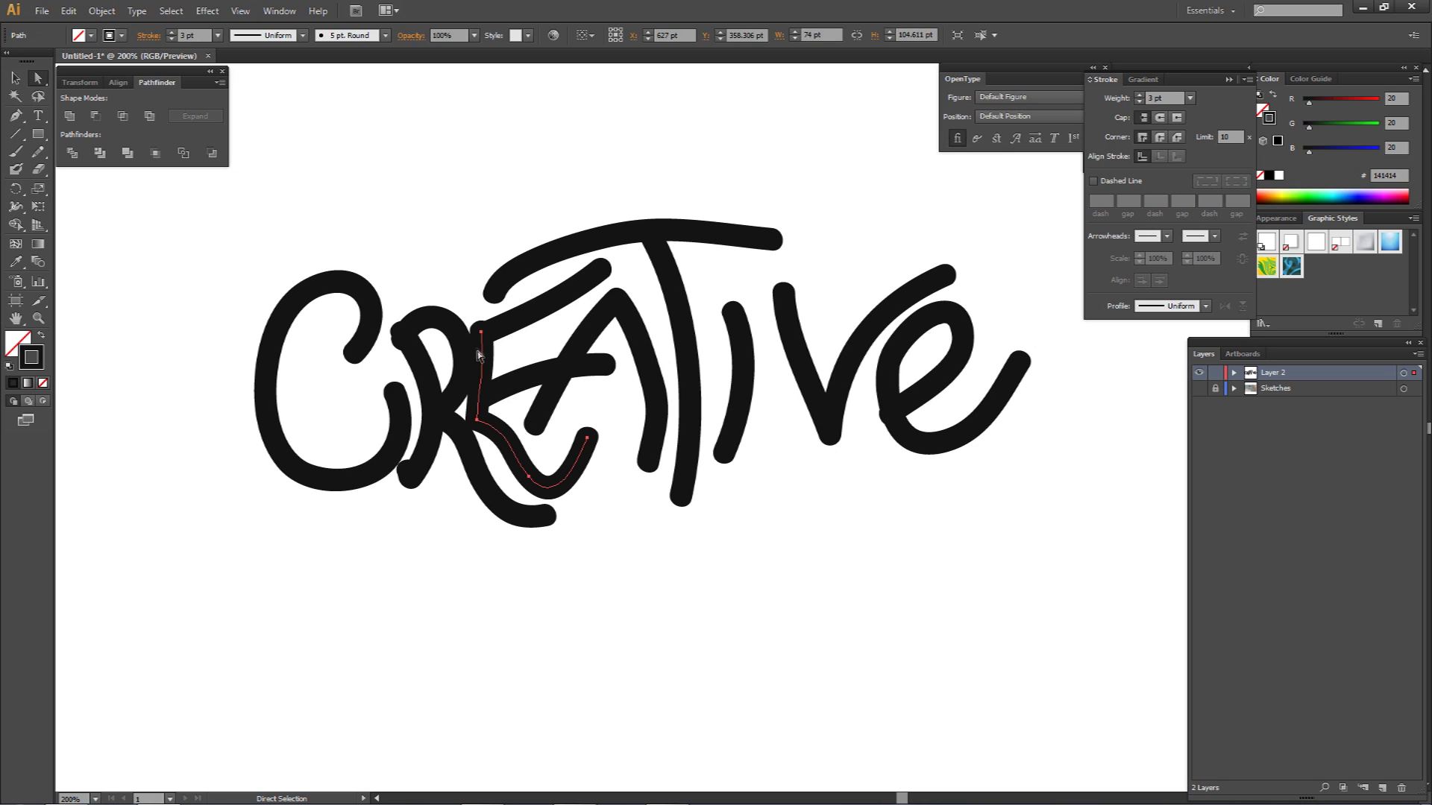
{"action": "left_click", "coordinate": [482, 332]}
{"action": "left_click_drag", "start_coordinate": [481, 333], "coordinate": [494, 335]}
{"action": "left_click", "coordinate": [477, 421]}
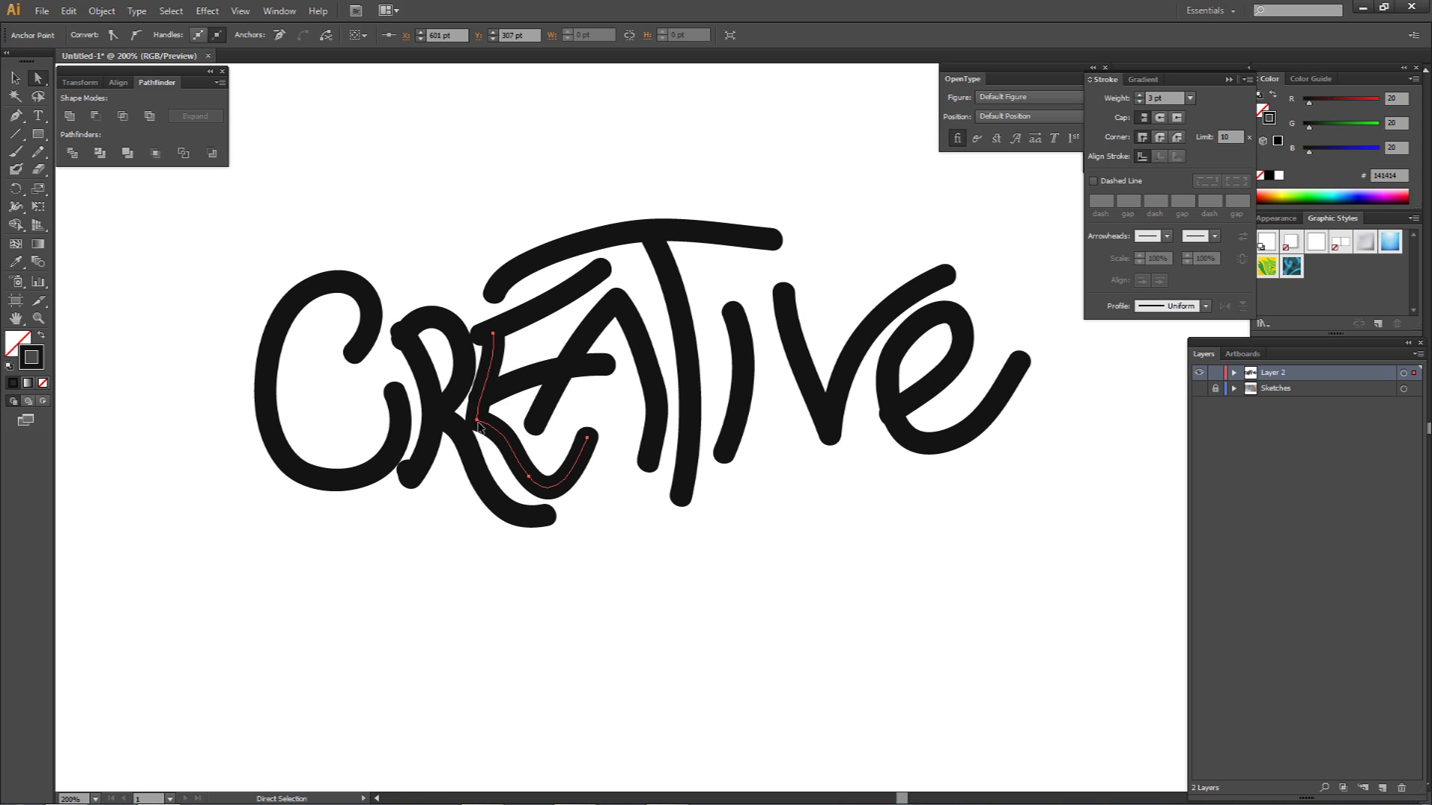
{"action": "mouse_move", "coordinate": [477, 420]}
{"action": "left_mouse_down"}
{"action": "mouse_move", "coordinate": [496, 422]}
{"action": "mouse_move", "coordinate": [483, 423]}
{"action": "mouse_move", "coordinate": [490, 395]}
{"action": "left_mouse_up"}
- Align the first E's upper arm with its shifted stem and fine-tune the stem's lower corner anchor
{"action": "left_click", "coordinate": [498, 389]}
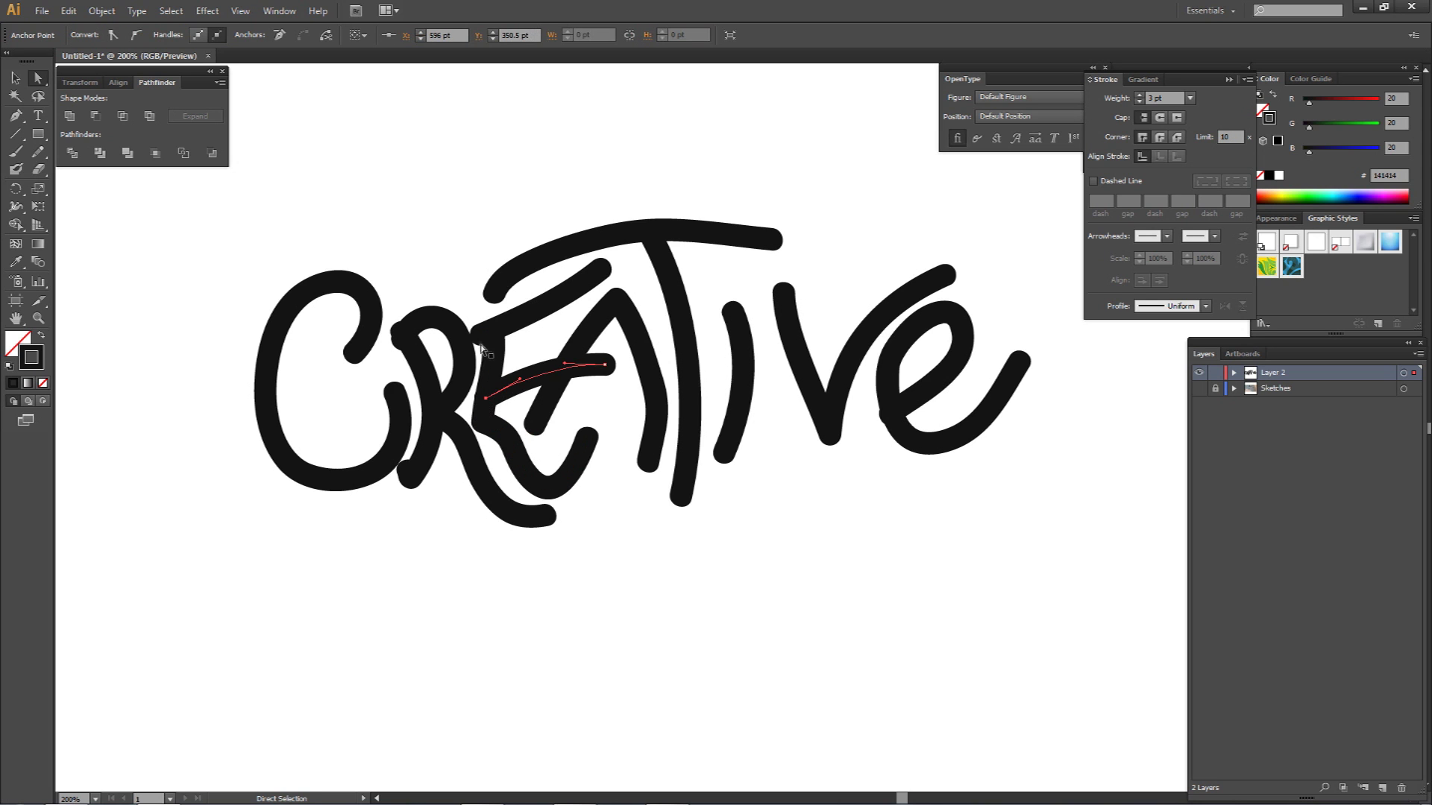
{"action": "left_click", "coordinate": [495, 330]}
{"action": "left_click_drag", "start_coordinate": [481, 334], "coordinate": [492, 332]}
{"action": "left_click", "coordinate": [431, 318]}
{"action": "left_click", "coordinate": [530, 438]}
{"action": "left_click", "coordinate": [514, 451]}
{"action": "left_click_drag", "start_coordinate": [482, 422], "coordinate": [485, 416]}
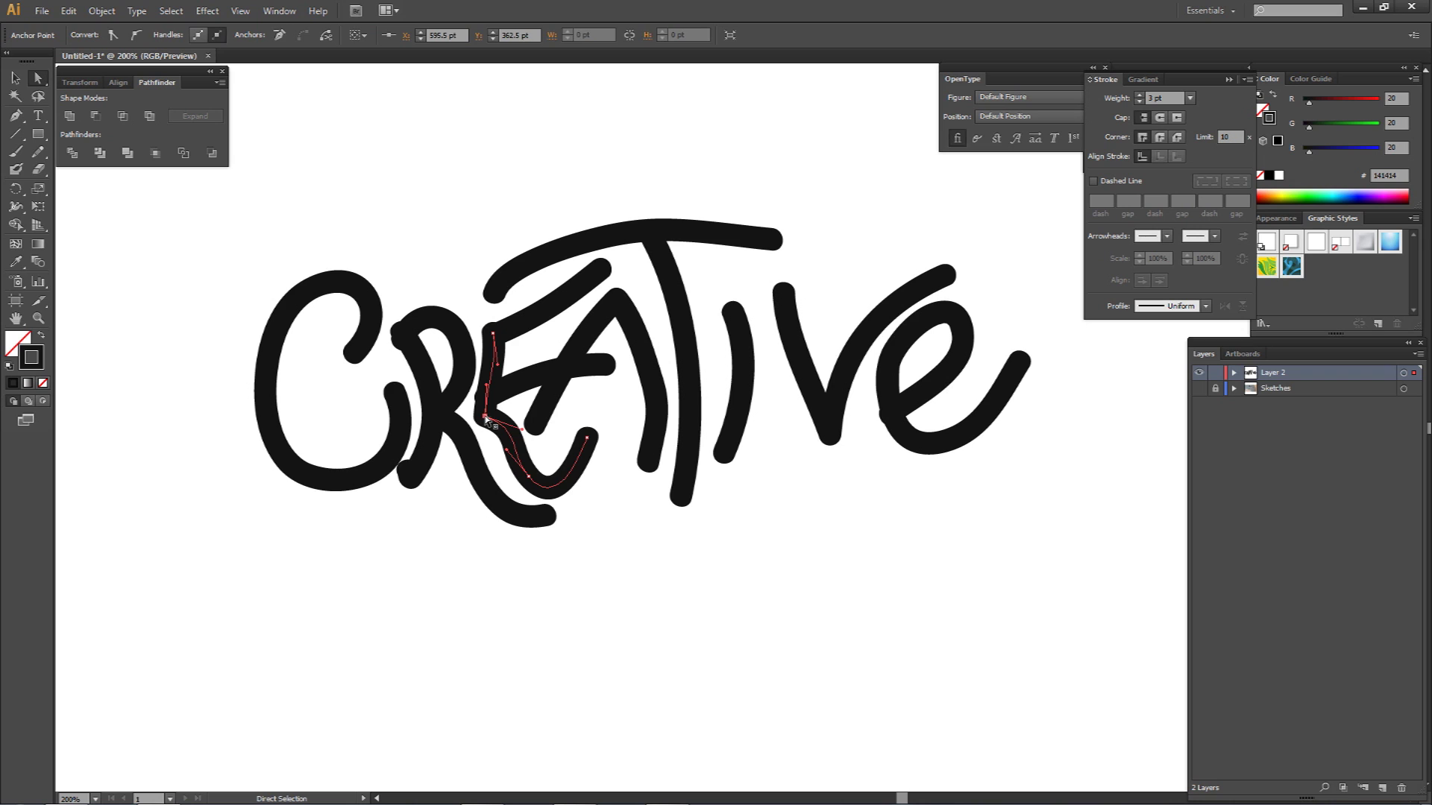
{"action": "left_click", "coordinate": [567, 438]}
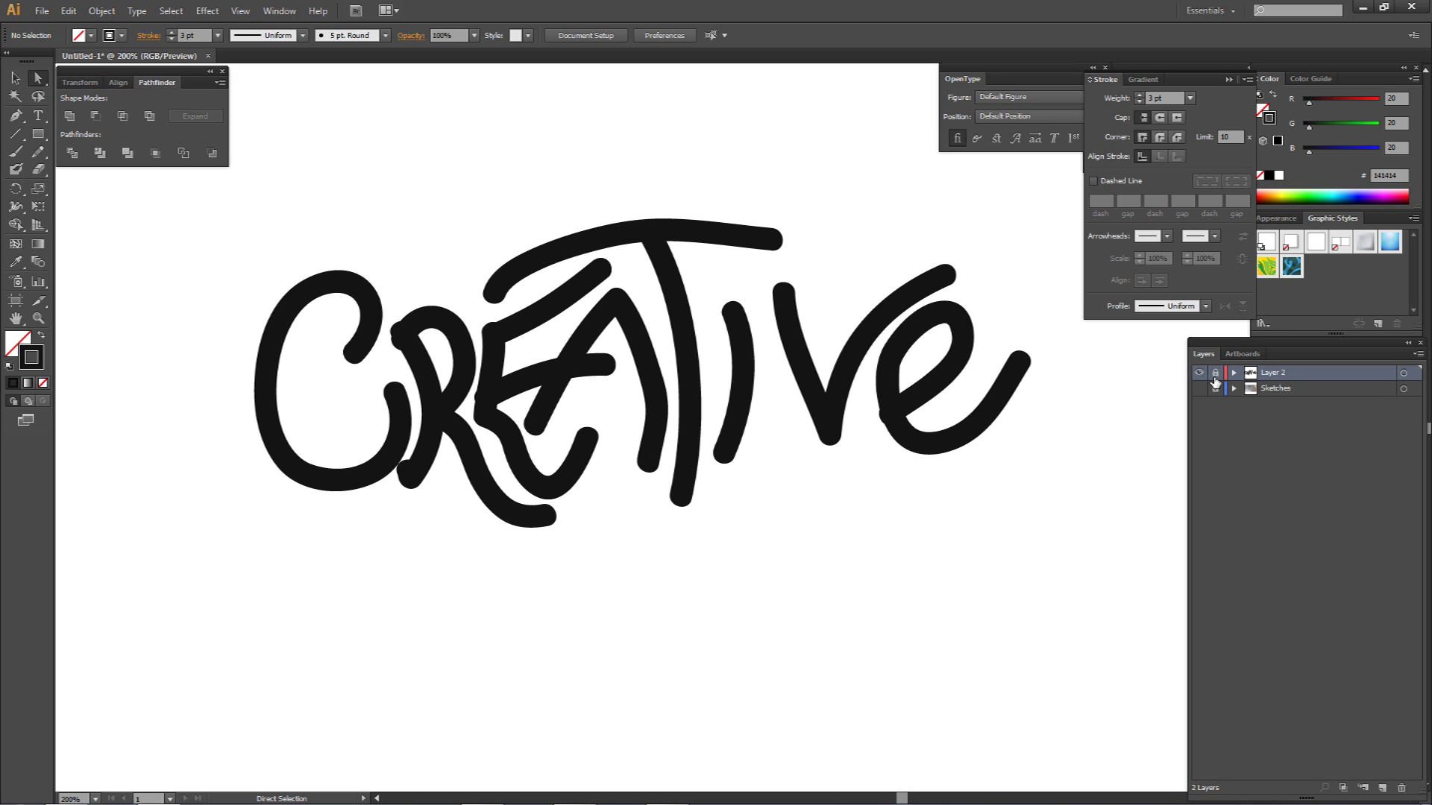
- Add a new layer above the locked lettering layer and set the Pen tool's stroke to none
{"action": "left_click", "coordinate": [1382, 788]}
{"action": "key", "text": "p"}
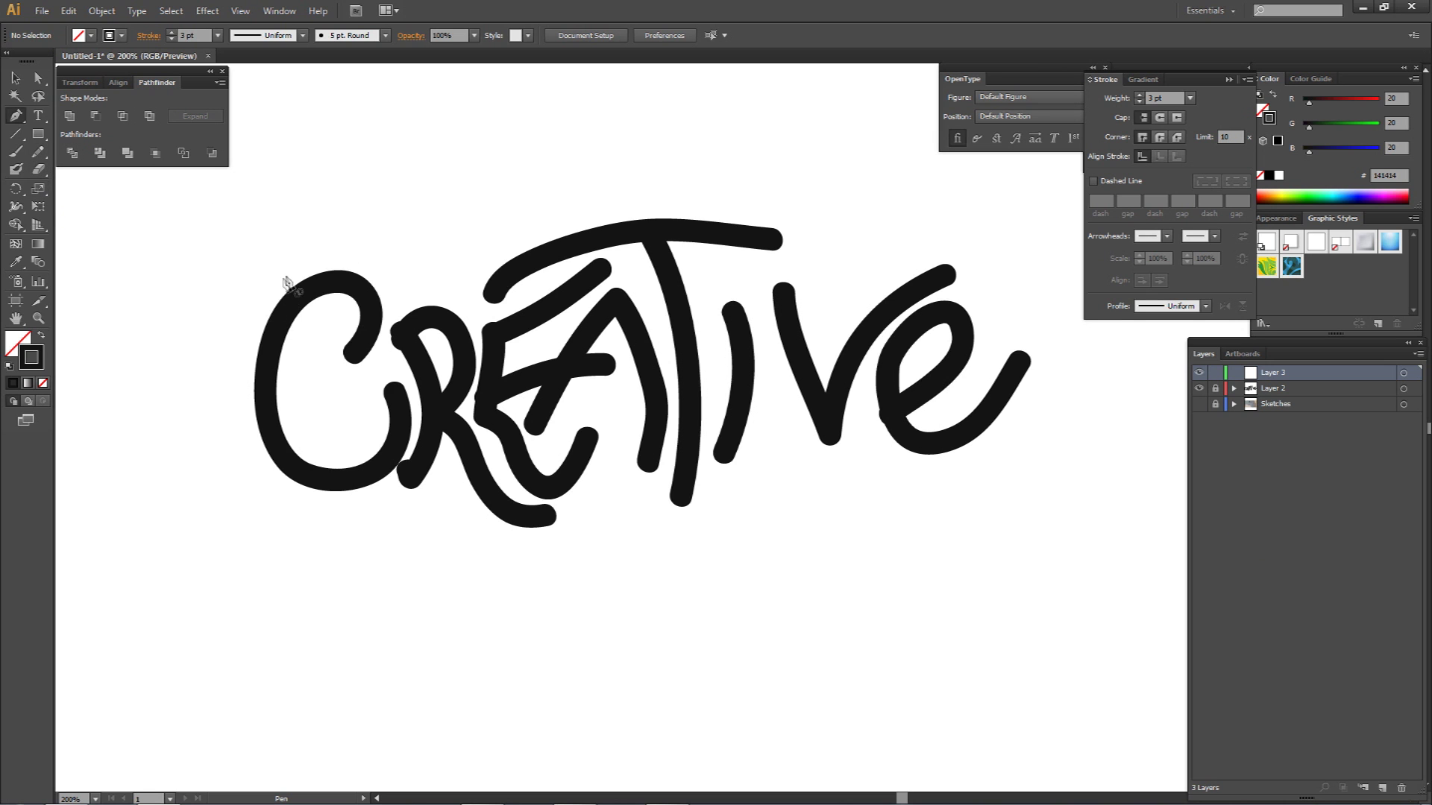
{"action": "left_click_drag", "start_coordinate": [347, 337], "coordinate": [565, 269]}
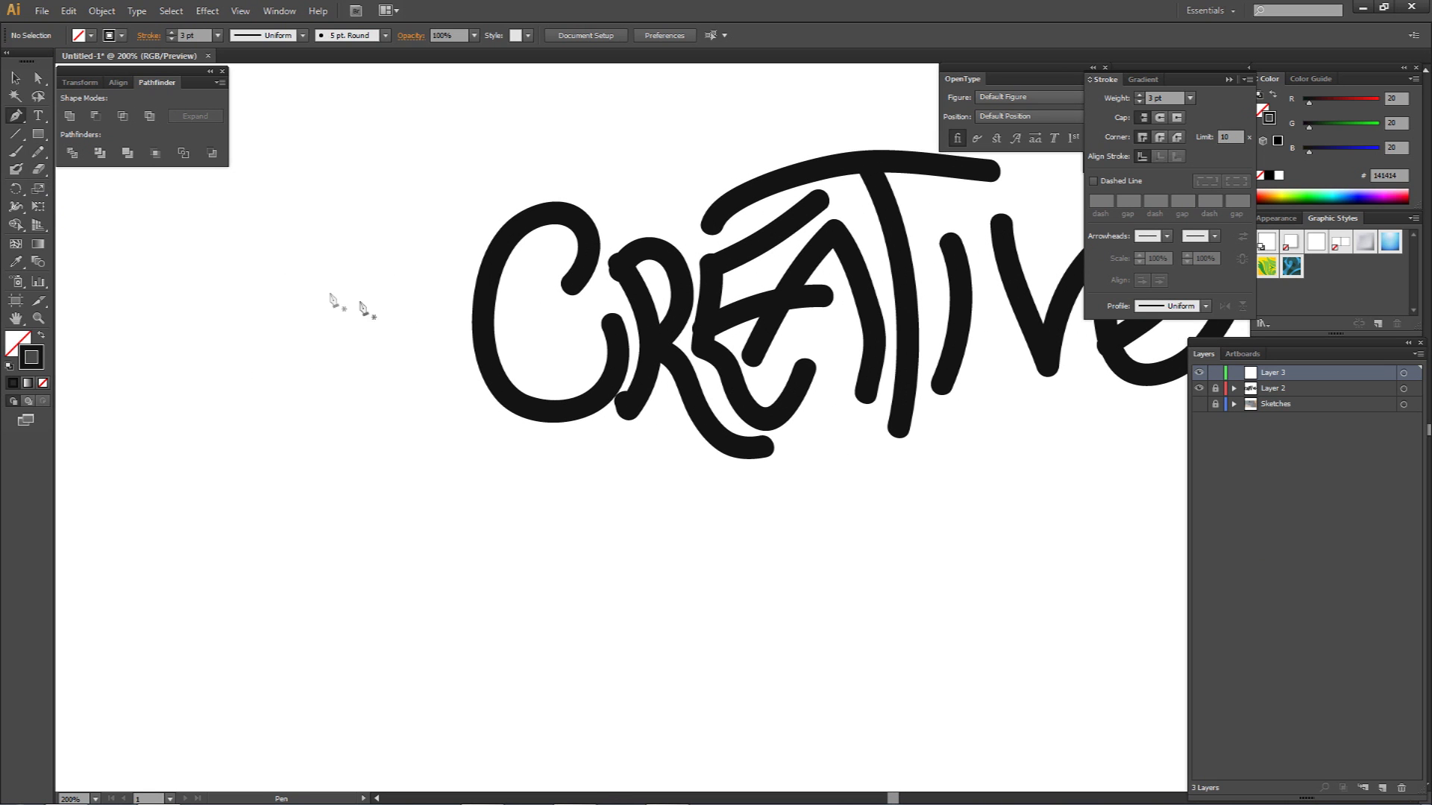
{"action": "left_click", "coordinate": [41, 385]}
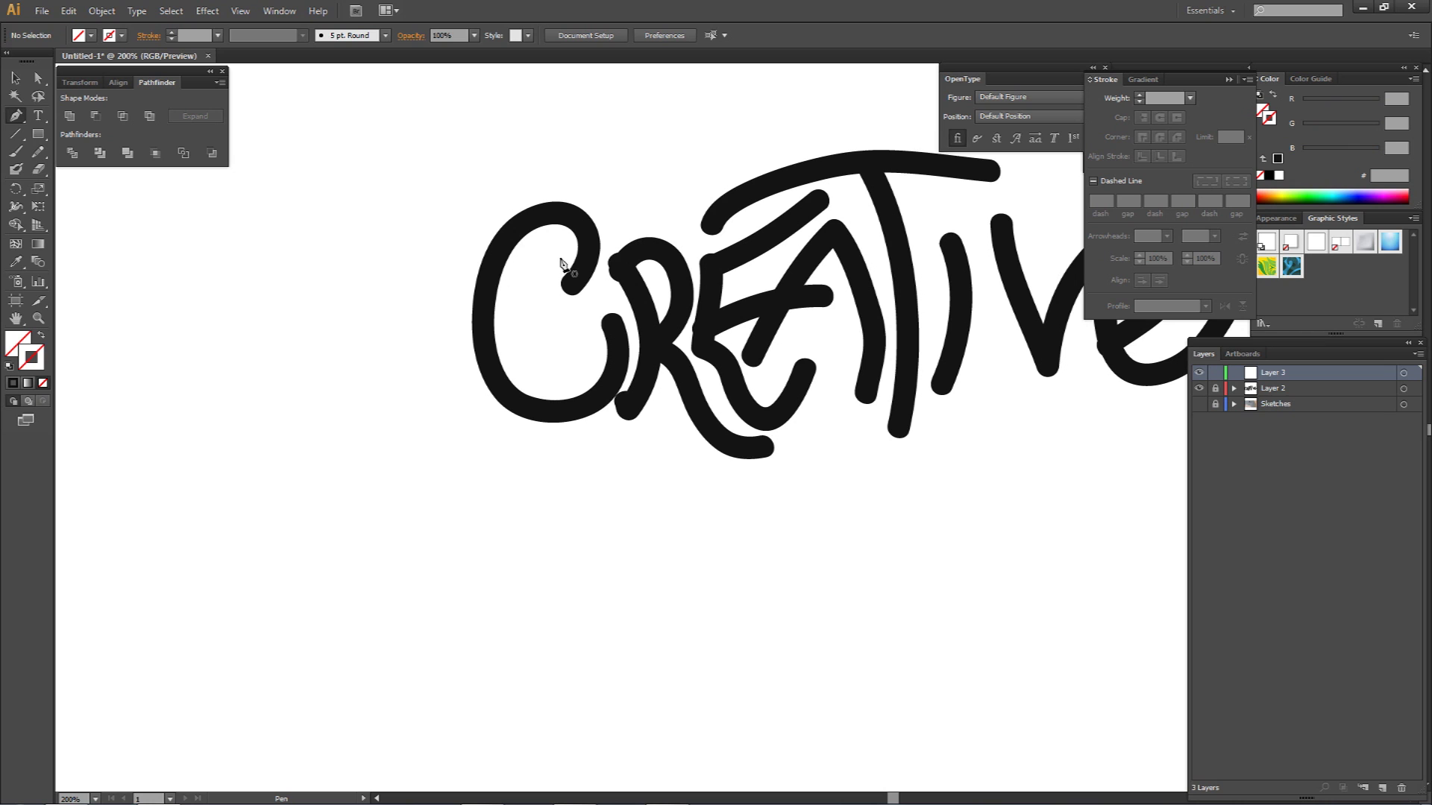
- Draw a curved Pen path along the middle of the letter C and adjust its handles to follow the letter
{"action": "left_click", "coordinate": [590, 253]}
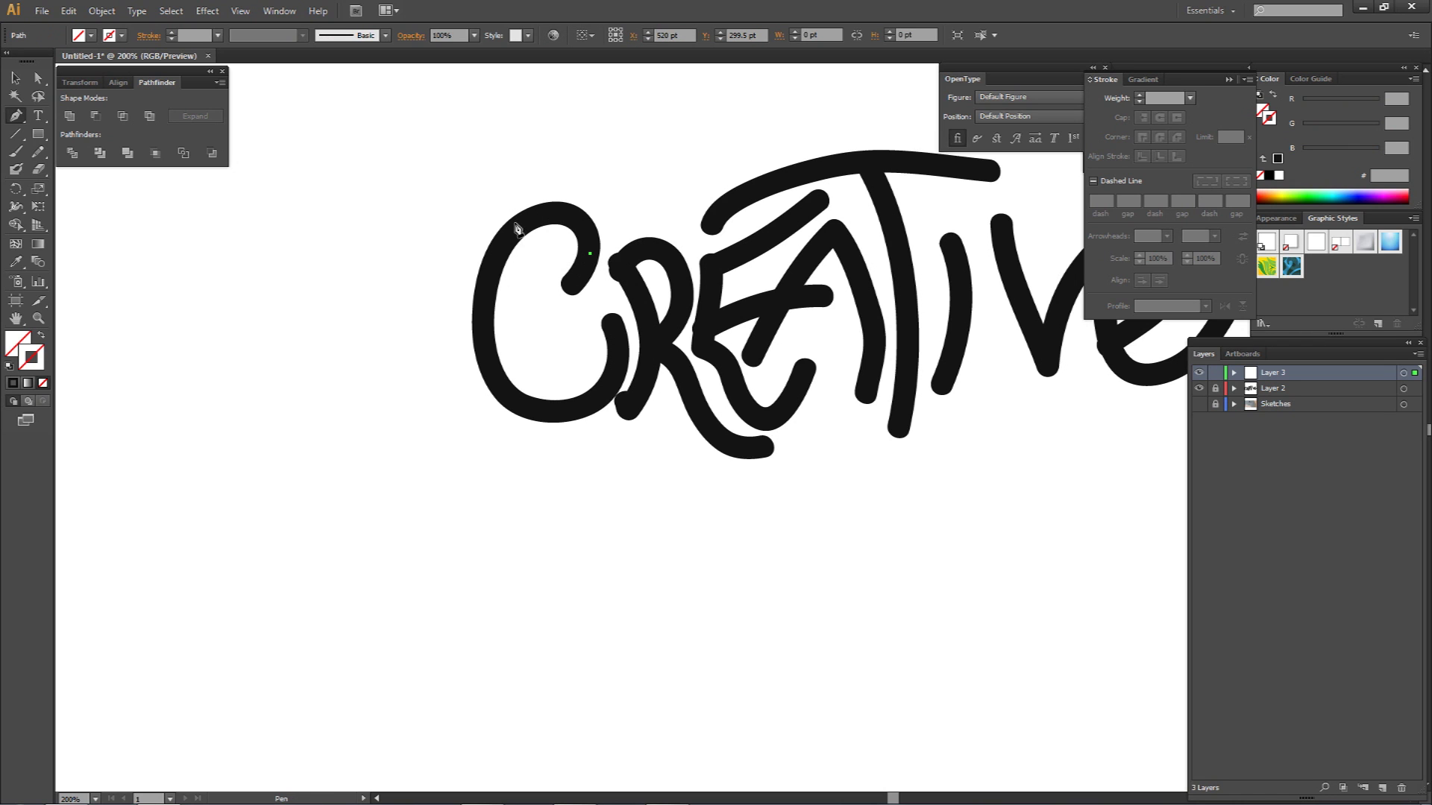
{"action": "left_click_drag", "start_coordinate": [520, 223], "coordinate": [468, 275]}
{"action": "left_click_drag", "start_coordinate": [594, 396], "coordinate": [730, 337]}
{"action": "left_click", "coordinate": [613, 331]}
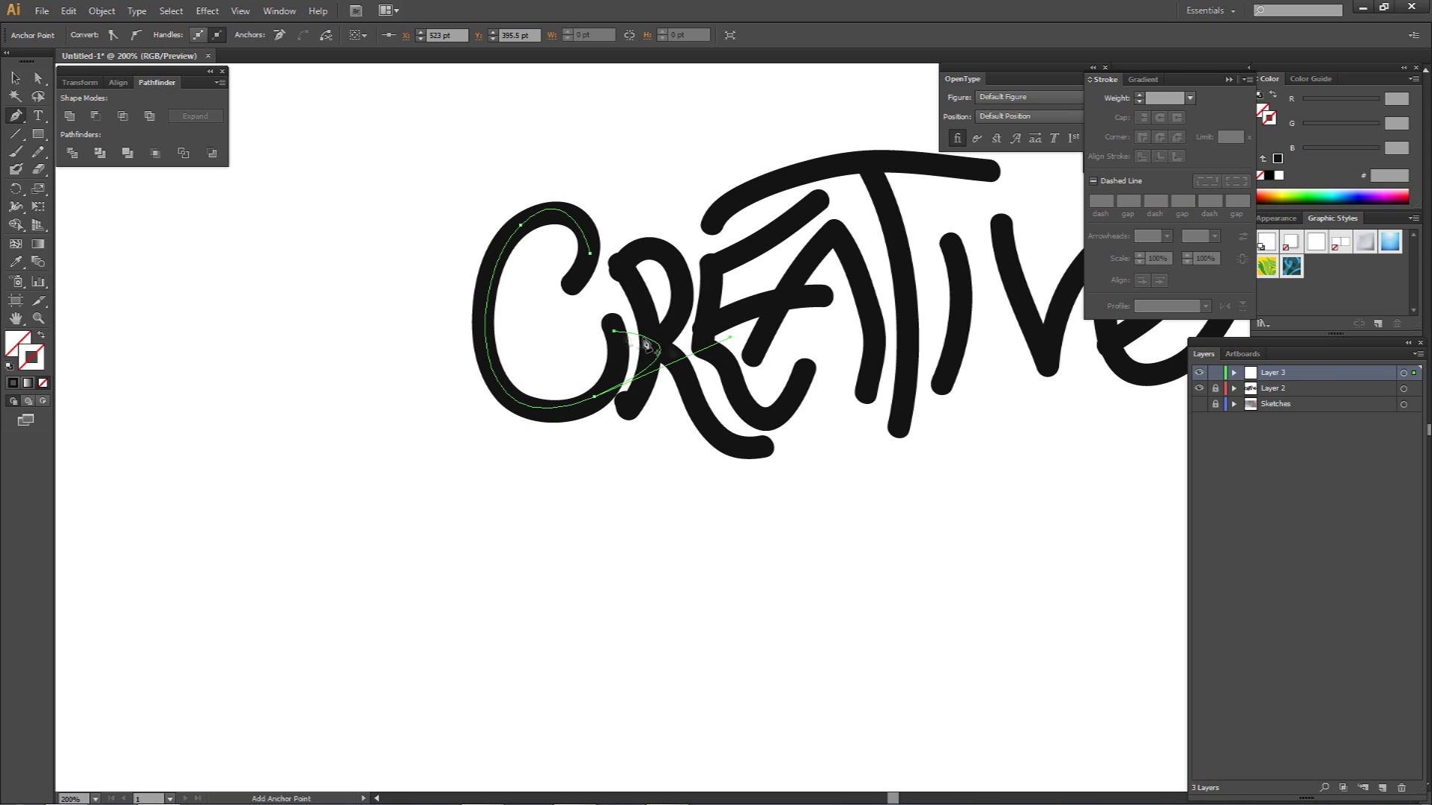
{"action": "left_click_drag", "start_coordinate": [730, 339], "coordinate": [627, 384]}
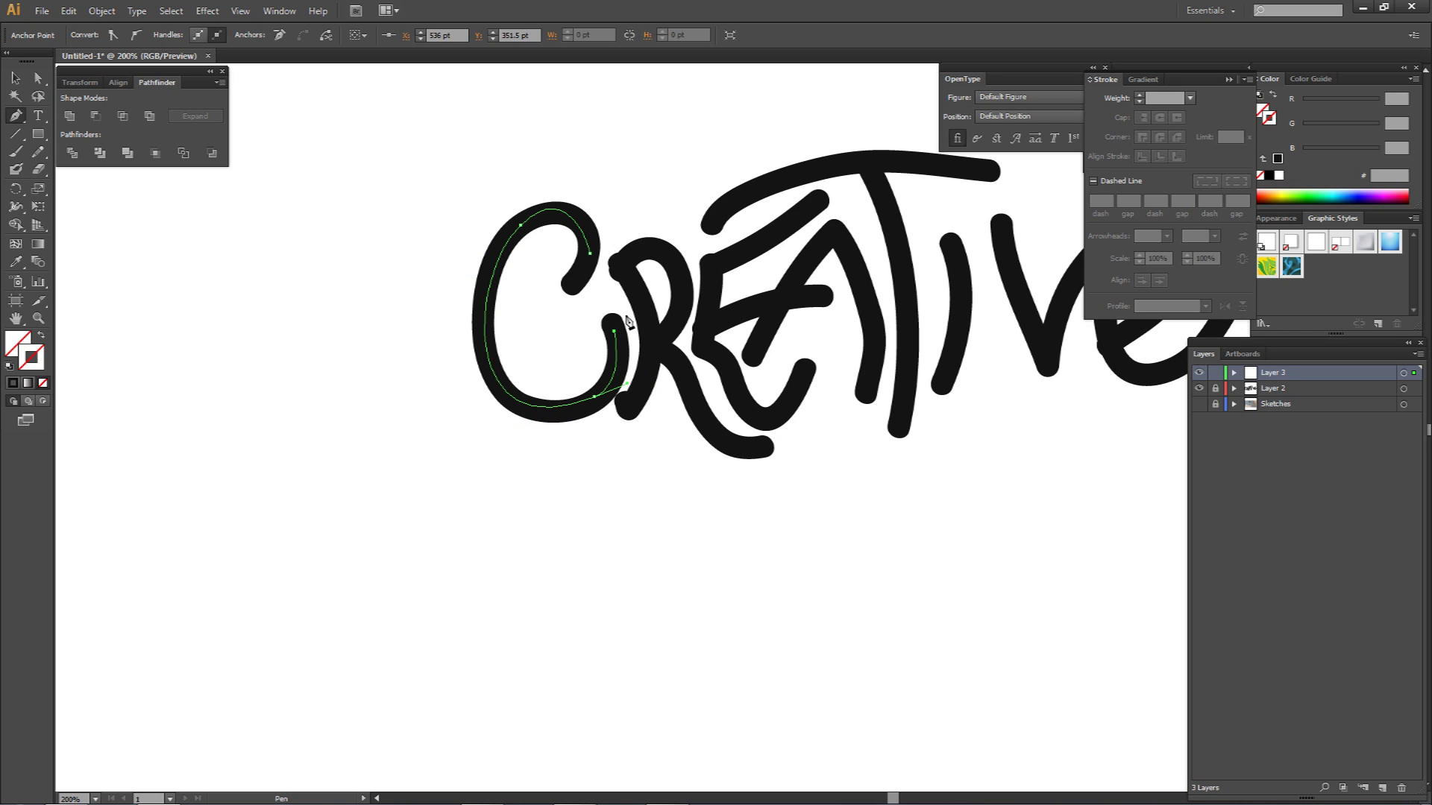
{"action": "left_click", "coordinate": [520, 225], "text": "ctrl"}
{"action": "left_click_drag", "start_coordinate": [574, 178], "coordinate": [575, 188]}
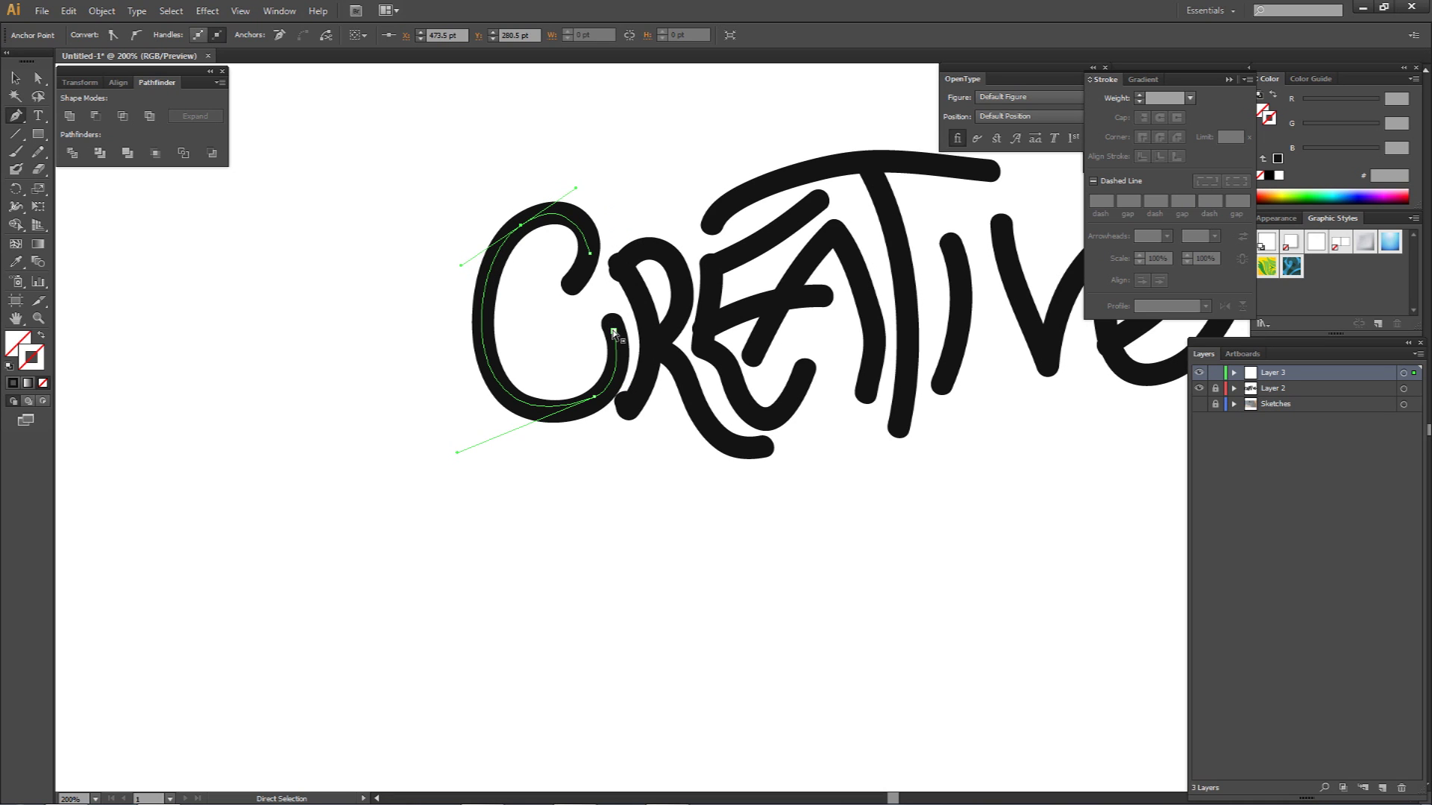
- Undo the stray Pen segment at the C's upper end and extend the path with a curved segment into the upper terminal
{"action": "left_click", "coordinate": [591, 255]}
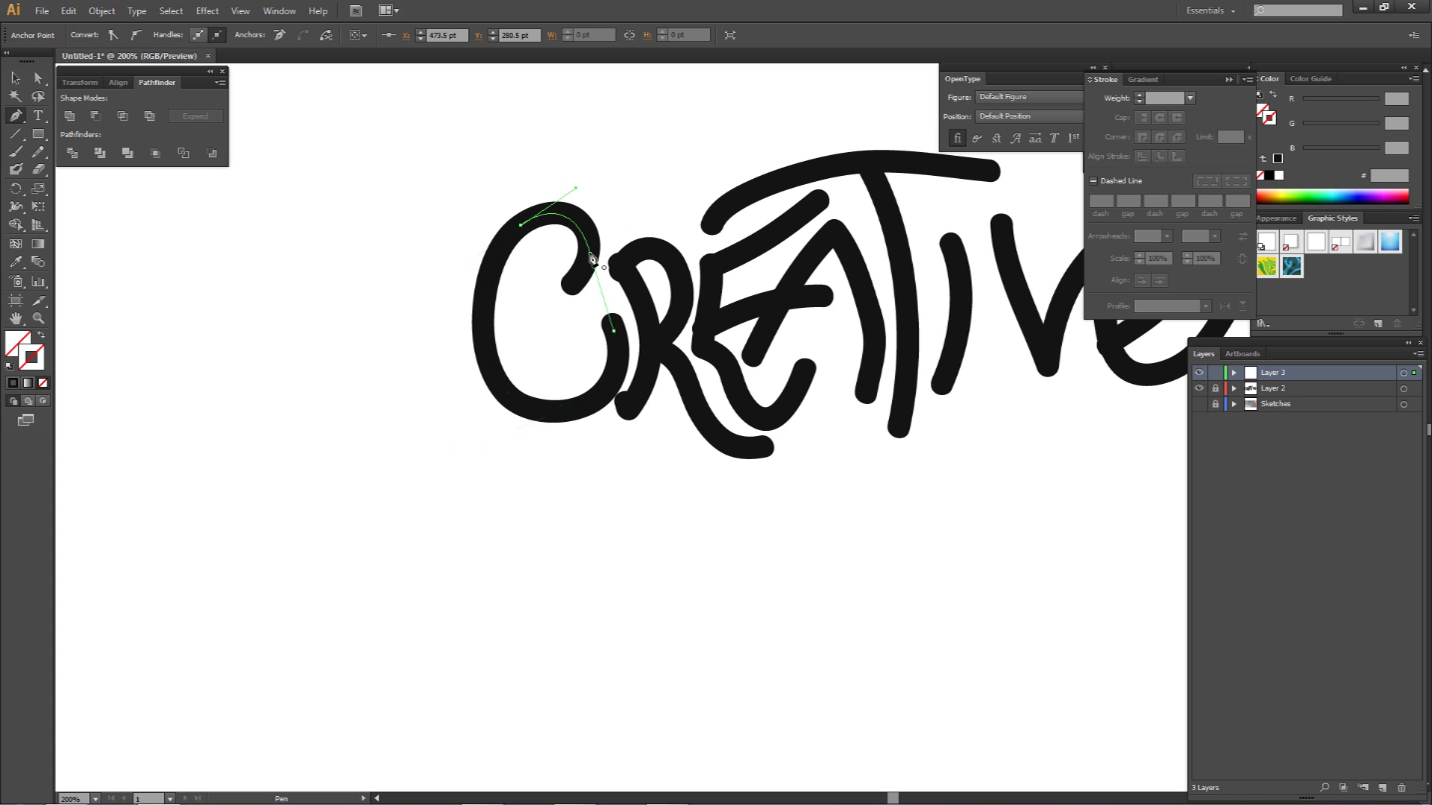
{"action": "key", "text": "ctrl+z"}
{"action": "key", "text": "ctrl+z"}
{"action": "left_click", "coordinate": [616, 230], "text": "ctrl"}
{"action": "left_click", "coordinate": [590, 254]}
{"action": "left_click_drag", "start_coordinate": [574, 280], "coordinate": [563, 287]}
{"action": "key", "text": "a"}
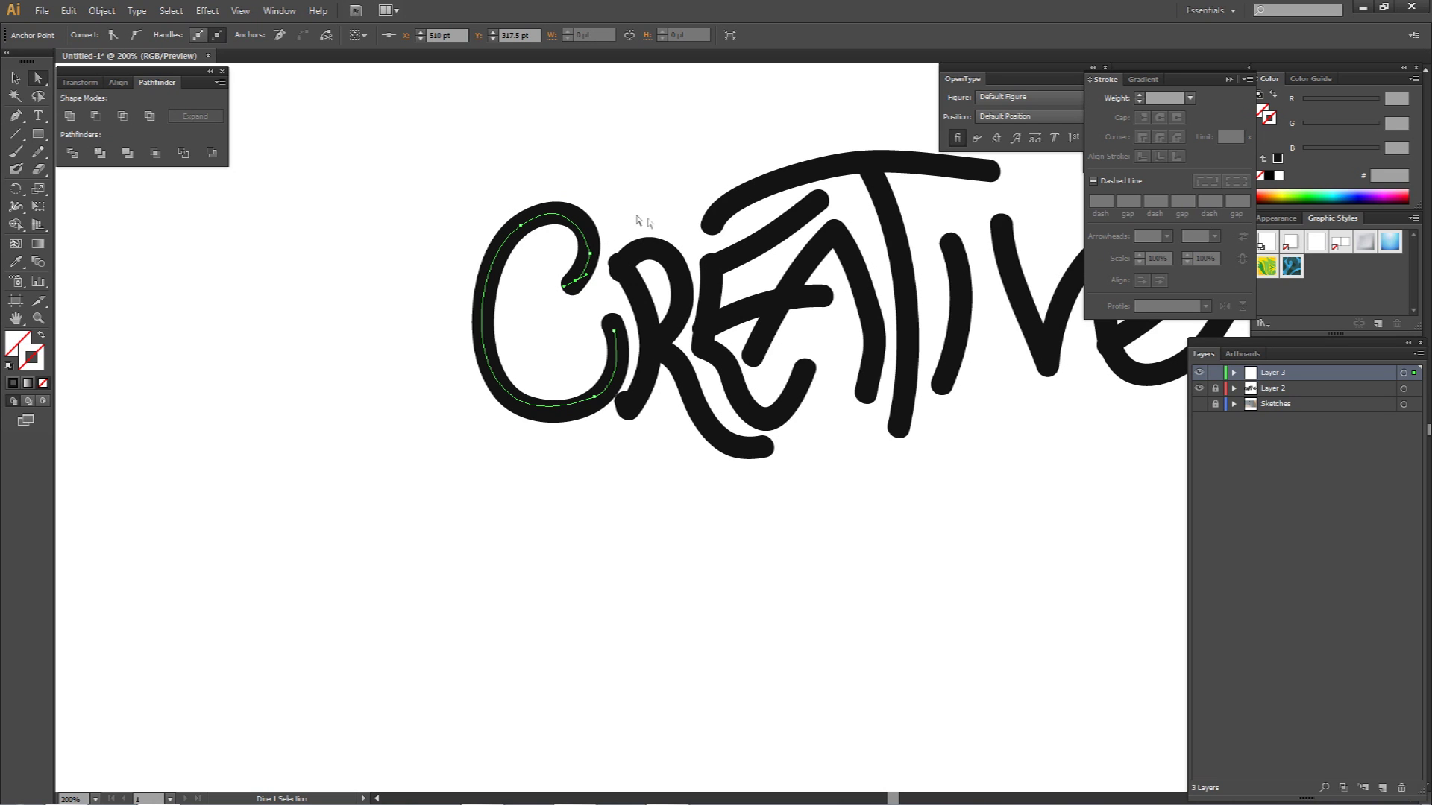
- Select the C path on Layer 3, apply a solid dark stroke to it, and hide Layer 2
{"action": "left_click", "coordinate": [1404, 373]}
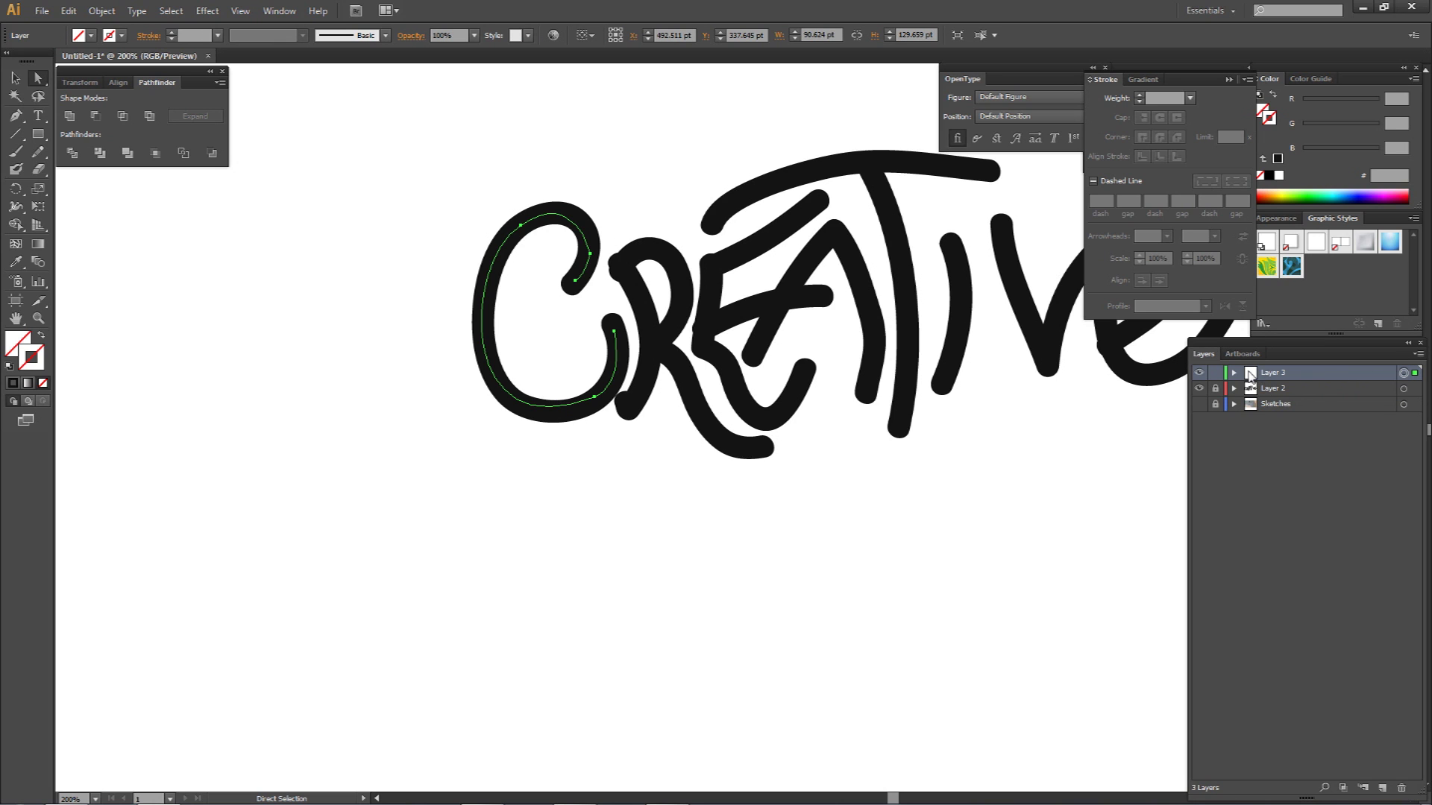
{"action": "left_click", "coordinate": [1233, 373]}
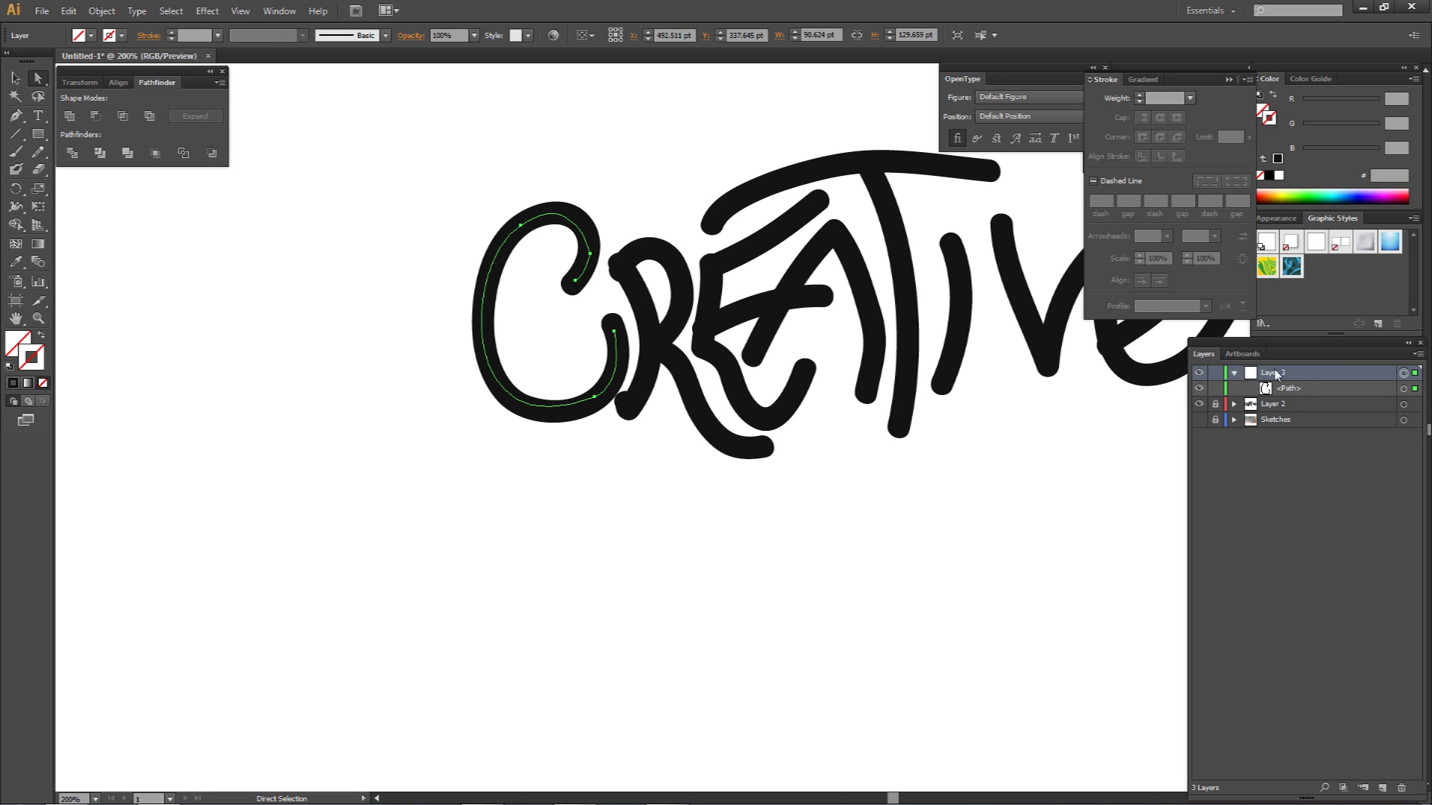
{"action": "left_click", "coordinate": [1234, 373]}
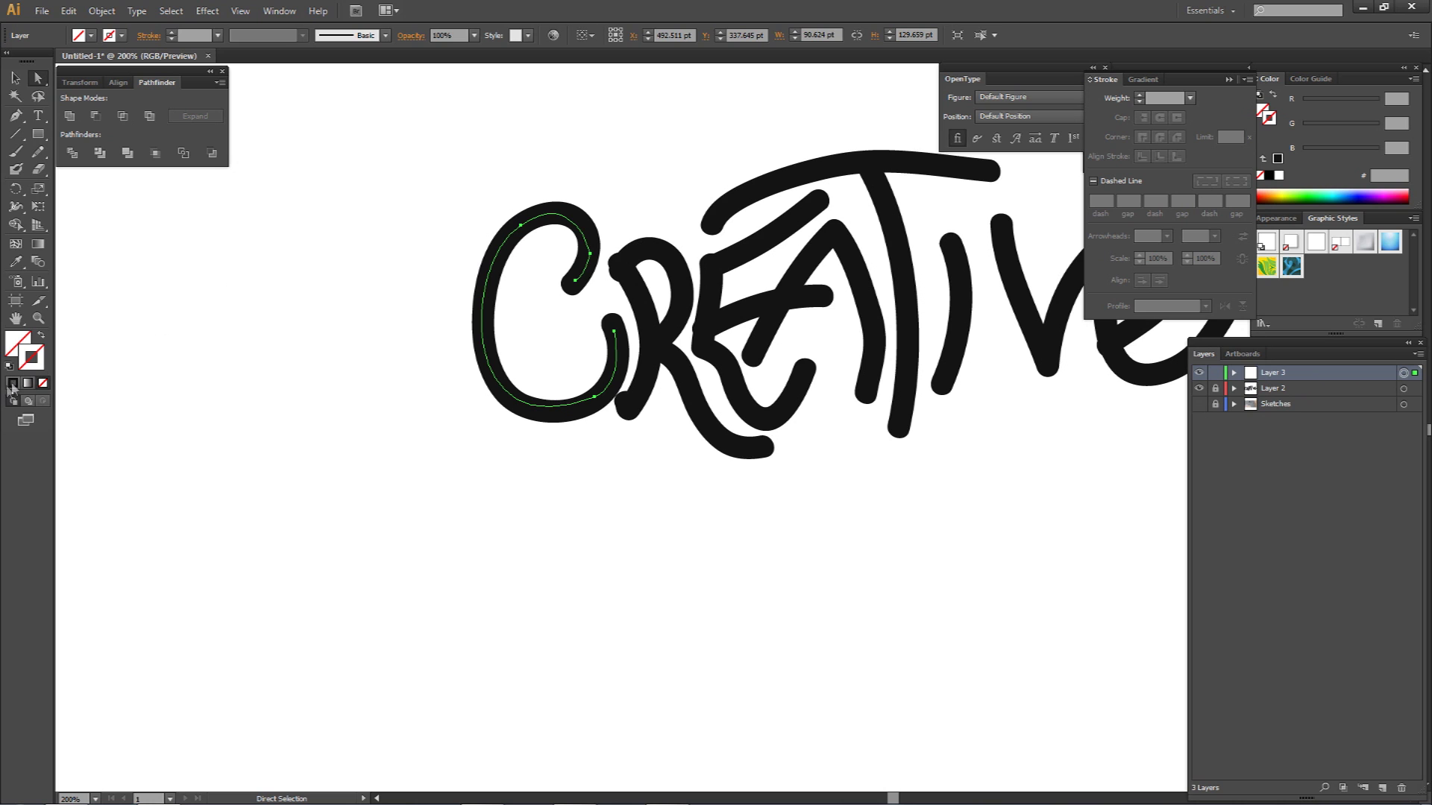
{"action": "left_click", "coordinate": [14, 382]}
{"action": "left_click", "coordinate": [1198, 389]}
- Set the C's stroke weight to 14 pt with round caps and round corners
{"action": "left_click", "coordinate": [1142, 95]}
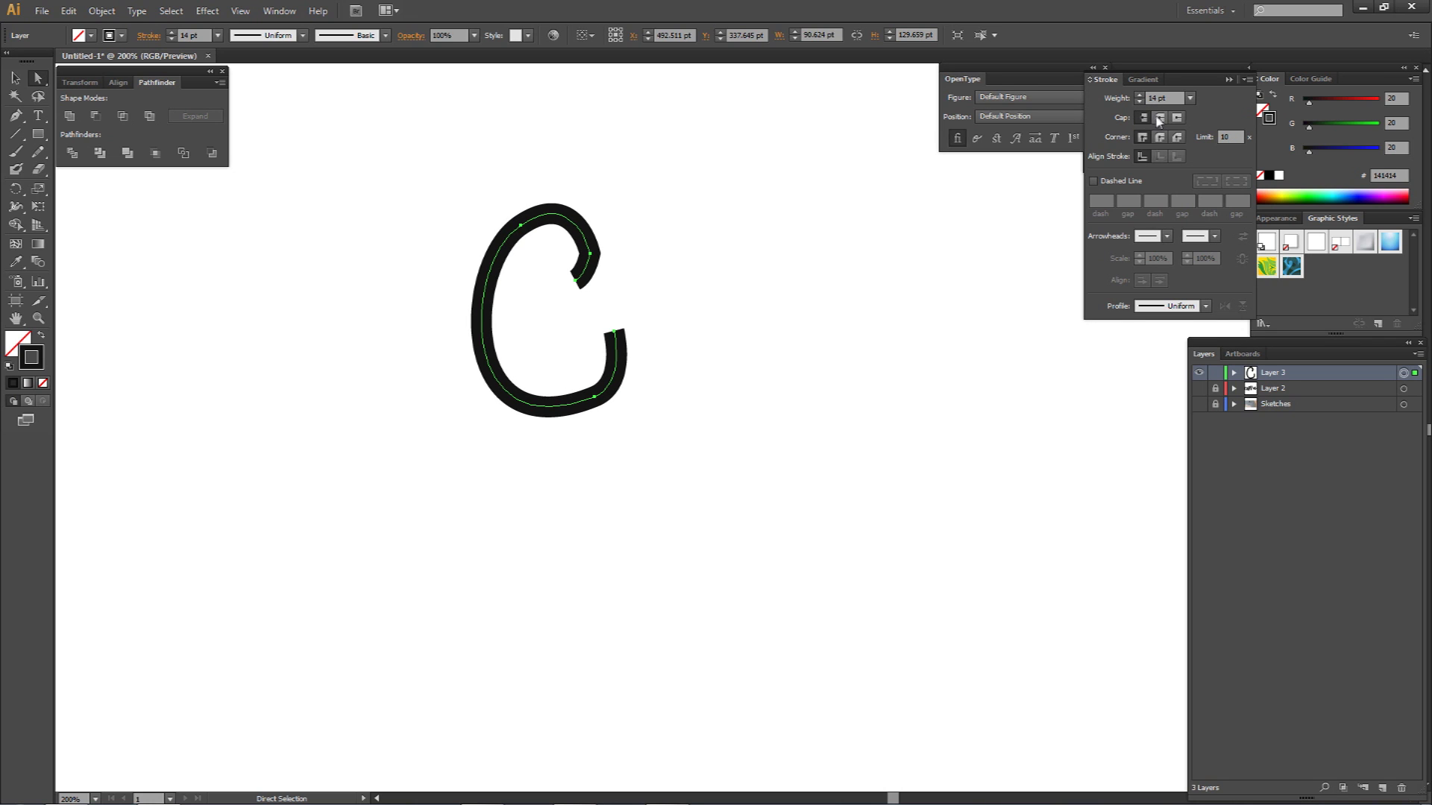
{"action": "left_click", "coordinate": [1159, 118]}
{"action": "left_click", "coordinate": [1160, 136]}
{"action": "left_click", "coordinate": [692, 232]}
- Reposition the anchors of the C's upper terminal and nudge its lower anchor and handle to smooth the bottom curve
{"action": "left_click_drag", "start_coordinate": [590, 254], "coordinate": [579, 288]}
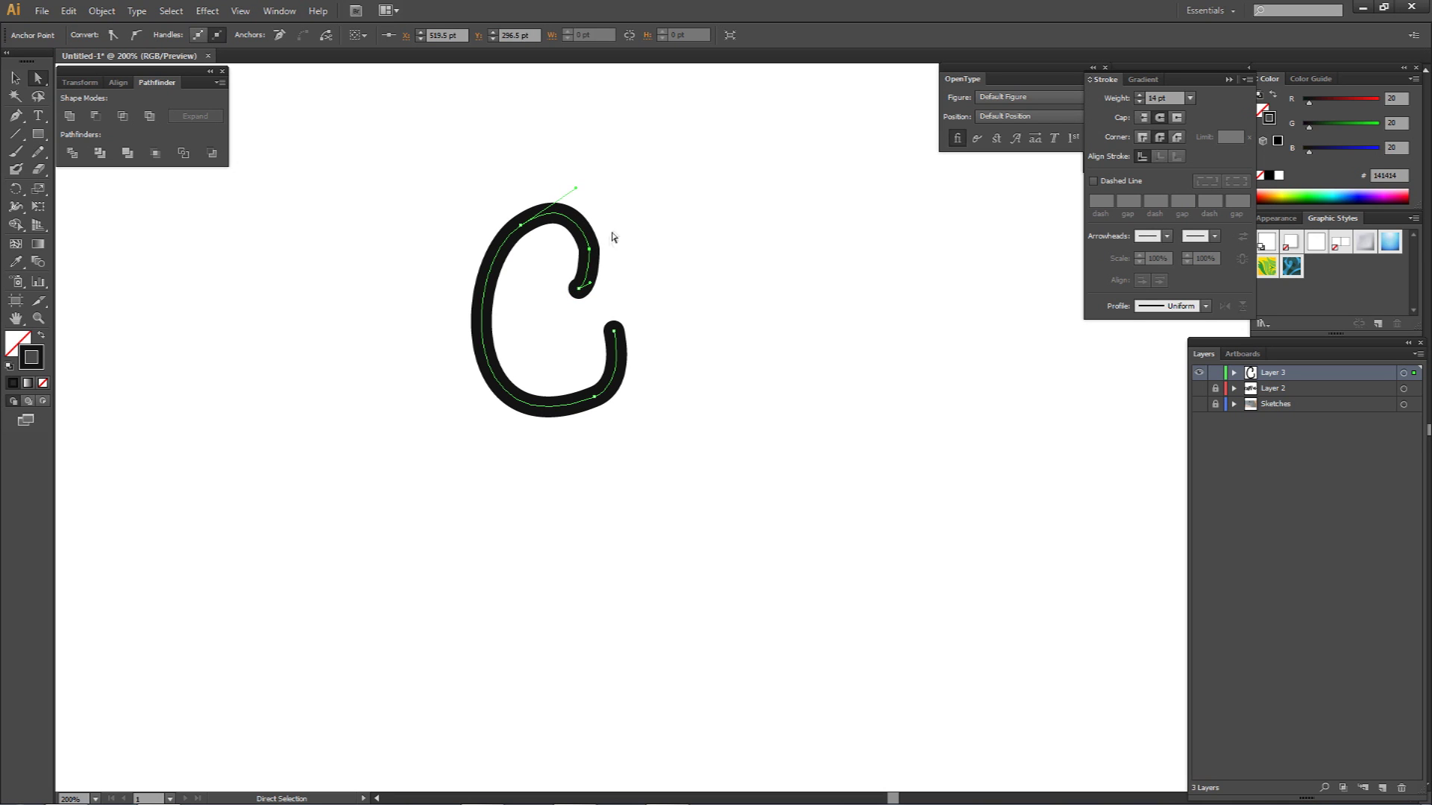
{"action": "left_click", "coordinate": [634, 232]}
{"action": "left_click", "coordinate": [561, 407]}
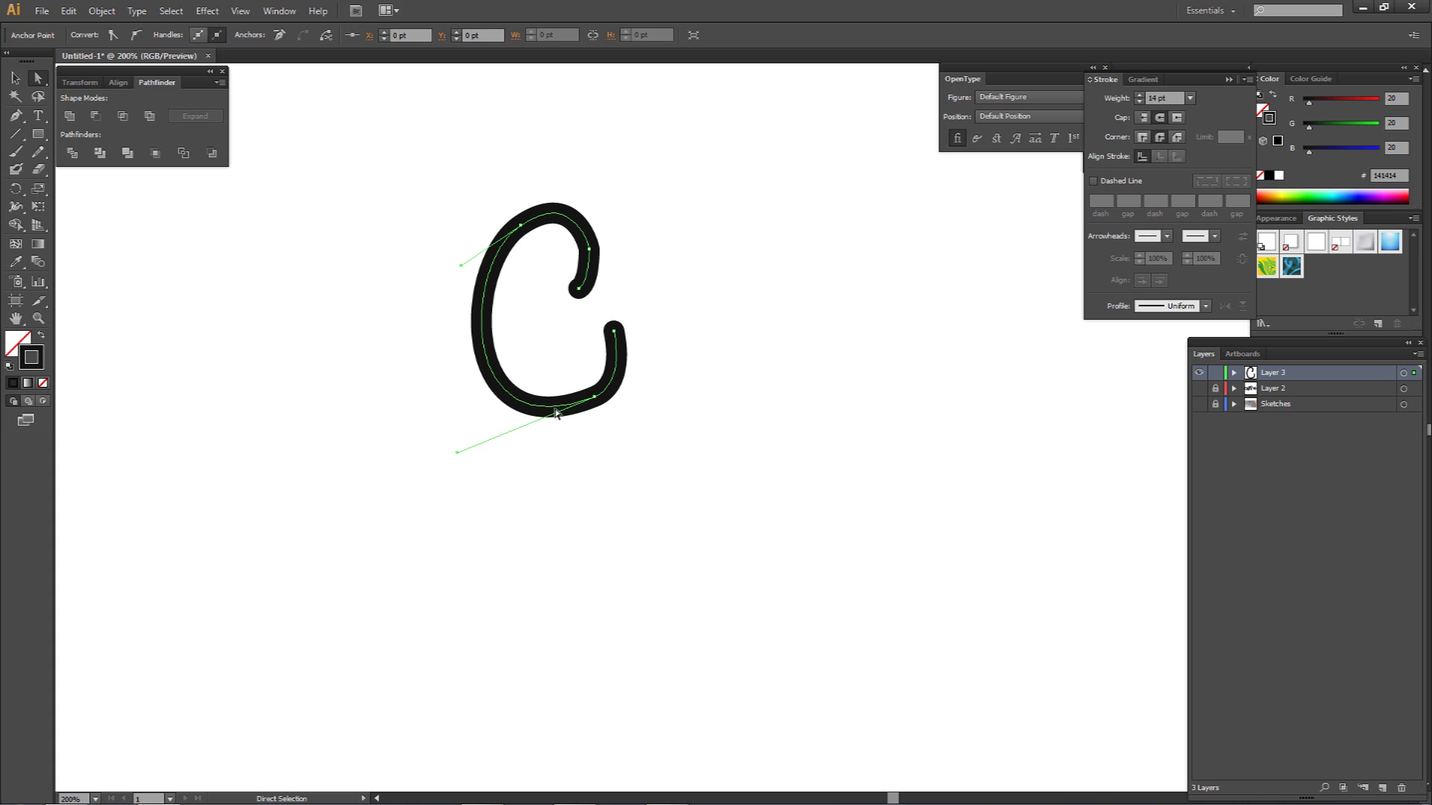
{"action": "left_click_drag", "start_coordinate": [594, 398], "coordinate": [594, 402]}
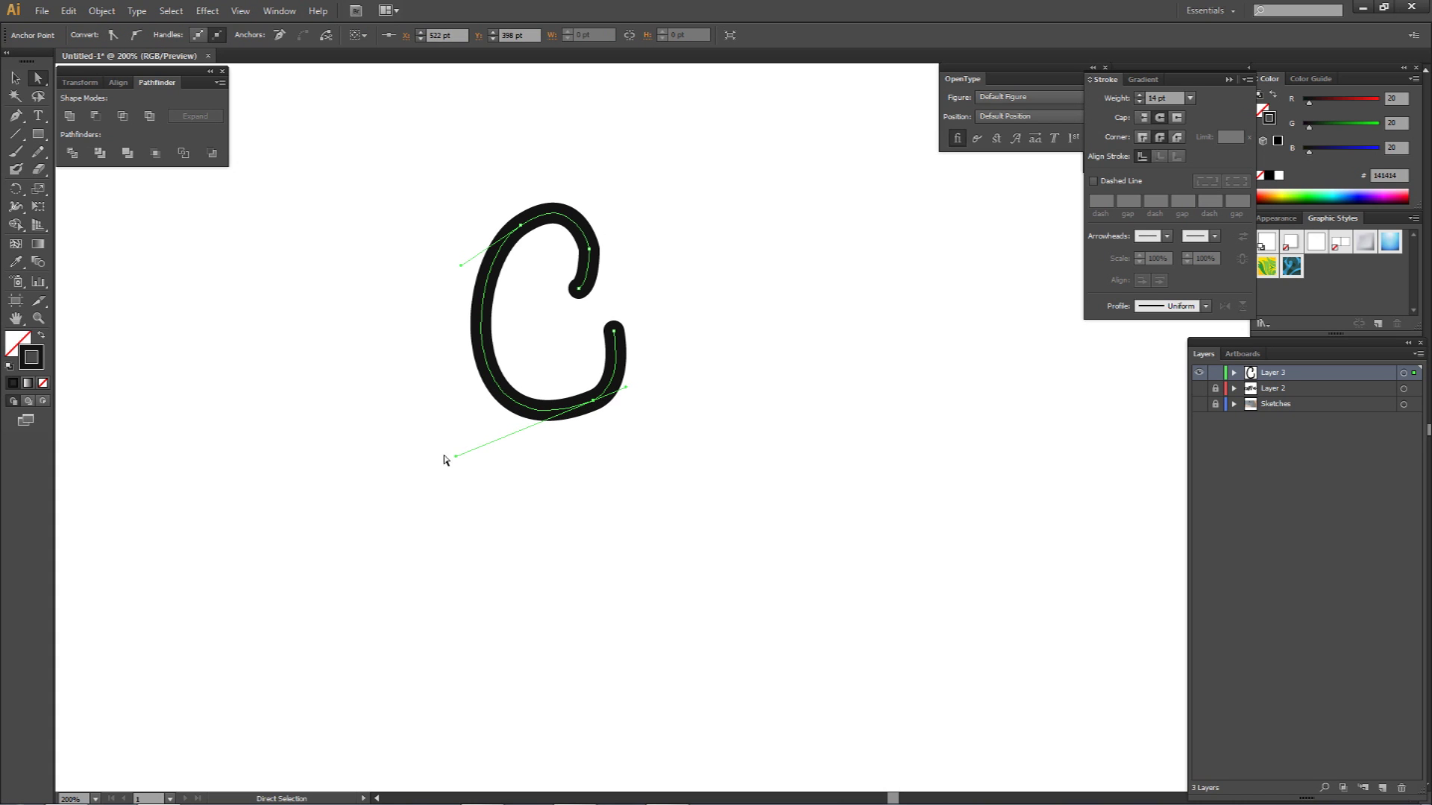
{"action": "left_click_drag", "start_coordinate": [453, 457], "coordinate": [452, 451]}
{"action": "left_click", "coordinate": [526, 352]}
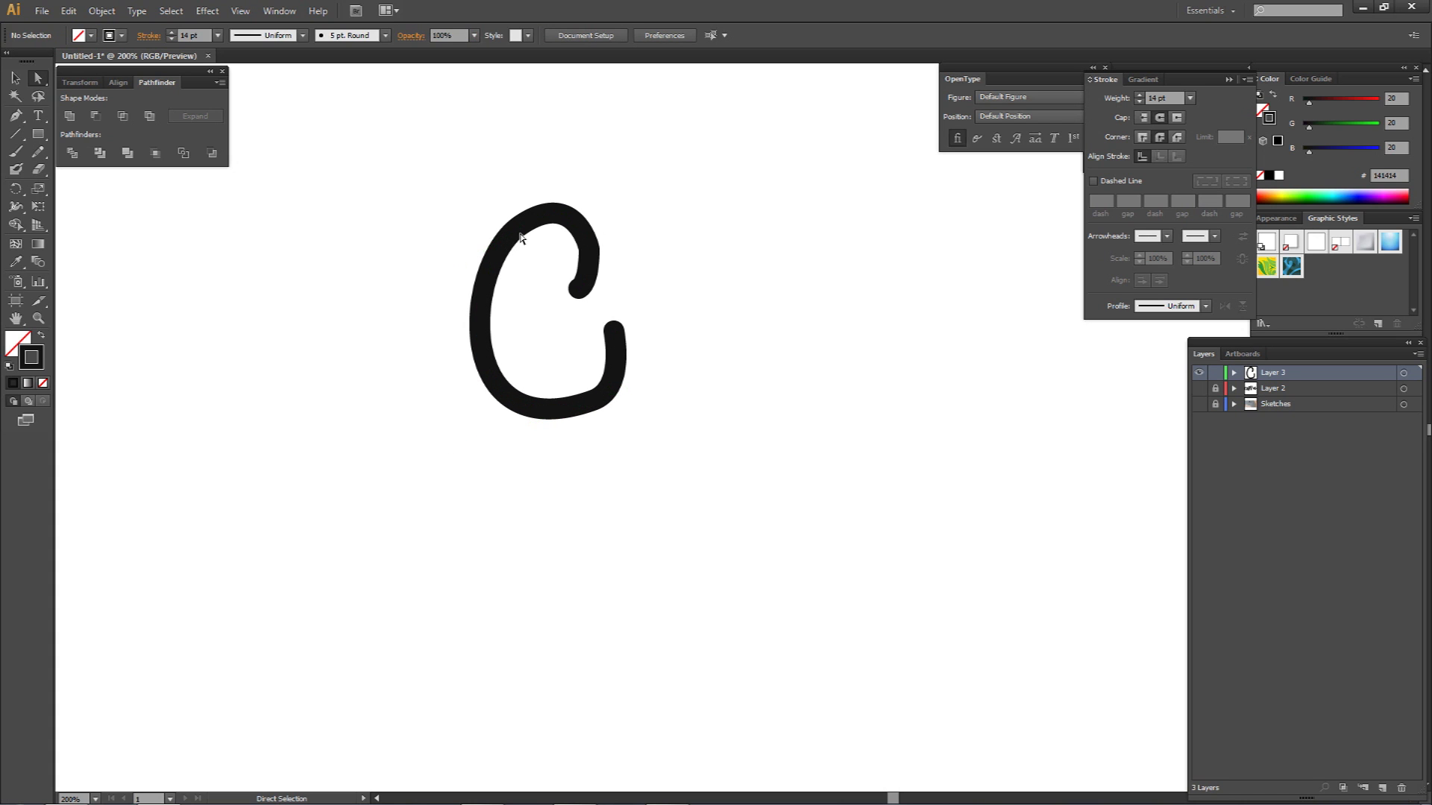
- Shift the C's lower anchor toward the middle of the bottom curve and bend the upper terminal inward
{"action": "left_click", "coordinate": [573, 408]}
{"action": "left_click_drag", "start_coordinate": [593, 401], "coordinate": [567, 411]}
{"action": "left_click", "coordinate": [510, 356]}
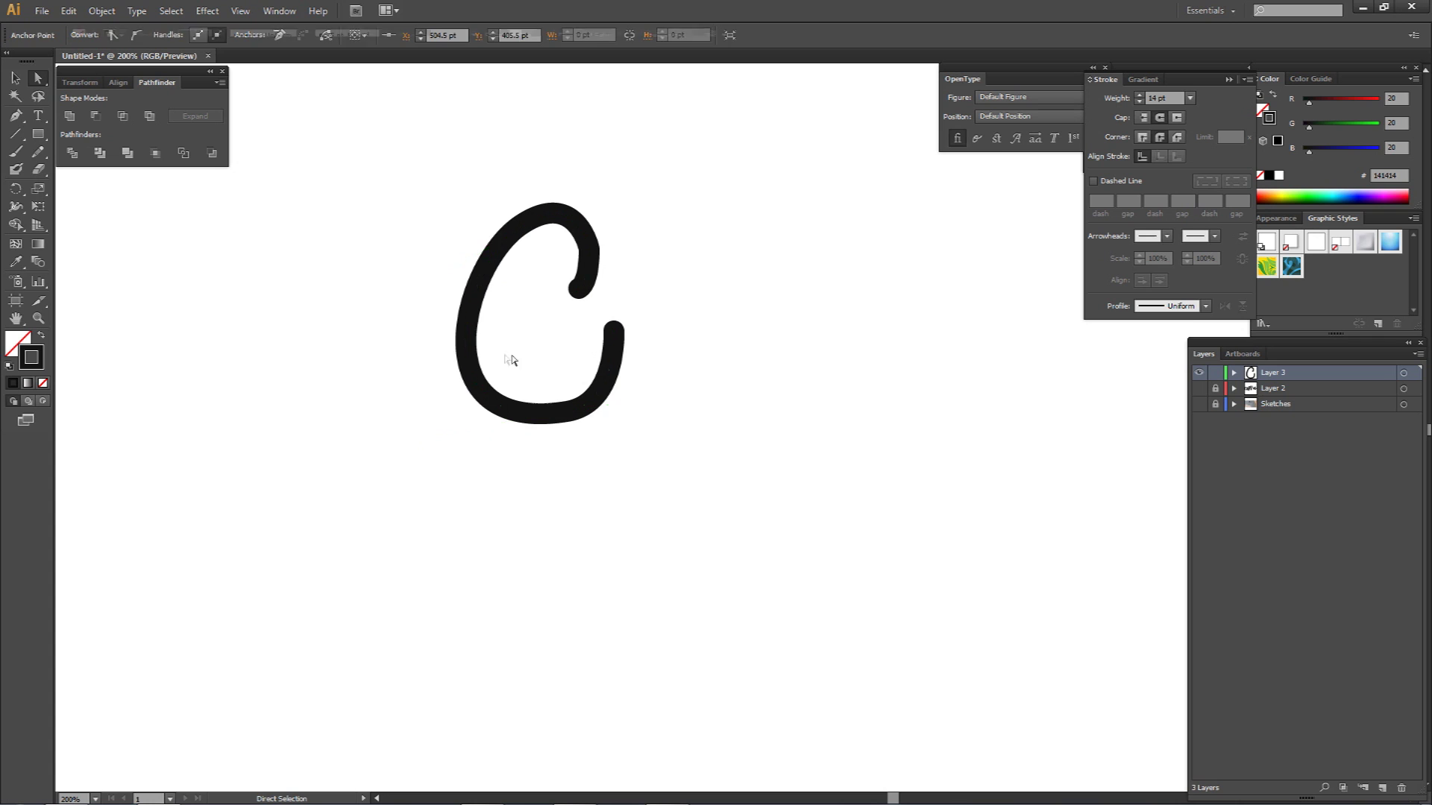
{"action": "key", "text": "space"}
{"action": "left_click_drag", "start_coordinate": [647, 271], "coordinate": [732, 314]}
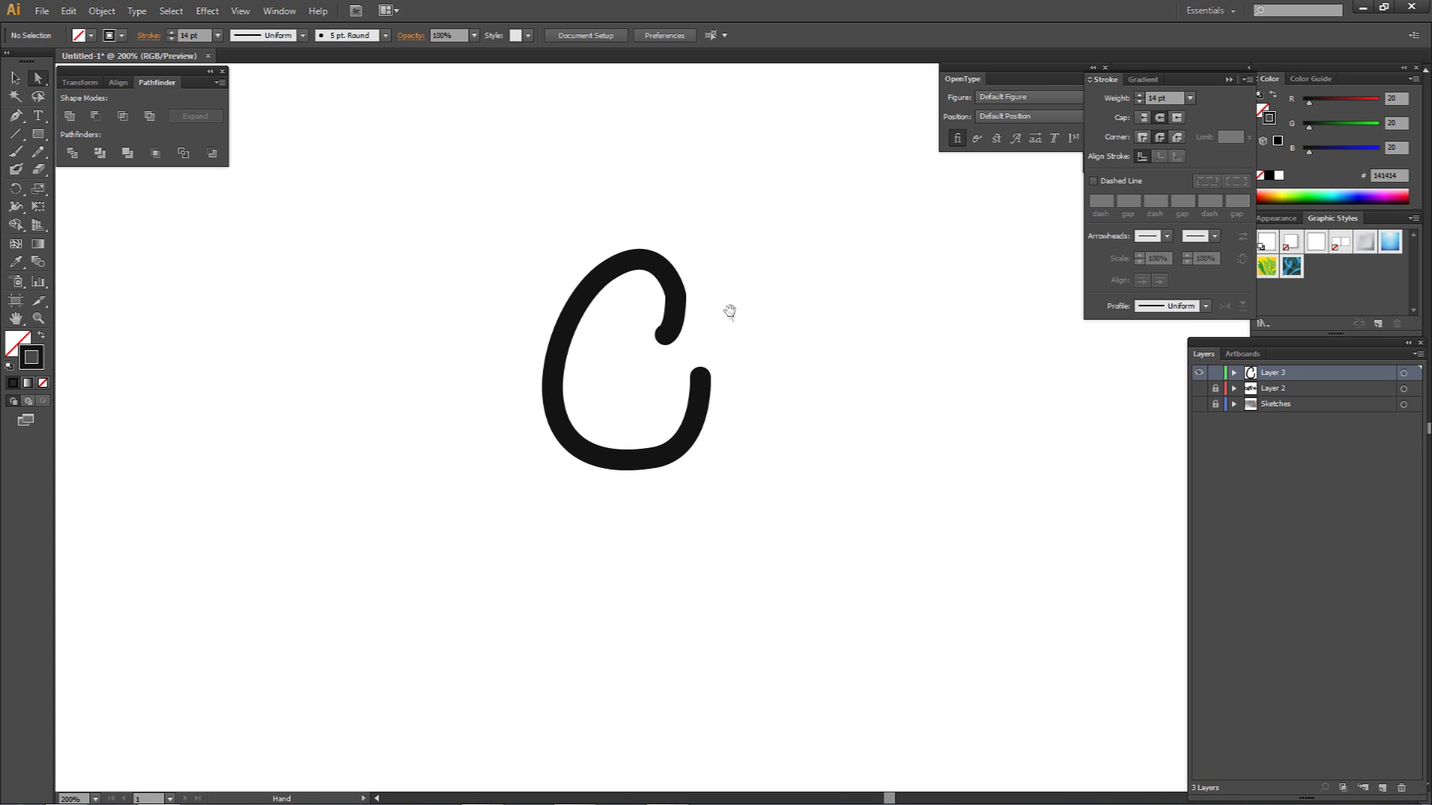
{"action": "left_click", "coordinate": [668, 337]}
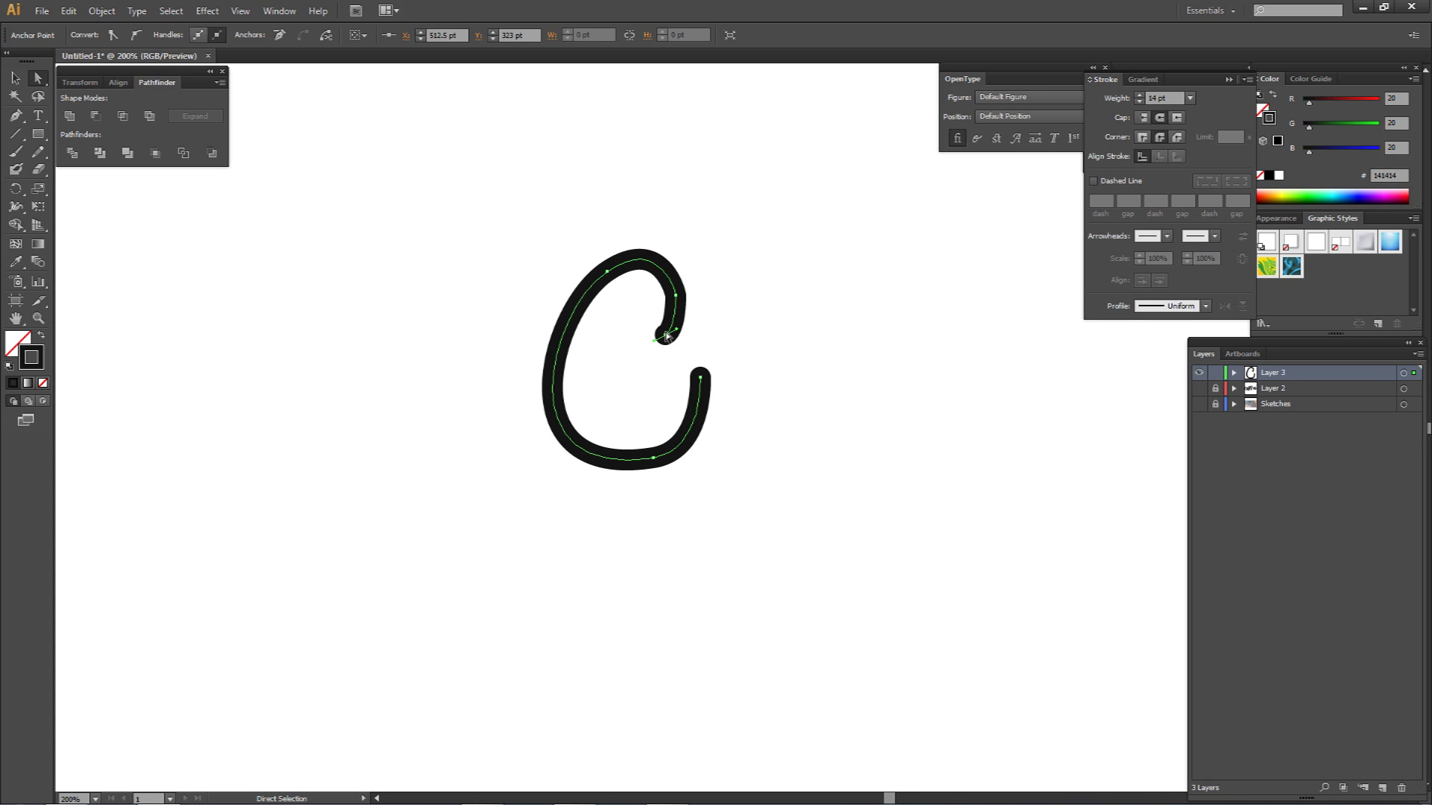
{"action": "left_click", "coordinate": [726, 300]}
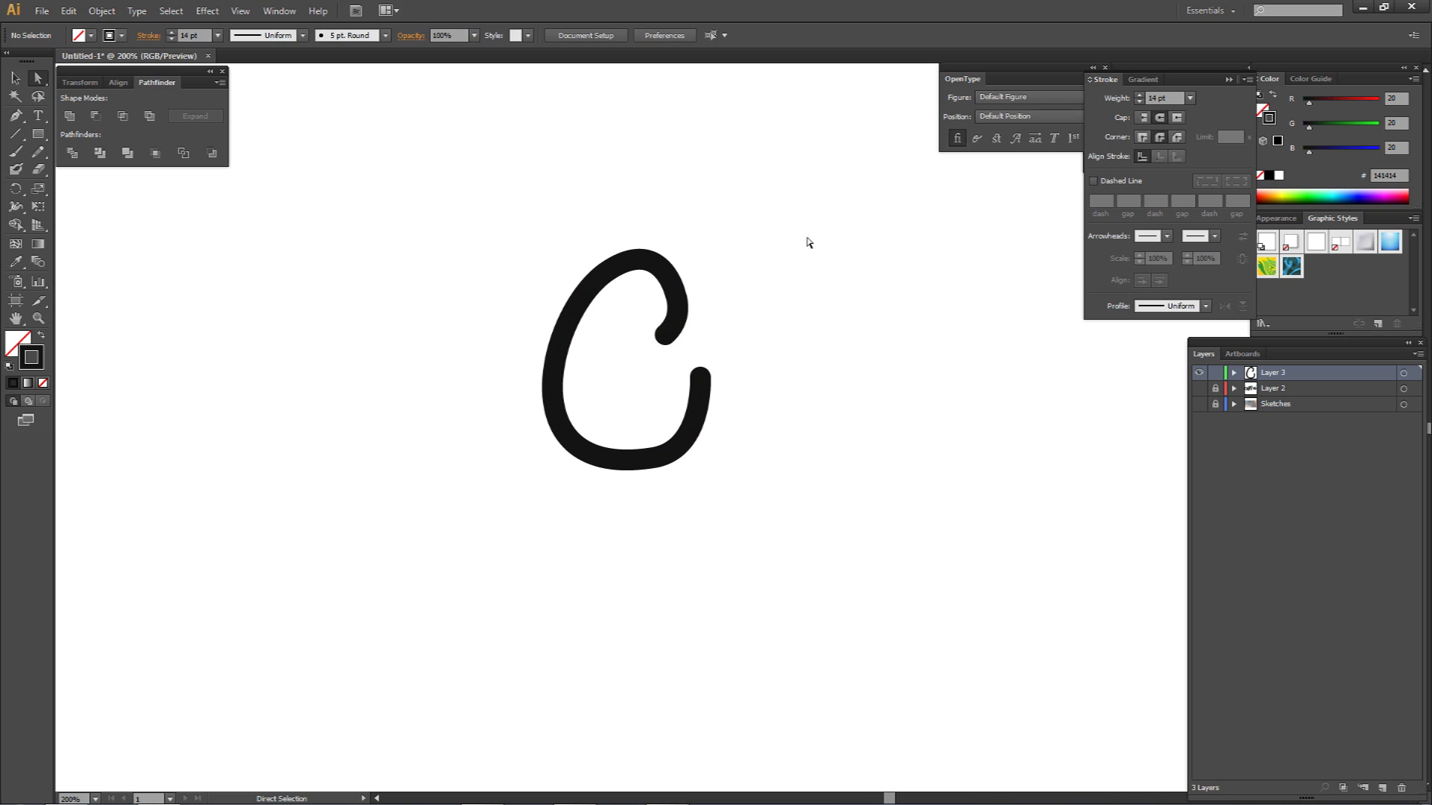
- Show Layer 2 again, add a new layer on top for the R, and hide the C's Layer 3
{"action": "left_click", "coordinate": [1198, 388]}
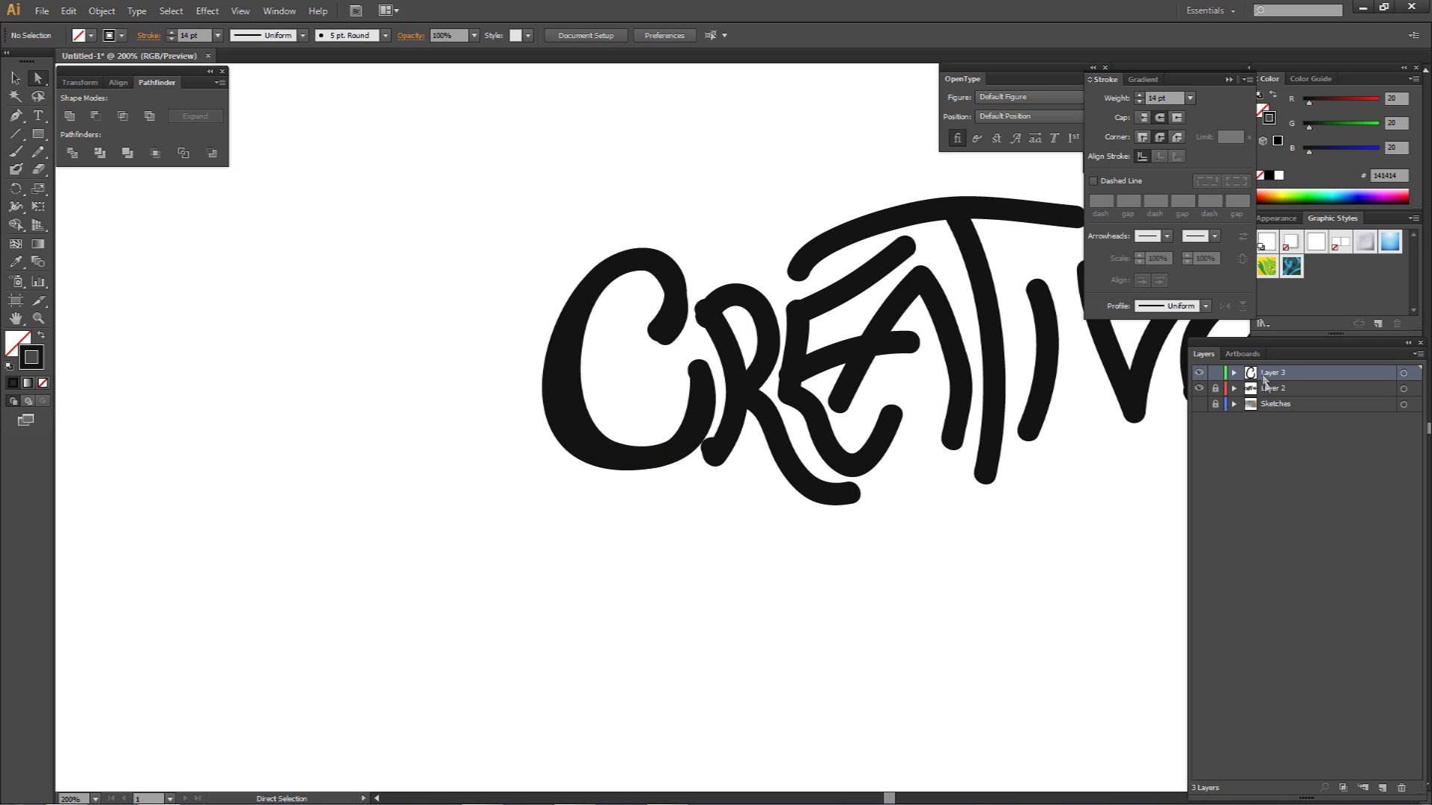
{"action": "left_click", "coordinate": [1382, 788]}
{"action": "left_click", "coordinate": [1198, 388]}
- Draw the R's curved stem with the Pen tool from its top end to its foot and adjust the handle
{"action": "key", "text": "p"}
{"action": "left_click", "coordinate": [706, 311]}
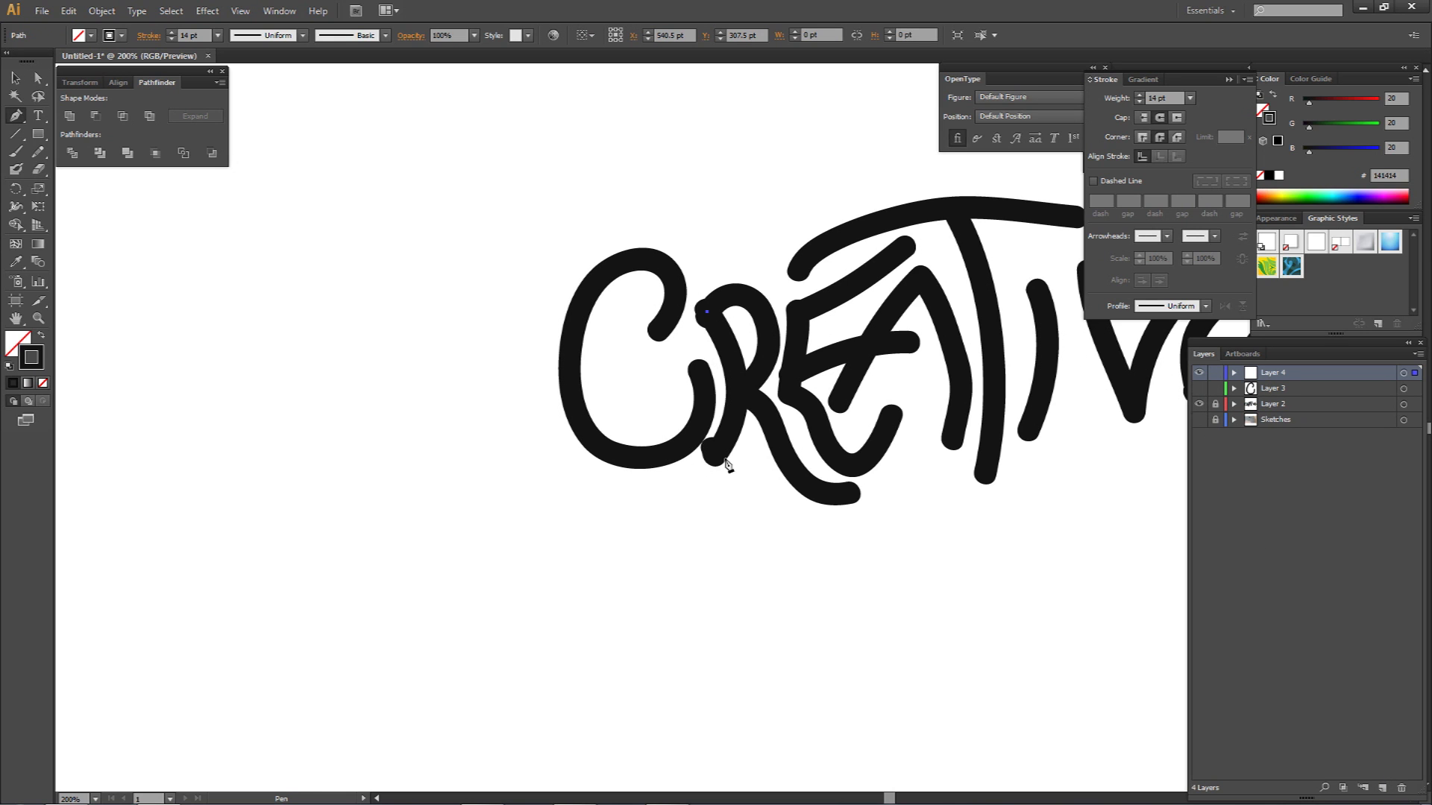
{"action": "left_click_drag", "start_coordinate": [714, 464], "coordinate": [658, 545]}
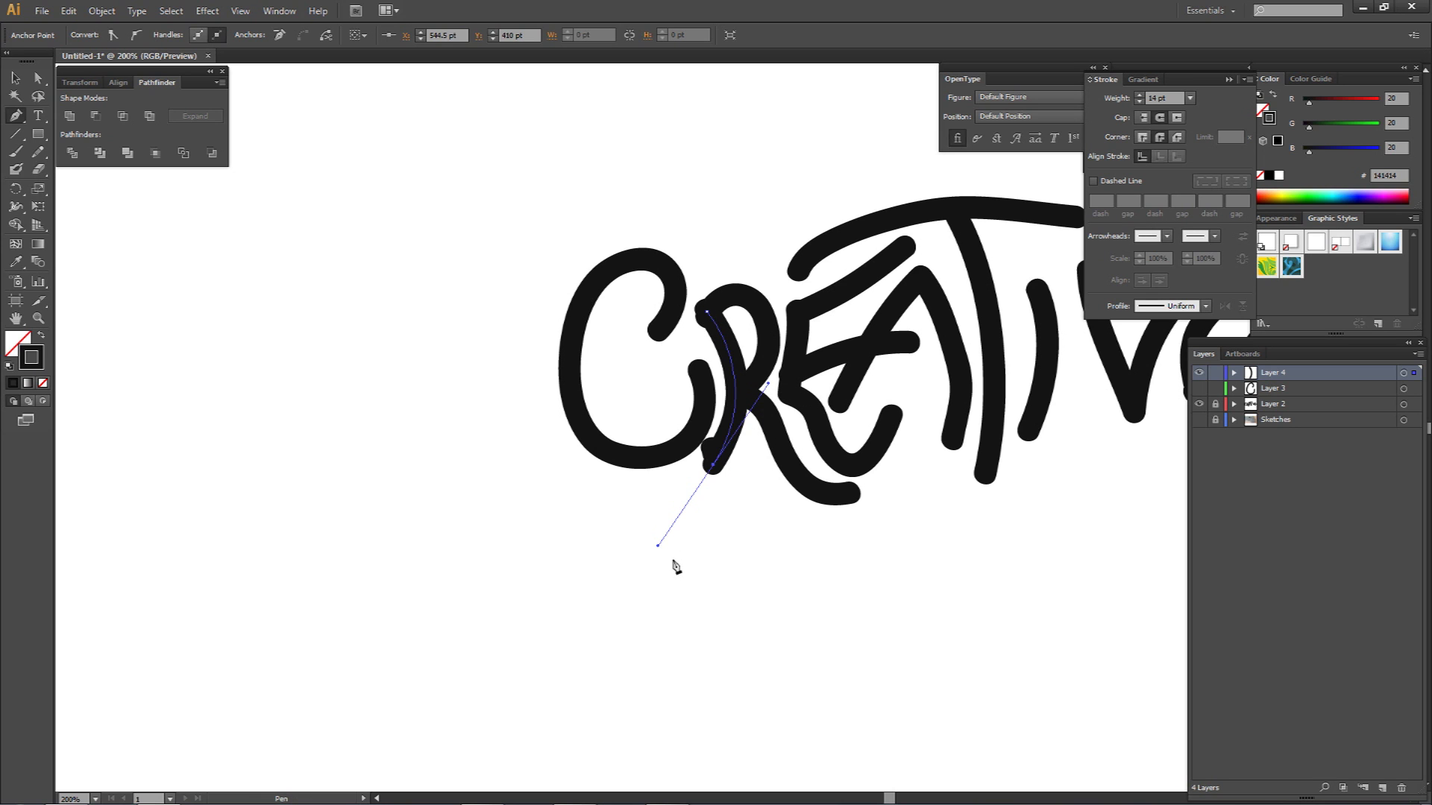
{"action": "key", "text": "ctrl"}
{"action": "mouse_move", "coordinate": [659, 550]}
{"action": "left_mouse_down"}
{"action": "mouse_move", "coordinate": [639, 499]}
{"action": "mouse_move", "coordinate": [658, 552]}
{"action": "left_mouse_up"}
{"action": "left_click", "coordinate": [722, 310], "text": "ctrl"}
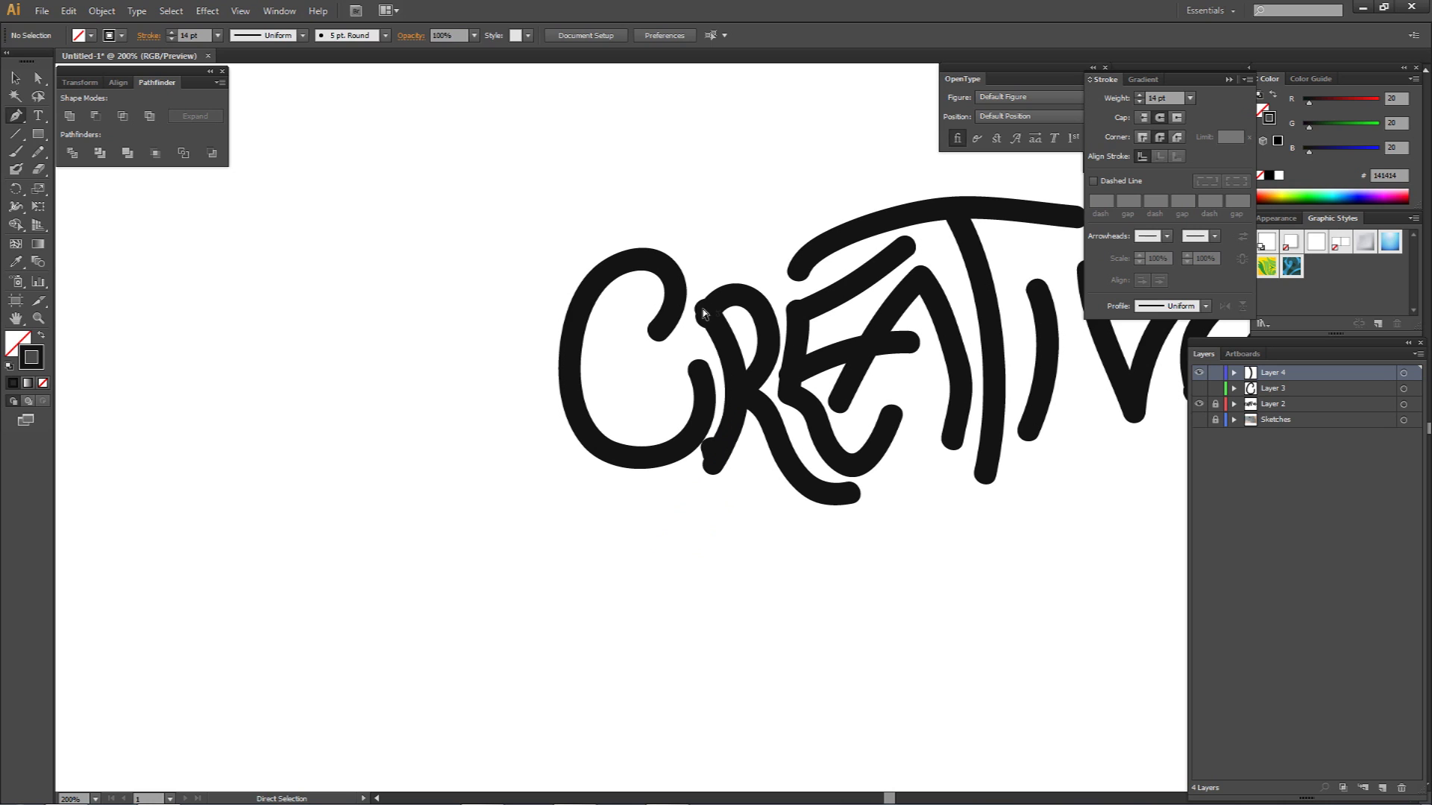
- Draw the R's curved bowl from the top of the stem to its middle and nudge the bowl's end anchor onto the stem
{"action": "left_click", "coordinate": [707, 312]}
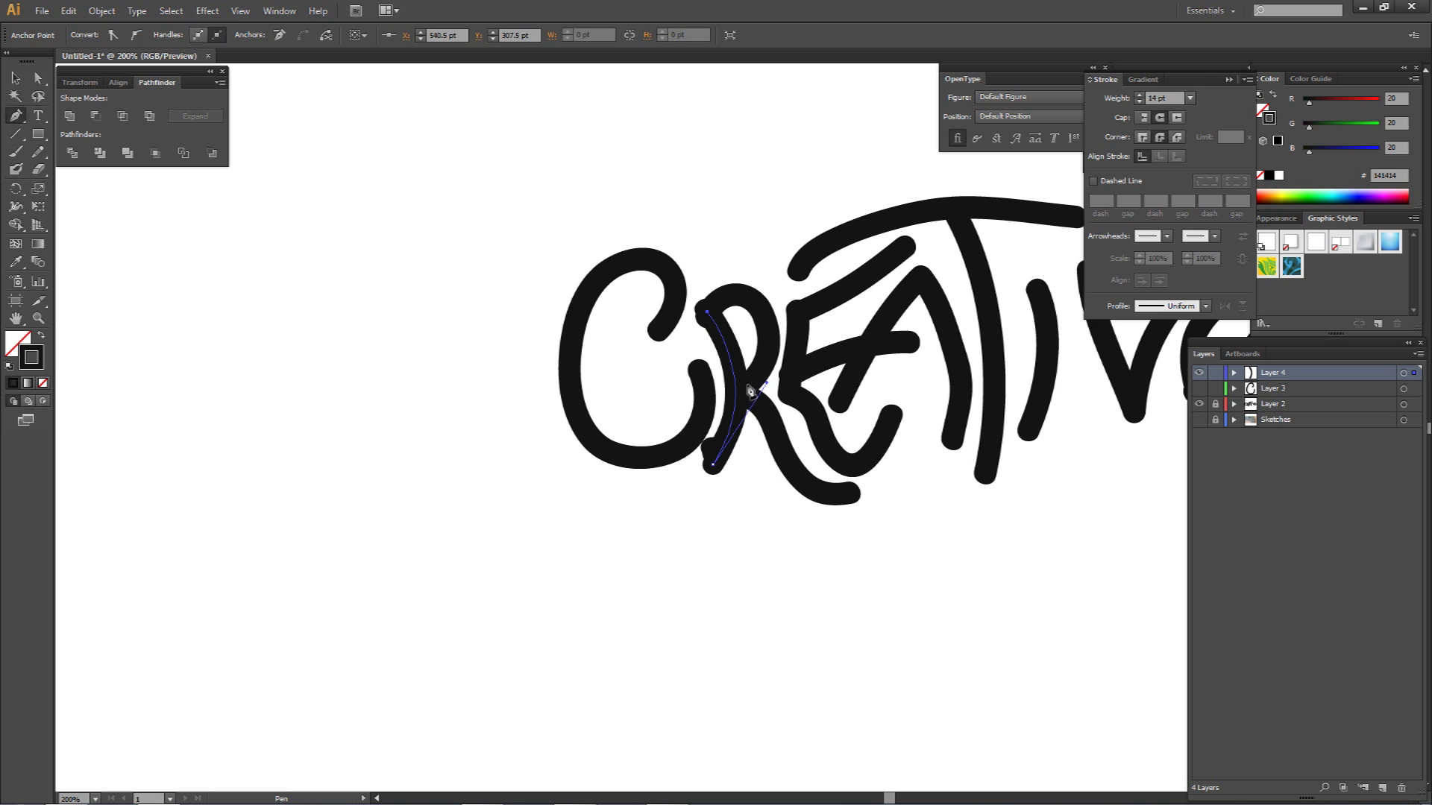
{"action": "left_click_drag", "start_coordinate": [738, 391], "coordinate": [664, 521]}
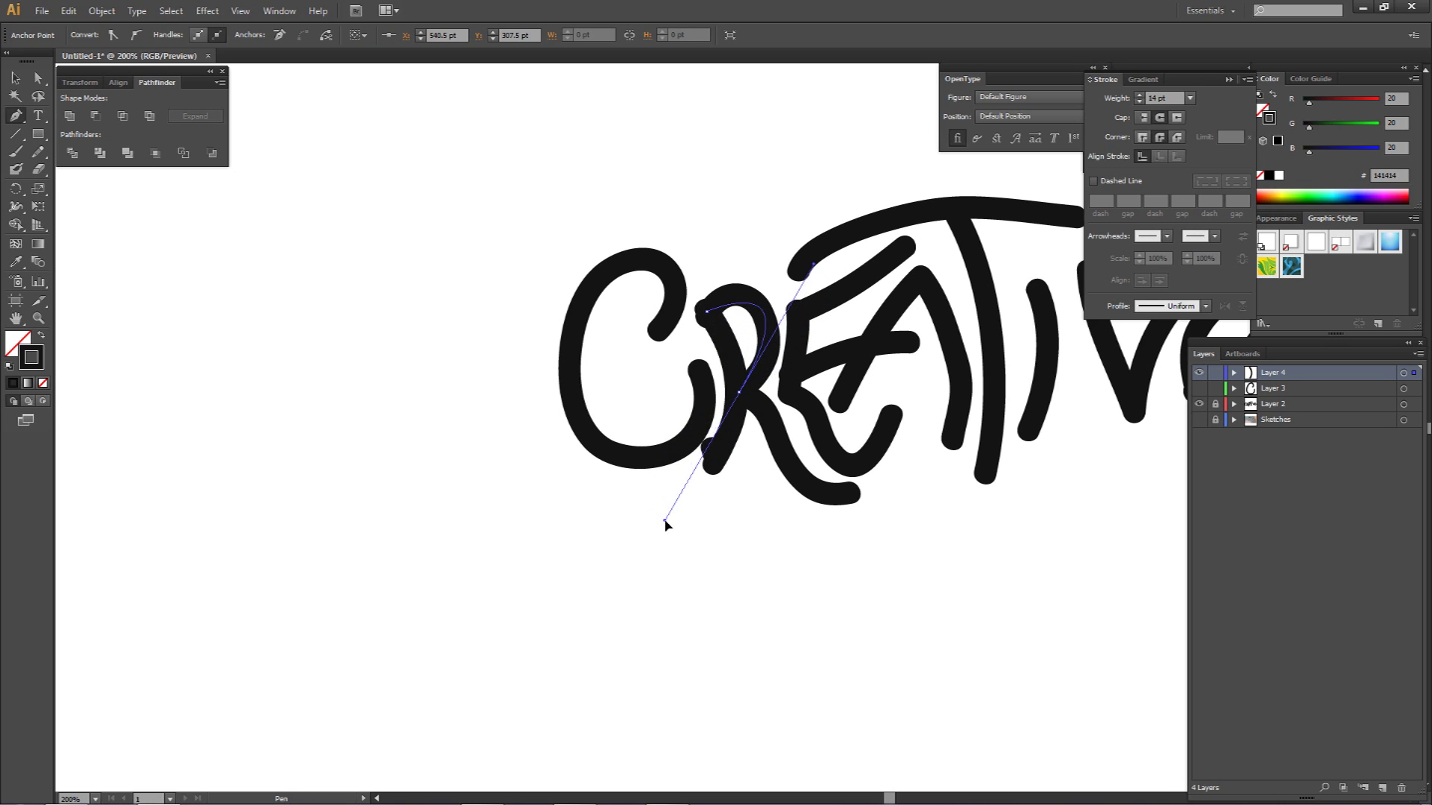
{"action": "key", "text": "ctrl"}
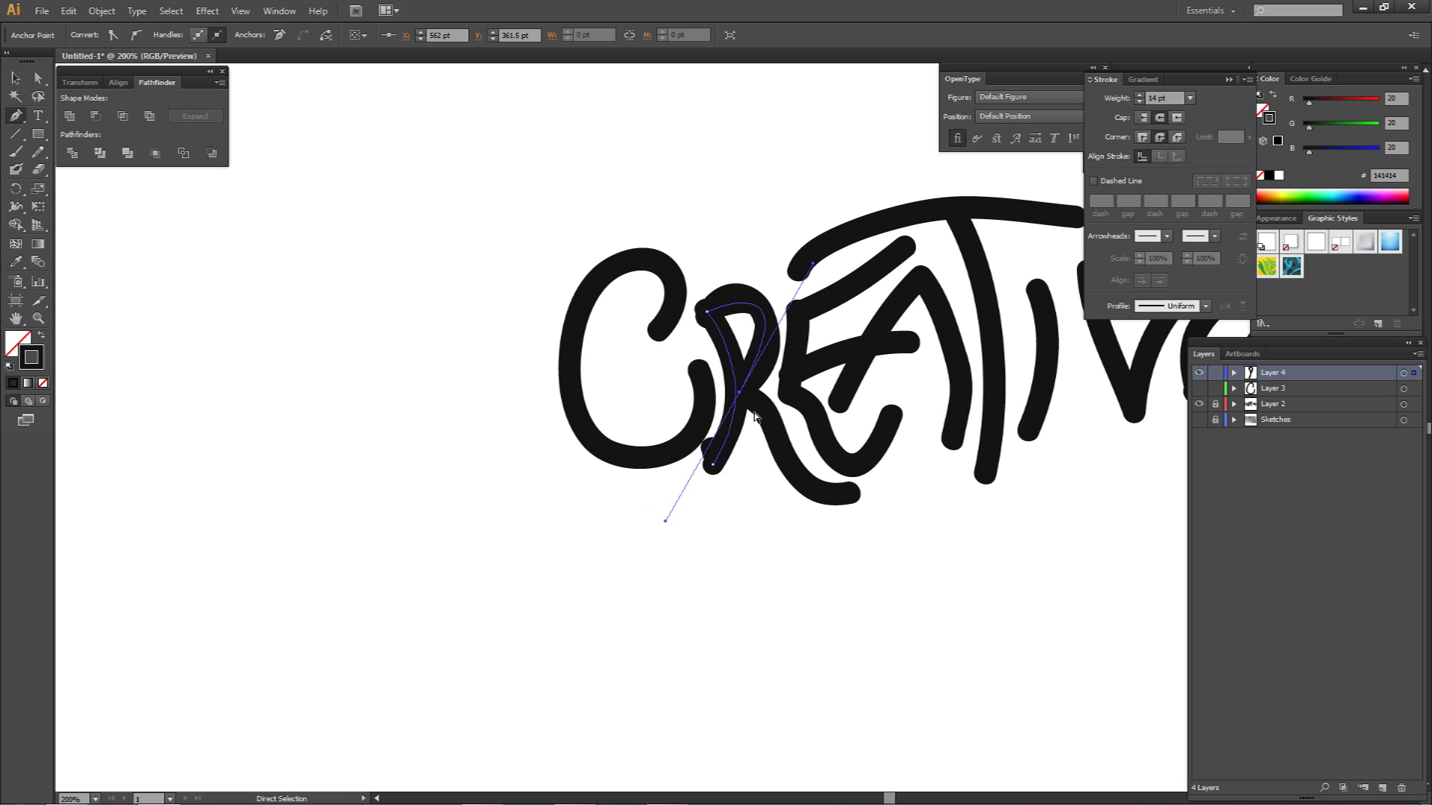
{"action": "left_click", "coordinate": [739, 399], "text": "ctrl"}
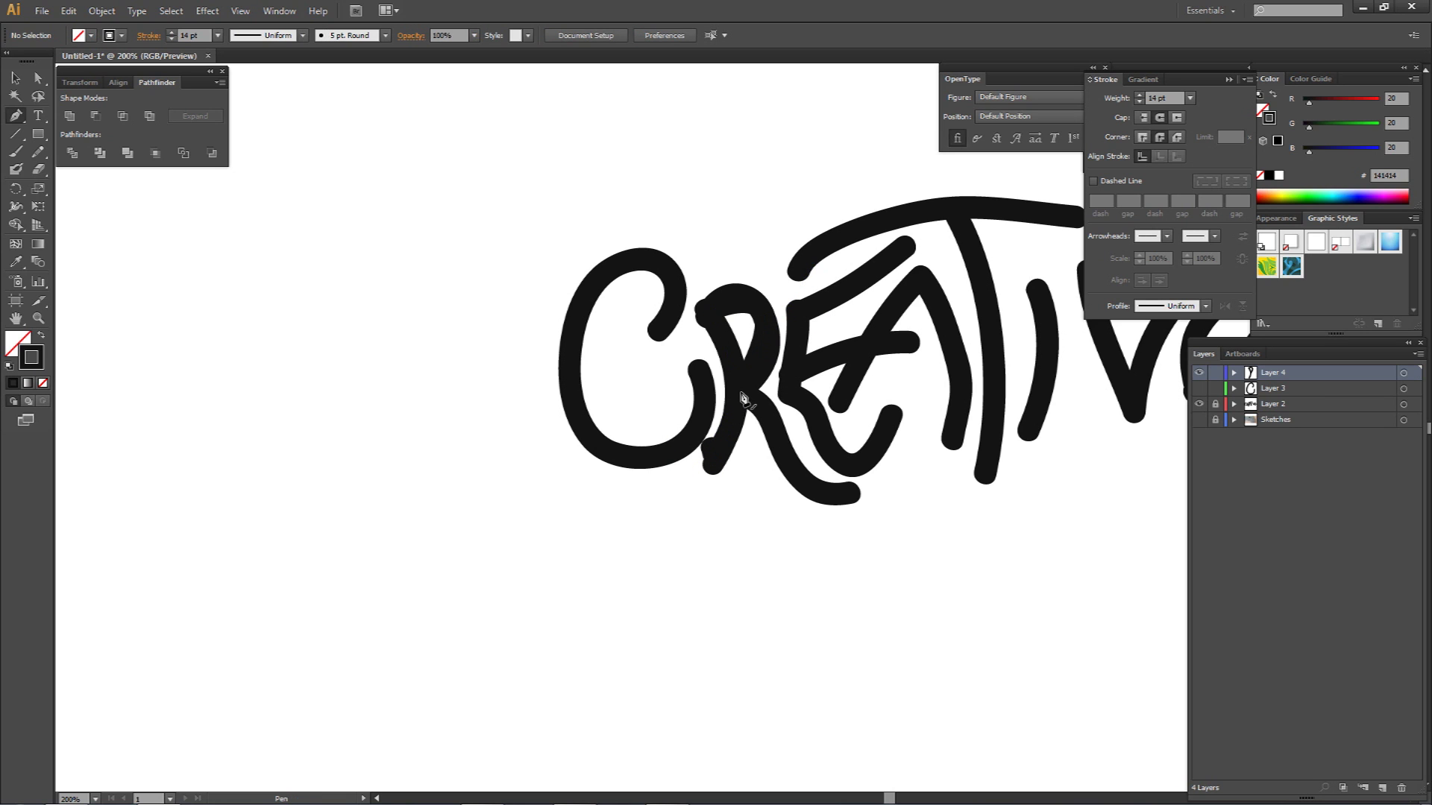
{"action": "key", "text": "a"}
{"action": "left_click", "coordinate": [740, 393]}
{"action": "left_click_drag", "start_coordinate": [740, 393], "coordinate": [737, 396]}
{"action": "left_click", "coordinate": [756, 409]}
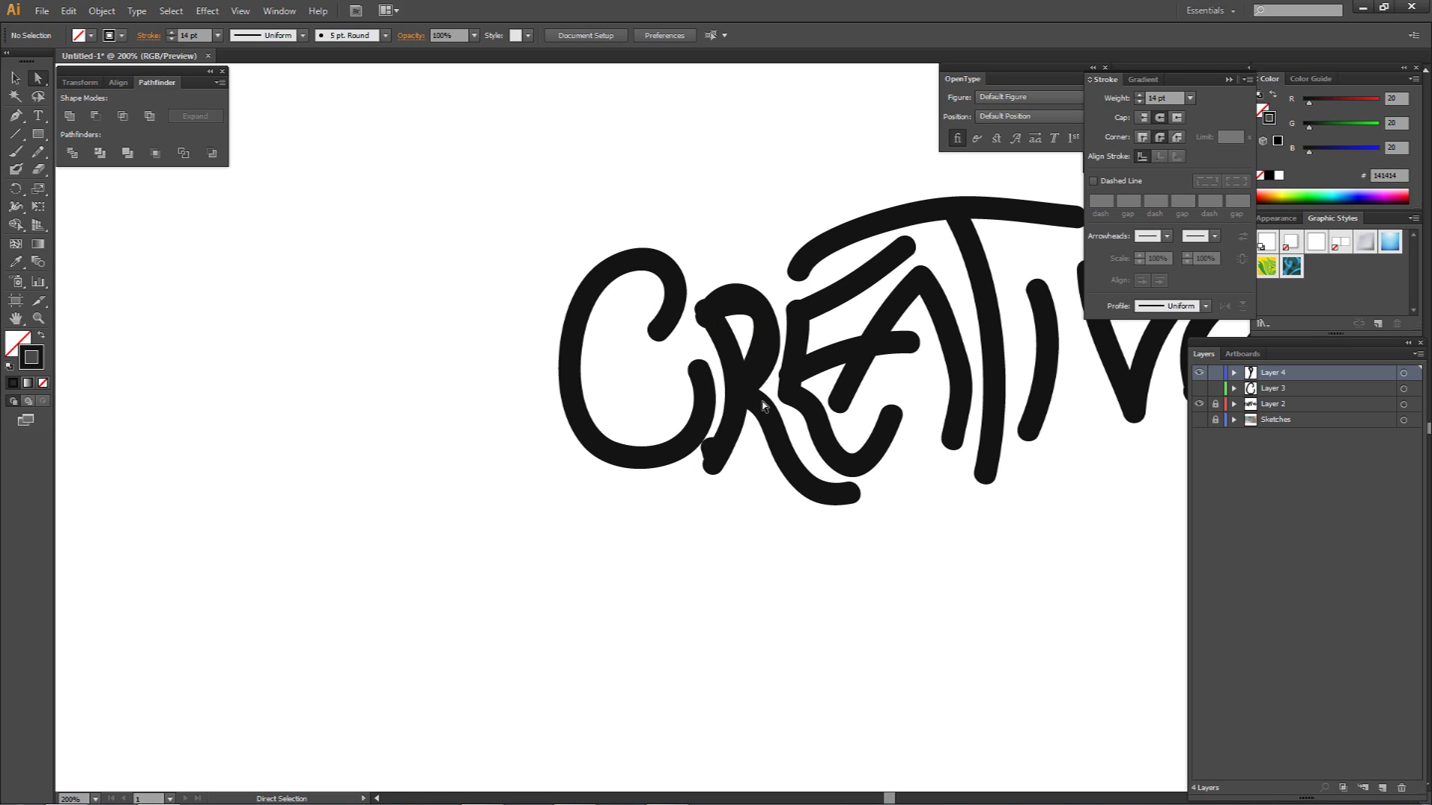
- Draw the R's curved leg from the stem junction, sweeping into a tail that extends past the sketched one under the E
{"action": "key", "text": "p"}
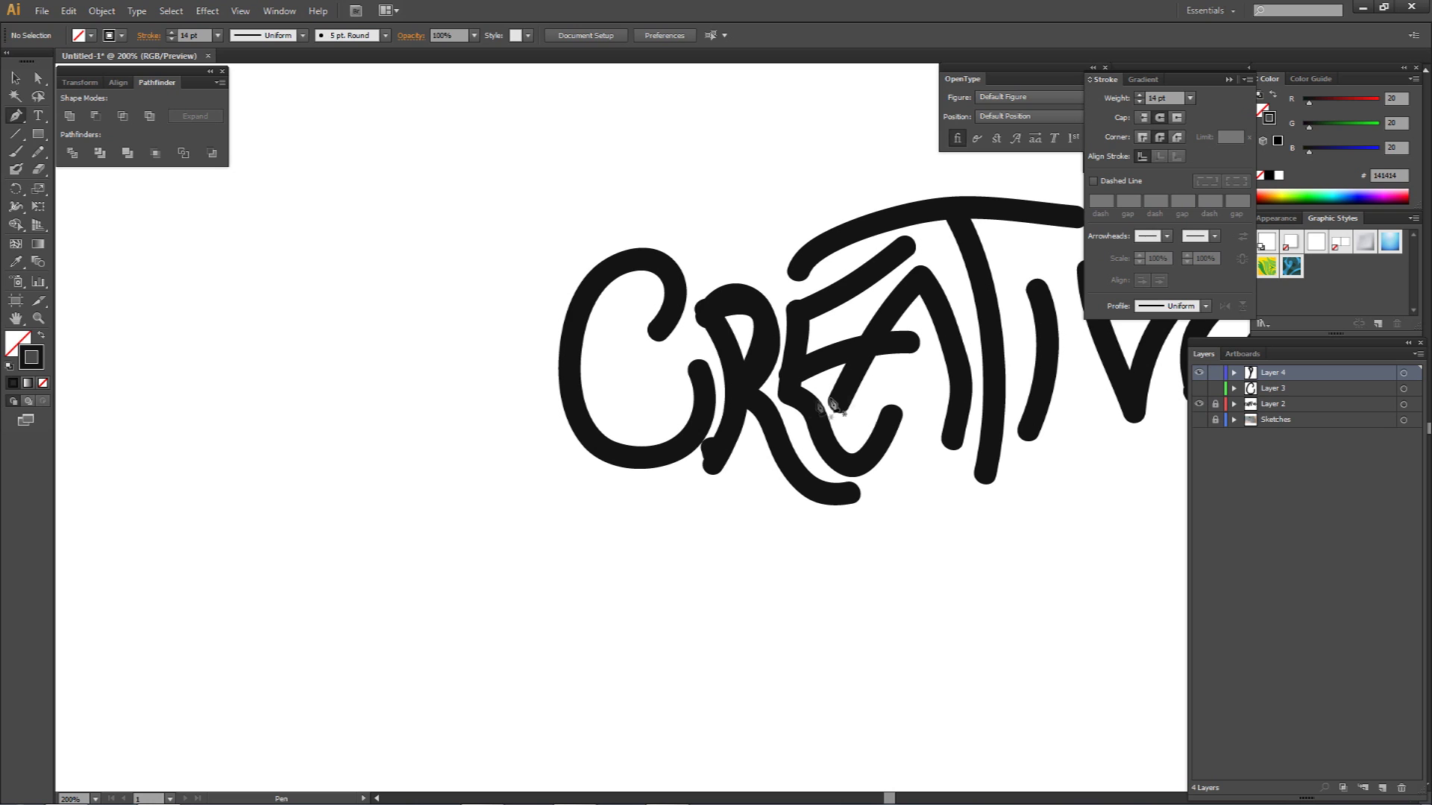
{"action": "left_click", "coordinate": [737, 395], "text": "ctrl"}
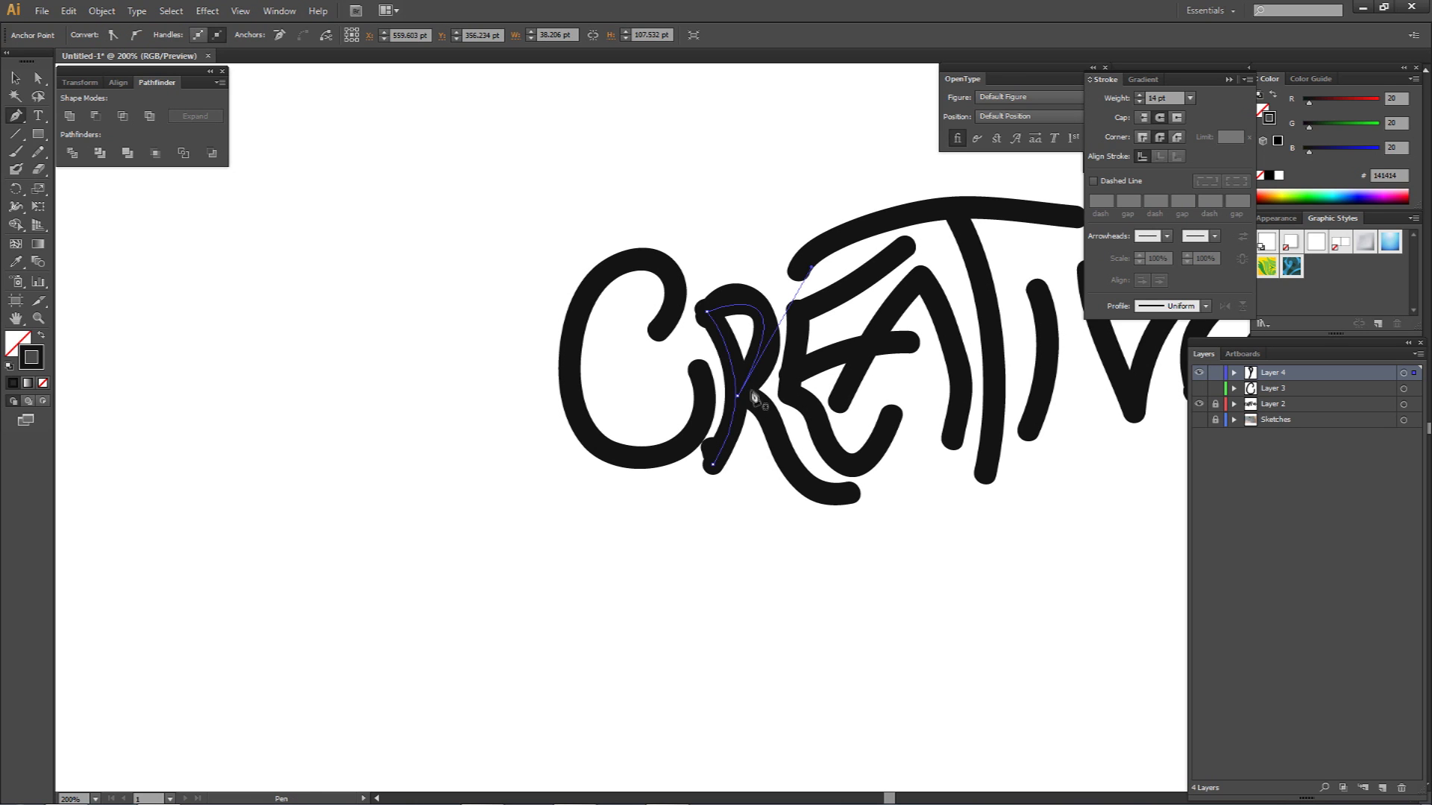
{"action": "left_click", "coordinate": [783, 563], "text": "ctrl"}
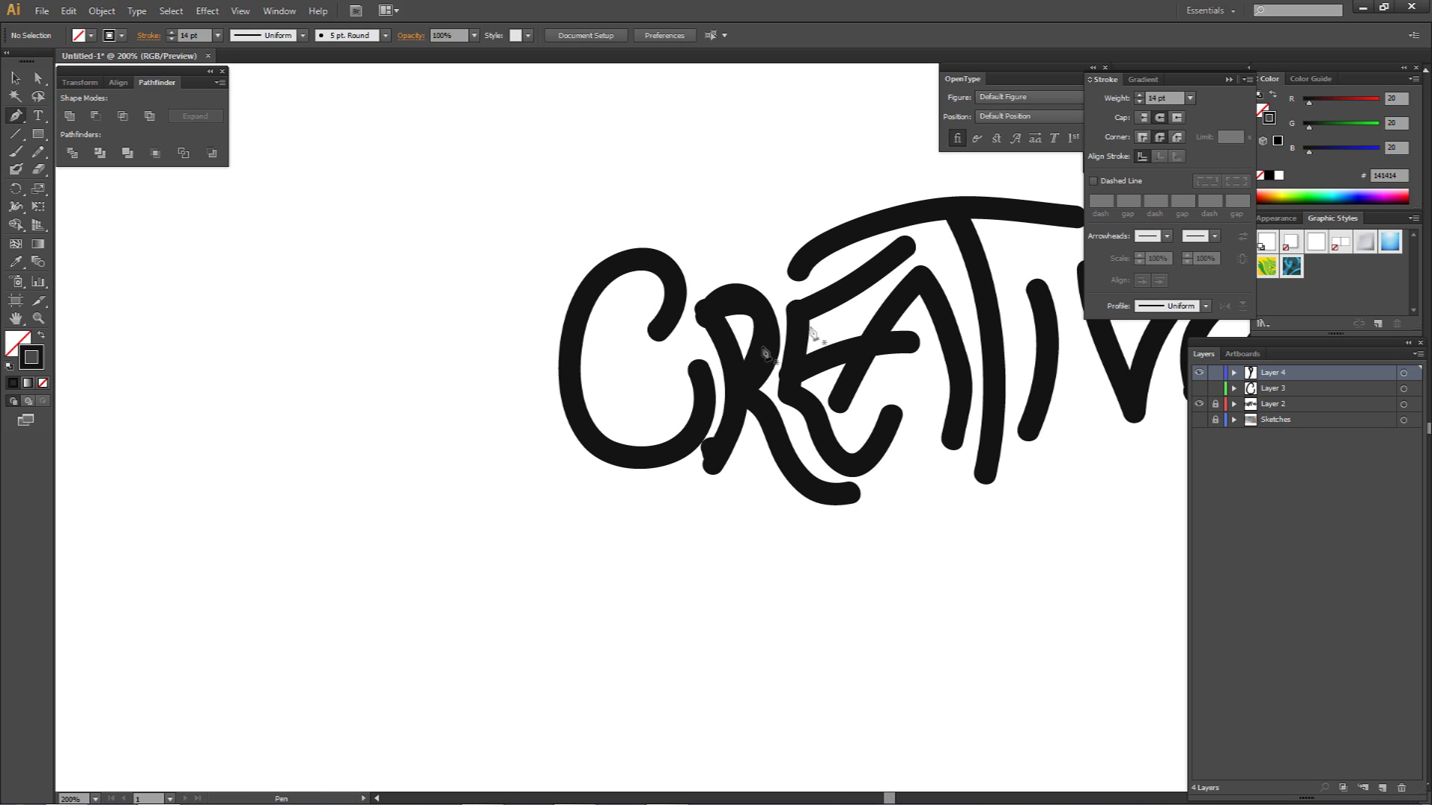
{"action": "left_click", "coordinate": [753, 412], "text": "ctrl"}
{"action": "left_click_drag", "start_coordinate": [792, 470], "coordinate": [817, 557]}
{"action": "left_click", "coordinate": [904, 499]}
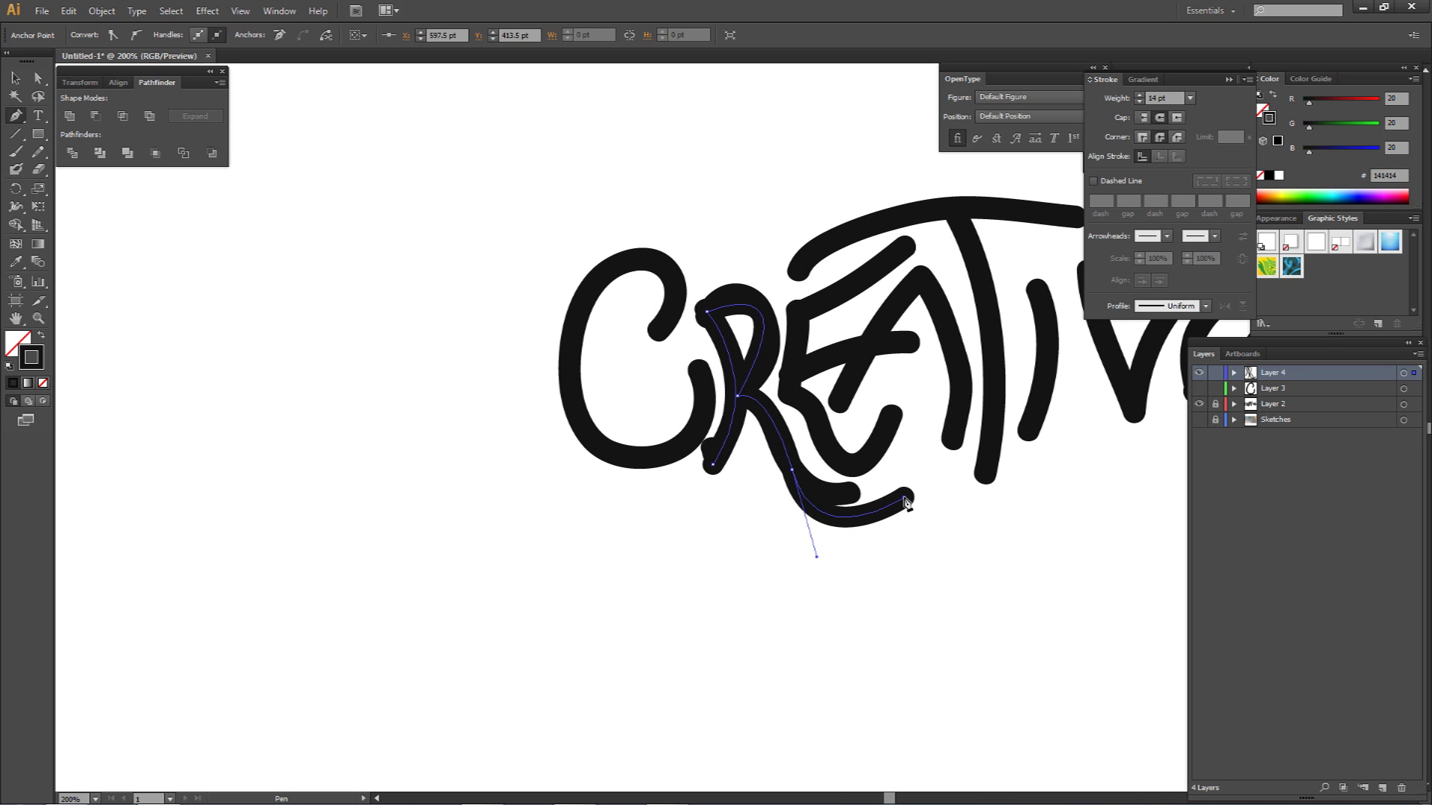
{"action": "left_click", "coordinate": [950, 510], "text": "ctrl"}
- Check the redrawn C and R together by showing Layer 3 while Layer 2 is hidden, and turn Layer 2 back on
{"action": "left_click", "coordinate": [1200, 404]}
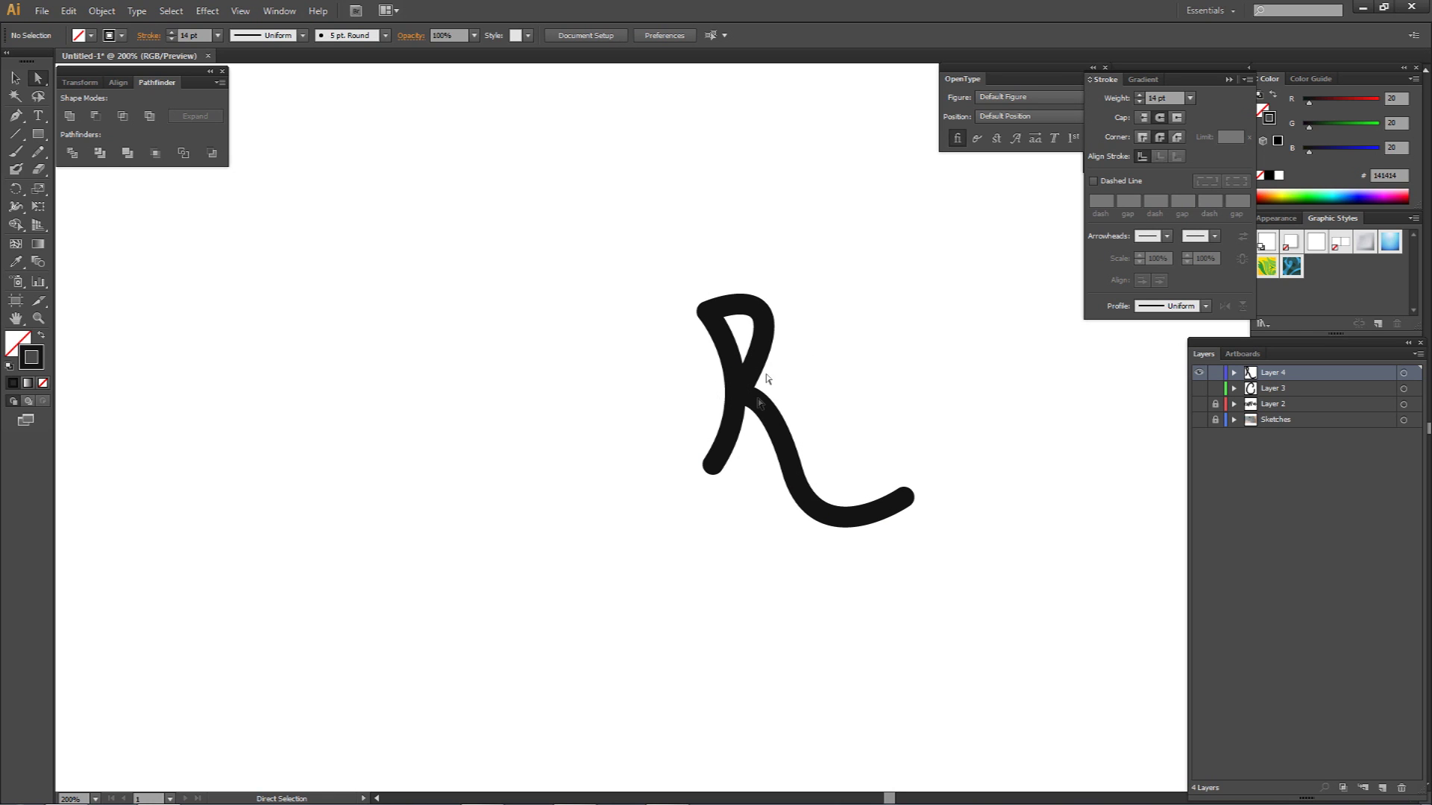
{"action": "left_click", "coordinate": [1199, 389]}
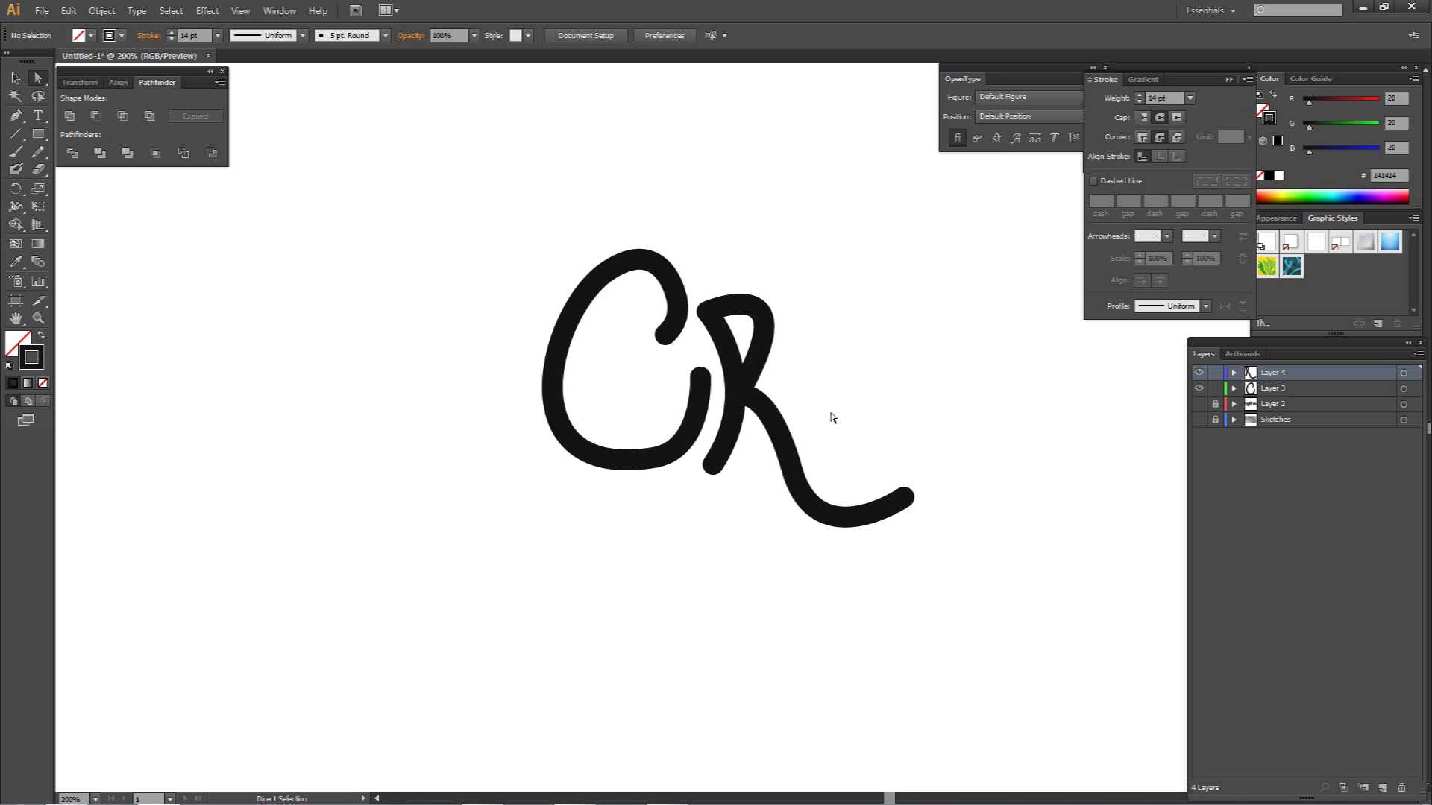
{"action": "left_click", "coordinate": [1199, 404]}
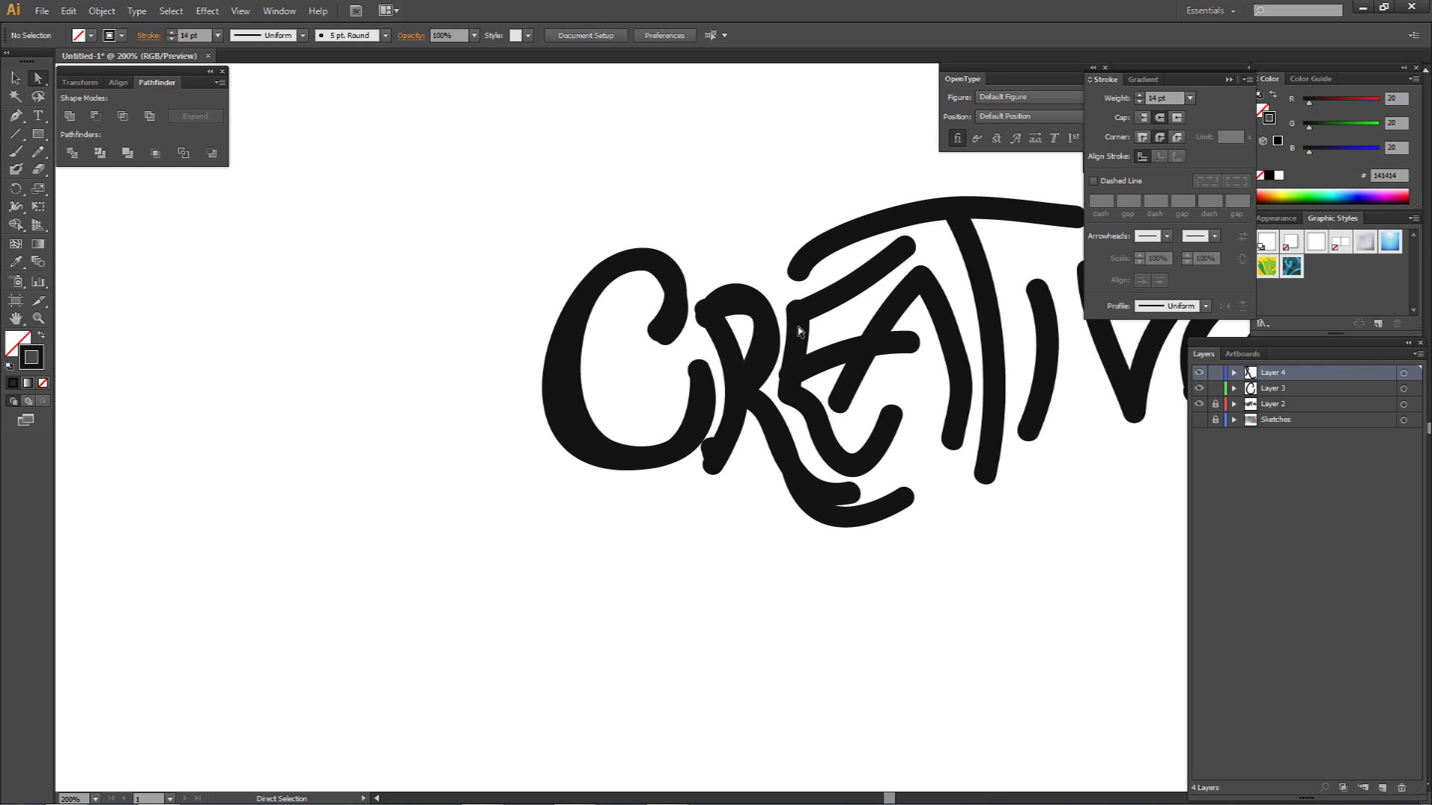
- Add a new layer on top and draw the first E's slightly curved stem with the Pen tool
{"action": "left_click", "coordinate": [1380, 785]}
{"action": "key", "text": "p"}
{"action": "left_click", "coordinate": [795, 306]}
{"action": "left_click_drag", "start_coordinate": [790, 394], "coordinate": [782, 429]}
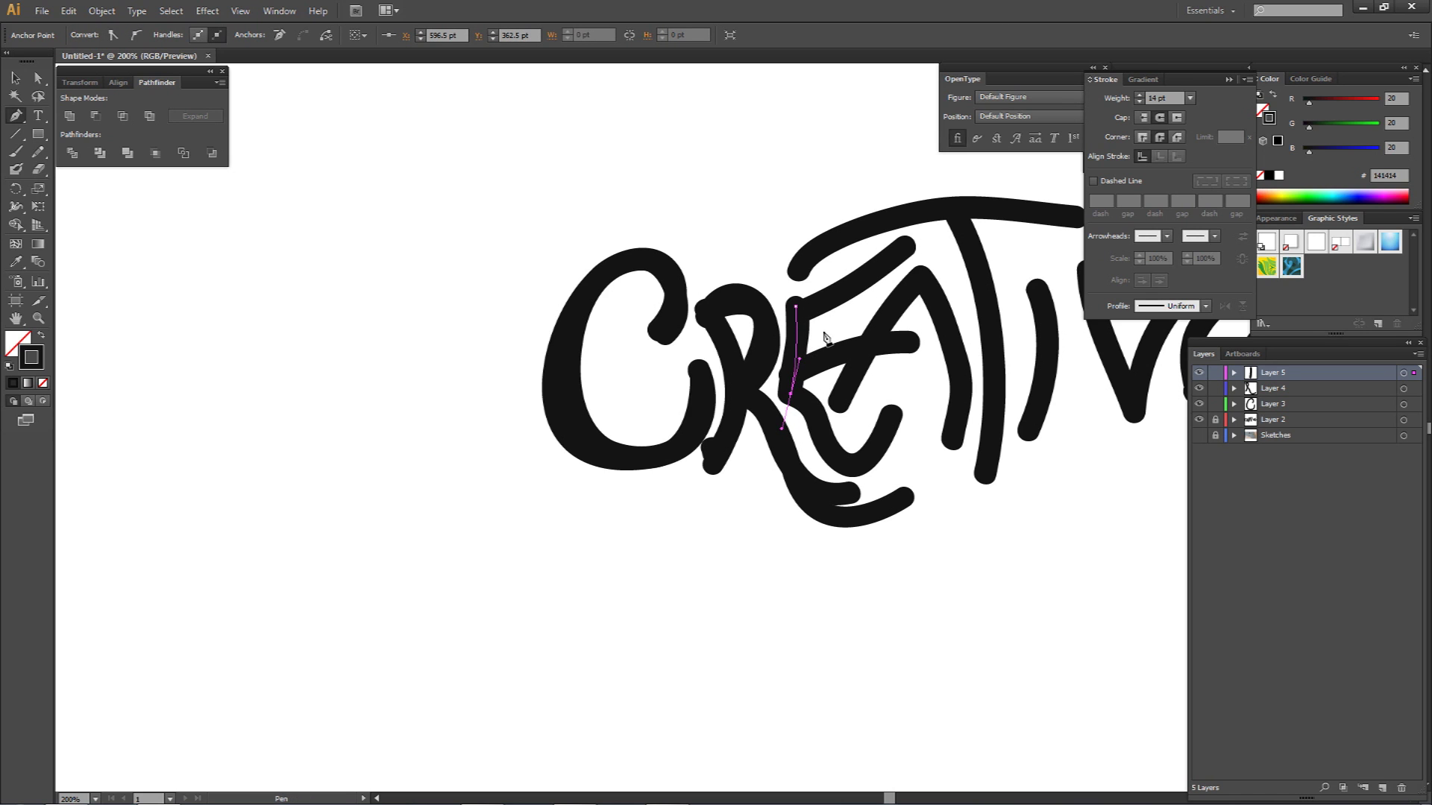
{"action": "left_click", "coordinate": [1001, 299], "text": "ctrl"}
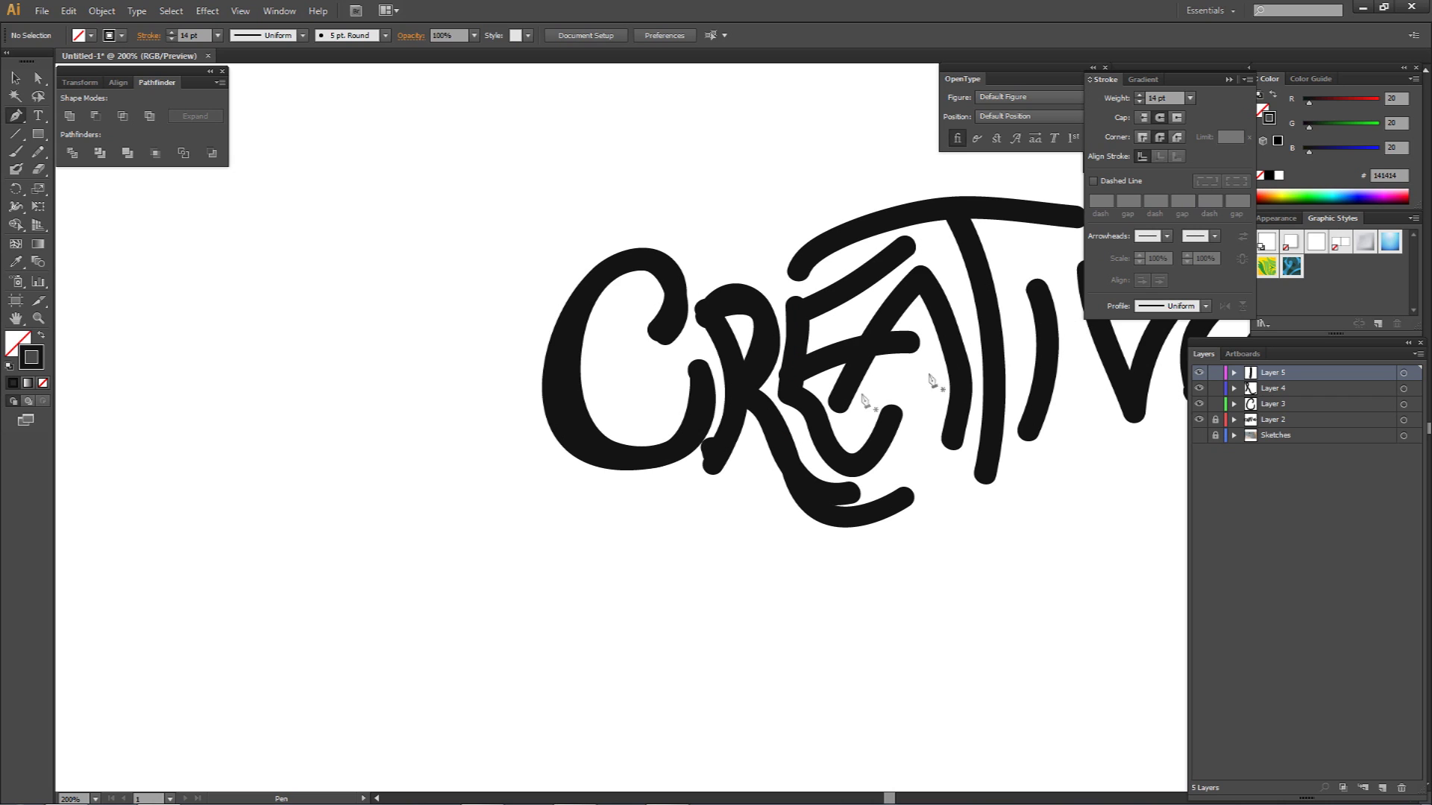
- Draw the first E's curved lower arm from the foot of the stem up to its raised end
{"action": "left_click", "coordinate": [788, 394]}
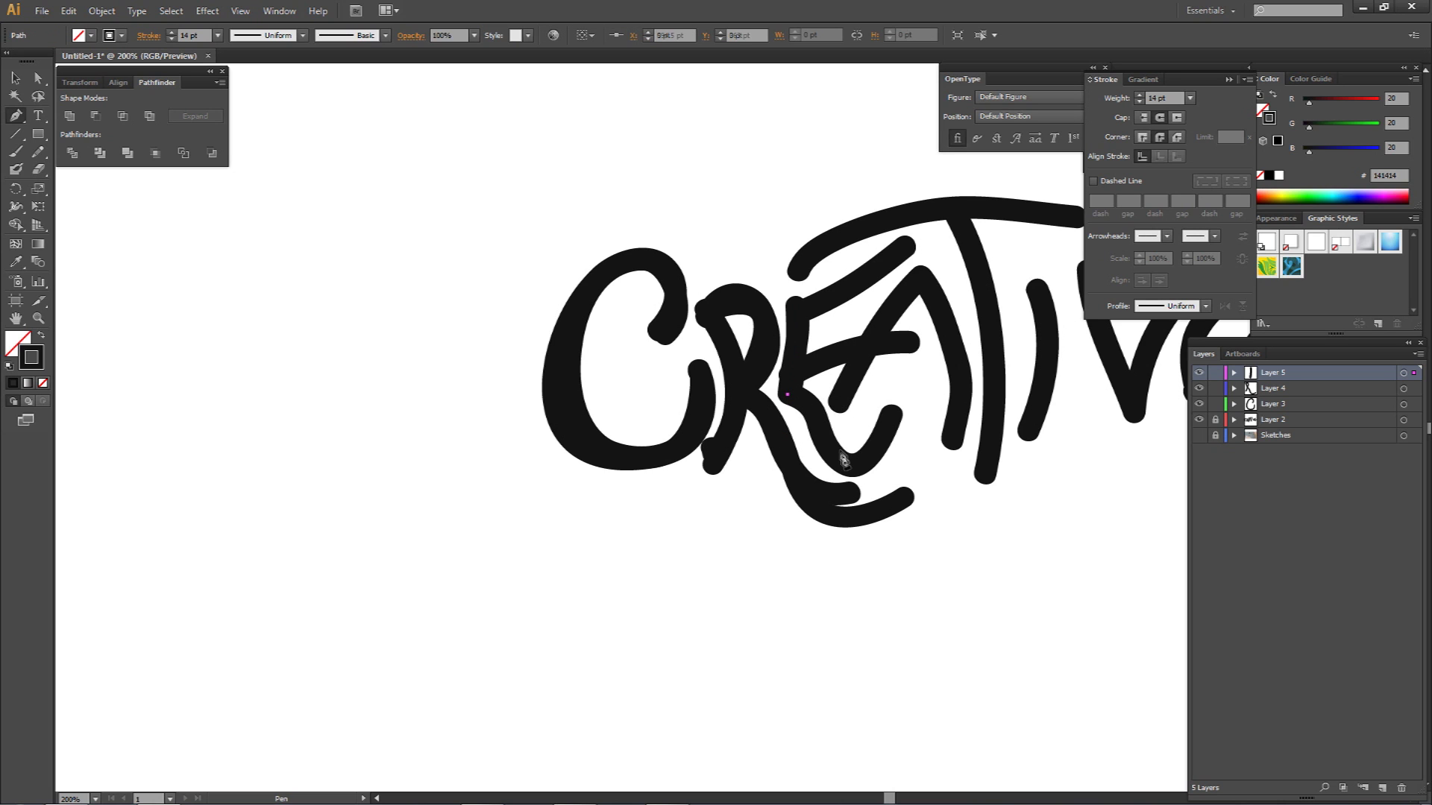
{"action": "mouse_move", "coordinate": [835, 456]}
{"action": "left_mouse_down"}
{"action": "mouse_move", "coordinate": [859, 519]}
{"action": "mouse_move", "coordinate": [875, 507]}
{"action": "left_mouse_up"}
{"action": "left_click", "coordinate": [903, 416]}
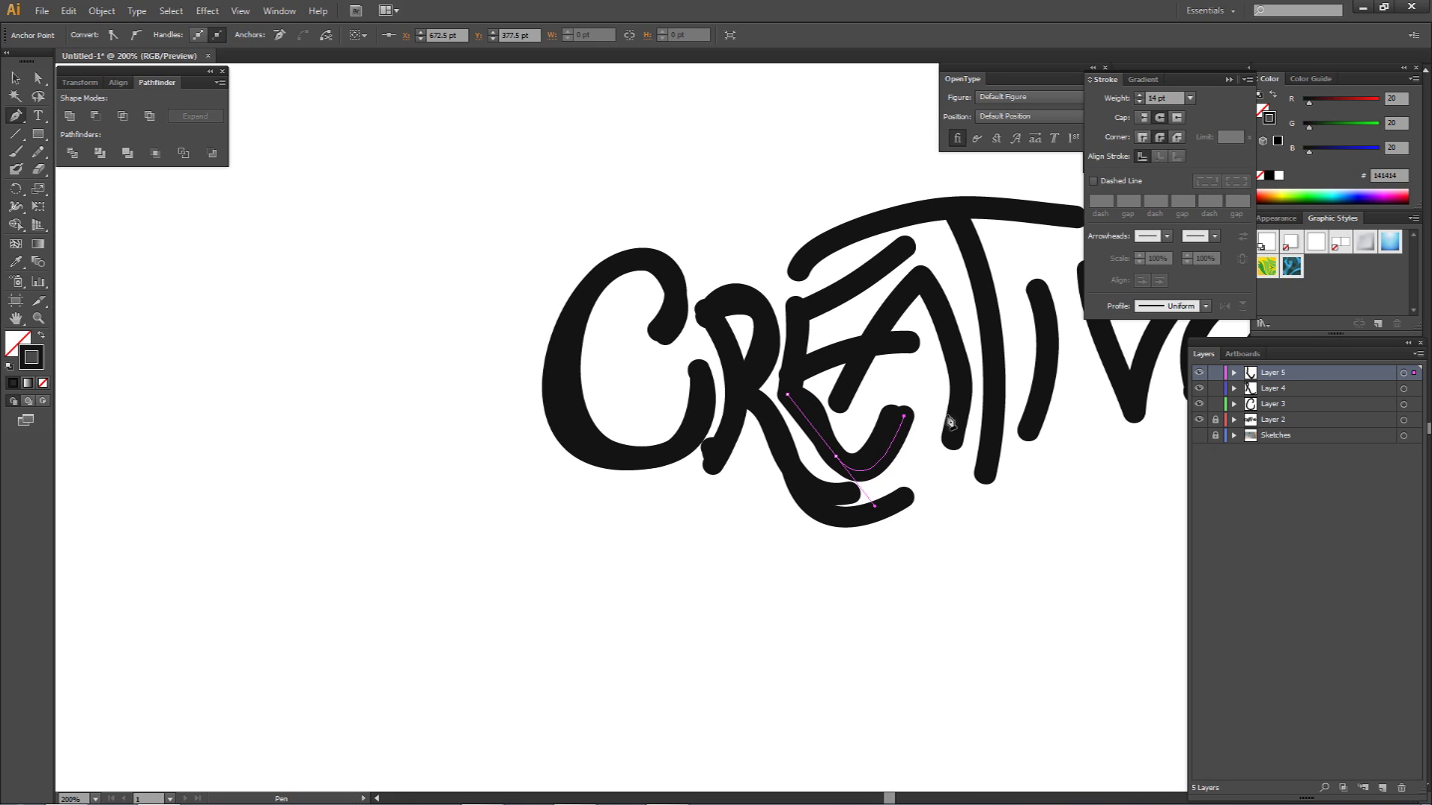
{"action": "left_click", "coordinate": [858, 425], "text": "ctrl"}
- Draw the first E's curved middle arm from the stem to the end of the sketched crossbar
{"action": "left_click", "coordinate": [790, 376]}
{"action": "mouse_move", "coordinate": [911, 343]}
{"action": "left_mouse_down"}
{"action": "mouse_move", "coordinate": [979, 365]}
{"action": "mouse_move", "coordinate": [988, 352]}
{"action": "left_mouse_up"}
{"action": "left_click", "coordinate": [920, 373], "text": "ctrl"}
- Draw the first E's curved upper arm from the top of the stem to its raised end, and hide Layer 2
{"action": "left_click", "coordinate": [799, 312]}
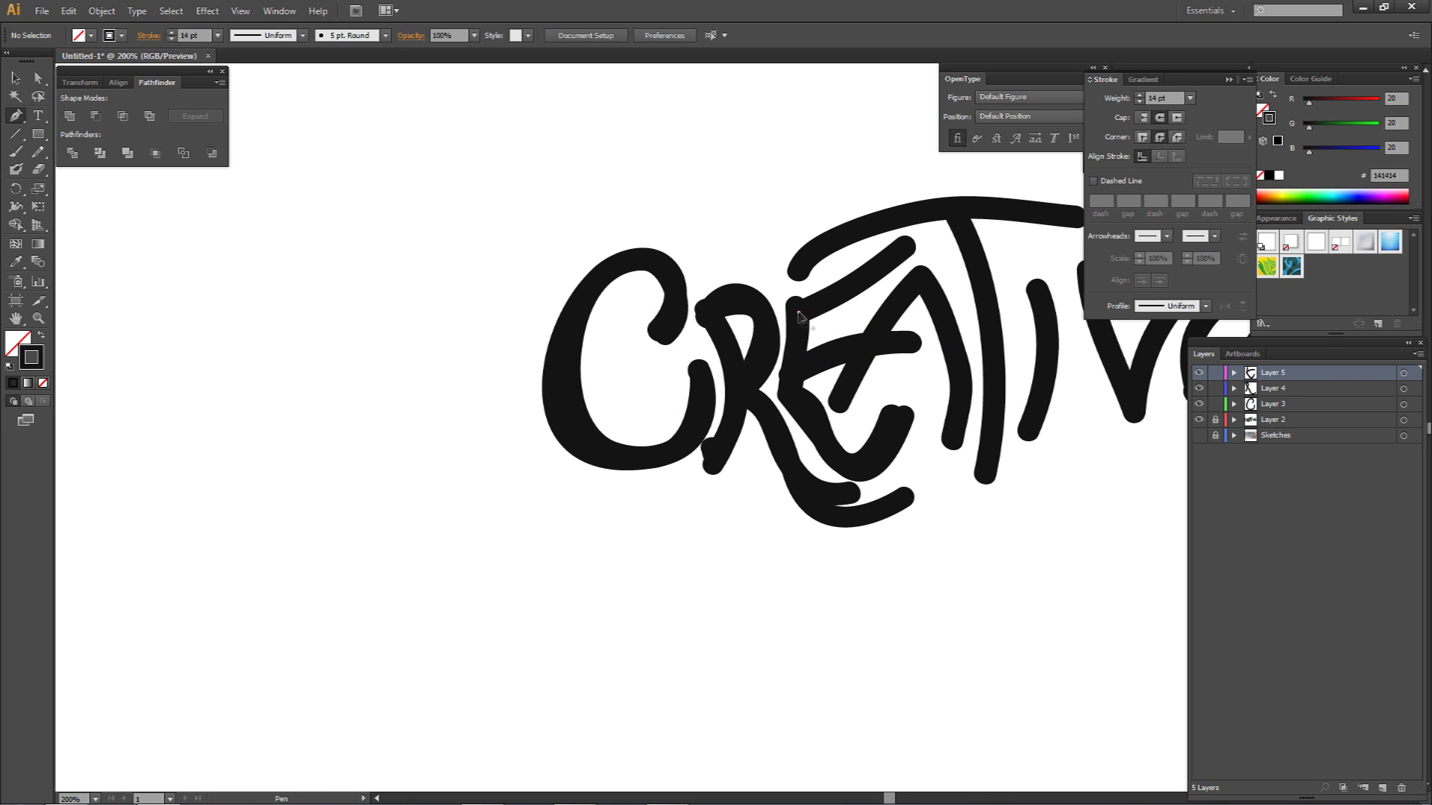
{"action": "left_click_drag", "start_coordinate": [905, 250], "coordinate": [953, 206]}
{"action": "left_click", "coordinate": [934, 260], "text": "ctrl"}
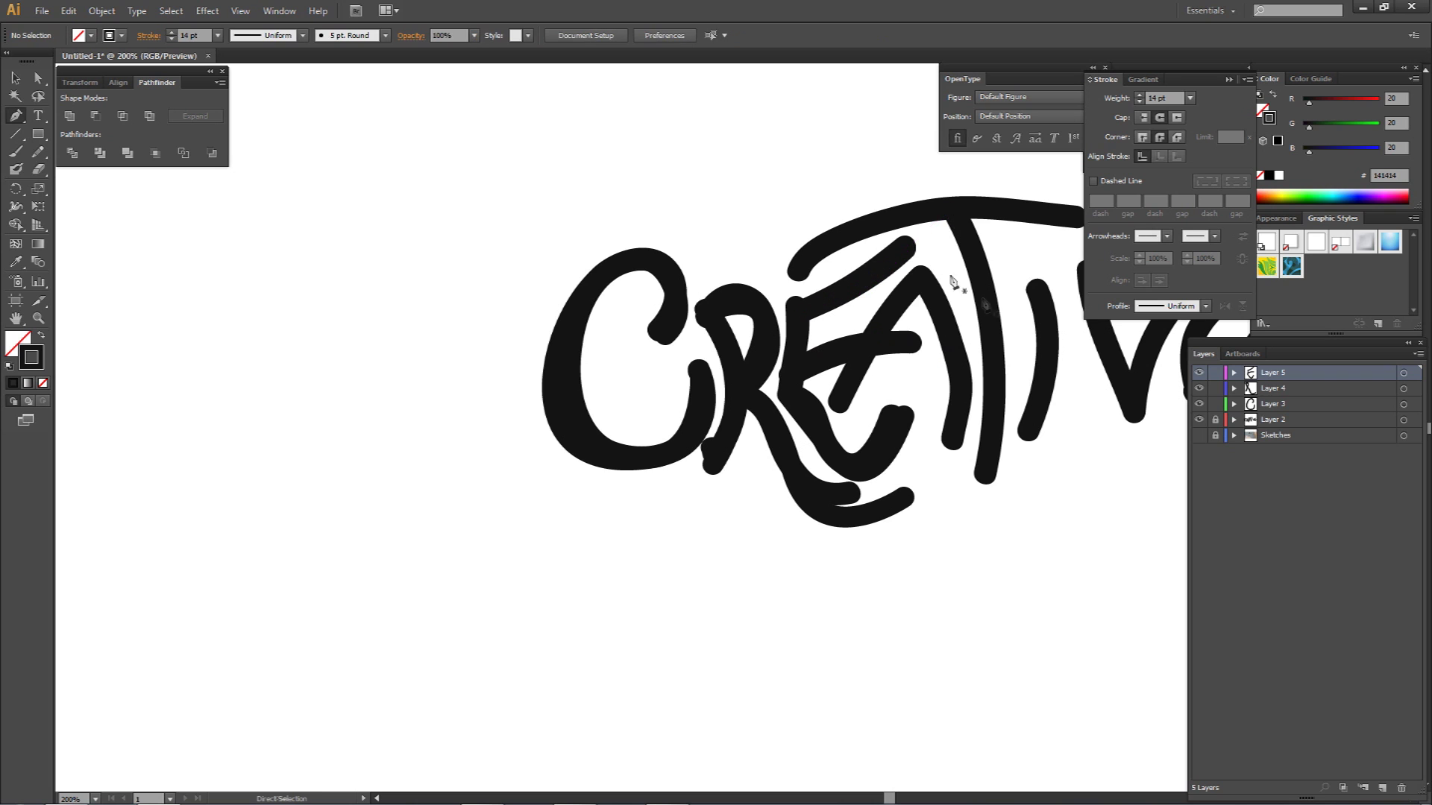
{"action": "left_click", "coordinate": [1199, 419]}
- Move the left anchor point of the first E's middle arm onto the stem with Direct Selection
{"action": "key", "text": "a"}
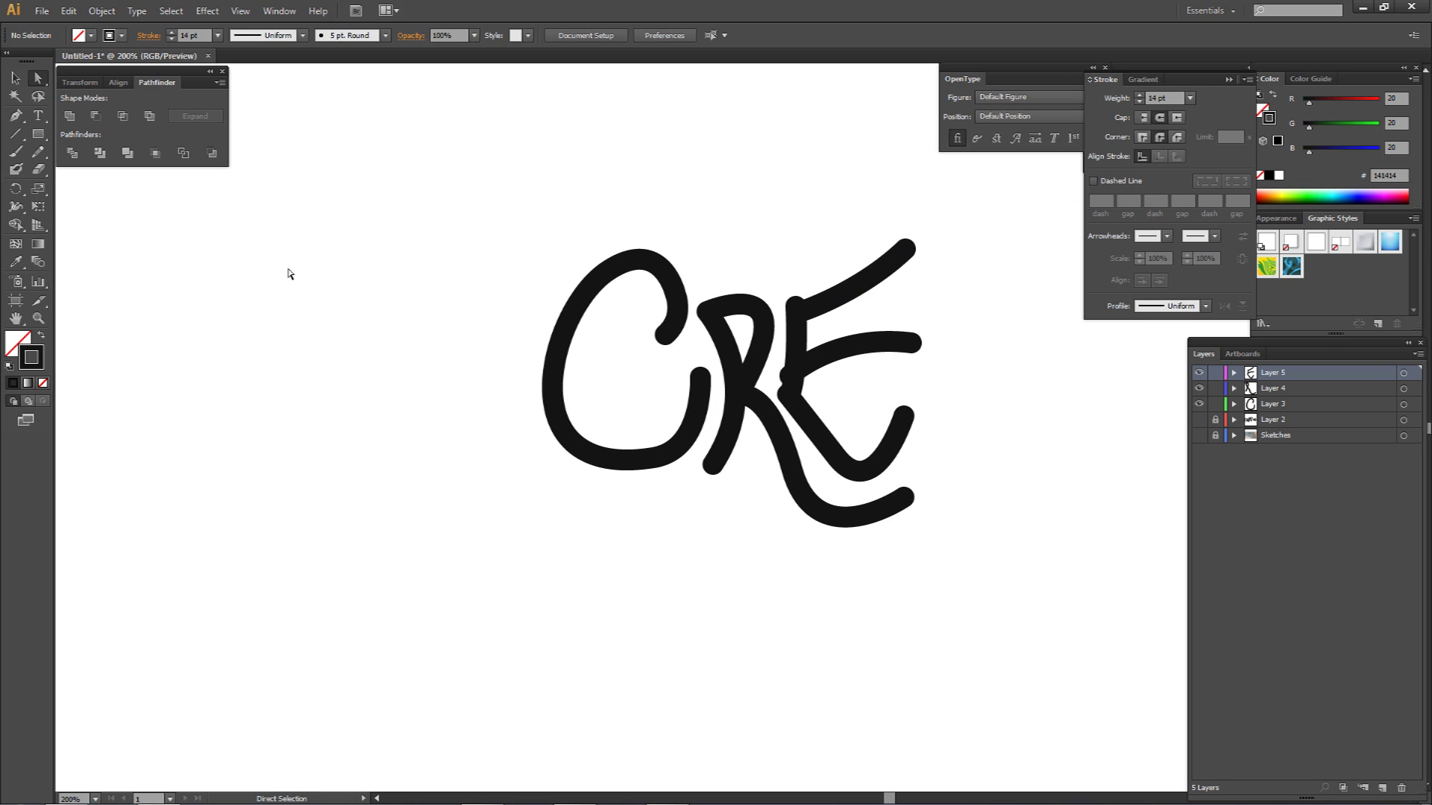
{"action": "left_click", "coordinate": [15, 79]}
{"action": "left_click_drag", "start_coordinate": [34, 79], "coordinate": [96, 83]}
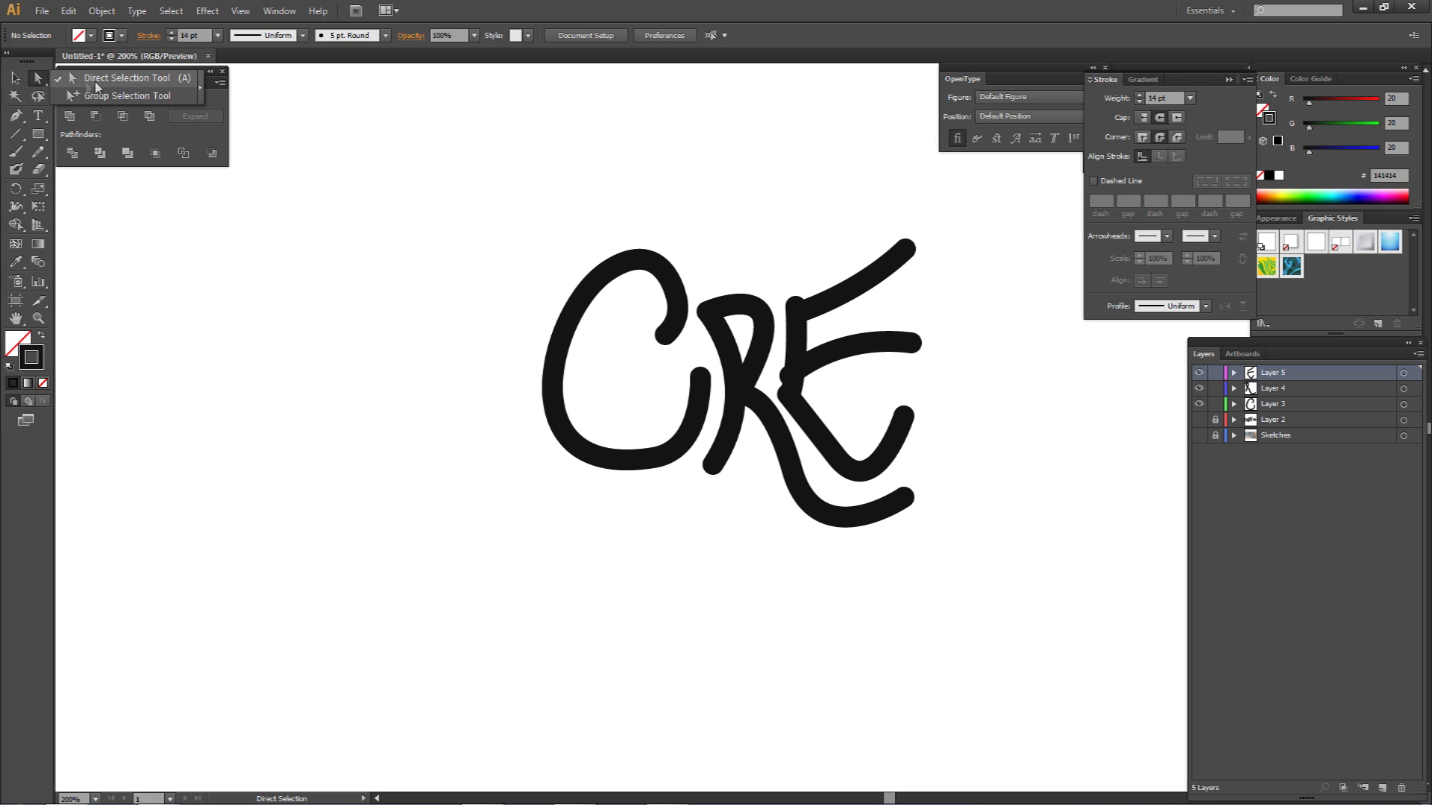
{"action": "left_click", "coordinate": [126, 80]}
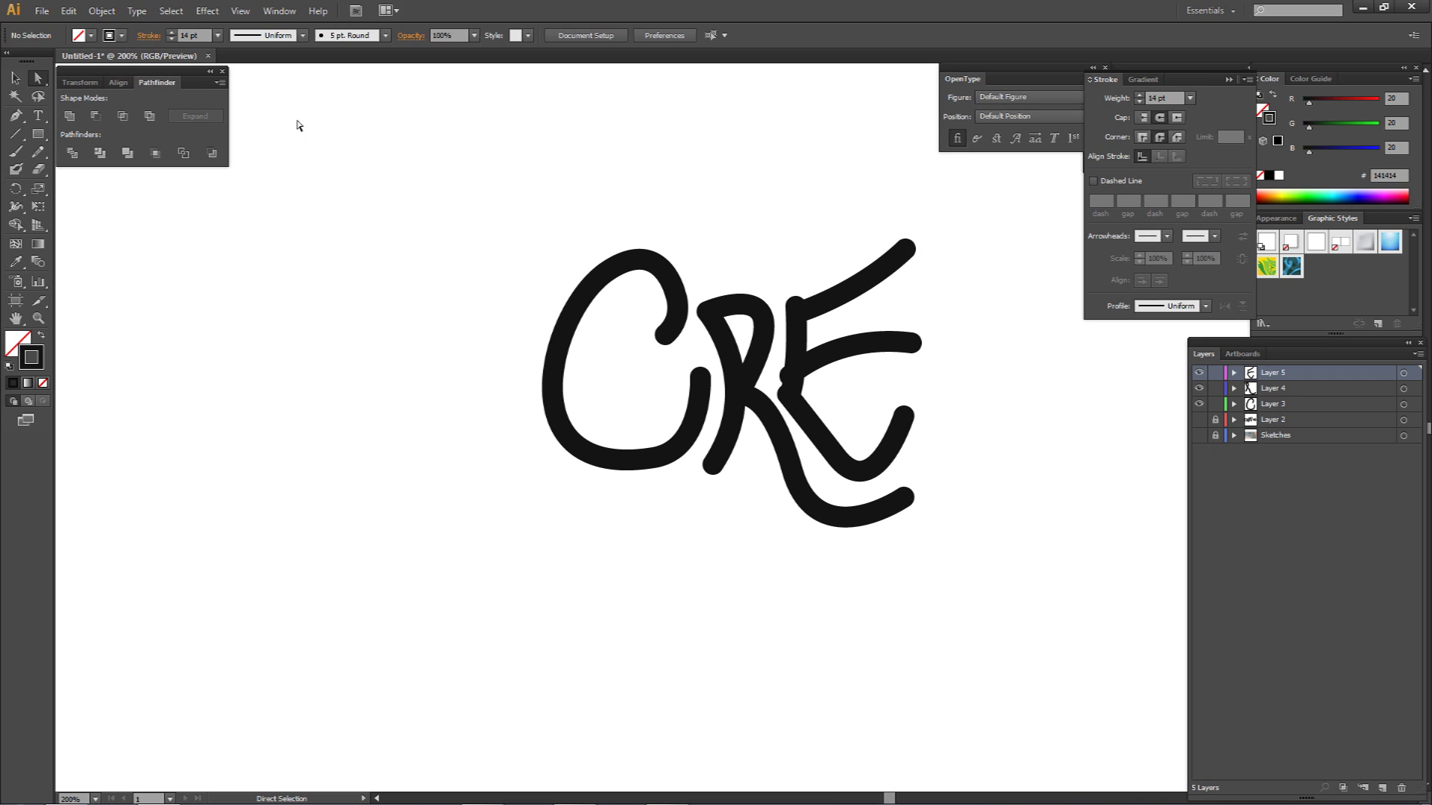
{"action": "left_click_drag", "start_coordinate": [830, 358], "coordinate": [971, 314]}
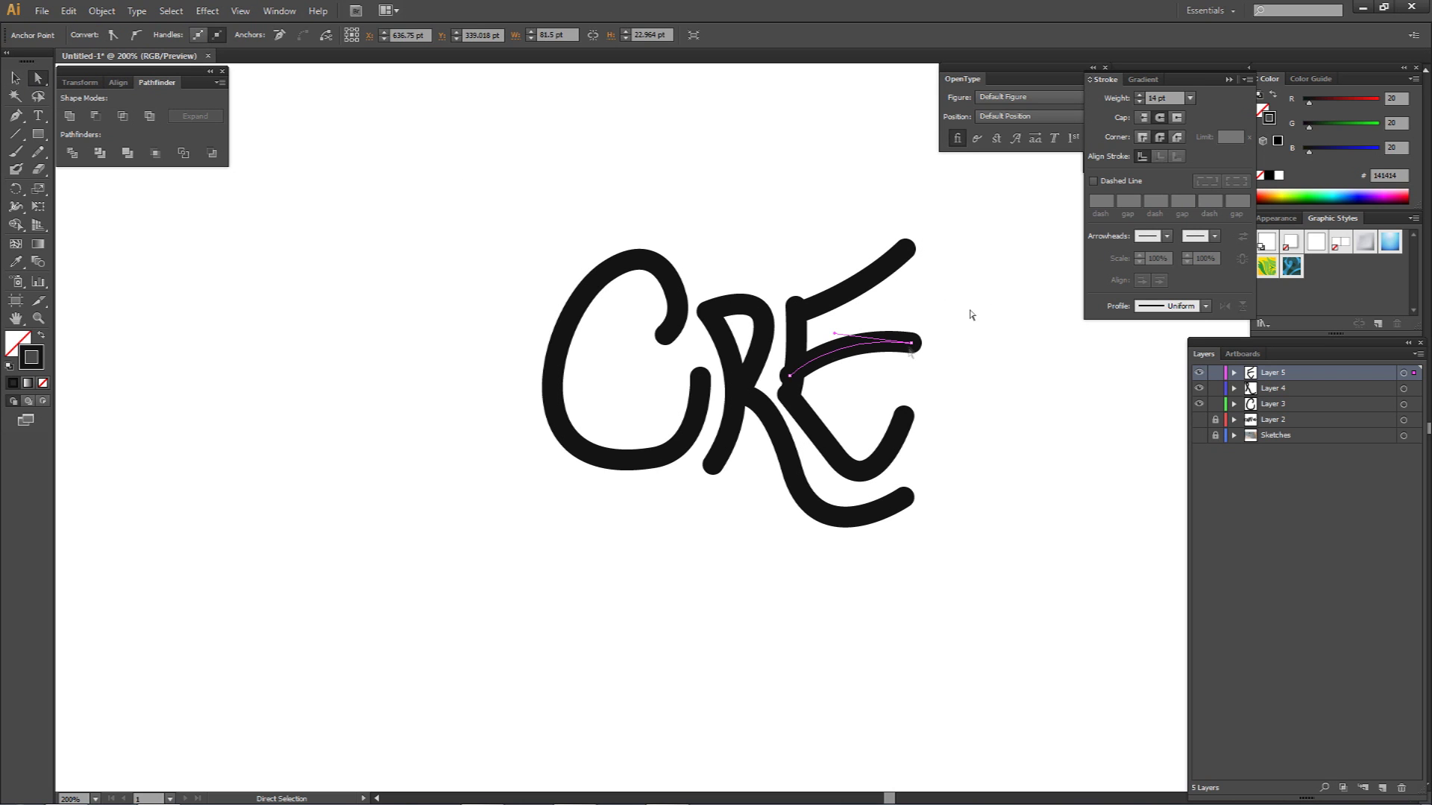
{"action": "left_click_drag", "start_coordinate": [789, 376], "coordinate": [797, 366]}
{"action": "left_click", "coordinate": [823, 381]}
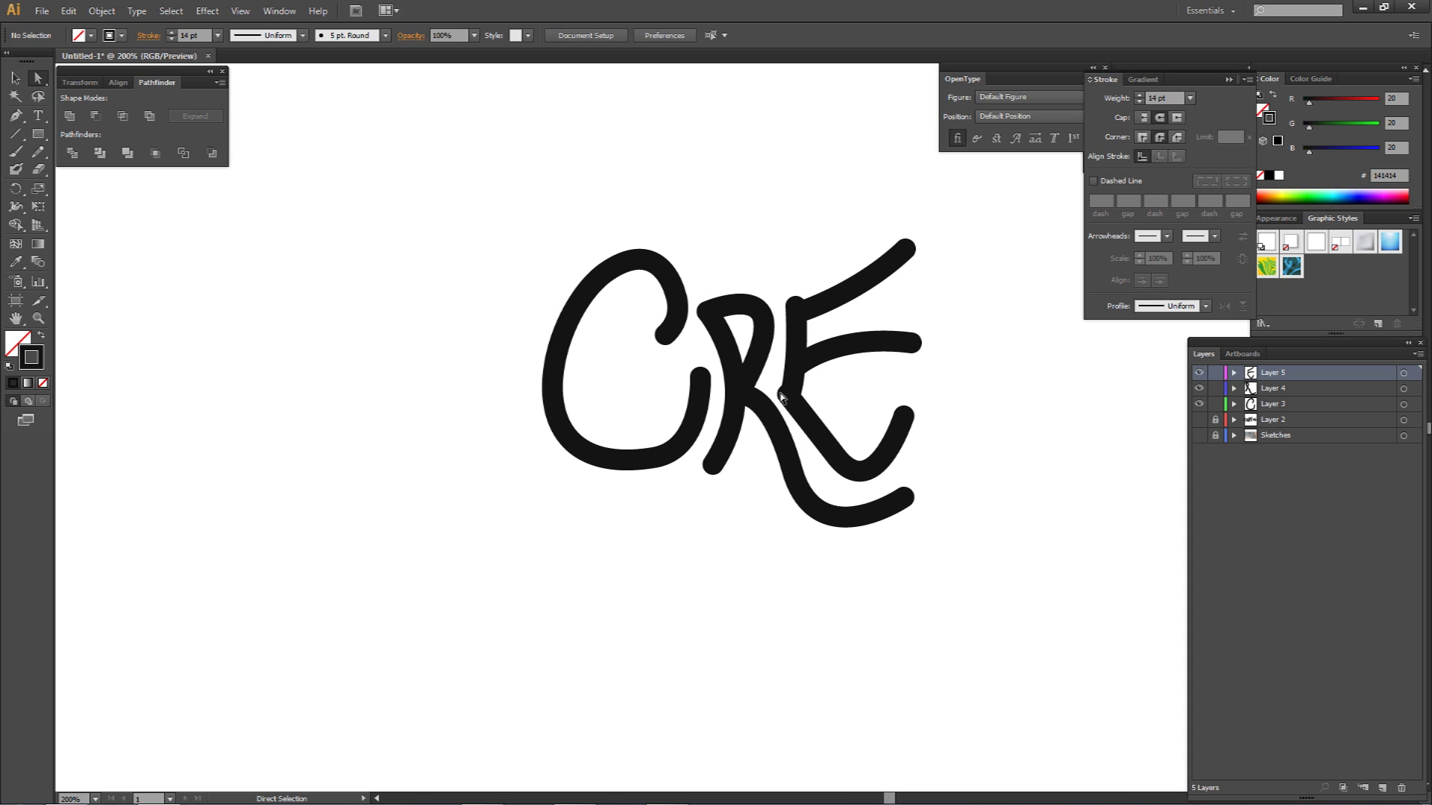
- Align the starting anchor point of the first E's lower arm with the foot of the stem
{"action": "left_click", "coordinate": [795, 403]}
{"action": "left_click_drag", "start_coordinate": [787, 393], "coordinate": [792, 398]}
{"action": "left_click", "coordinate": [813, 392]}
{"action": "left_click", "coordinate": [795, 403]}
{"action": "left_click", "coordinate": [792, 398]}
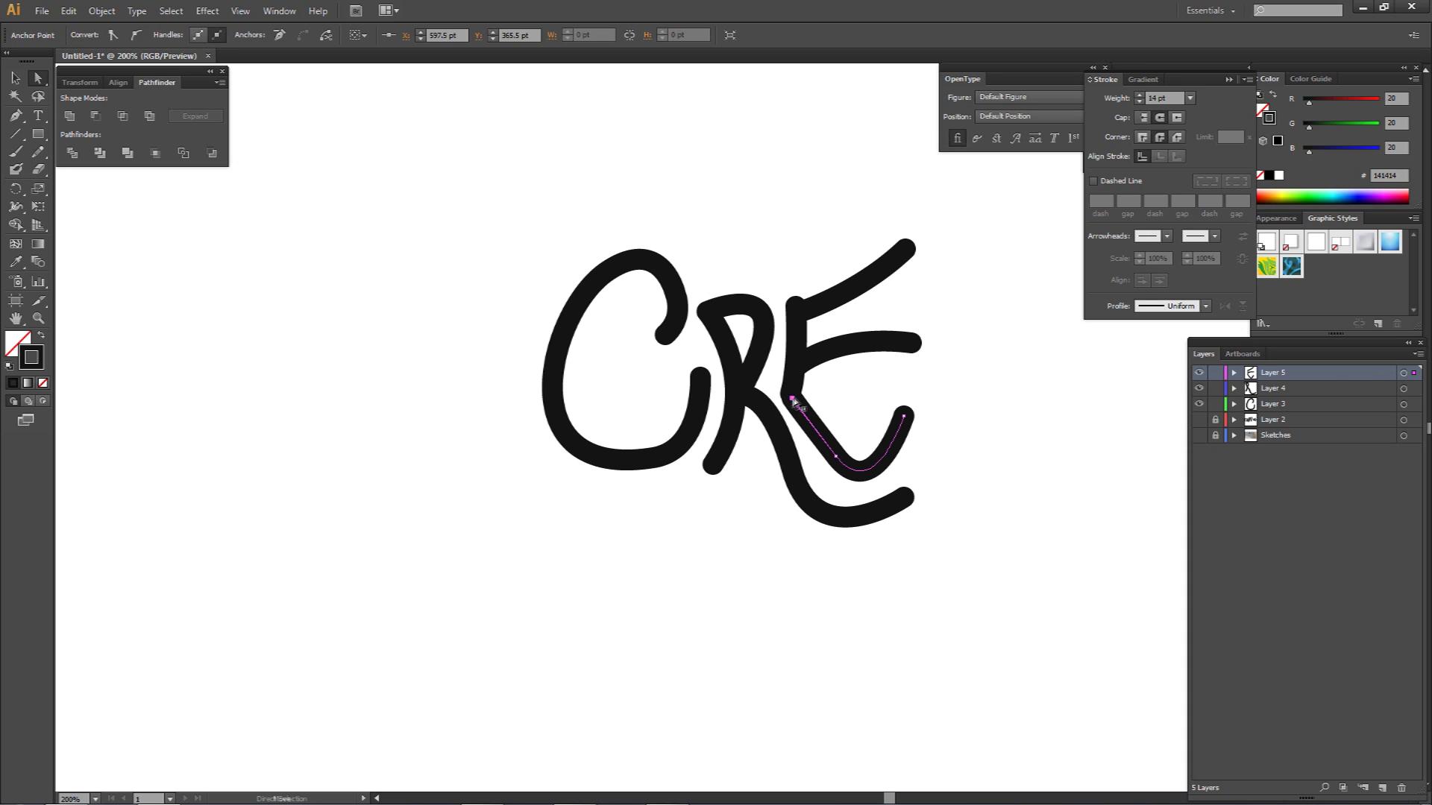
{"action": "key", "text": "Up"}
- Nudge the starting anchor point of the first E's upper arm up and slightly left onto the stem's top end
{"action": "left_click", "coordinate": [794, 317]}
{"action": "left_click", "coordinate": [798, 313]}
{"action": "key", "text": "Up"}
{"action": "key", "text": "Up"}
{"action": "key", "text": "Up"}
{"action": "key", "text": "Up"}
{"action": "key", "text": "Left"}
{"action": "left_click", "coordinate": [889, 321]}
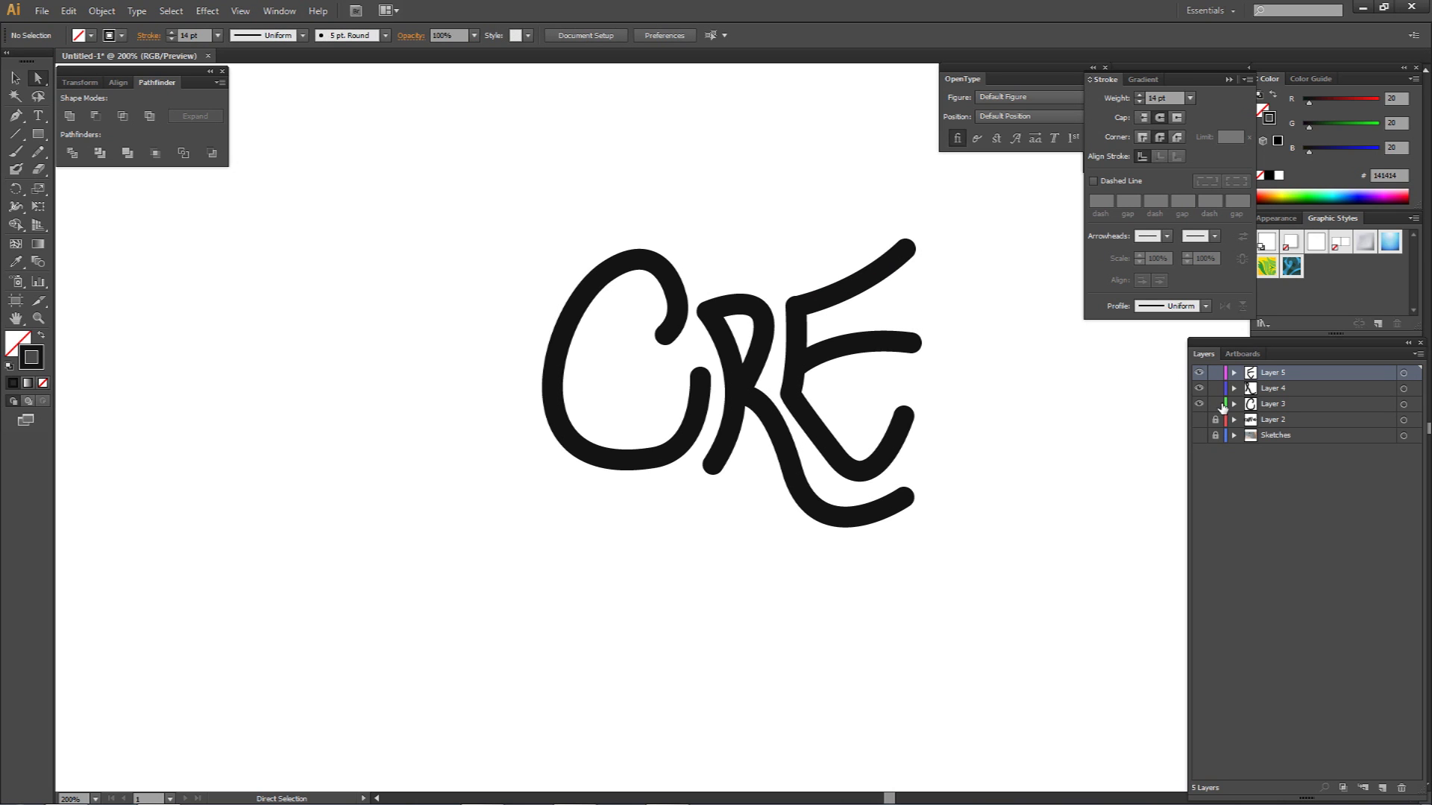
- Show Layer 2 and draw the A with the Pen tool as two curved legs meeting in a pointed peak
{"action": "left_click", "coordinate": [1198, 420]}
{"action": "key", "text": "p"}
{"action": "left_click", "coordinate": [841, 401]}
{"action": "left_click_drag", "start_coordinate": [921, 282], "coordinate": [973, 243]}
{"action": "left_click", "coordinate": [922, 283]}
{"action": "left_click_drag", "start_coordinate": [944, 492], "coordinate": [906, 615]}
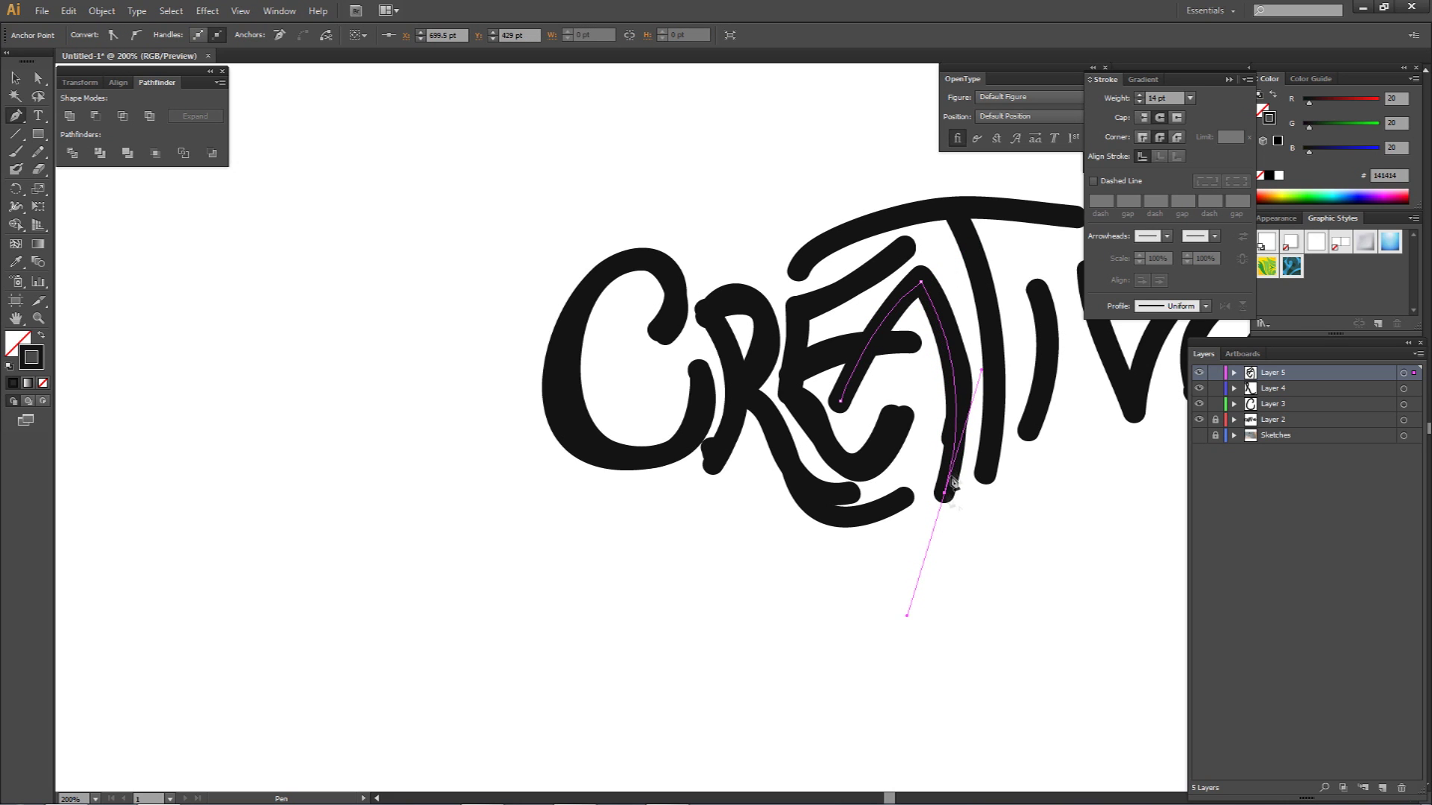
{"action": "left_click", "coordinate": [944, 492]}
- Hide Layer 2 and extend the first E's middle arm to the A's right leg so it doubles as the crossbar
{"action": "left_click", "coordinate": [1199, 420]}
{"action": "key", "text": "a"}
{"action": "left_click", "coordinate": [1045, 365]}
{"action": "key", "text": "space"}
{"action": "left_click_drag", "start_coordinate": [1016, 366], "coordinate": [853, 361]}
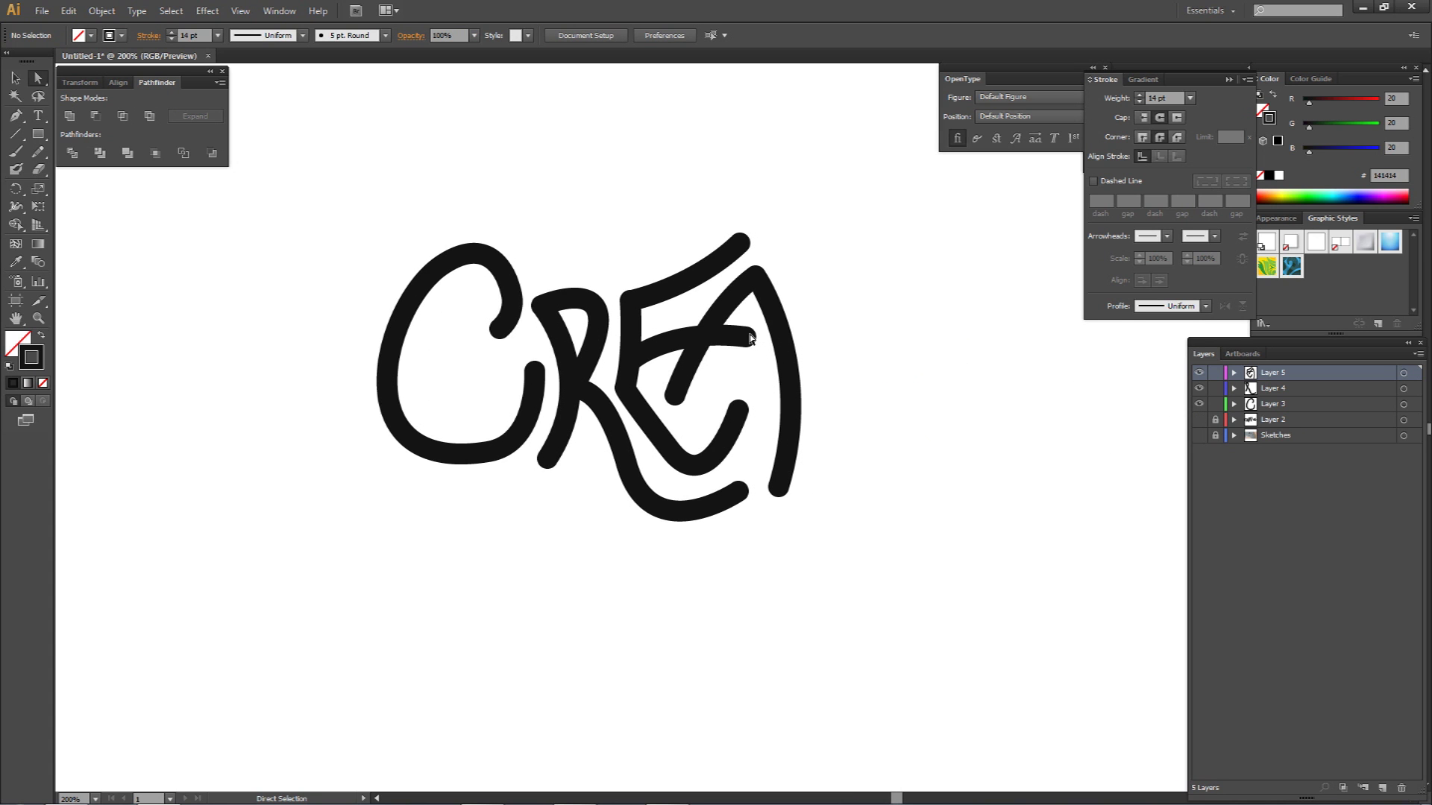
{"action": "left_click_drag", "start_coordinate": [747, 337], "coordinate": [780, 353]}
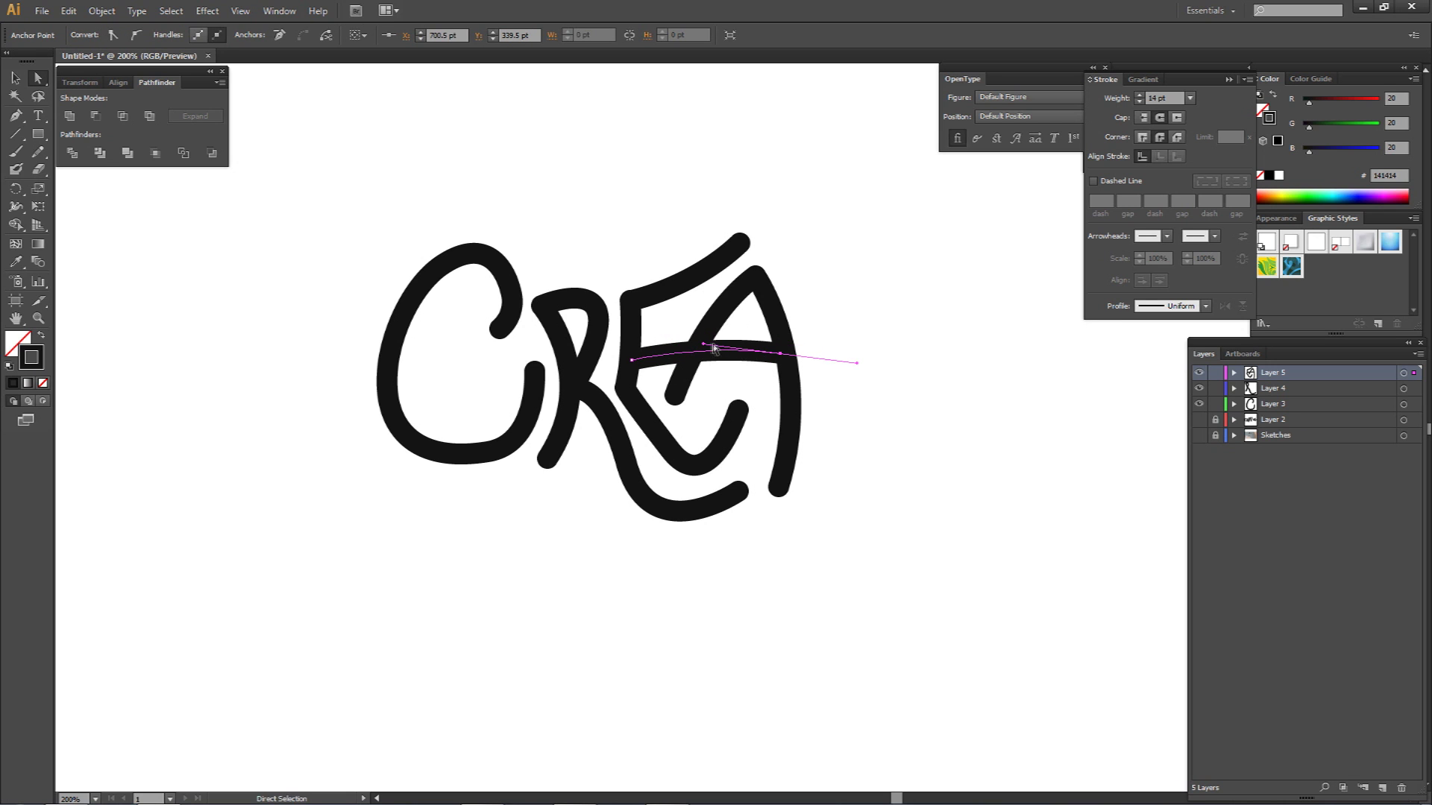
- Shorten the A's left leg slightly by moving its lower anchor point up and to the right
{"action": "left_click", "coordinate": [675, 398]}
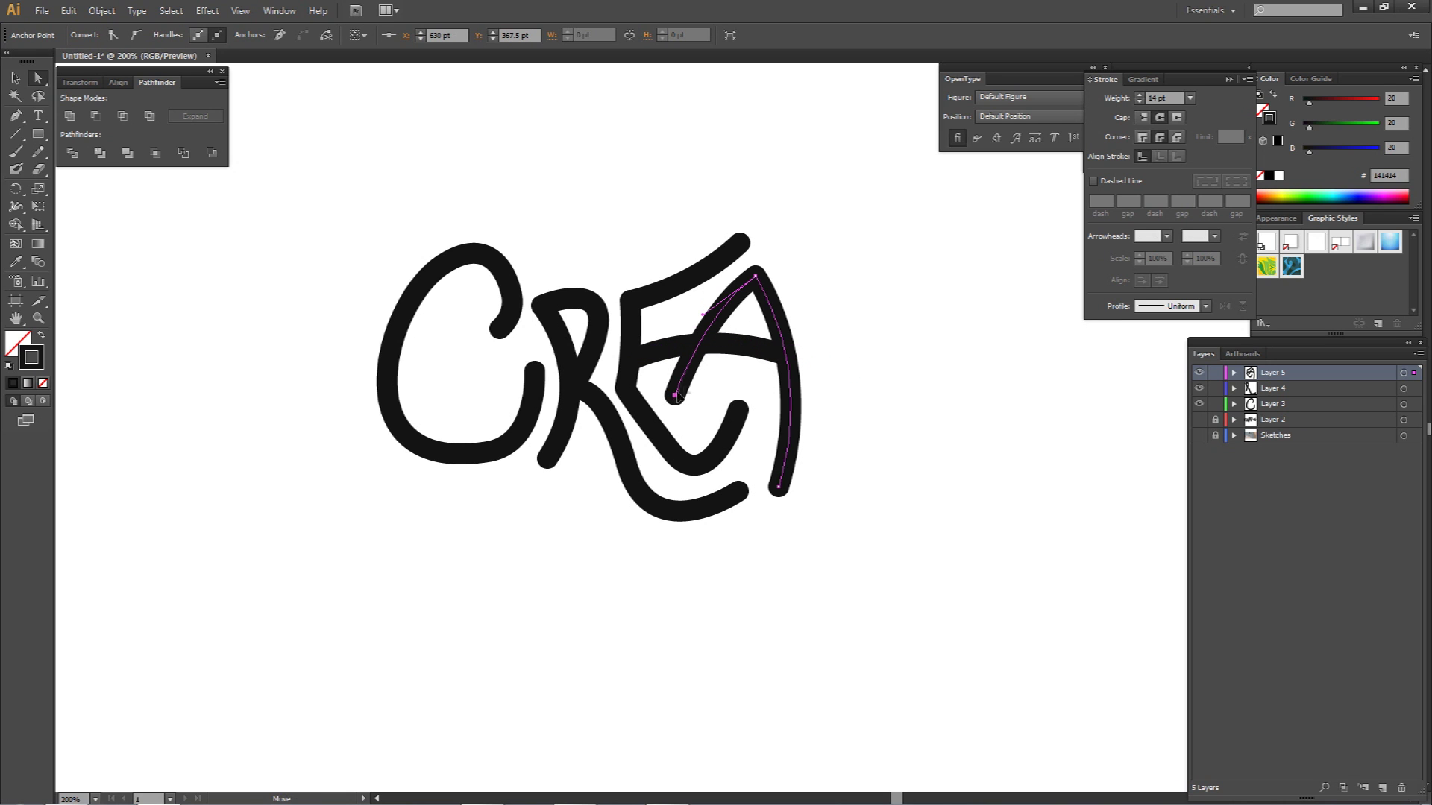
{"action": "left_click_drag", "start_coordinate": [676, 394], "coordinate": [688, 383]}
{"action": "left_click", "coordinate": [832, 337]}
{"action": "left_click_drag", "start_coordinate": [843, 331], "coordinate": [859, 334]}
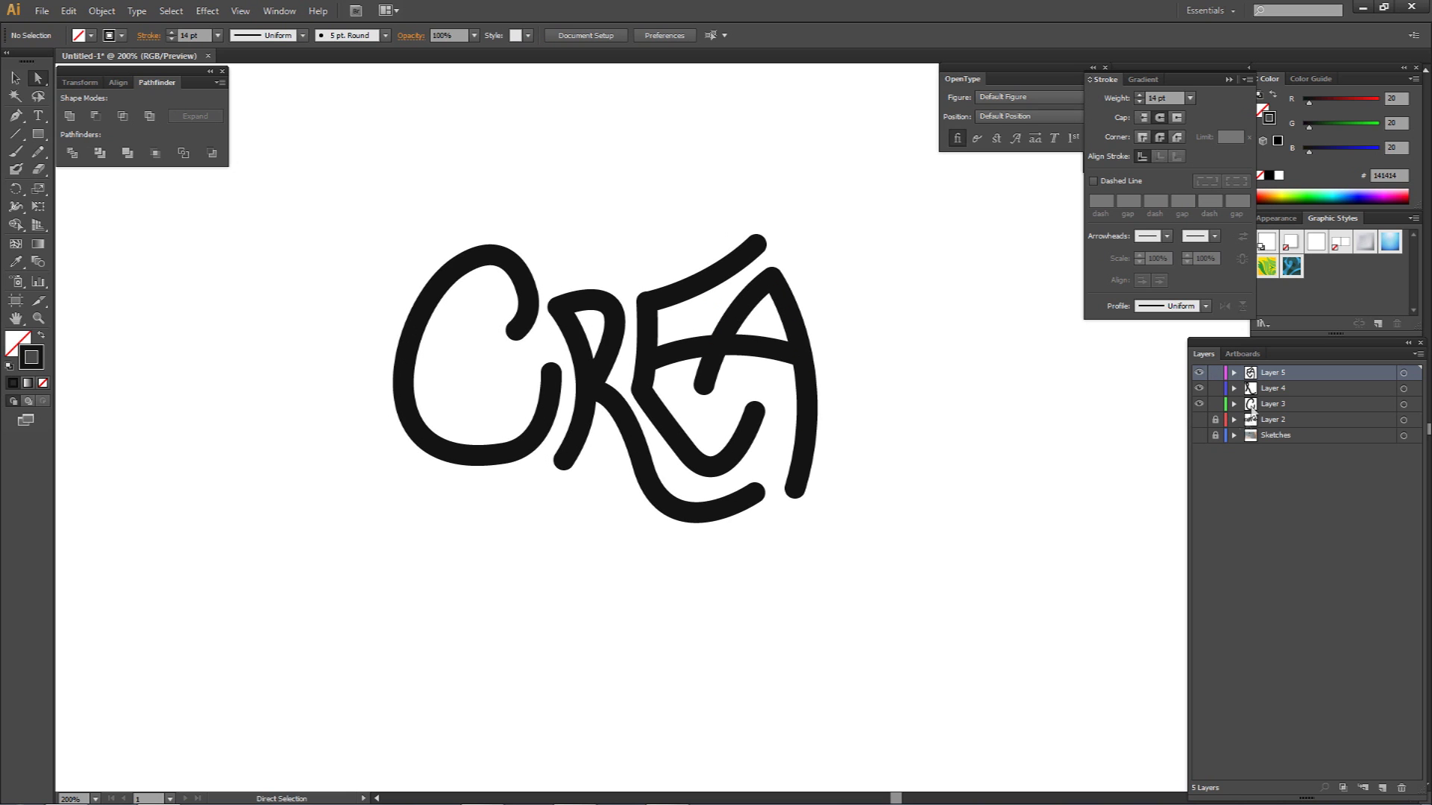
- Show Layer 2, add a new layer on top and draw the T's long arched crossbar with the Pen tool
{"action": "left_click", "coordinate": [1198, 423]}
{"action": "key", "text": "p"}
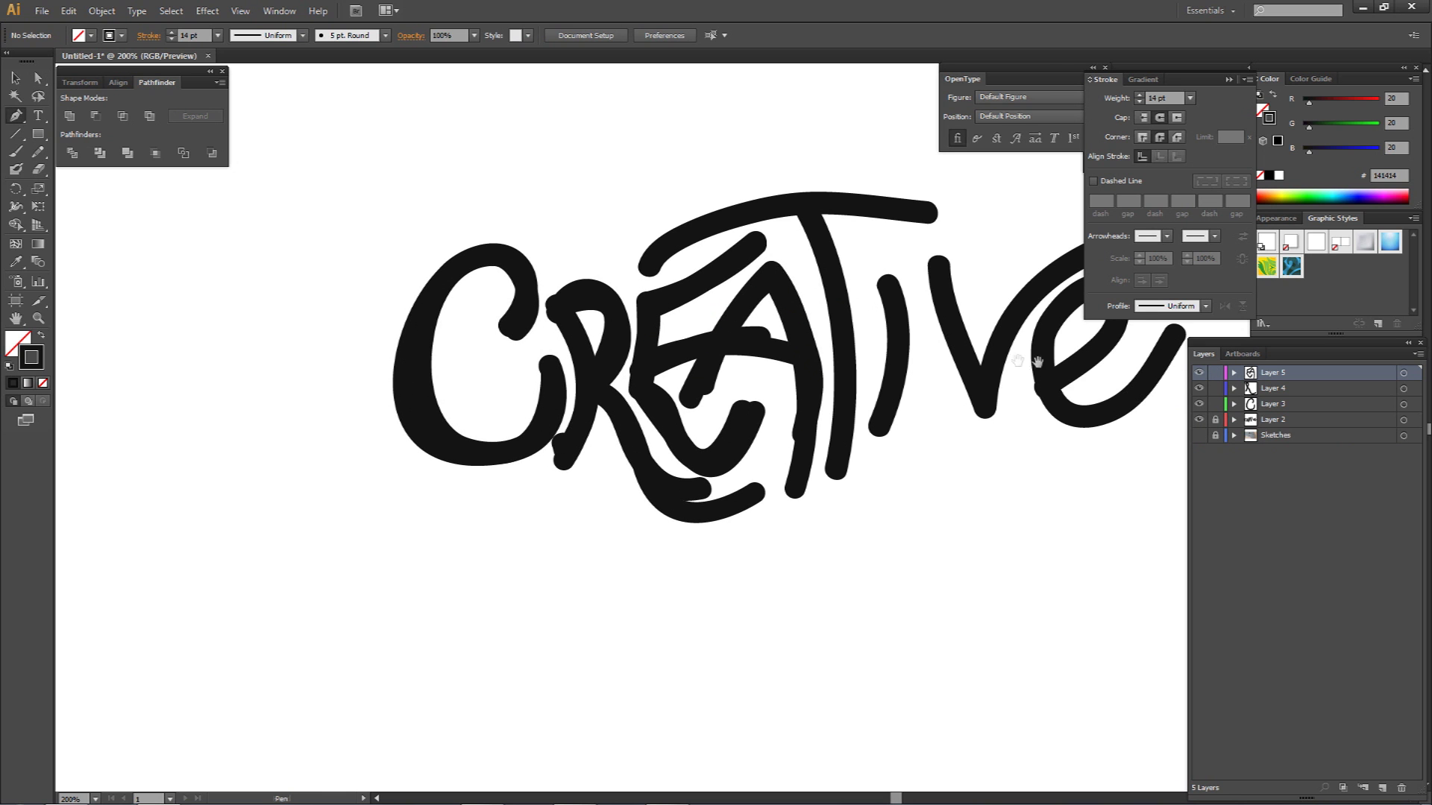
{"action": "left_click_drag", "start_coordinate": [788, 278], "coordinate": [686, 249]}
{"action": "left_click", "coordinate": [1389, 791]}
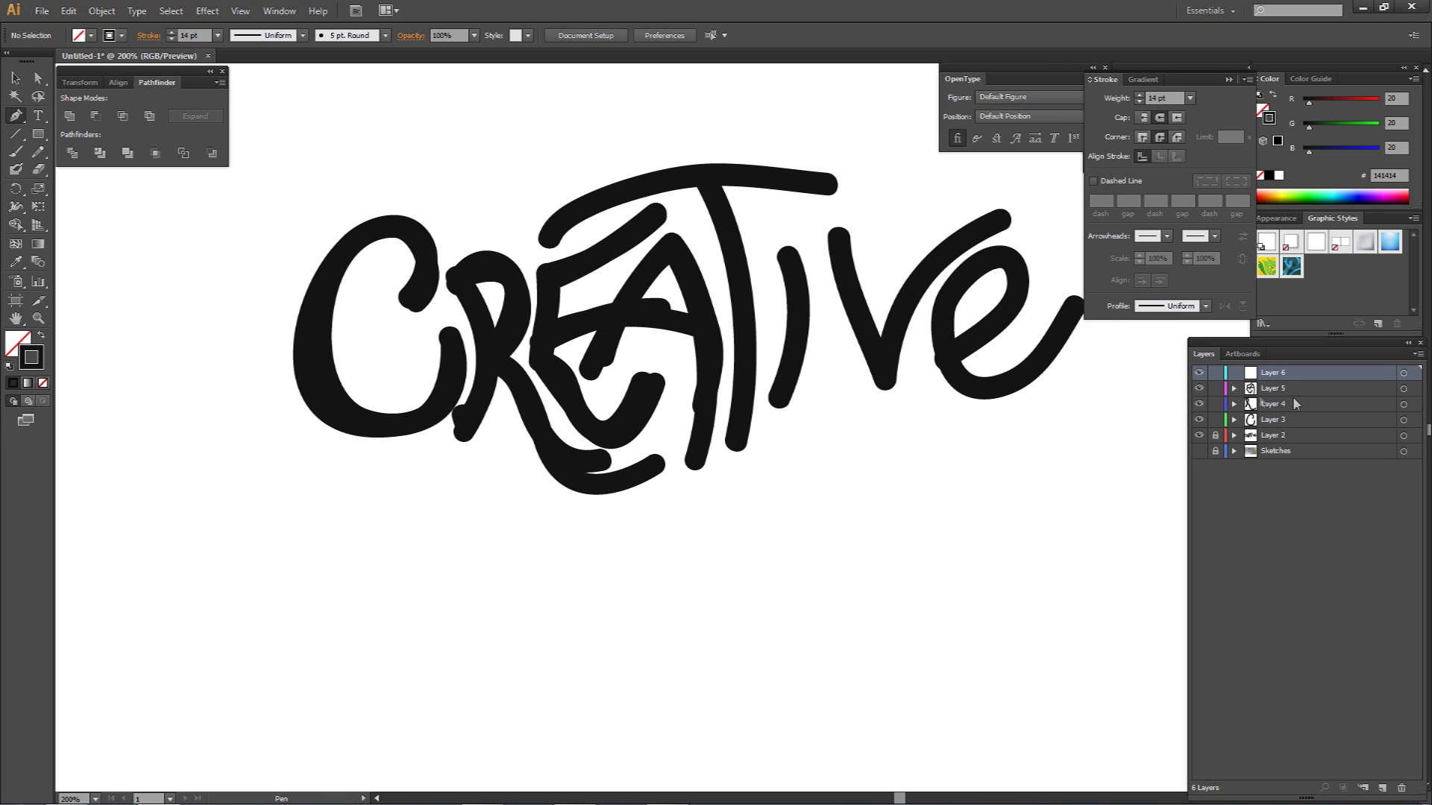
{"action": "left_click", "coordinate": [544, 230]}
{"action": "left_click_drag", "start_coordinate": [839, 191], "coordinate": [1023, 236]}
{"action": "left_click", "coordinate": [714, 190], "text": "ctrl"}
- Draw the T's curved stem down from the crossbar and the I as a separate, slightly curved stroke beside it
{"action": "left_click", "coordinate": [710, 178]}
{"action": "left_click_drag", "start_coordinate": [738, 463], "coordinate": [705, 583]}
{"action": "left_click", "coordinate": [740, 539], "text": "ctrl"}
{"action": "left_click", "coordinate": [788, 256]}
{"action": "left_click_drag", "start_coordinate": [797, 412], "coordinate": [776, 483]}
{"action": "left_click", "coordinate": [822, 406], "text": "ctrl"}
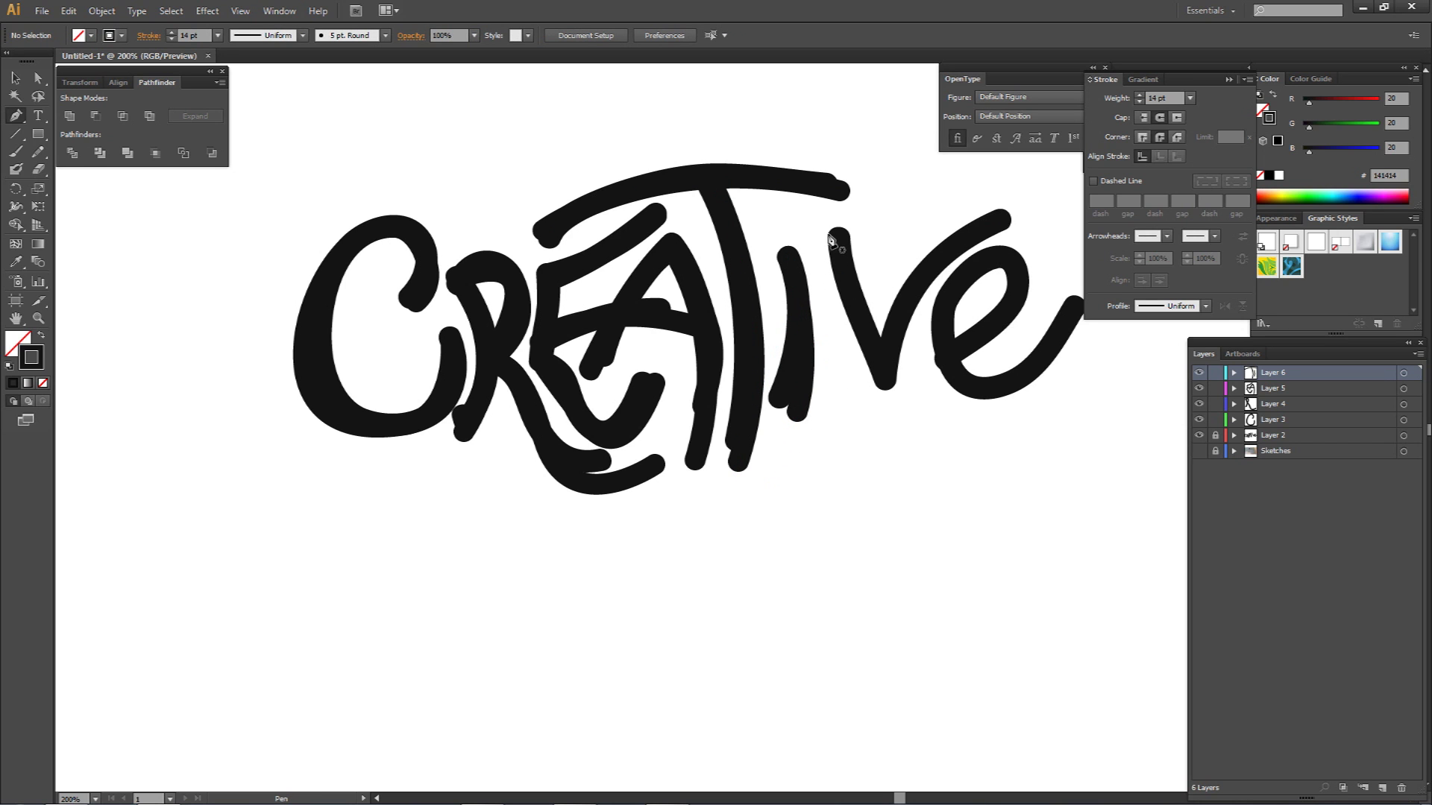
- Draw the V with a pointed base and a long right arm sweeping over the final e, and hide Layer 2
{"action": "left_click", "coordinate": [823, 239]}
{"action": "left_click_drag", "start_coordinate": [869, 381], "coordinate": [908, 414]}
{"action": "left_click_drag", "start_coordinate": [1008, 216], "coordinate": [1133, 196]}
{"action": "left_click", "coordinate": [1199, 436]}
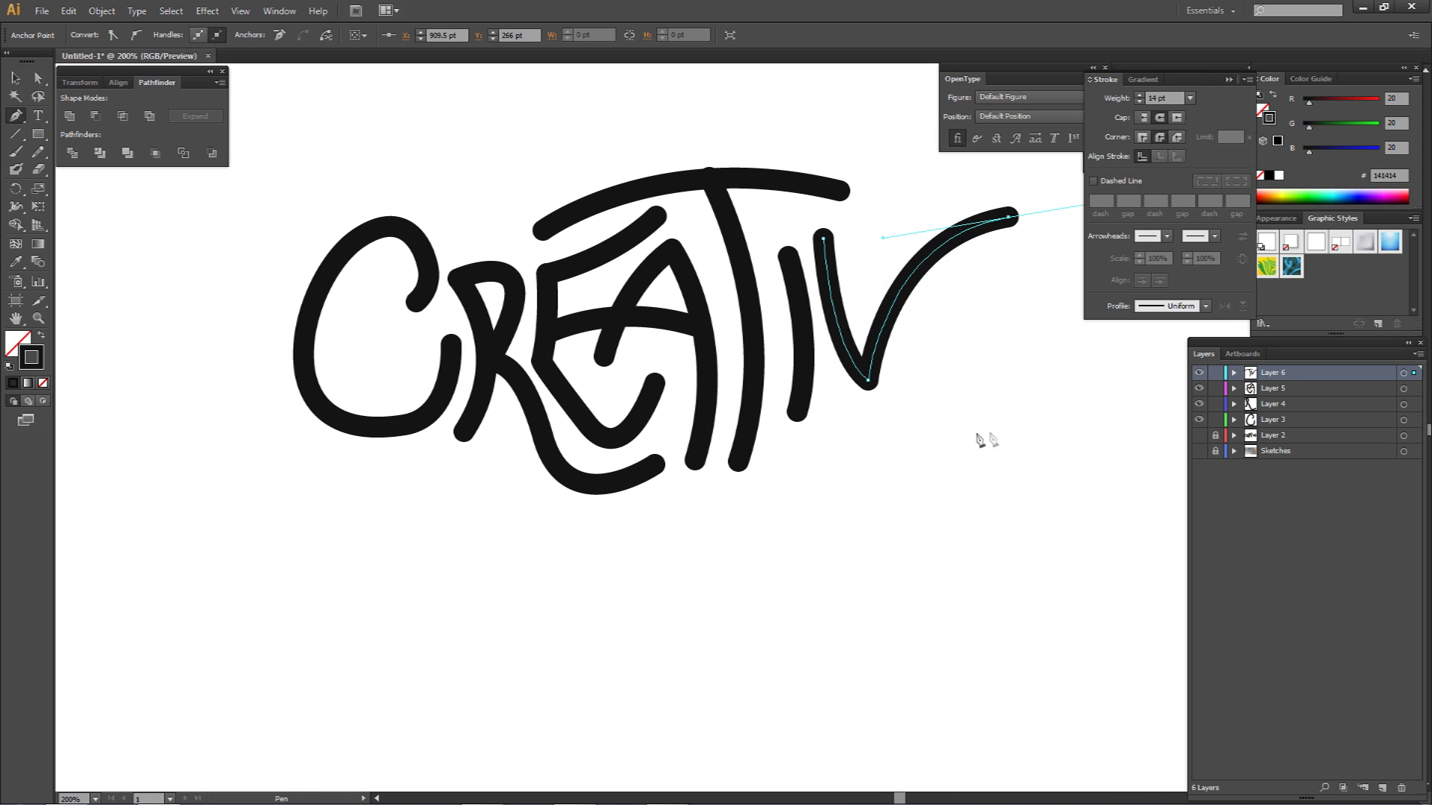
- Move the T stem's top anchor point into the crossbar and shift the I's top anchor point slightly left
{"action": "key", "text": "a"}
{"action": "left_click", "coordinate": [969, 443]}
{"action": "left_click_drag", "start_coordinate": [710, 175], "coordinate": [704, 181]}
{"action": "left_click", "coordinate": [774, 254]}
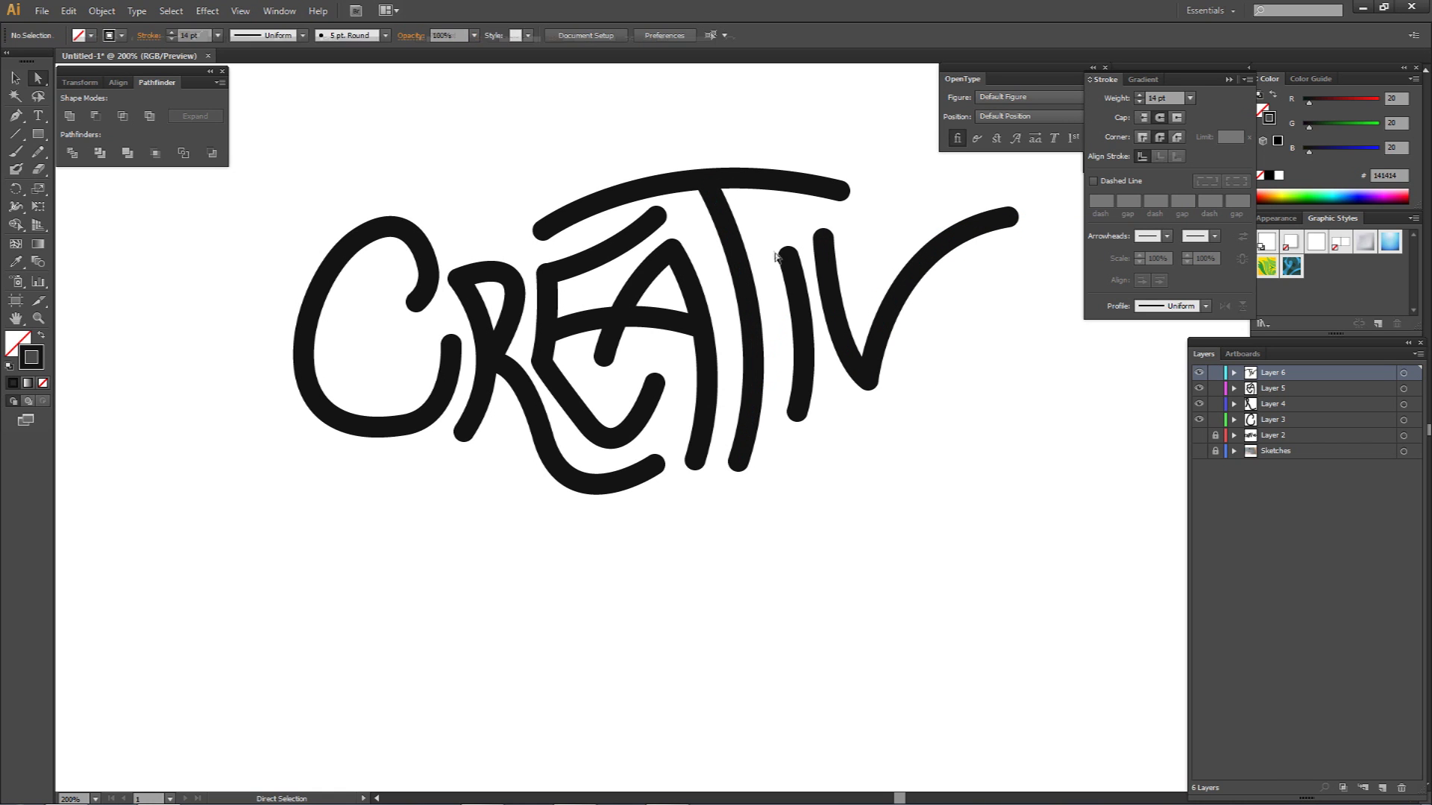
{"action": "left_click_drag", "start_coordinate": [788, 257], "coordinate": [778, 253]}
{"action": "left_click", "coordinate": [902, 403]}
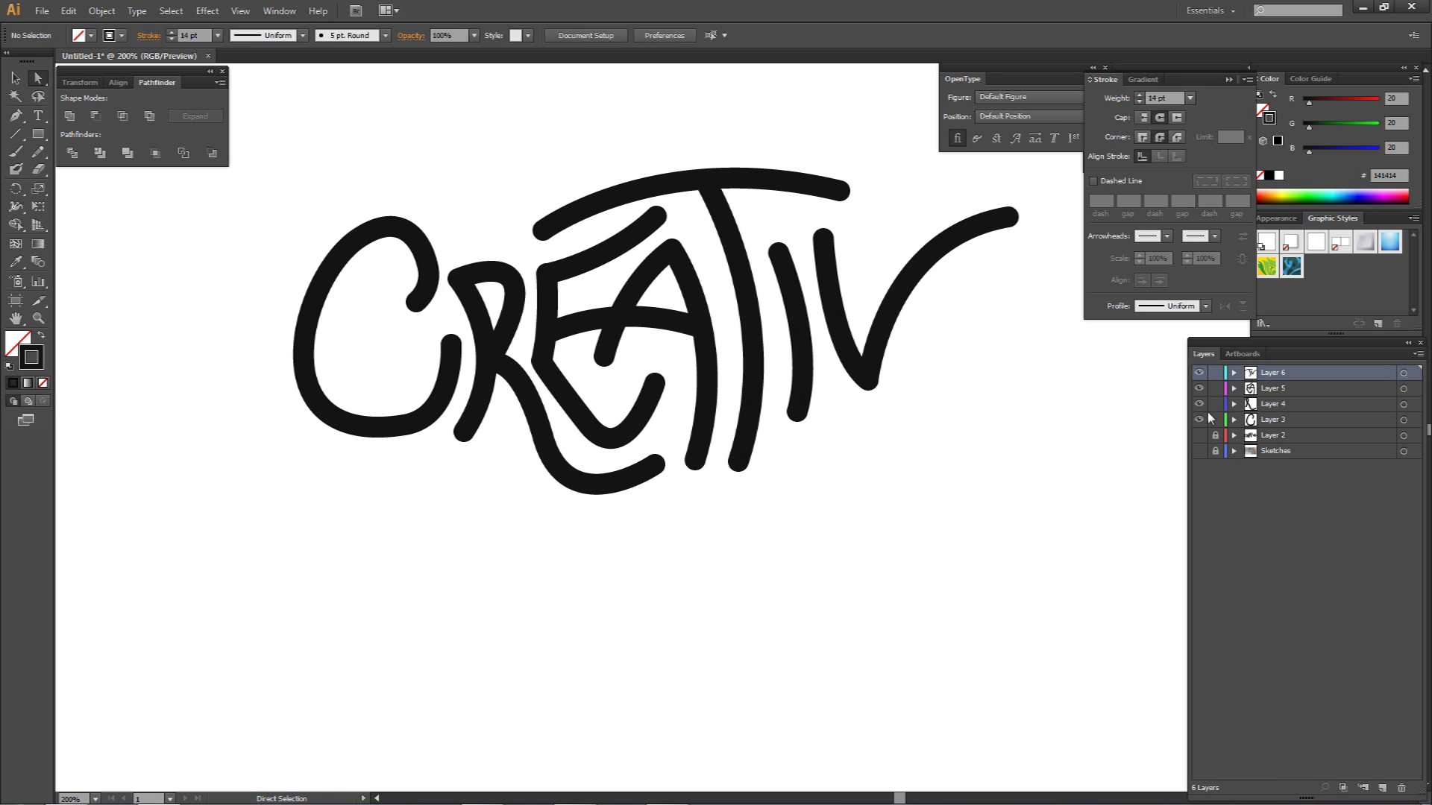
- Show Layer 2, add a new layer on top and draw the final looped e with the Pen tool
{"action": "left_click", "coordinate": [1198, 436]}
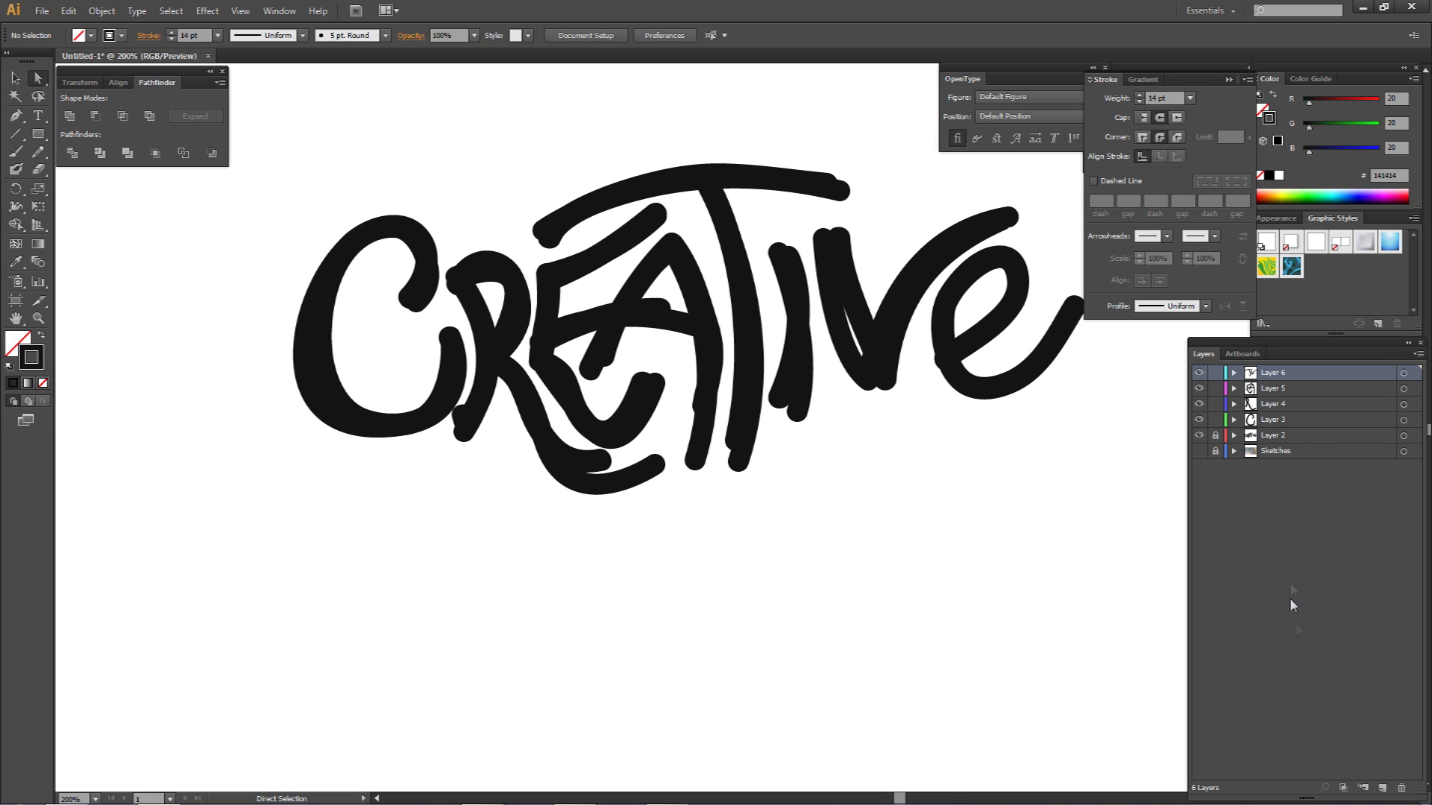
{"action": "left_click", "coordinate": [1382, 788]}
{"action": "key", "text": "p"}
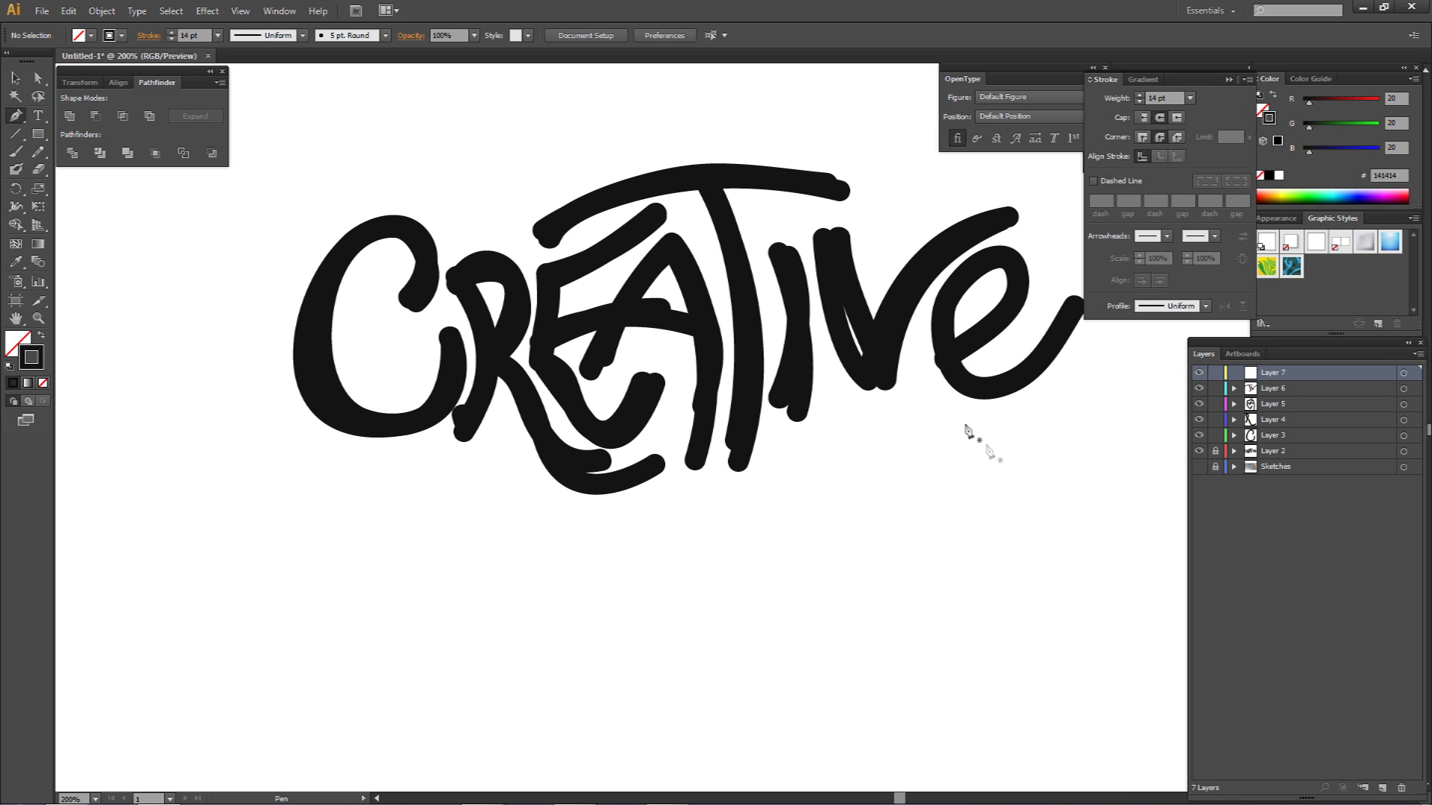
{"action": "left_click", "coordinate": [947, 356]}
{"action": "left_click_drag", "start_coordinate": [1014, 277], "coordinate": [1005, 235]}
{"action": "left_click_drag", "start_coordinate": [947, 332], "coordinate": [958, 391]}
{"action": "left_click_drag", "start_coordinate": [1070, 311], "coordinate": [1119, 190]}
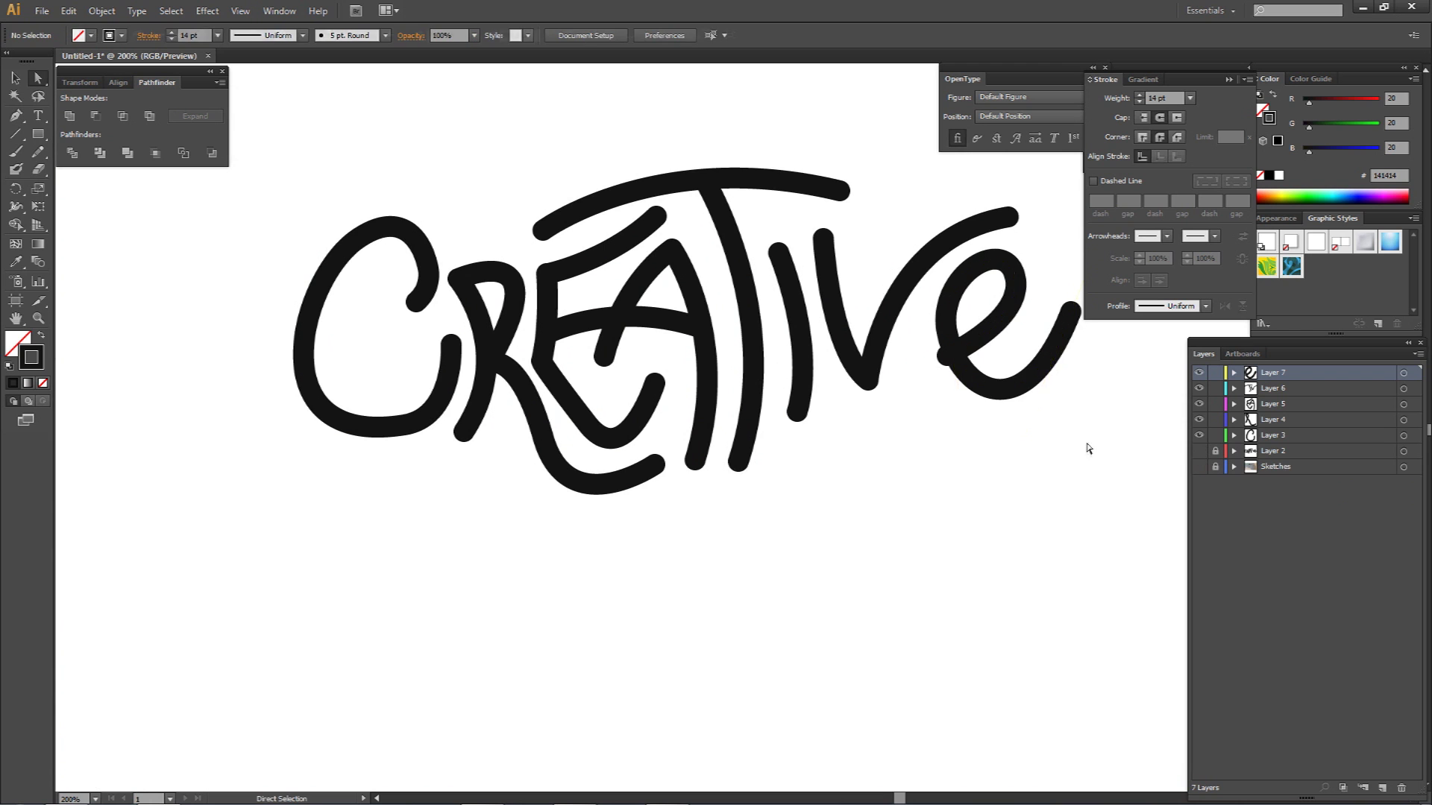
- Reshape the final e so its inner stroke meets the outer curve, and move the letter slightly left toward the V
{"action": "left_click_drag", "start_coordinate": [1076, 418], "coordinate": [930, 400]}
{"action": "left_click", "coordinate": [807, 334]}
{"action": "mouse_move", "coordinate": [802, 315]}
{"action": "left_mouse_down"}
{"action": "mouse_move", "coordinate": [775, 335]}
{"action": "mouse_move", "coordinate": [933, 332]}
{"action": "left_mouse_up"}
{"action": "left_click", "coordinate": [855, 328]}
{"action": "key", "text": "v"}
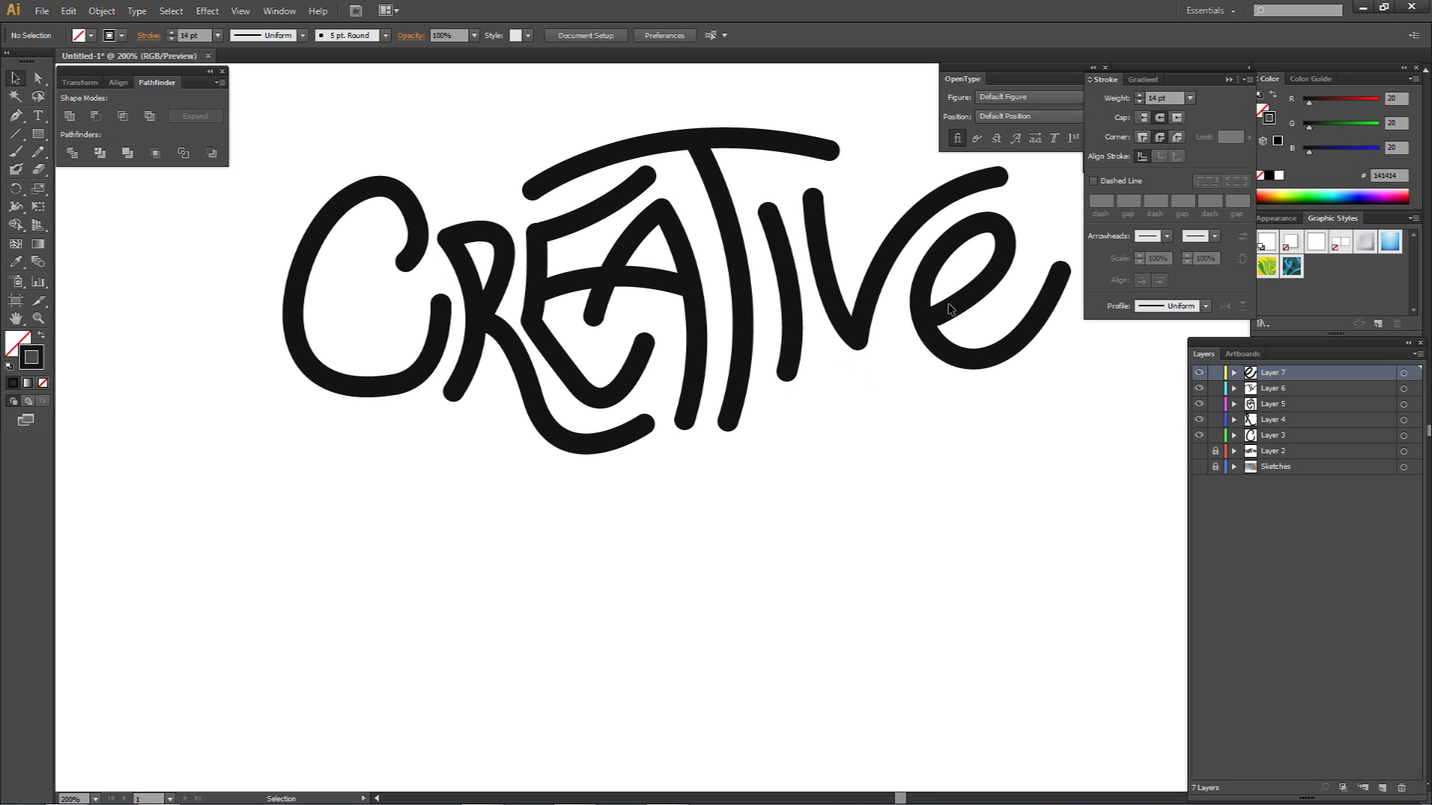
{"action": "left_click", "coordinate": [948, 304]}
{"action": "left_click", "coordinate": [945, 406]}
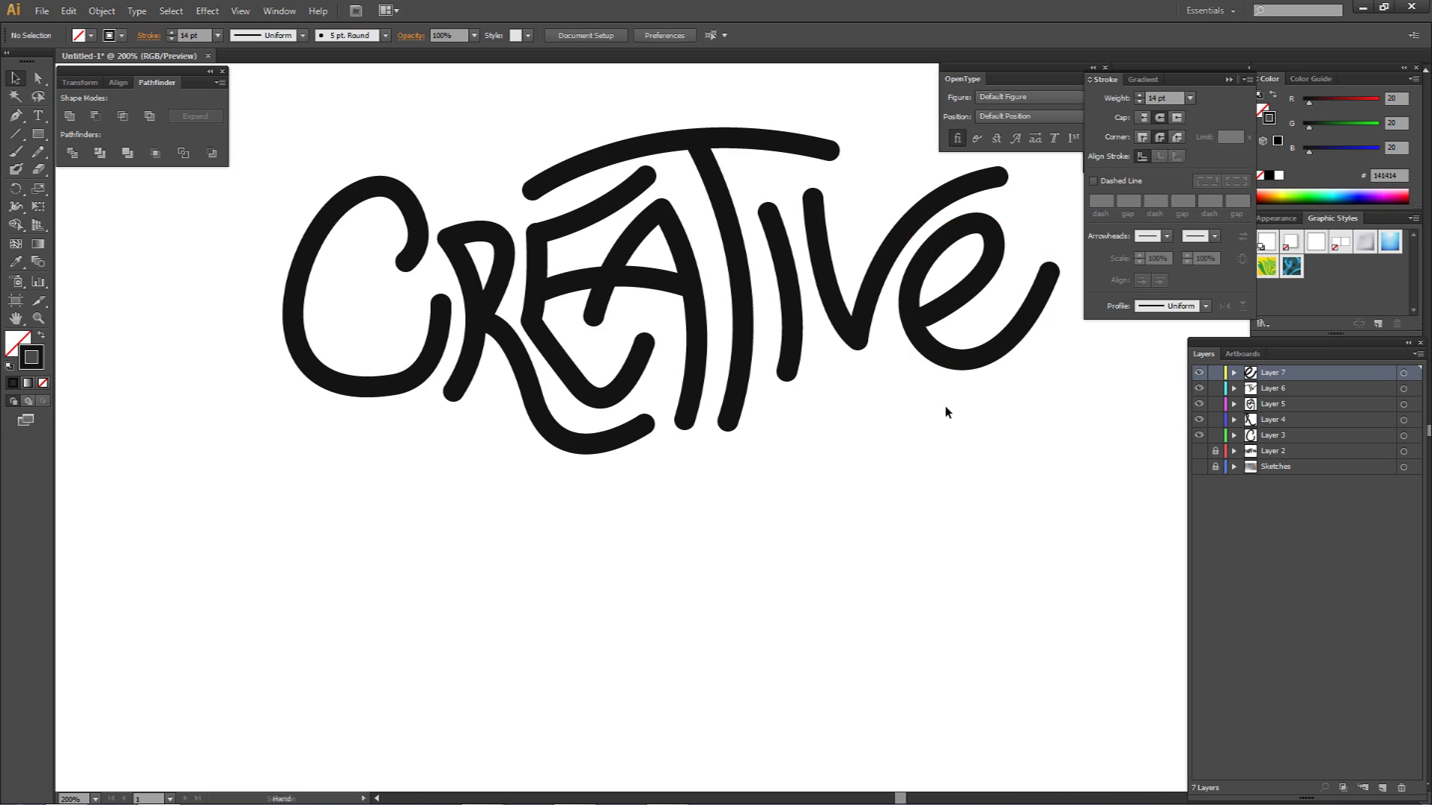
- Try moving the T's crossbar up away from its stem, and undo the move
{"action": "scroll", "coordinate": [953, 398], "scroll_direction": "down", "scroll_amount": 1}
{"action": "left_click_drag", "start_coordinate": [932, 335], "coordinate": [892, 344]}
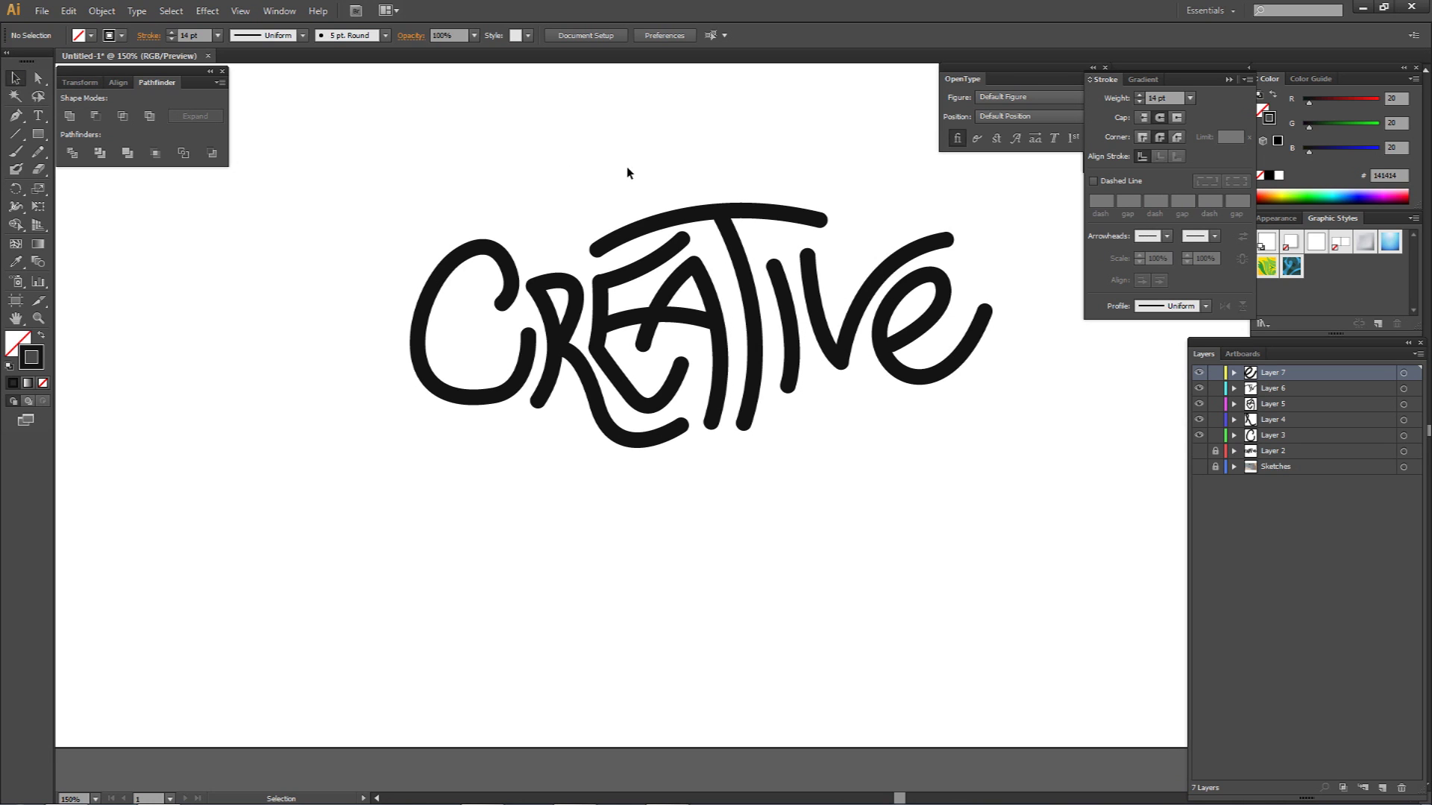
{"action": "left_click", "coordinate": [686, 216]}
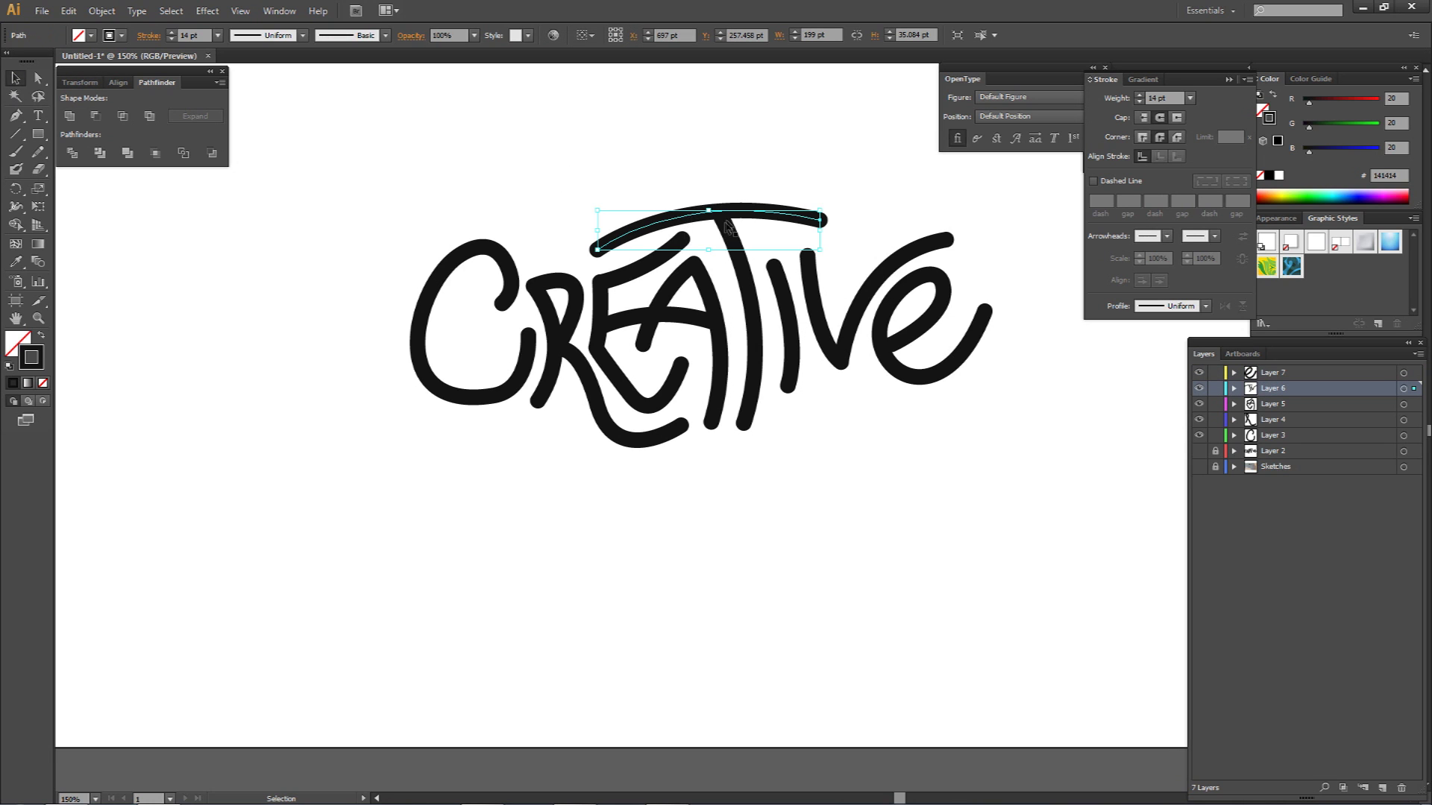
{"action": "left_click_drag", "start_coordinate": [680, 218], "coordinate": [663, 159]}
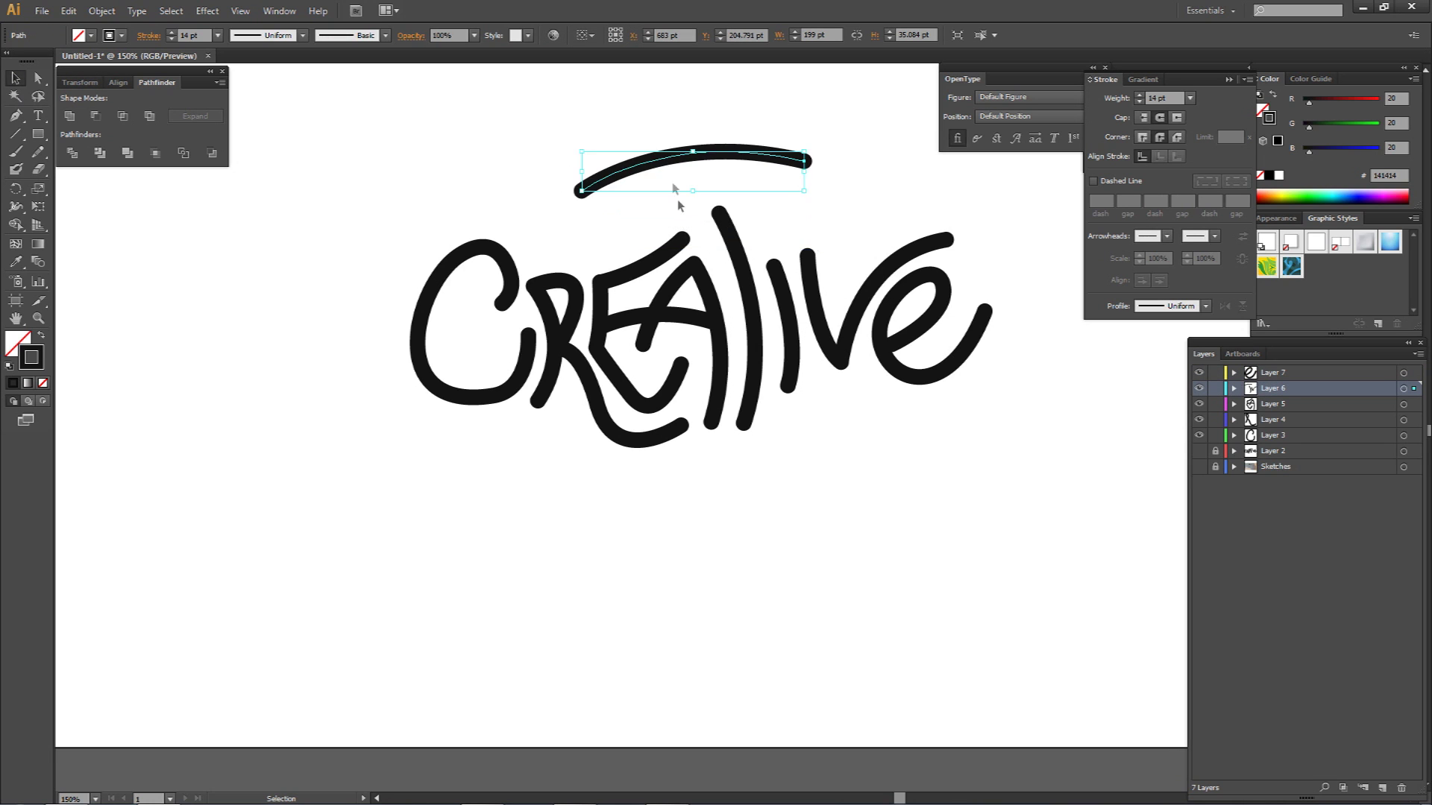
{"action": "key", "text": "ctrl+z"}
{"action": "left_click", "coordinate": [843, 153]}
- Compare the redrawn lettering with the pencil sketch by toggling the Sketches layer and Layers 3 to 7, leaving only the redrawn letters shown
{"action": "left_click_drag", "start_coordinate": [753, 296], "coordinate": [709, 312]}
{"action": "scroll", "coordinate": [709, 310], "scroll_direction": "down", "scroll_amount": 2}
{"action": "left_click_drag", "start_coordinate": [829, 321], "coordinate": [815, 349]}
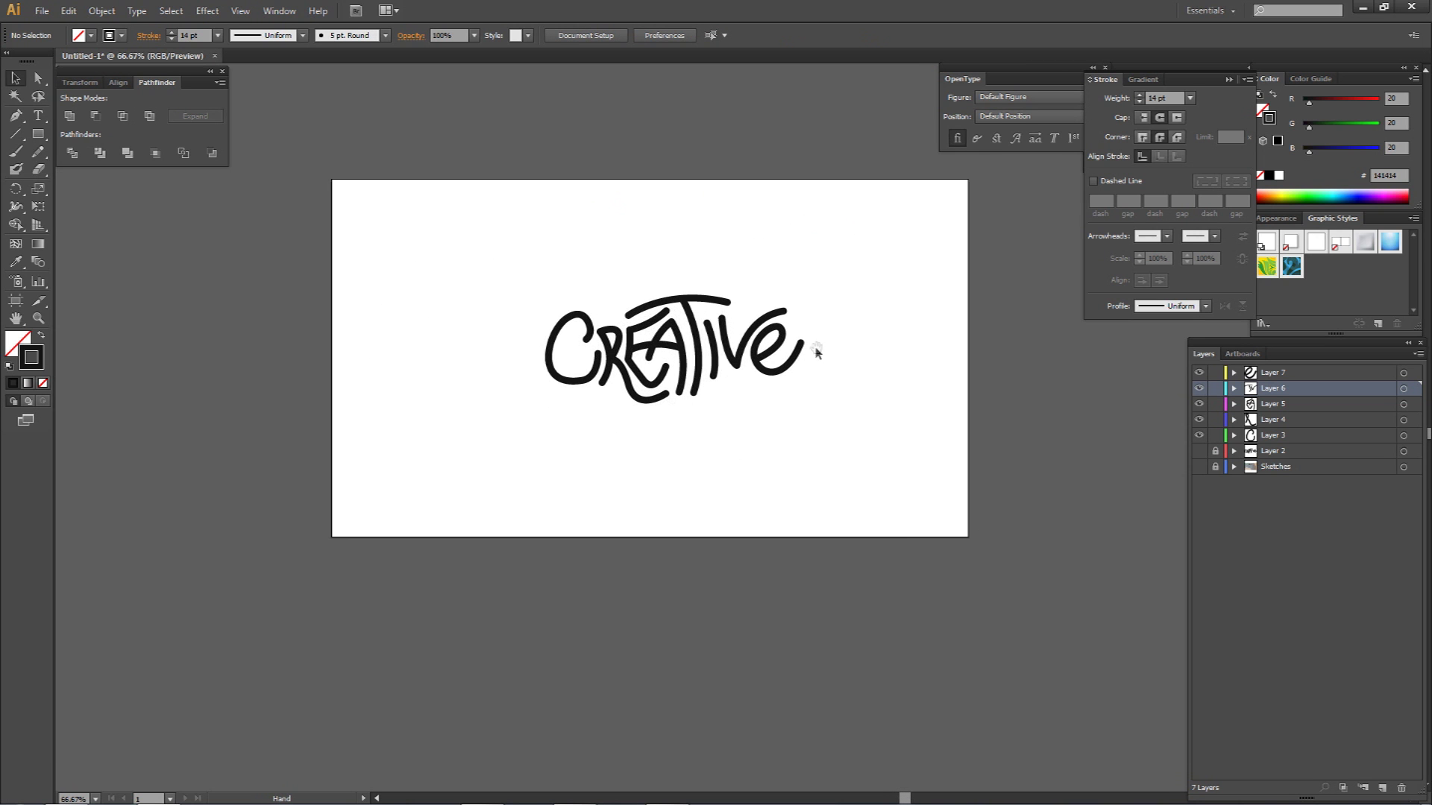
{"action": "scroll", "coordinate": [780, 348], "scroll_direction": "up", "scroll_amount": 2}
{"action": "left_click_drag", "start_coordinate": [727, 346], "coordinate": [805, 352]}
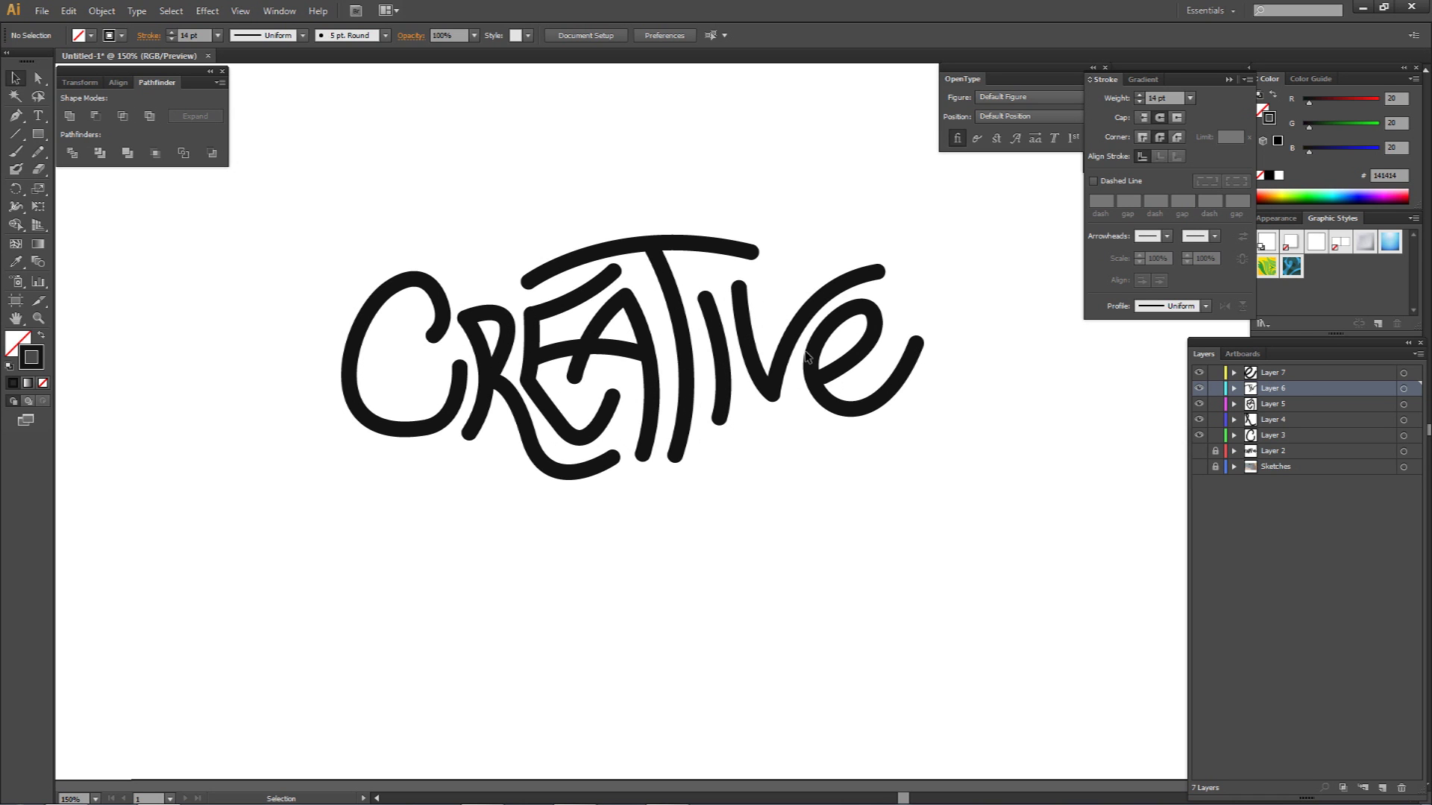
{"action": "left_click", "coordinate": [1198, 467]}
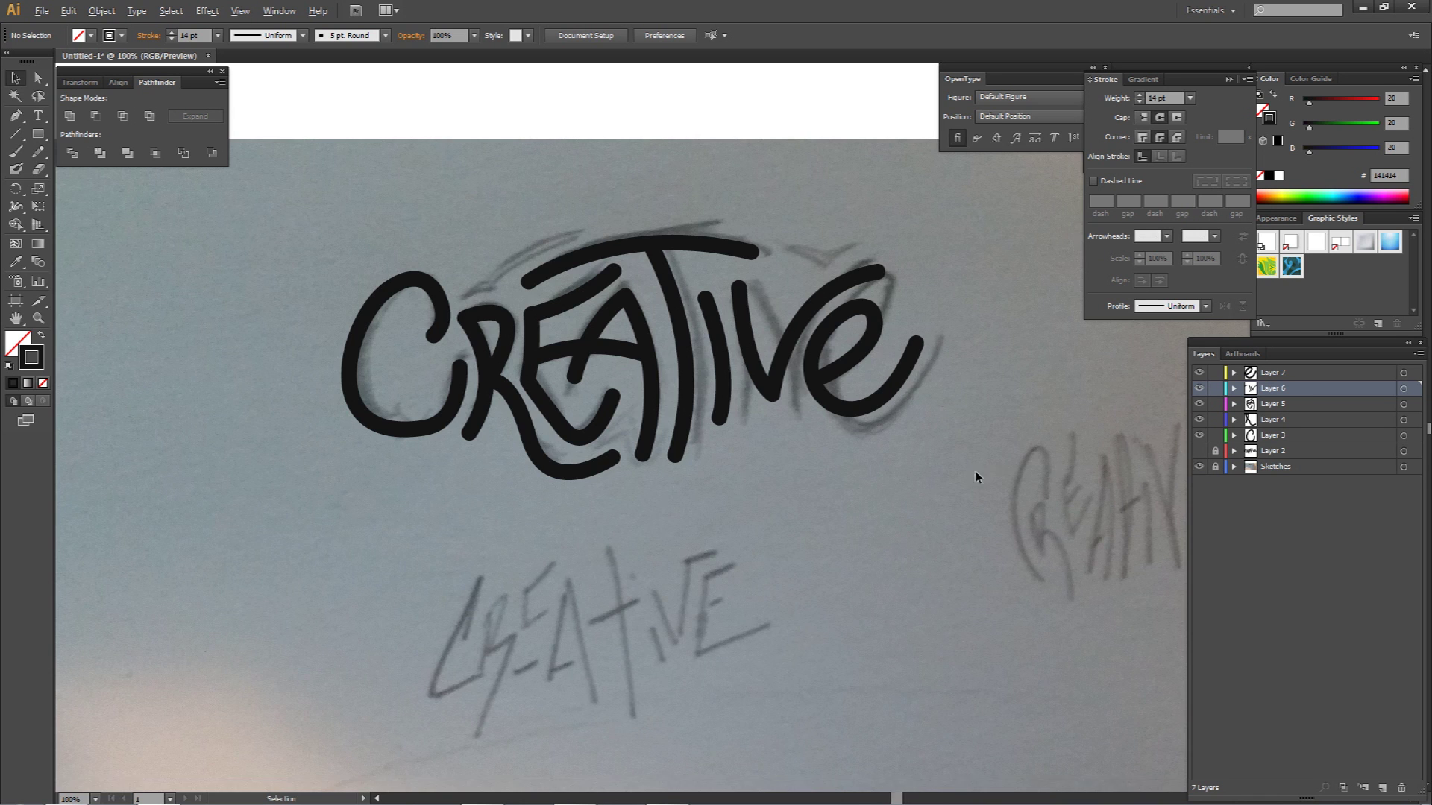
{"action": "scroll", "coordinate": [976, 472], "scroll_direction": "down", "scroll_amount": 2}
{"action": "left_click_drag", "start_coordinate": [1199, 376], "coordinate": [1199, 439]}
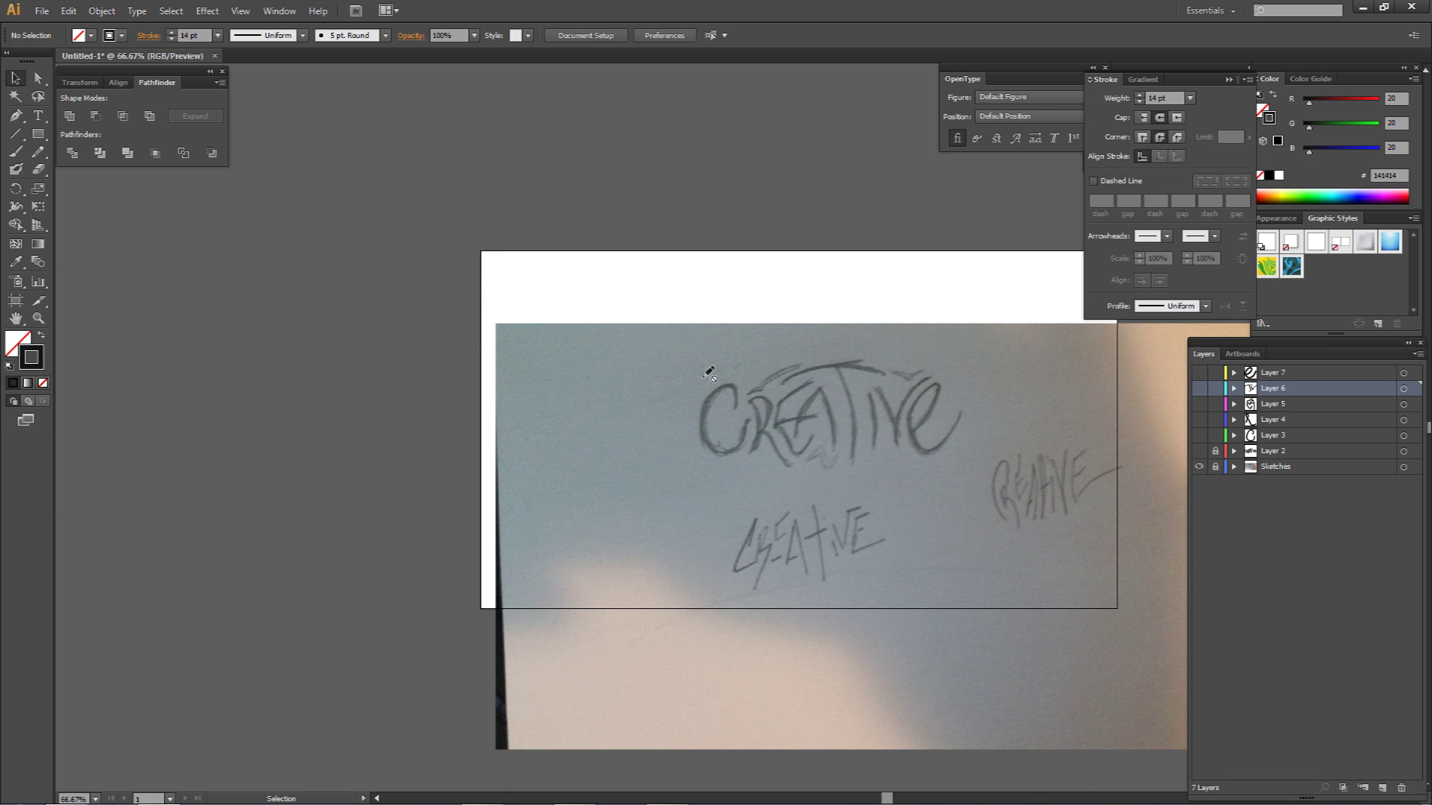
{"action": "left_click", "coordinate": [1198, 468]}
{"action": "left_click_drag", "start_coordinate": [1199, 437], "coordinate": [1198, 373]}
- Try the width profile with pointed ends and an even middle on all the CREATIVE letter strokes
{"action": "scroll", "coordinate": [924, 348], "scroll_direction": "up", "scroll_amount": 2}
{"action": "left_click_drag", "start_coordinate": [998, 364], "coordinate": [952, 234]}
{"action": "scroll", "coordinate": [739, 349], "scroll_direction": "down", "scroll_amount": 1}
{"action": "left_click_drag", "start_coordinate": [803, 348], "coordinate": [791, 310]}
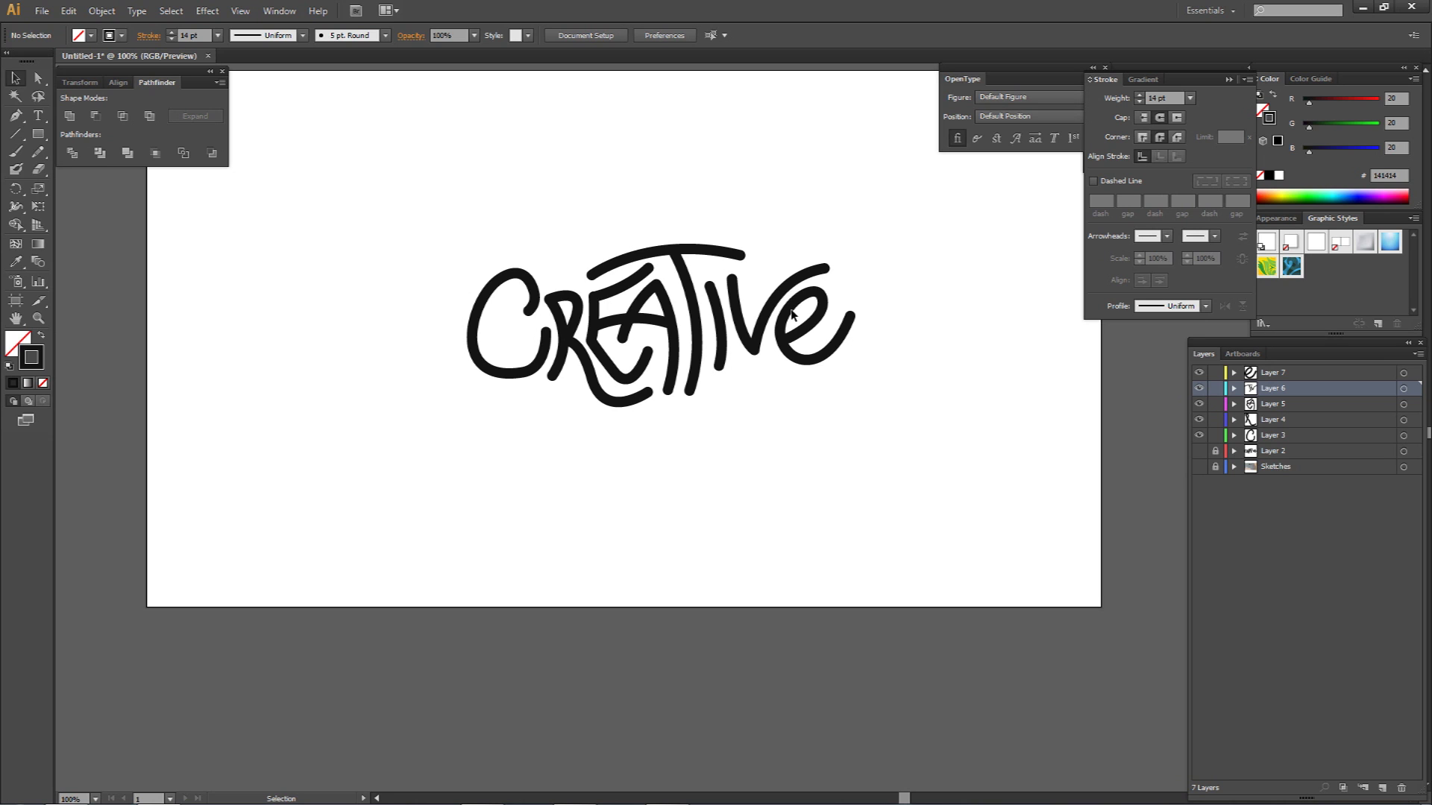
{"action": "key", "text": "a"}
{"action": "left_click_drag", "start_coordinate": [38, 79], "coordinate": [121, 76]}
{"action": "left_click_drag", "start_coordinate": [365, 151], "coordinate": [1014, 481]}
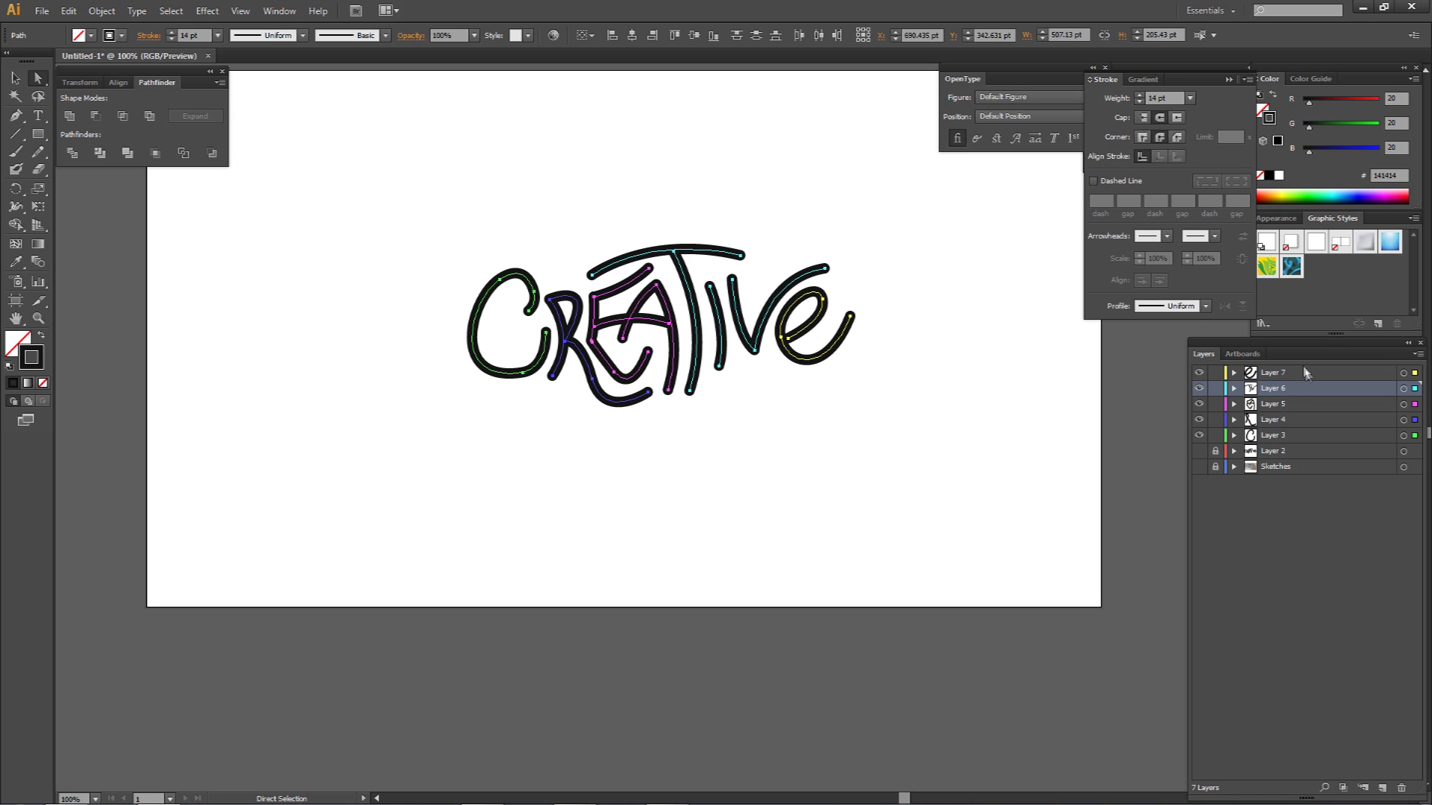
{"action": "left_click", "coordinate": [278, 35]}
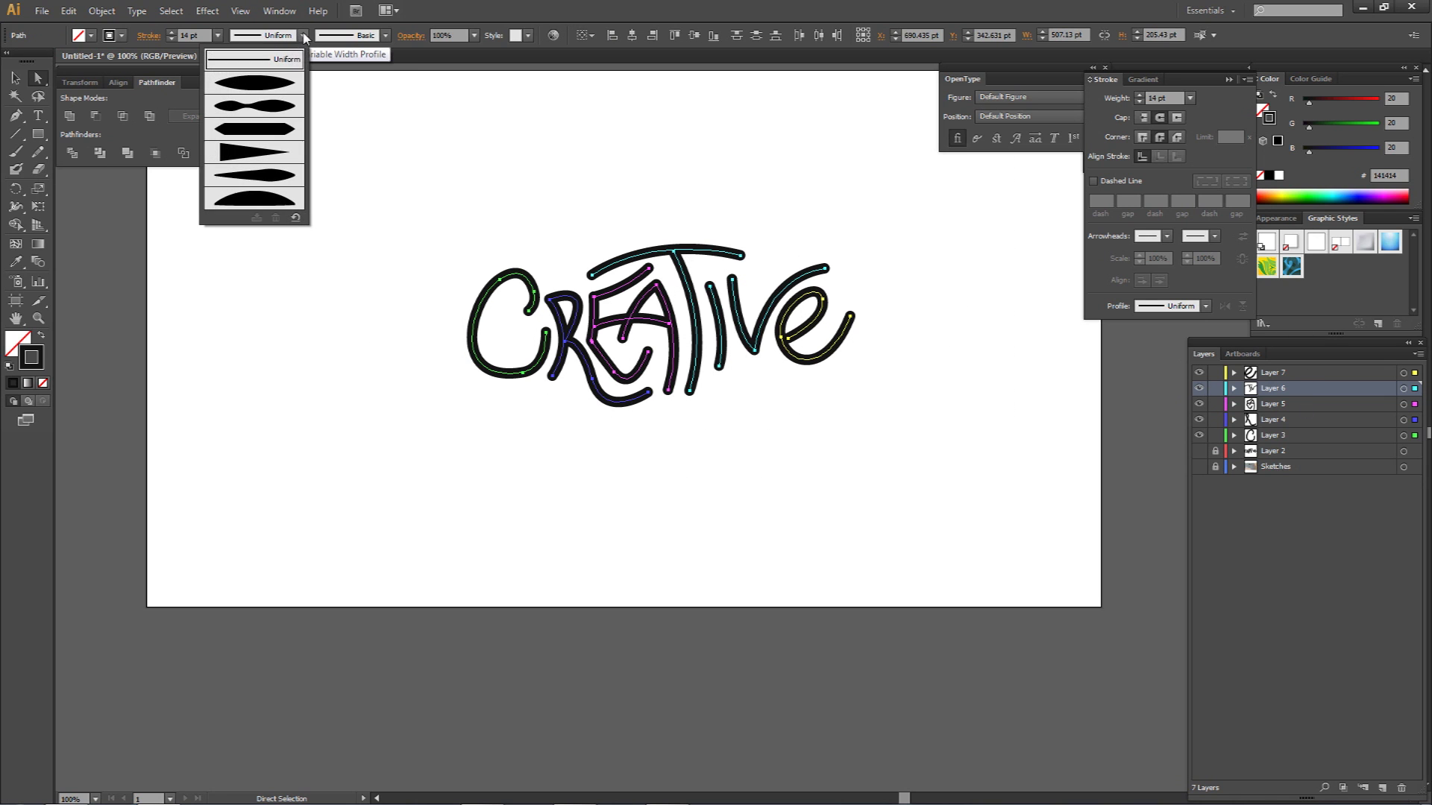
{"action": "left_click", "coordinate": [265, 129]}
{"action": "left_click", "coordinate": [569, 192]}
{"action": "left_click_drag", "start_coordinate": [399, 202], "coordinate": [980, 480]}
{"action": "left_click", "coordinate": [613, 347]}
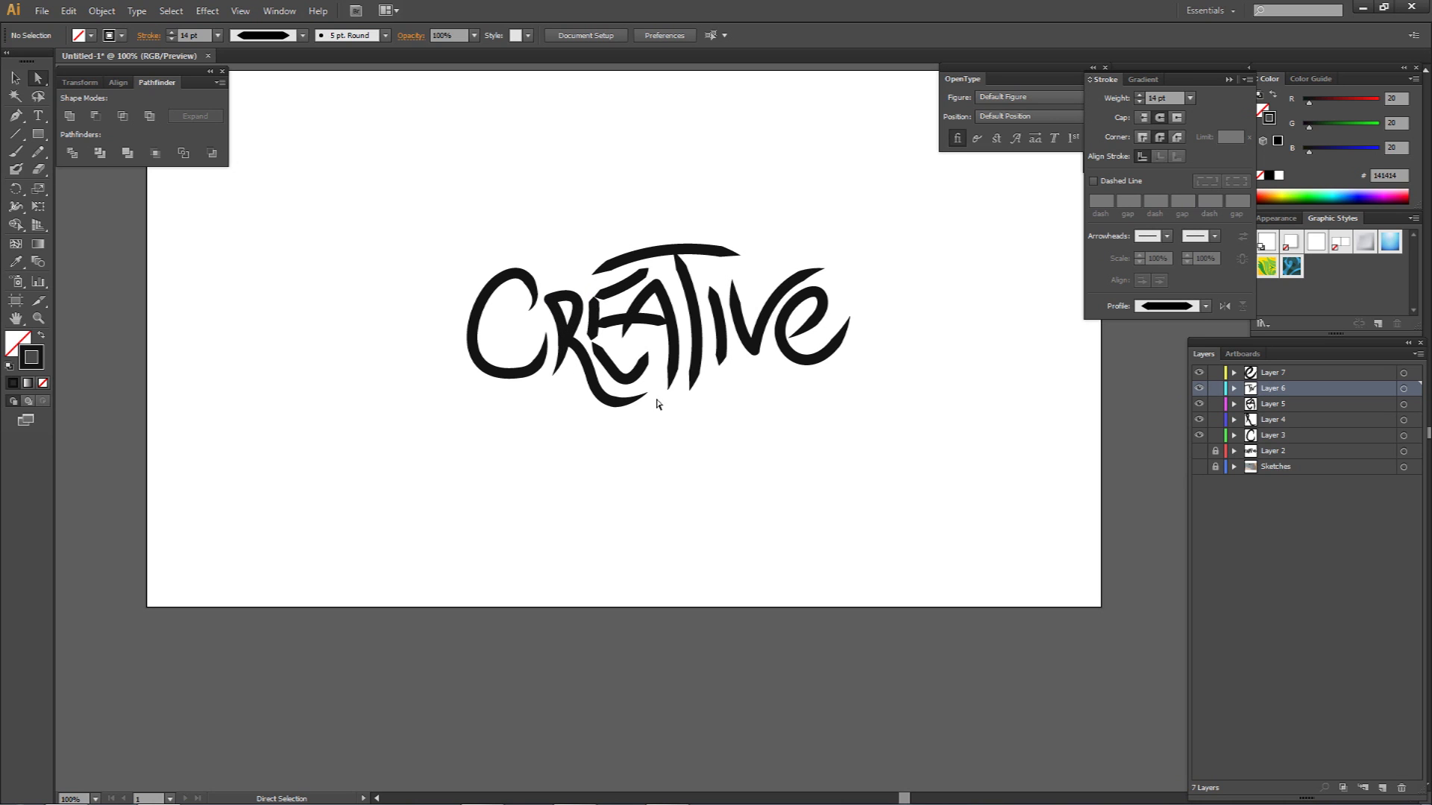
- Try the width profile that narrows from a thick start to a thin end on all the letter strokes
{"action": "left_click_drag", "start_coordinate": [394, 205], "coordinate": [987, 471]}
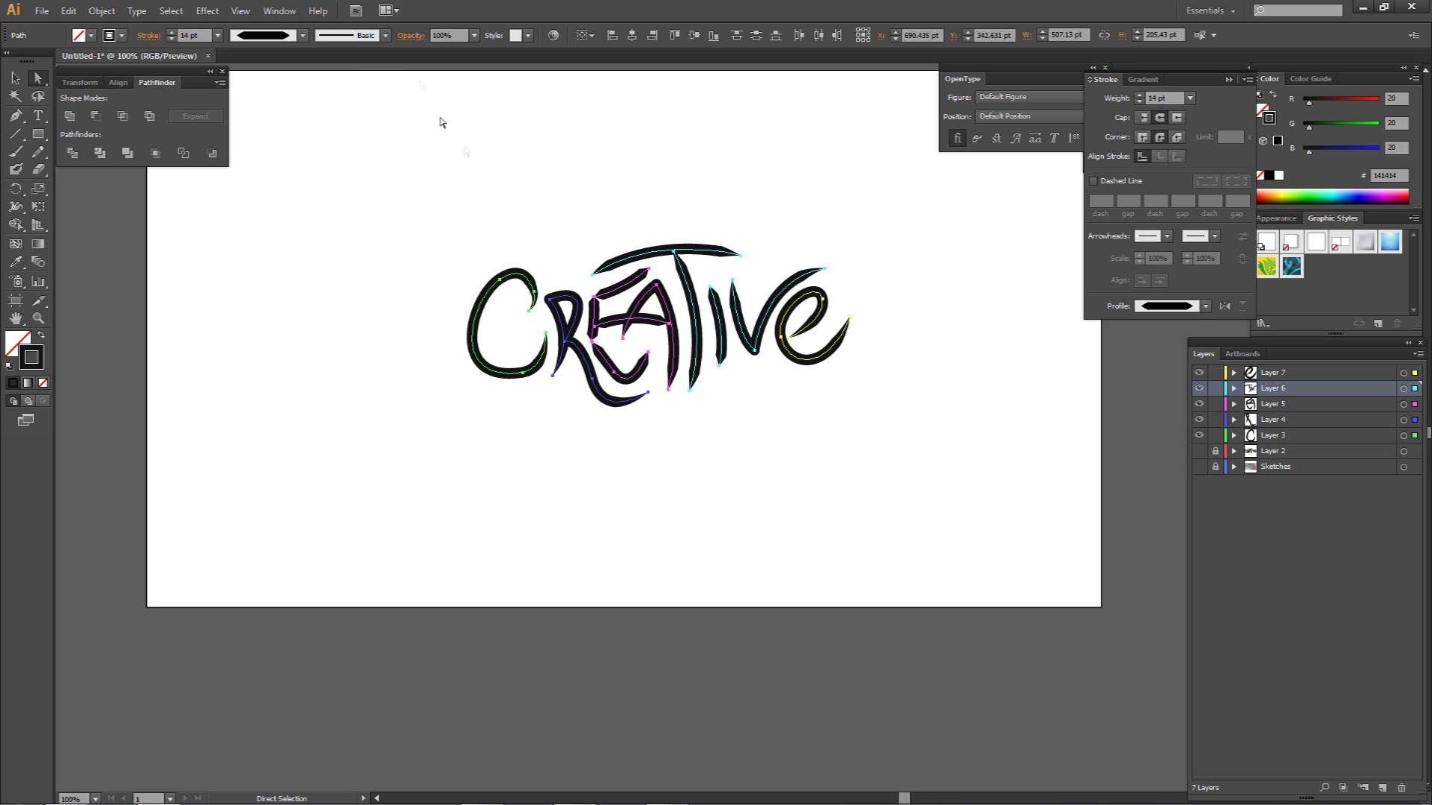
{"action": "left_click", "coordinate": [302, 36]}
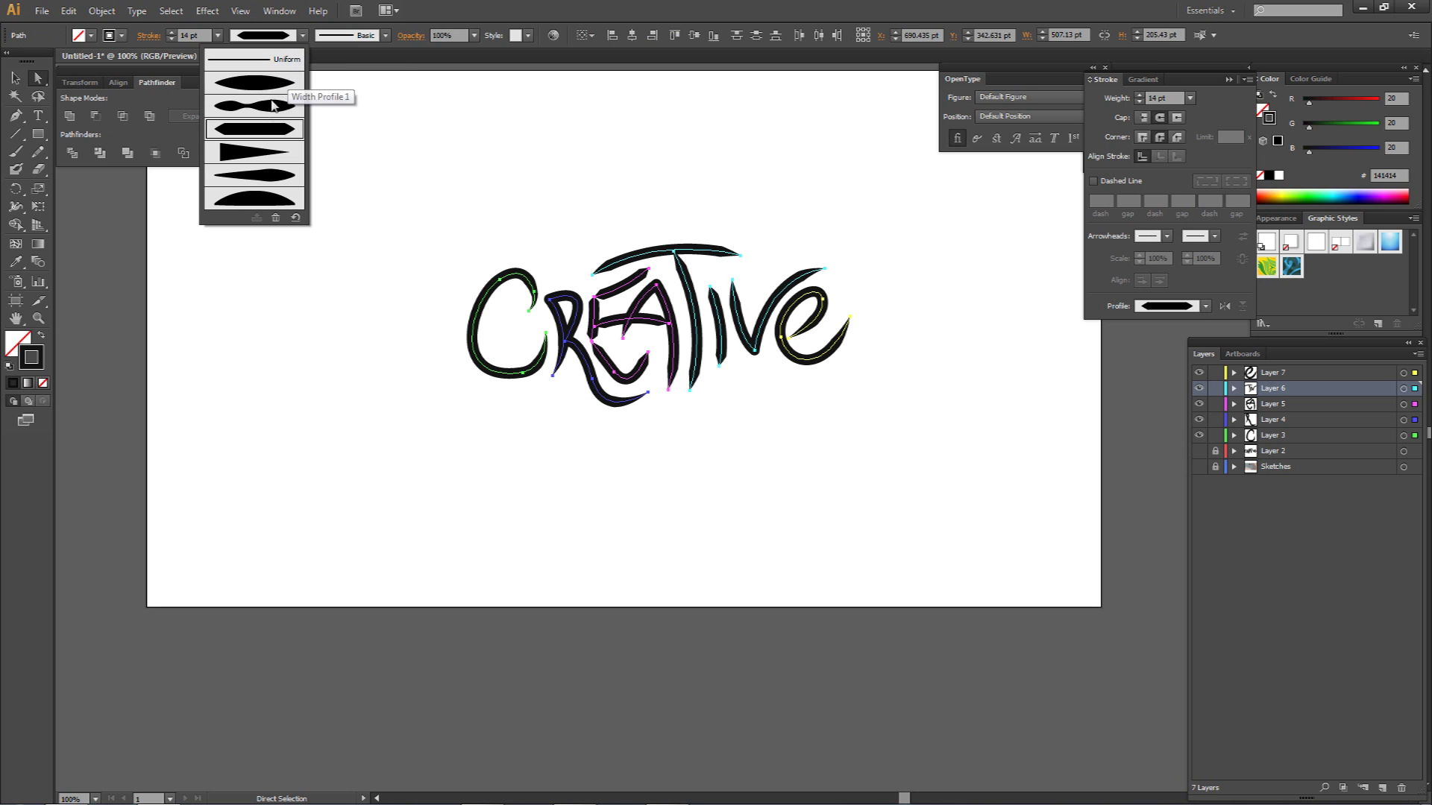
{"action": "left_click", "coordinate": [254, 153]}
{"action": "left_click", "coordinate": [403, 197]}
{"action": "left_click_drag", "start_coordinate": [446, 220], "coordinate": [799, 496]}
{"action": "left_click", "coordinate": [532, 325]}
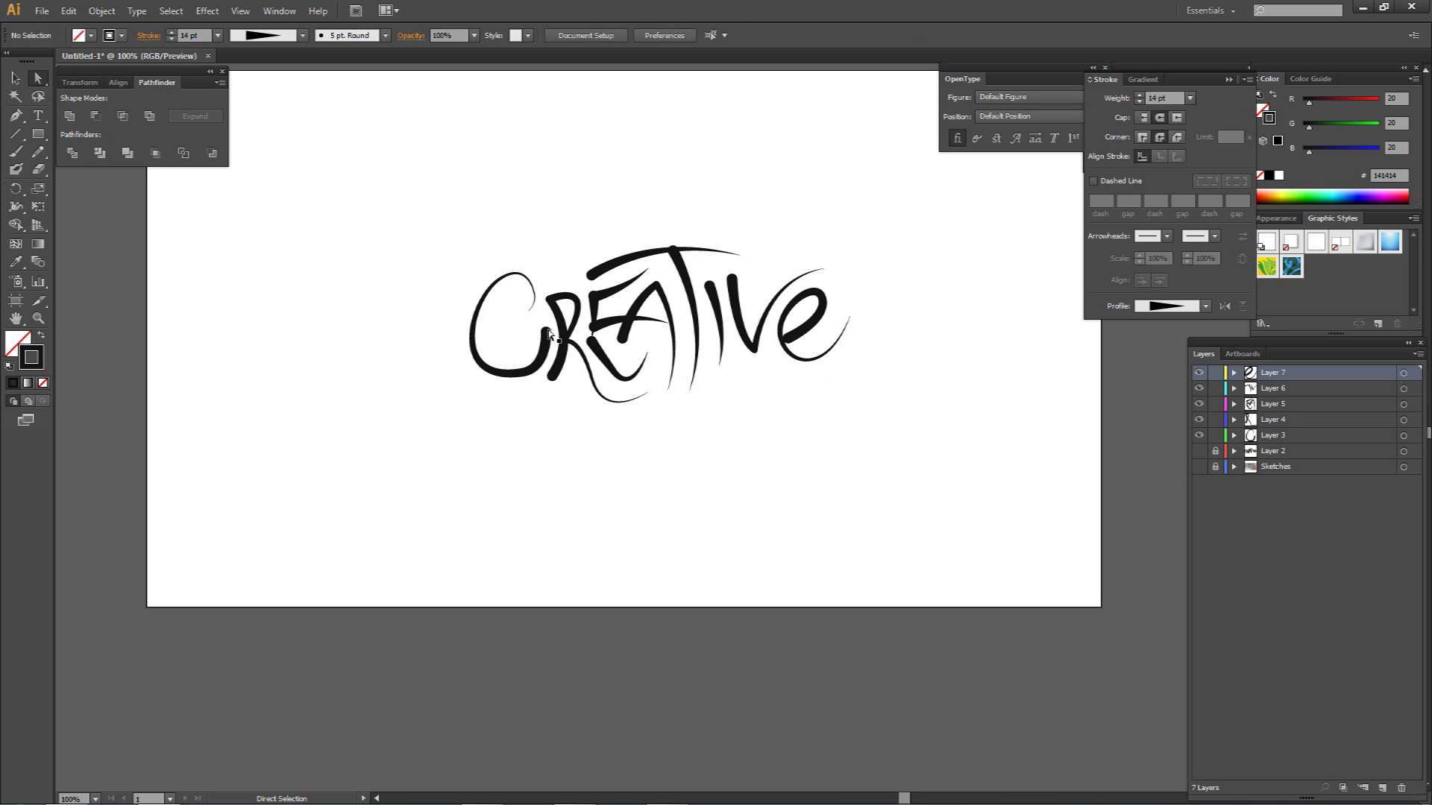
- Try the arched, flat-bottomed width profile on all the letter strokes, and set them back to Uniform
{"action": "left_click_drag", "start_coordinate": [431, 216], "coordinate": [958, 451]}
{"action": "left_click", "coordinate": [299, 38]}
{"action": "left_click", "coordinate": [262, 190]}
{"action": "left_click", "coordinate": [364, 155]}
{"action": "left_click_drag", "start_coordinate": [378, 168], "coordinate": [968, 472]}
{"action": "left_click", "coordinate": [303, 36]}
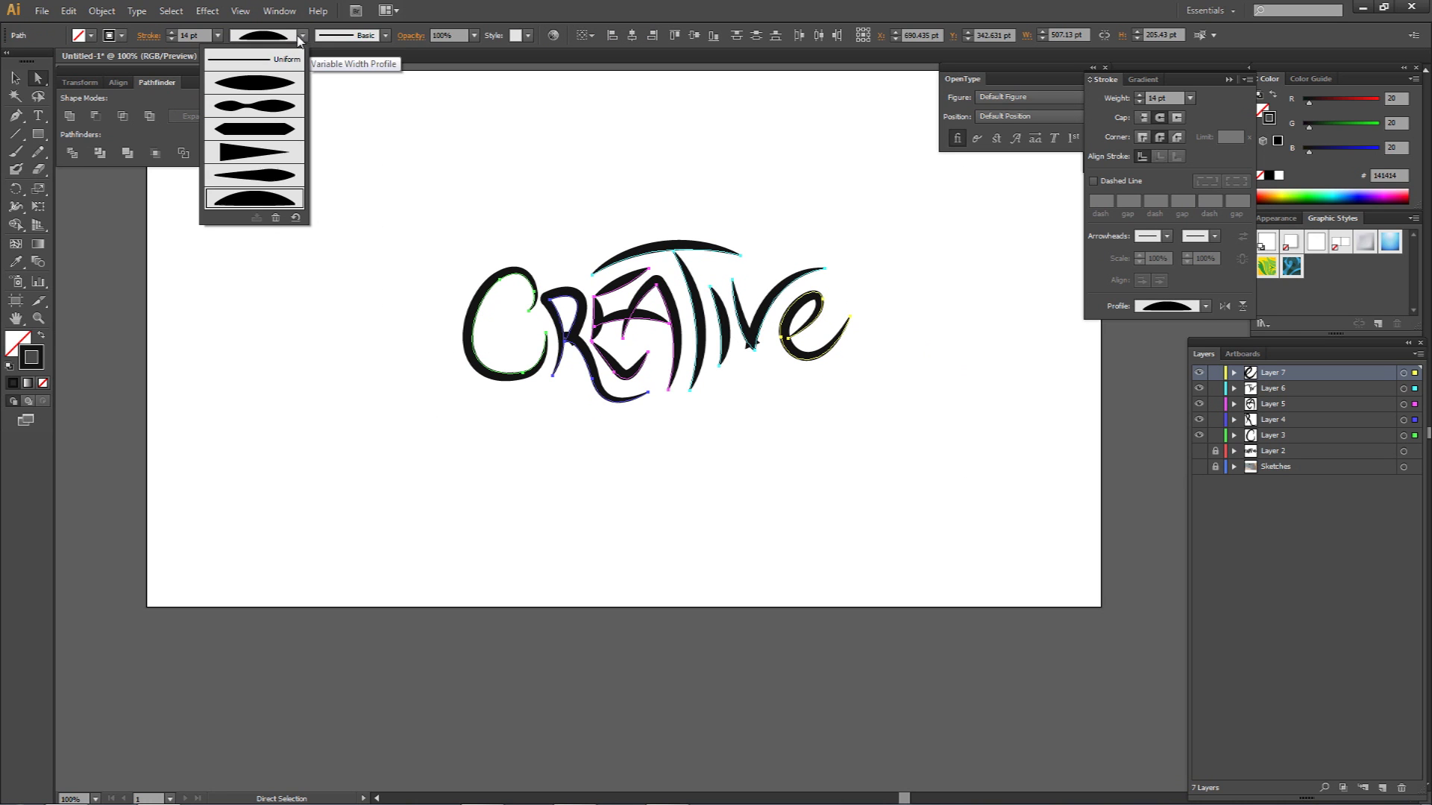
{"action": "left_click", "coordinate": [256, 68]}
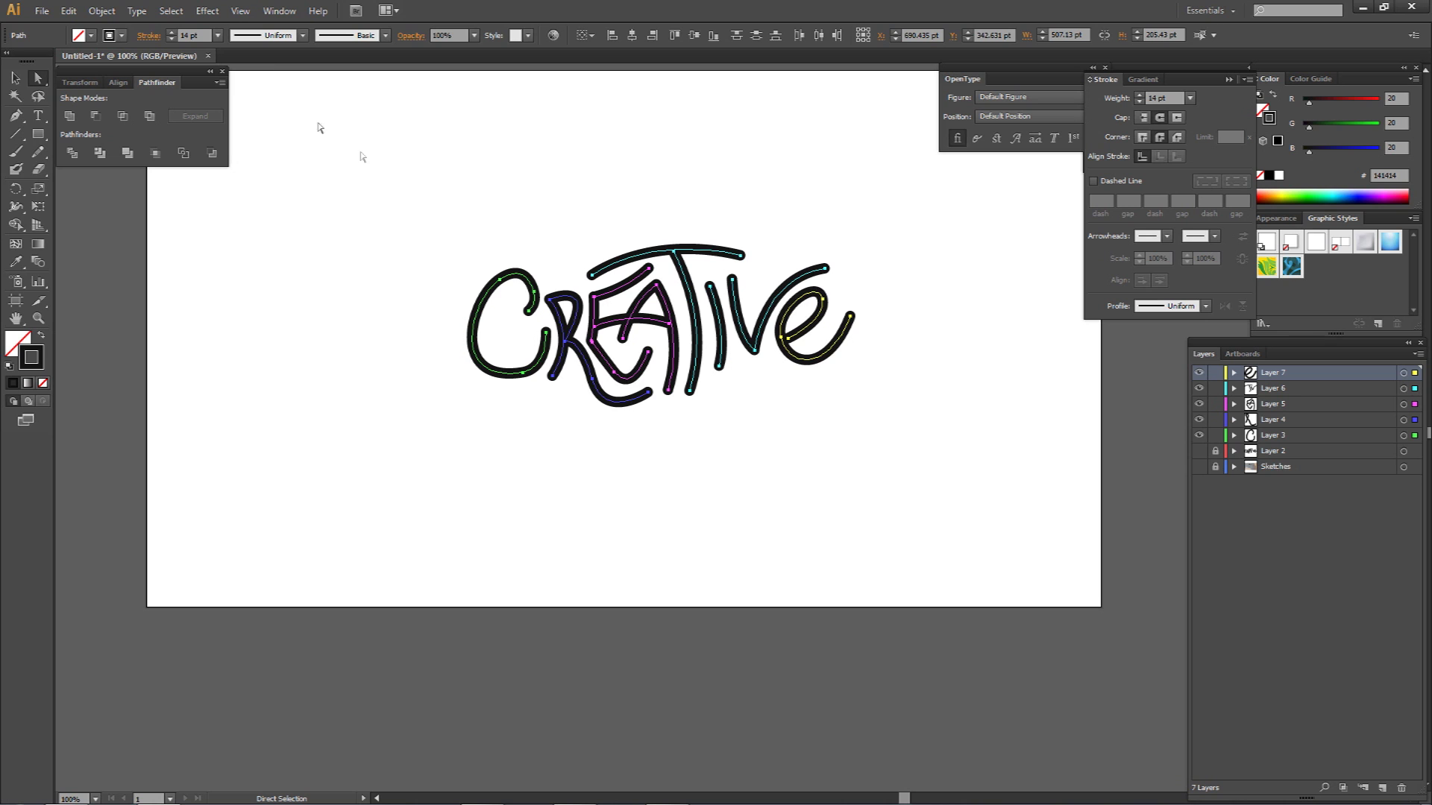
{"action": "left_click", "coordinate": [436, 191]}
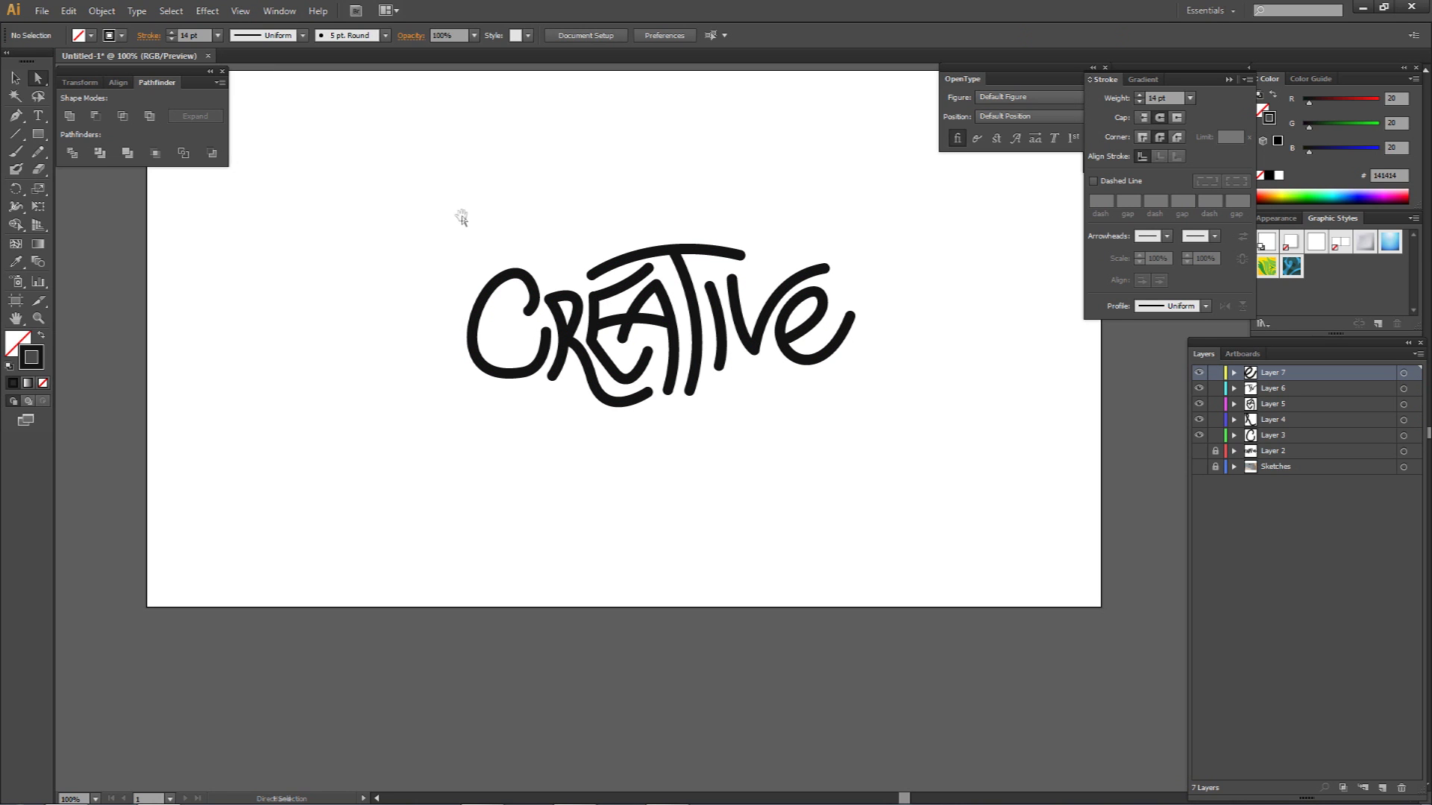
- Draw a long, thin rounded rectangle about 506 × 22 pt in the empty area above the lettering
{"action": "left_click_drag", "start_coordinate": [462, 216], "coordinate": [558, 233]}
{"action": "left_click", "coordinate": [38, 135]}
{"action": "left_click_drag", "start_coordinate": [36, 133], "coordinate": [95, 154]}
{"action": "left_click_drag", "start_coordinate": [329, 152], "coordinate": [541, 201]}
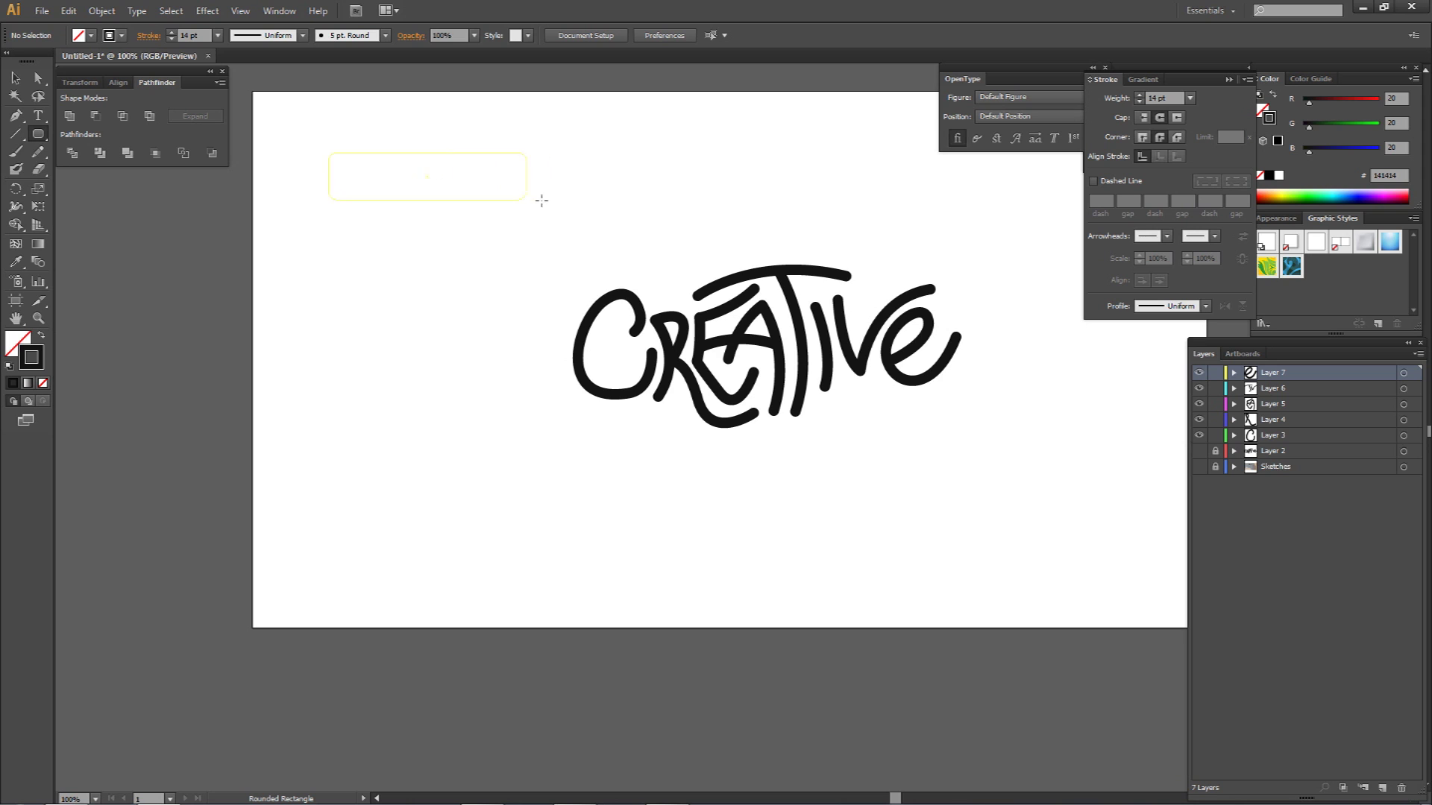
{"action": "left_click_drag", "start_coordinate": [630, 171], "coordinate": [705, 170]}
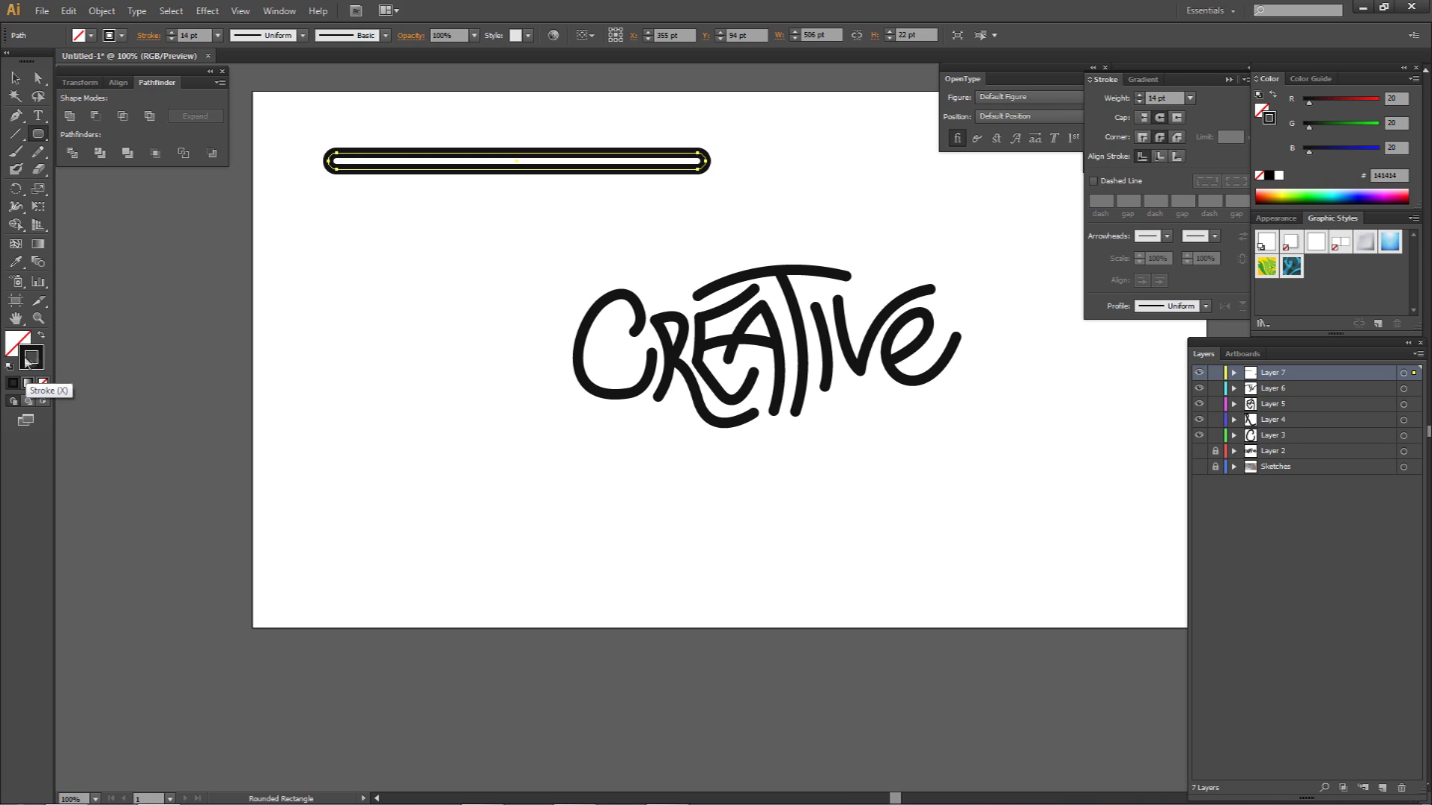
- Remove the rounded rectangle's stroke and fill it with solid #141414
{"action": "left_click", "coordinate": [42, 383]}
{"action": "left_click", "coordinate": [15, 349]}
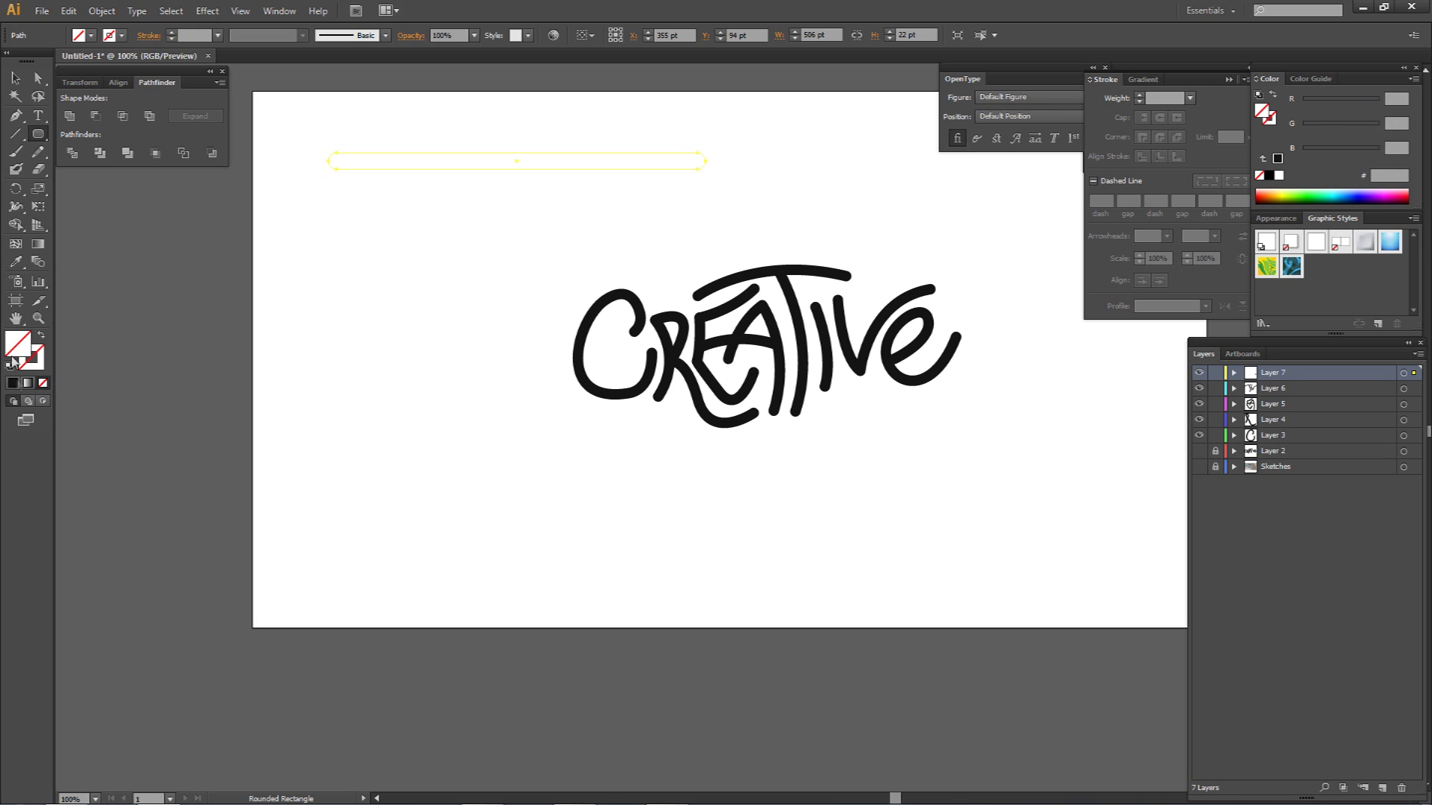
{"action": "left_click", "coordinate": [12, 383]}
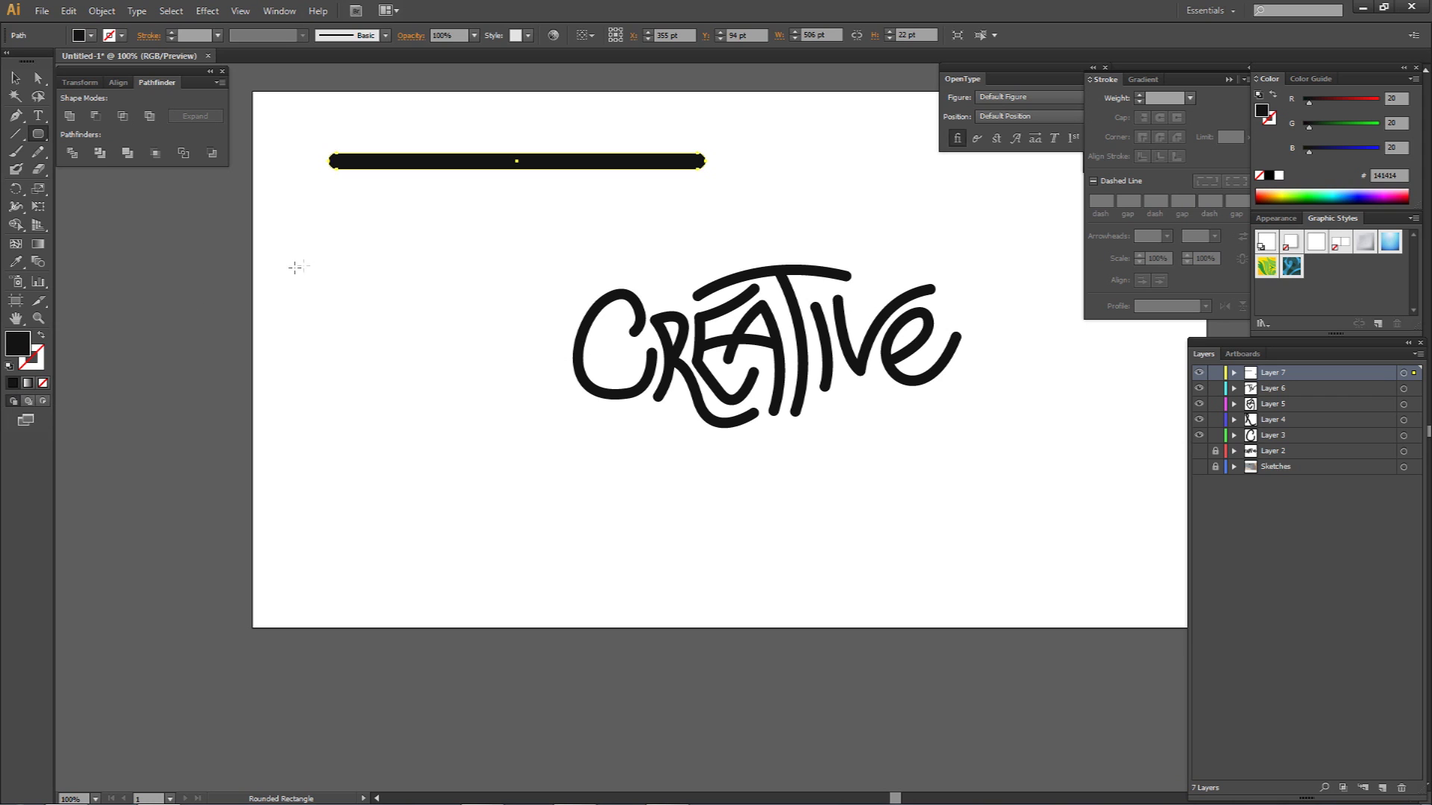
{"action": "key", "text": "a"}
{"action": "left_click", "coordinate": [411, 251]}
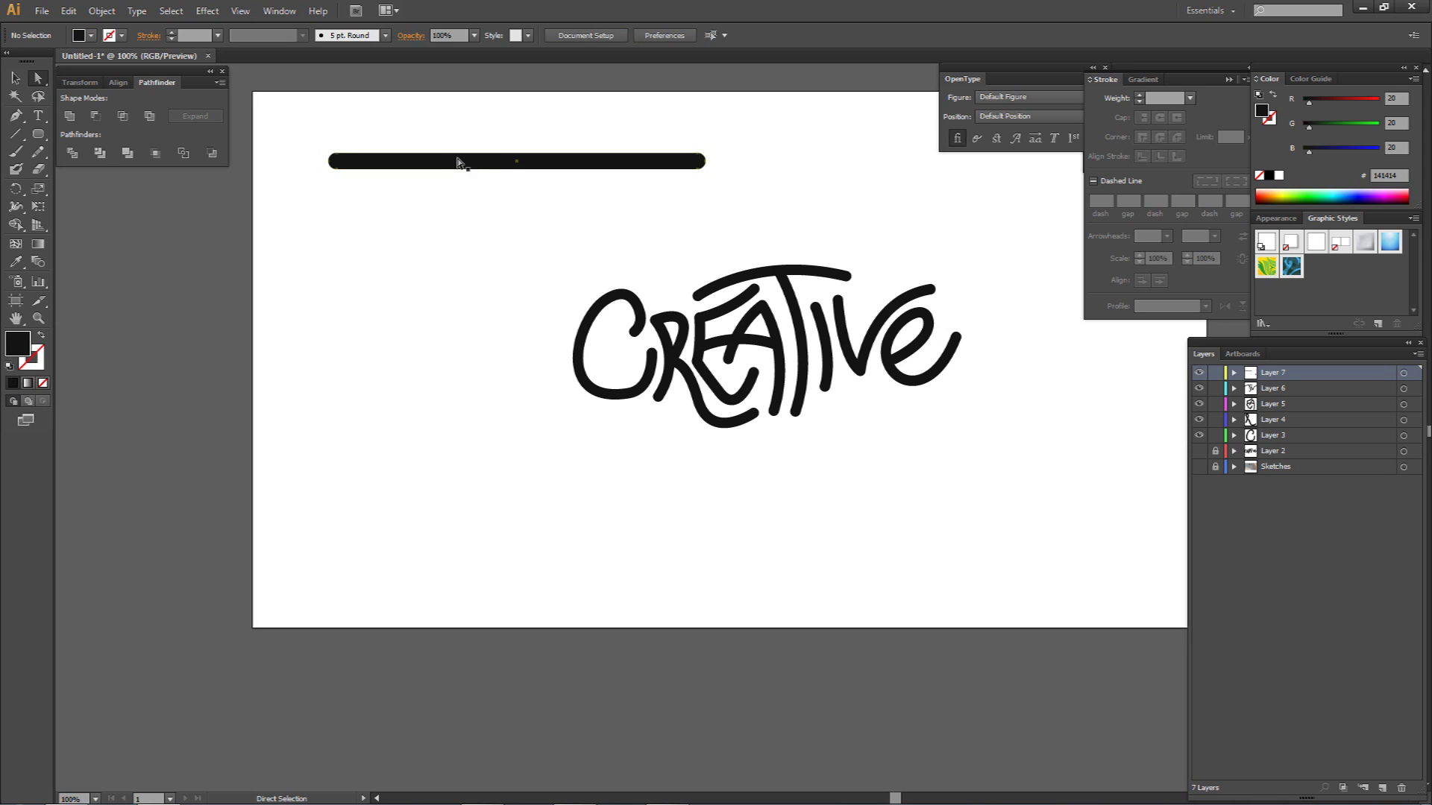
- Slim the filled bar down to a height of about 15 pt
{"action": "left_click", "coordinate": [458, 161]}
{"action": "key", "text": "v"}
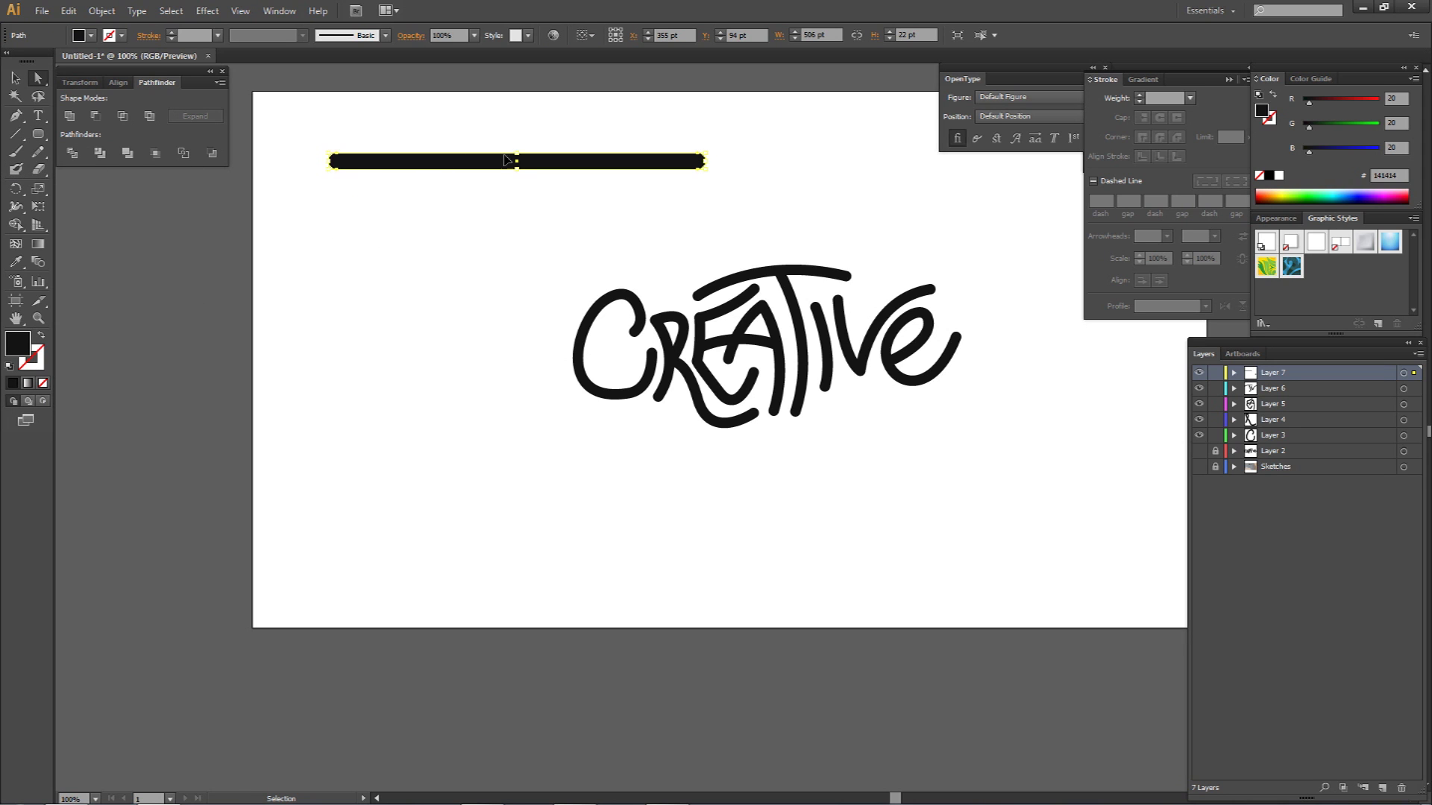
{"action": "left_click_drag", "start_coordinate": [518, 154], "coordinate": [517, 159]}
{"action": "key", "text": "a"}
{"action": "left_click", "coordinate": [515, 142]}
{"action": "left_click_drag", "start_coordinate": [291, 142], "coordinate": [772, 201]}
{"action": "left_click", "coordinate": [507, 138]}
- Try moving the bar slightly right and down, and undo the move
{"action": "left_click_drag", "start_coordinate": [439, 164], "coordinate": [477, 167]}
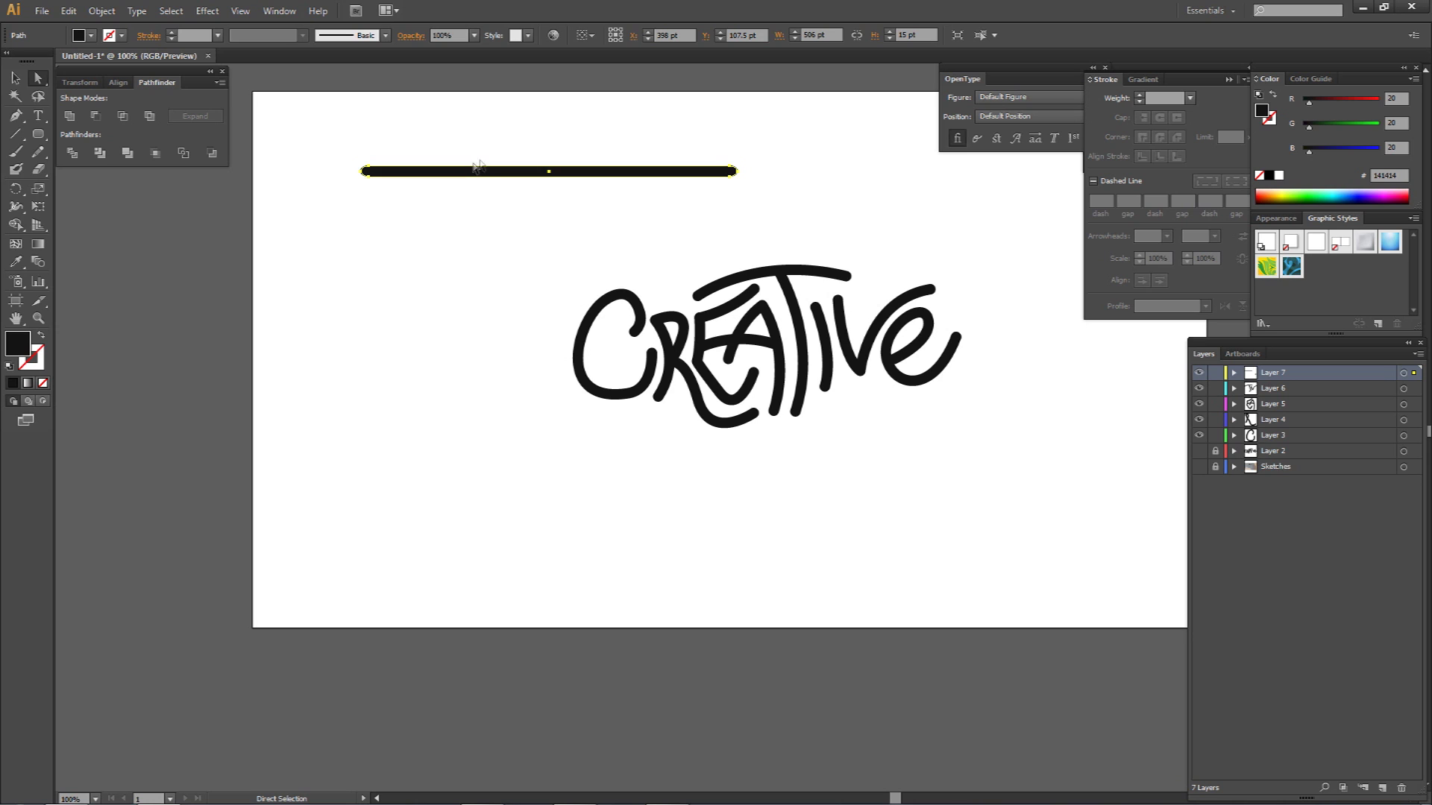
{"action": "key", "text": "ctrl+z"}
{"action": "left_click", "coordinate": [281, 198]}
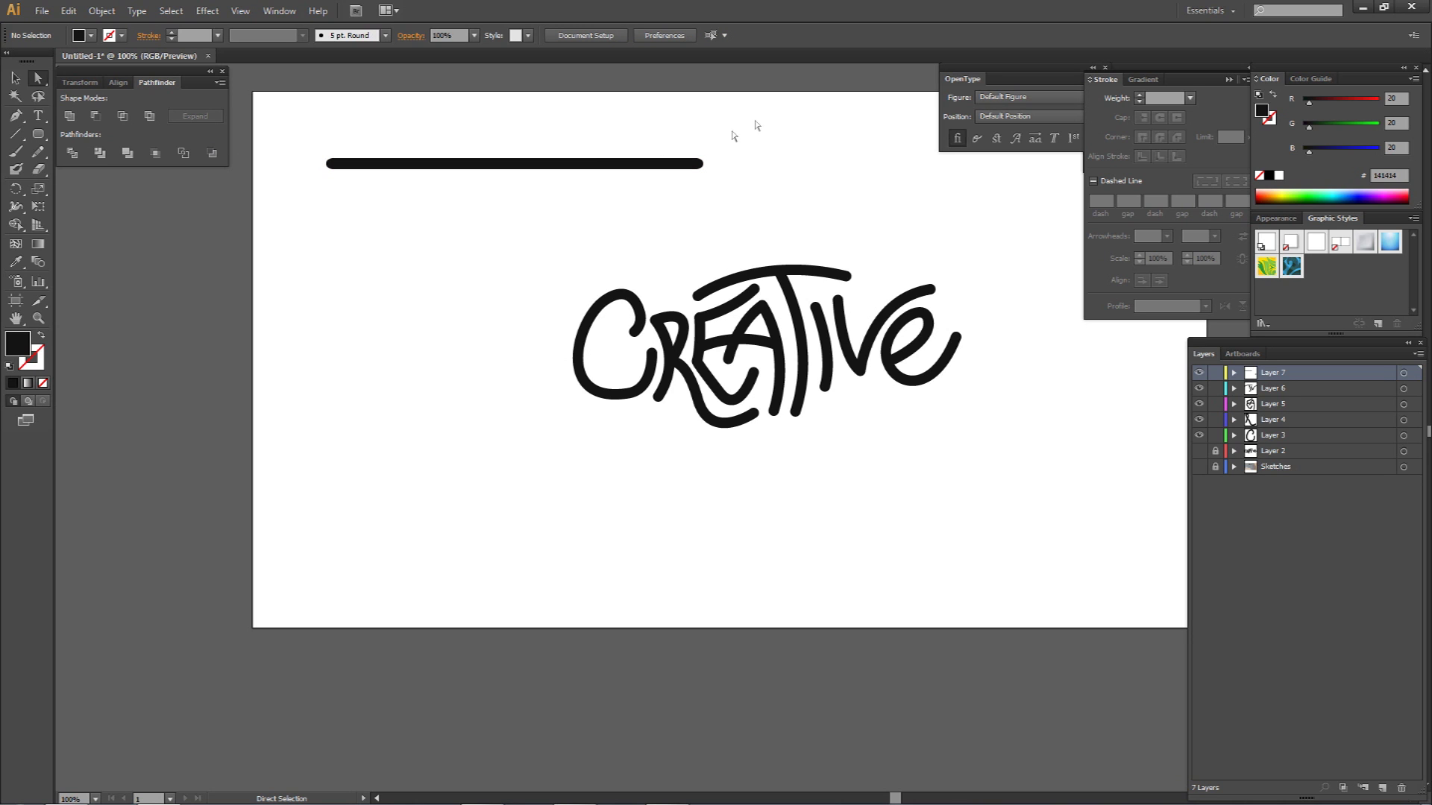
- Roughen the bar's edges along its full length with the Wrinkle tool
{"action": "left_click", "coordinate": [409, 166]}
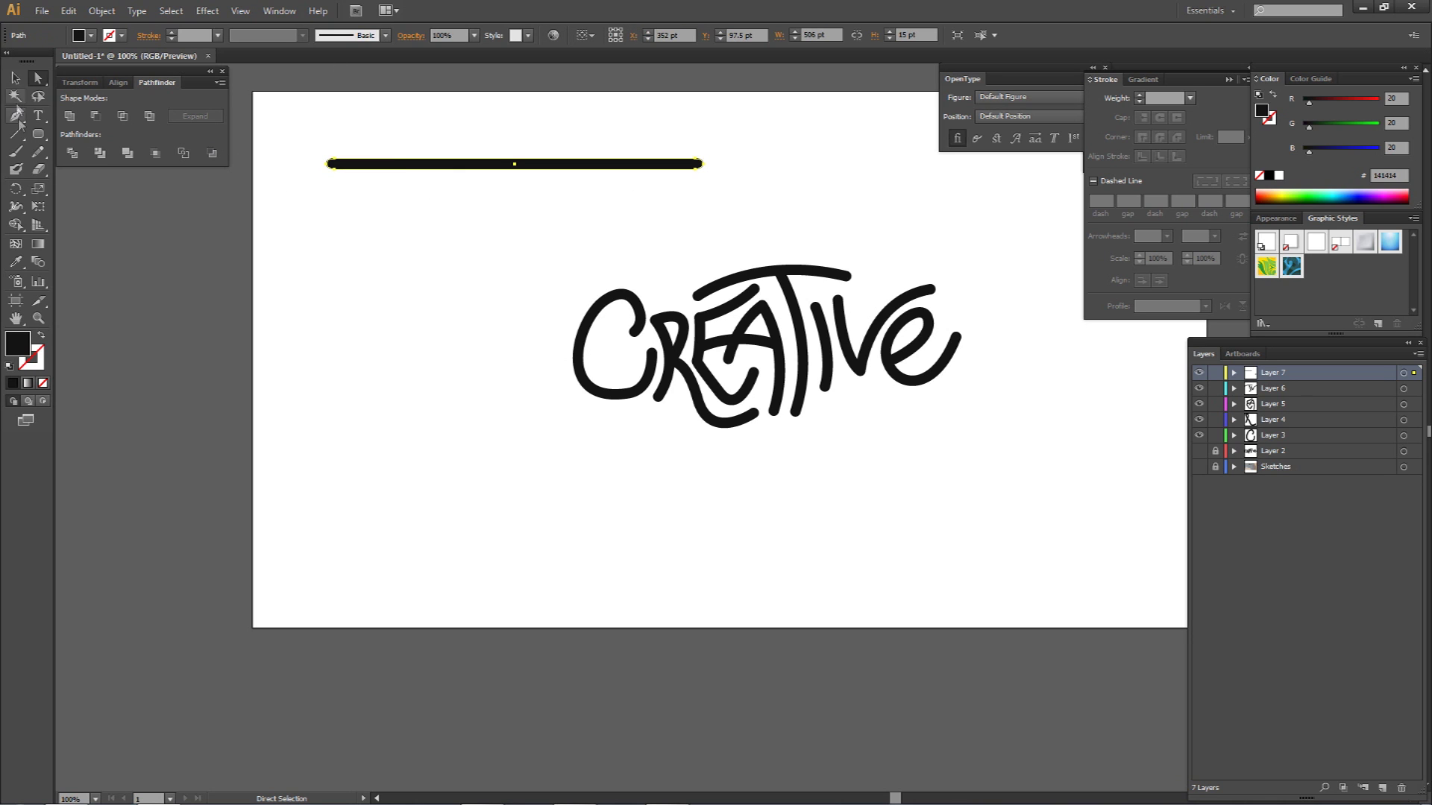
{"action": "left_click", "coordinate": [15, 211]}
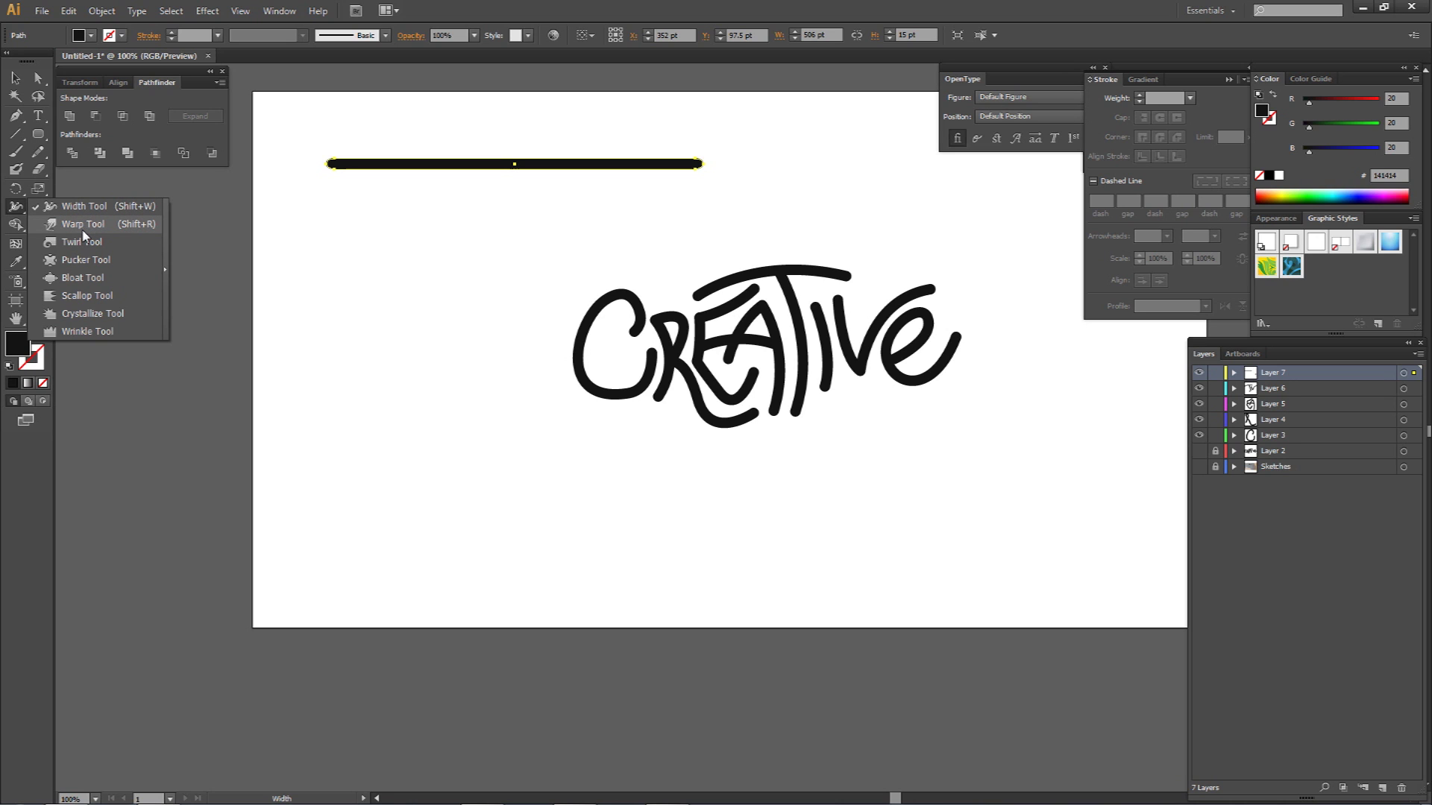
{"action": "left_click_drag", "start_coordinate": [84, 235], "coordinate": [86, 331]}
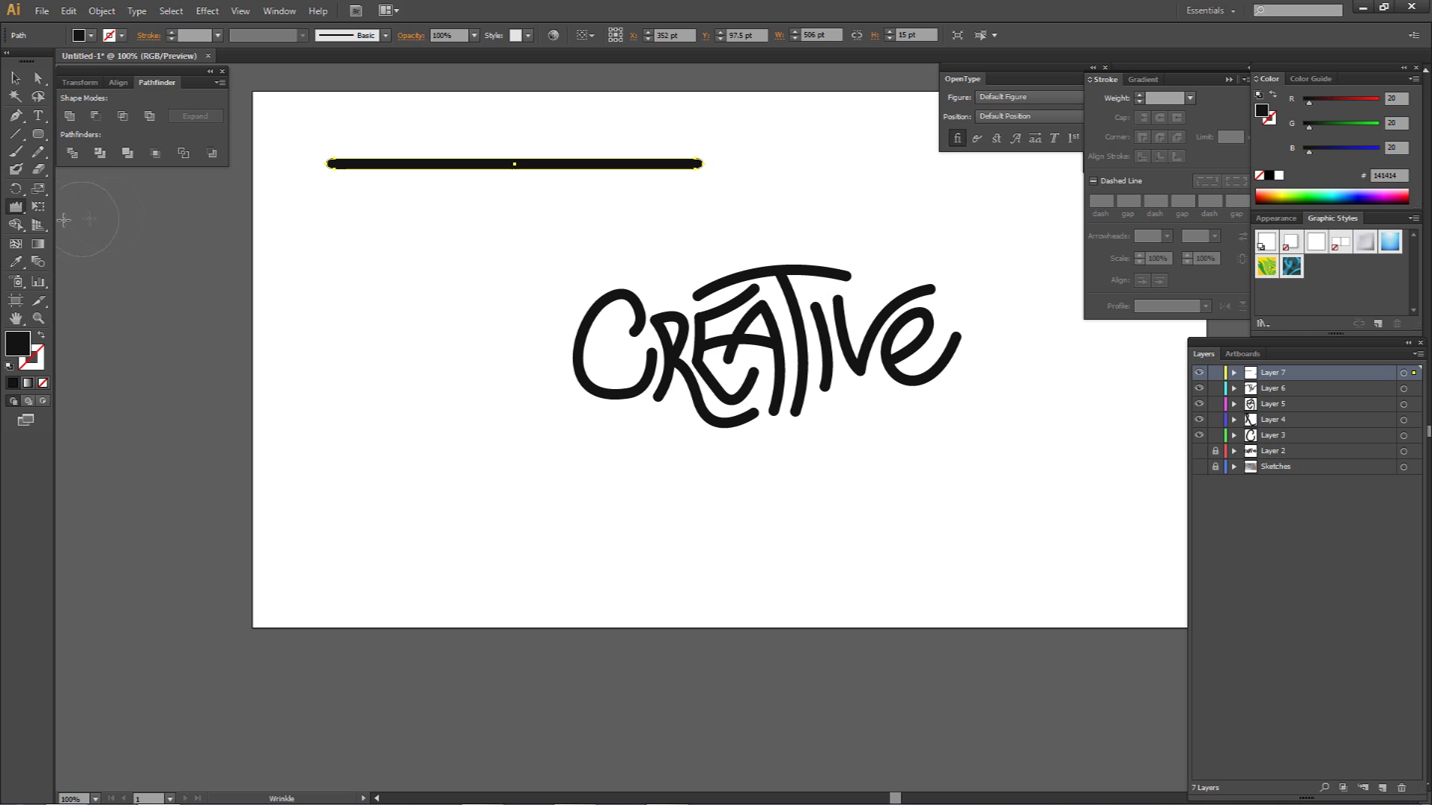
{"action": "mouse_move", "coordinate": [333, 165]}
{"action": "left_mouse_down"}
{"action": "mouse_move", "coordinate": [648, 169]}
{"action": "mouse_move", "coordinate": [728, 147]}
{"action": "left_mouse_up"}
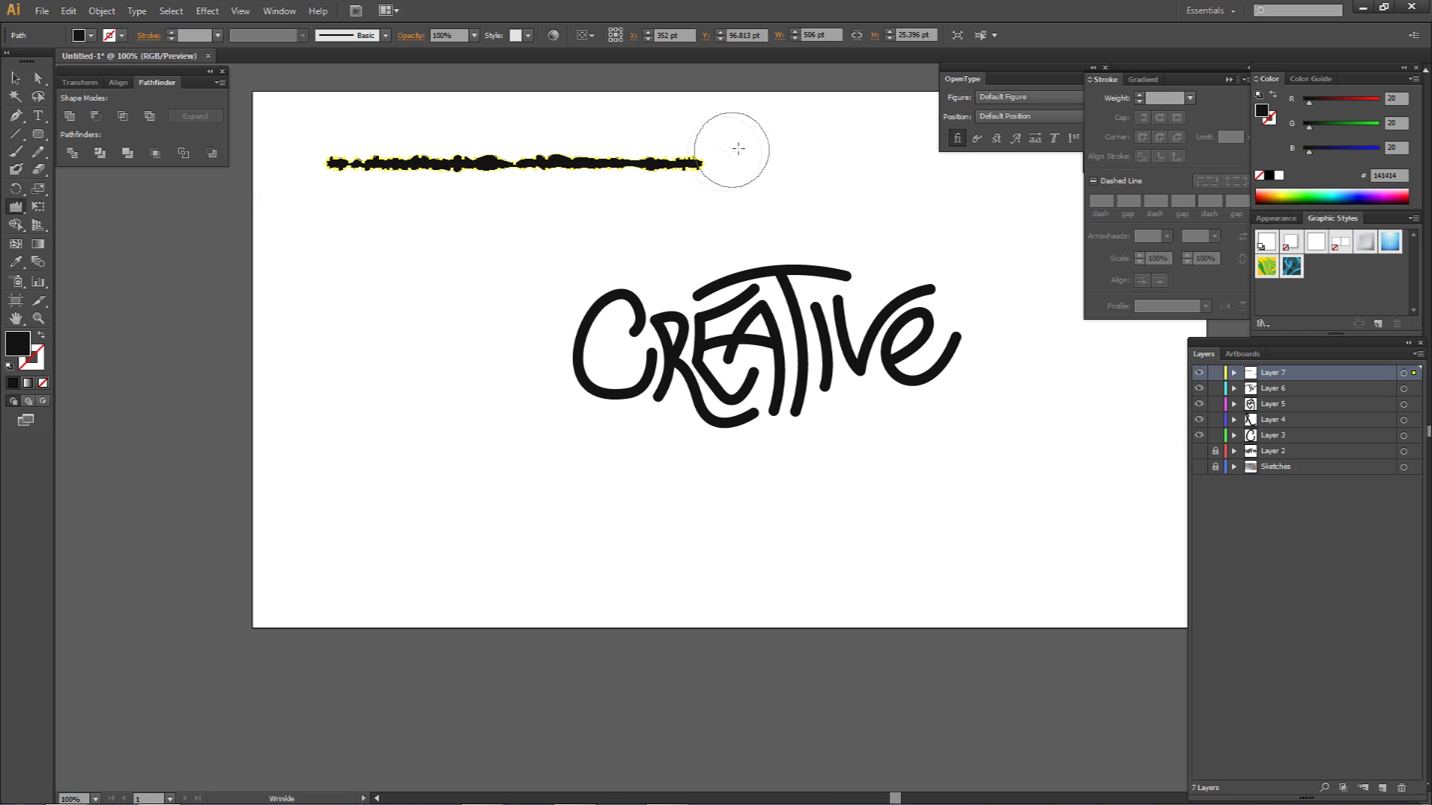
{"action": "key", "text": "a"}
{"action": "left_click", "coordinate": [752, 152]}
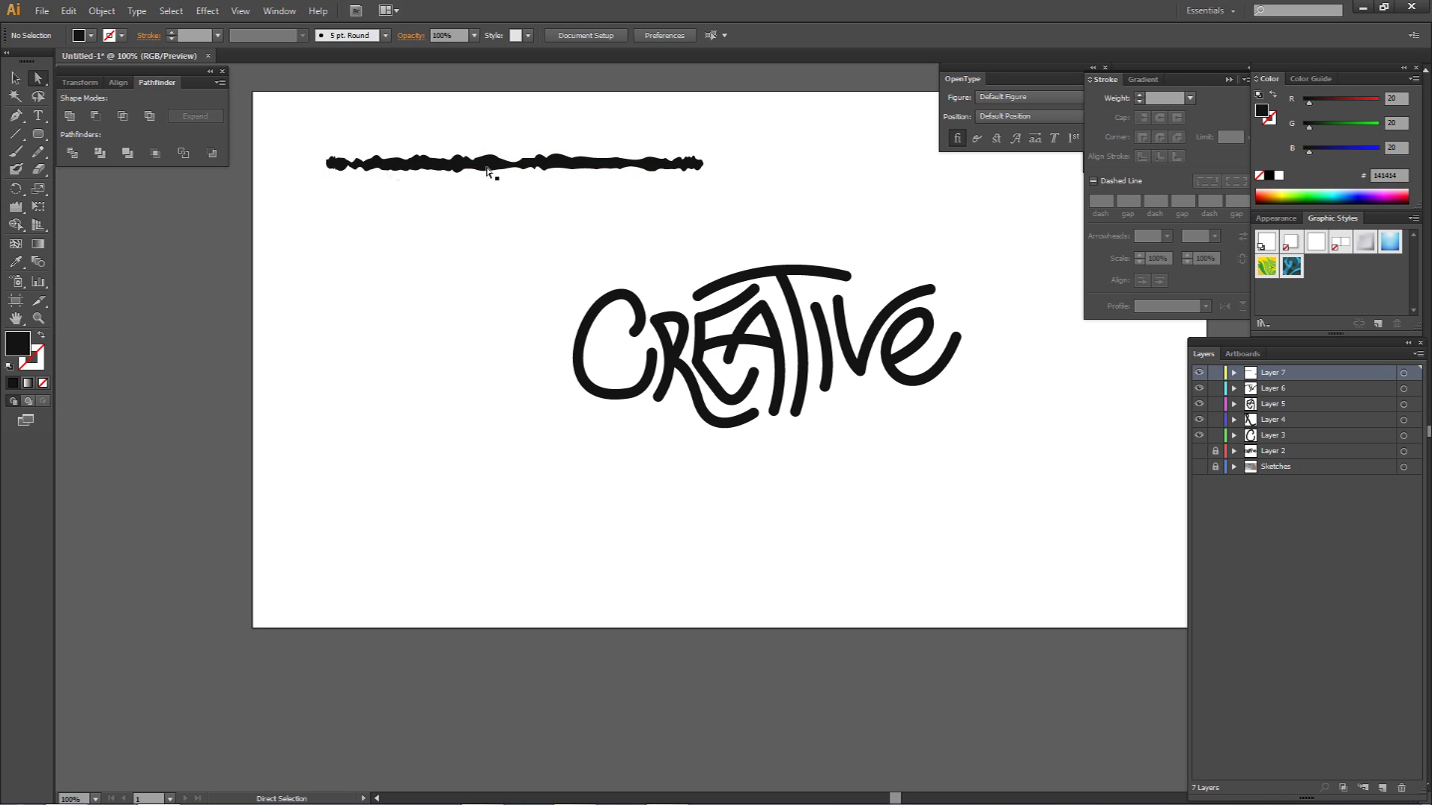
- Save the wrinkled bar as a new Art Brush, keeping Stretch to Fit Stroke Length and the other default options
{"action": "left_click_drag", "start_coordinate": [308, 143], "coordinate": [810, 210]}
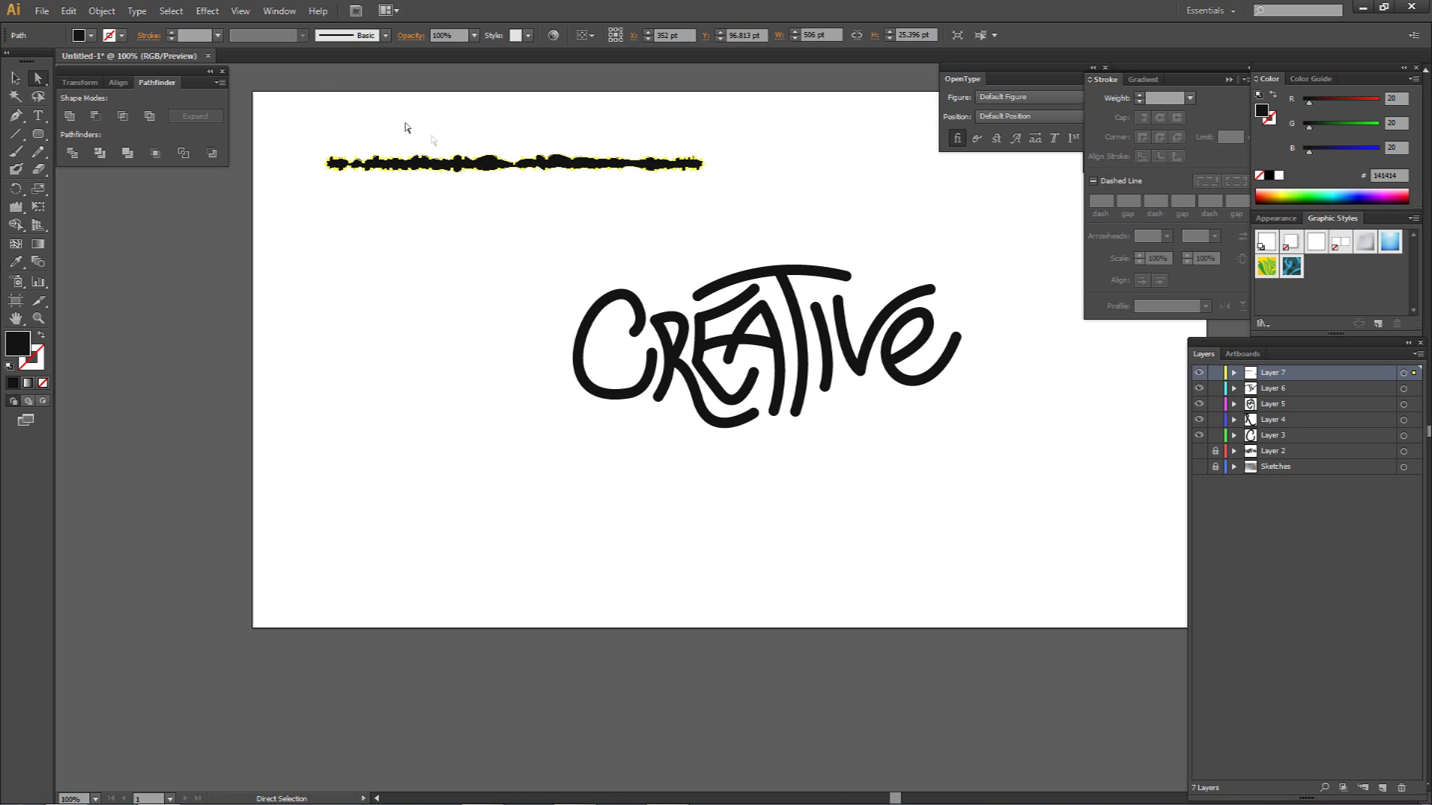
{"action": "left_click", "coordinate": [386, 35]}
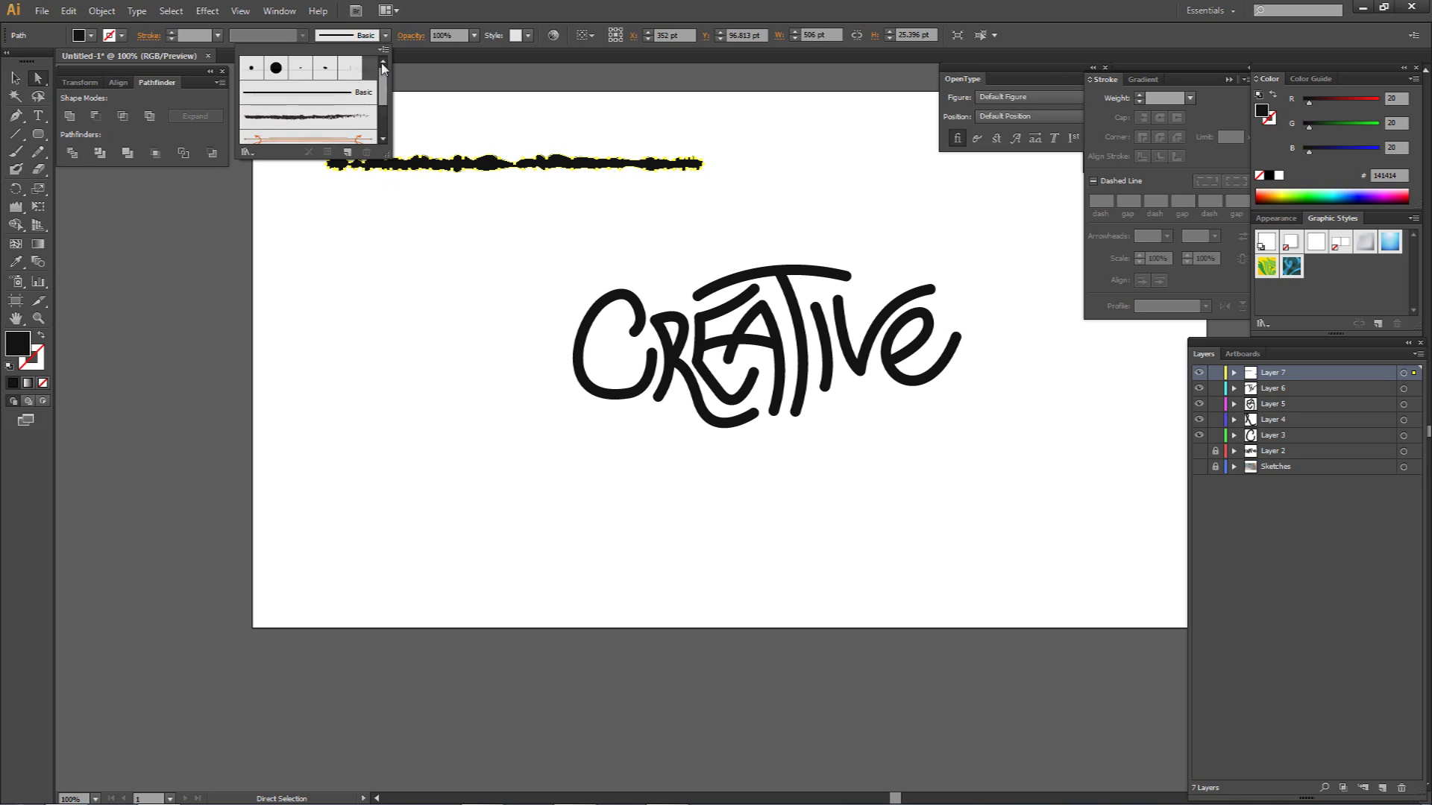
{"action": "mouse_move", "coordinate": [382, 77]}
{"action": "left_mouse_down"}
{"action": "mouse_move", "coordinate": [384, 118]}
{"action": "mouse_move", "coordinate": [383, 75]}
{"action": "left_mouse_up"}
{"action": "left_click", "coordinate": [348, 153]}
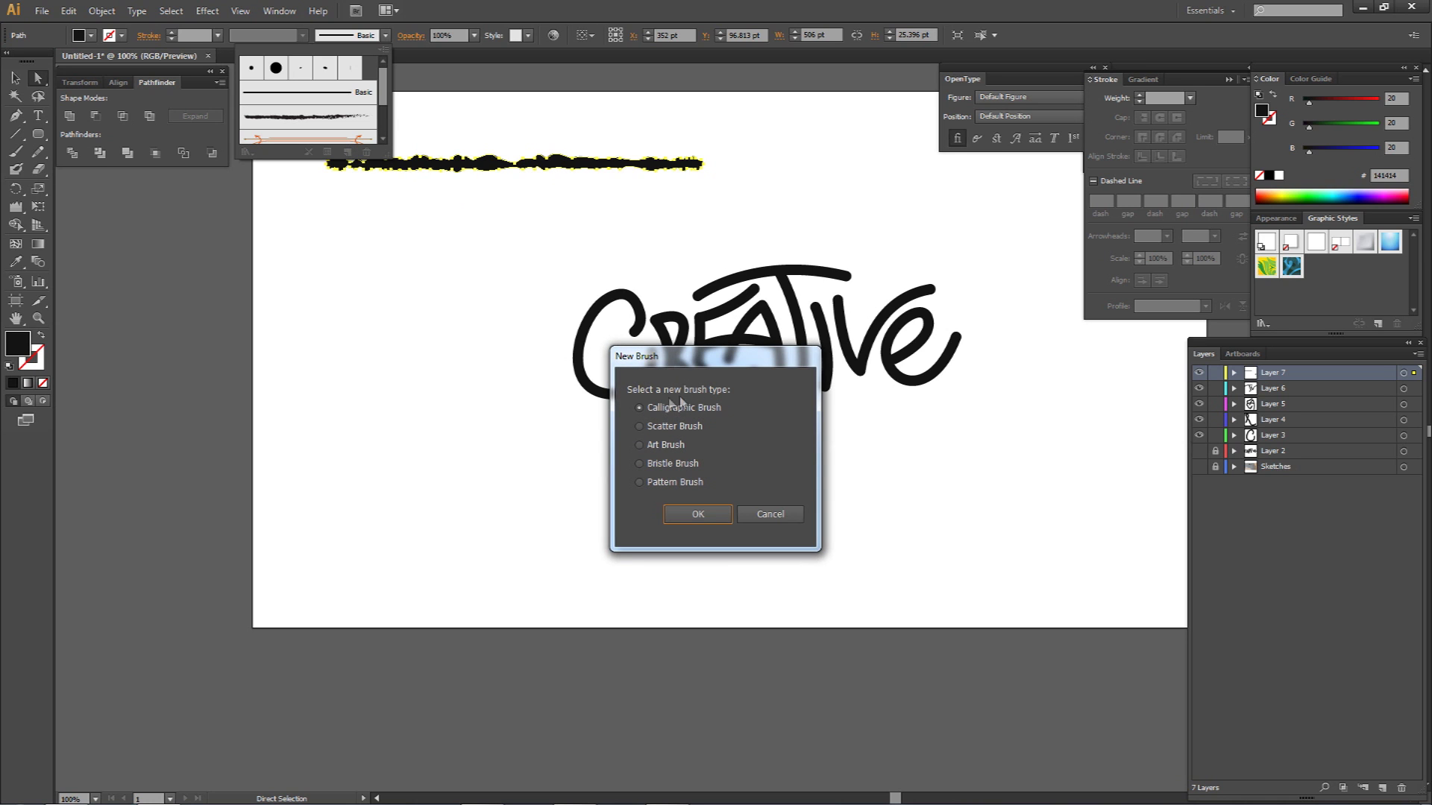
{"action": "left_click", "coordinate": [669, 450]}
{"action": "left_click", "coordinate": [698, 515]}
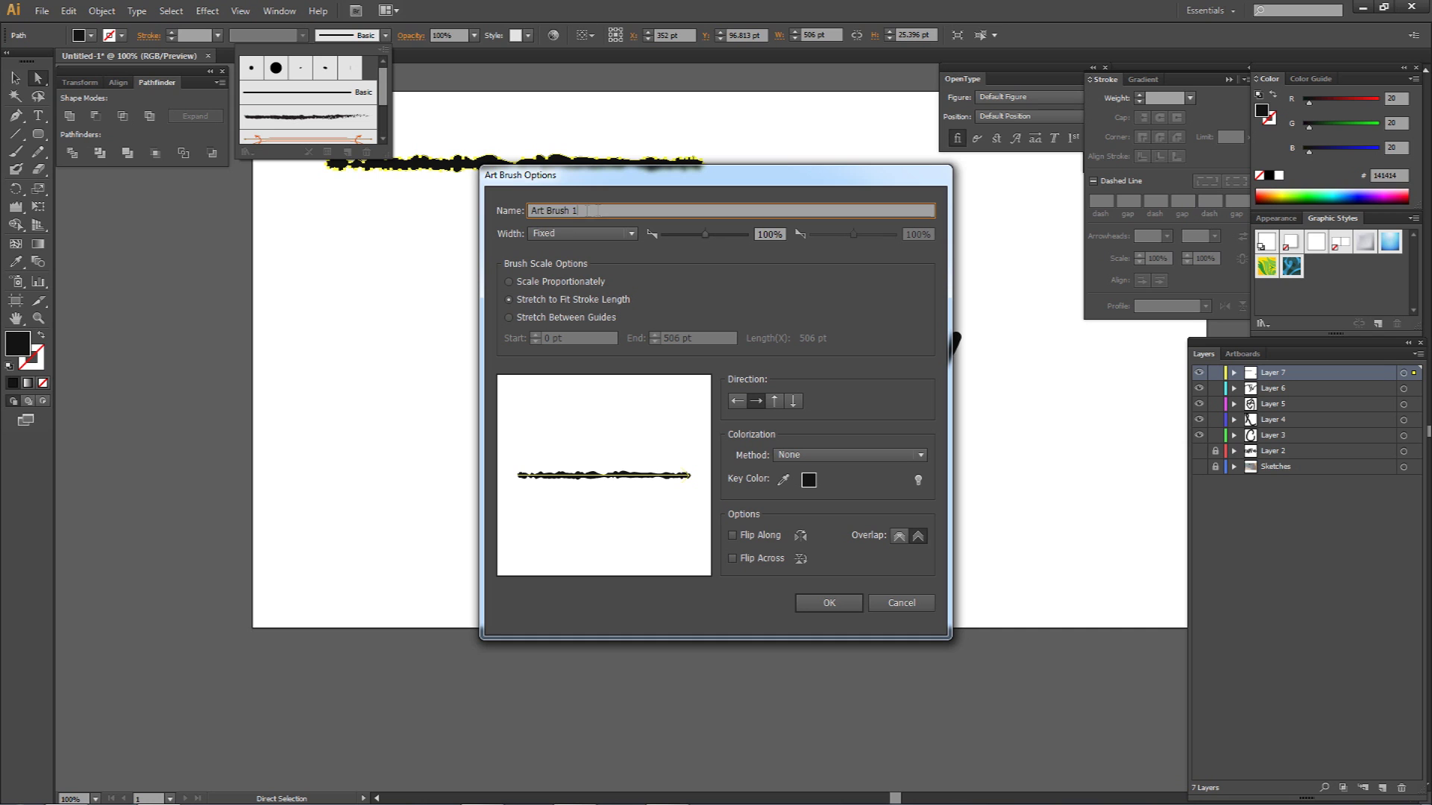
{"action": "left_click", "coordinate": [828, 603]}
- Delete the original wrinkled bar from the artboard
{"action": "left_click_drag", "start_coordinate": [383, 103], "coordinate": [381, 84]}
{"action": "left_click", "coordinate": [458, 116]}
{"action": "left_click", "coordinate": [475, 198]}
{"action": "left_click_drag", "start_coordinate": [333, 111], "coordinate": [572, 231]}
{"action": "key", "text": "Delete"}
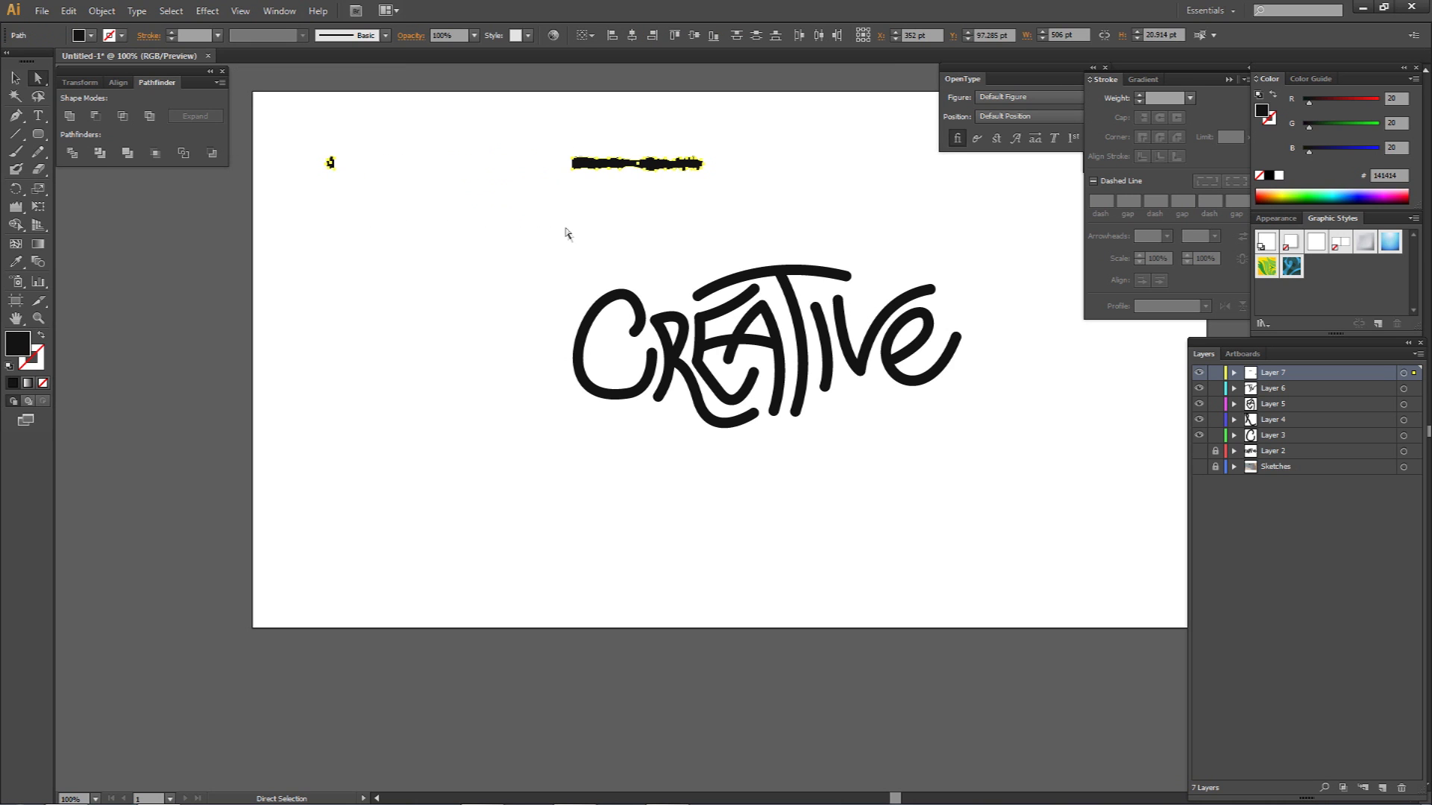
- Draw a horizontal Pen line about 487 pt long above the lettering with a 19 pt stroke, round caps and round corners
{"action": "key", "text": "p"}
{"action": "left_click", "coordinate": [284, 160]}
{"action": "left_click", "coordinate": [647, 194], "text": "shift"}
{"action": "left_click", "coordinate": [1167, 98]}
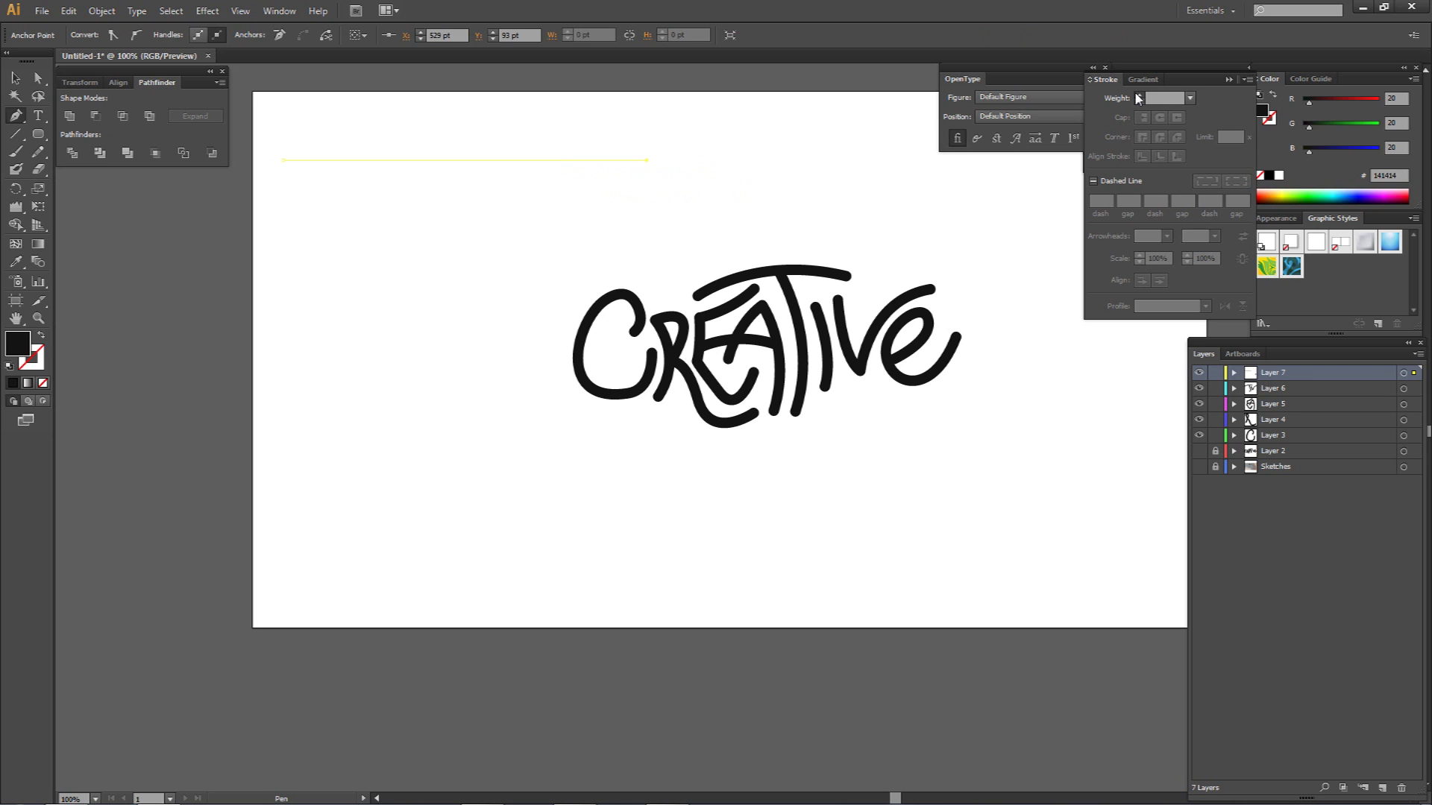
{"action": "scroll", "coordinate": [1169, 98], "scroll_direction": "up", "scroll_amount": 19}
{"action": "left_click", "coordinate": [1160, 118]}
{"action": "left_click", "coordinate": [1159, 137]}
{"action": "key", "text": "a"}
{"action": "left_click", "coordinate": [806, 181]}
- Try the charcoal-like brush on the horizontal line, and replace it with the new wrinkled art brush
{"action": "left_click", "coordinate": [571, 163]}
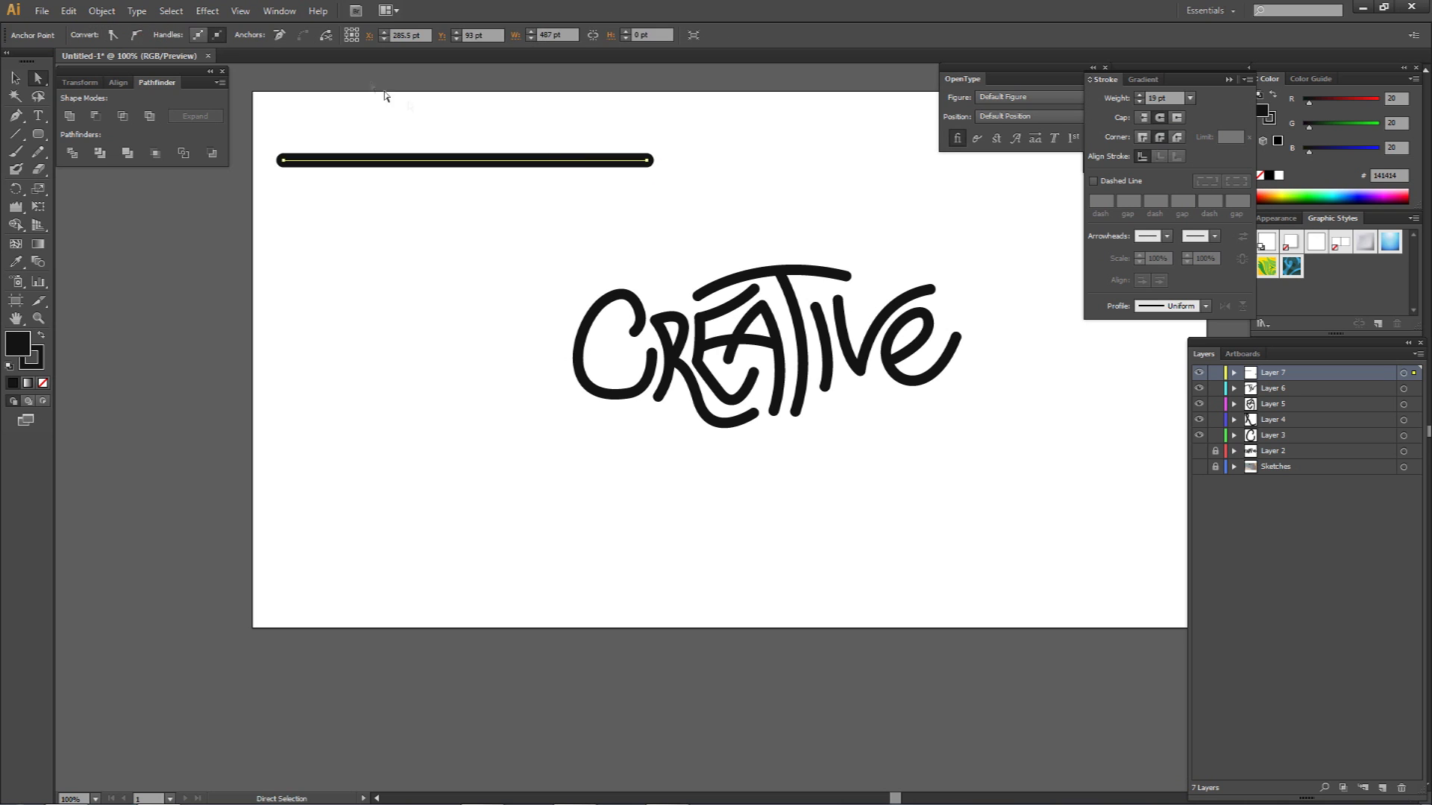
{"action": "left_click", "coordinate": [526, 145]}
{"action": "left_click_drag", "start_coordinate": [260, 130], "coordinate": [647, 230]}
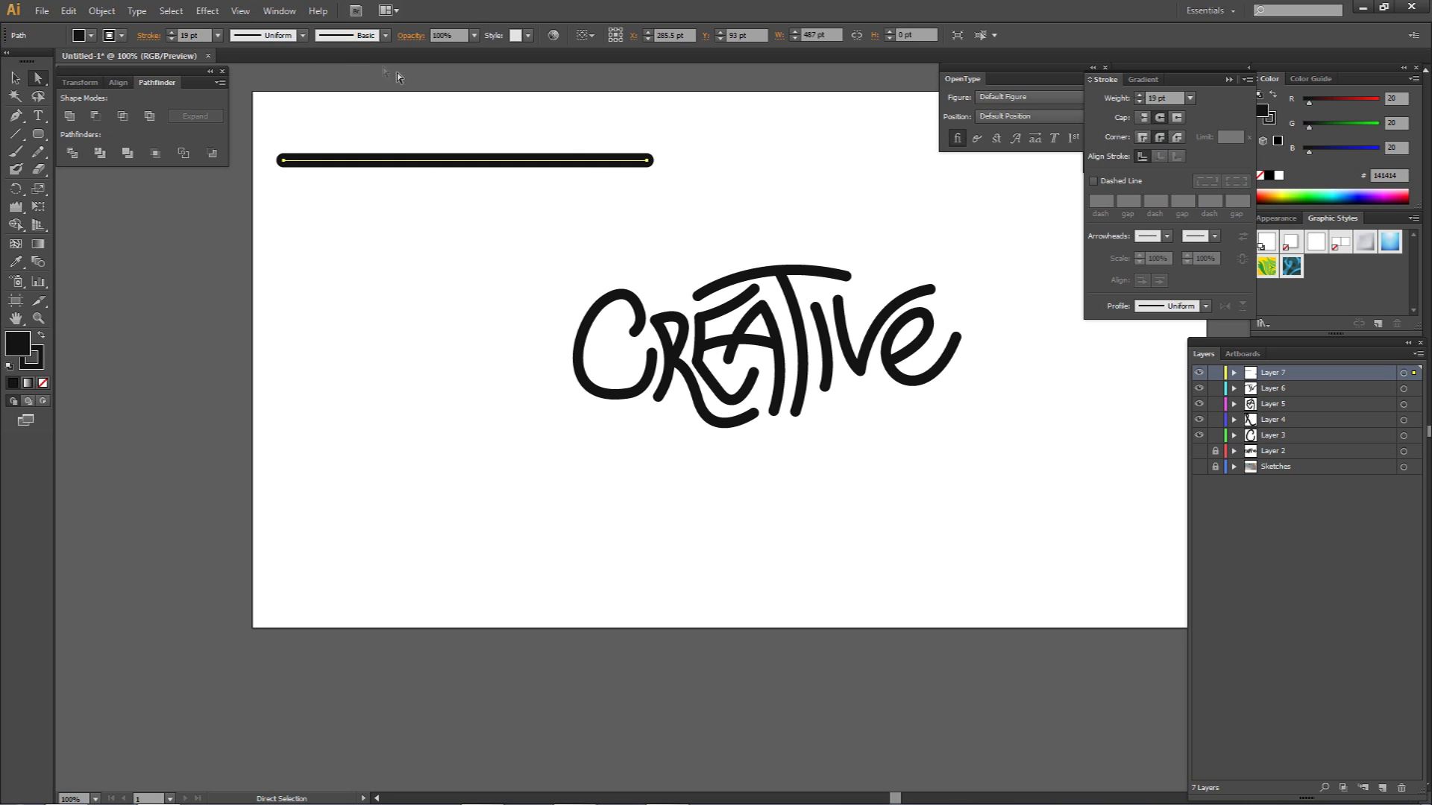
{"action": "left_click", "coordinate": [385, 35]}
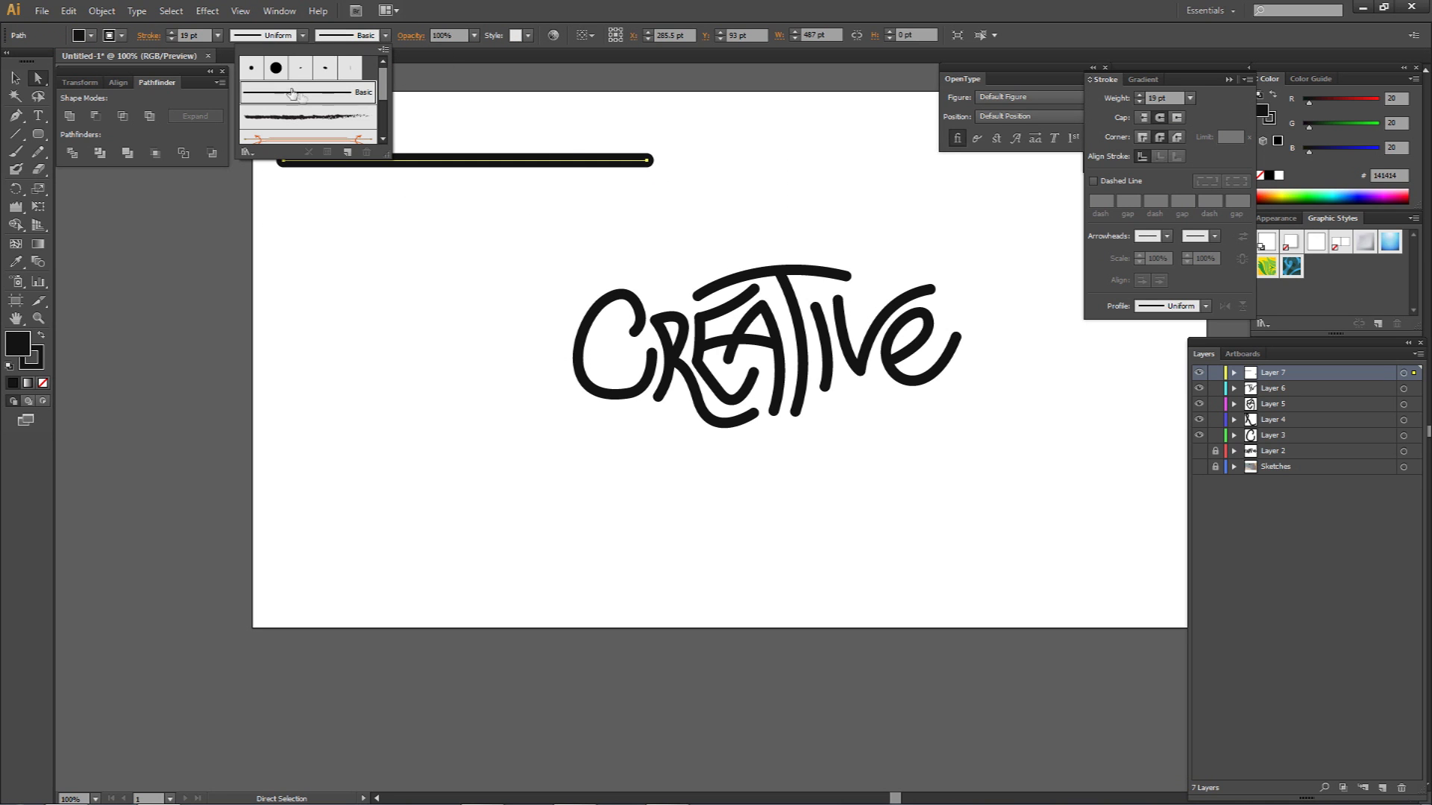
{"action": "left_click", "coordinate": [307, 115]}
{"action": "scroll", "coordinate": [383, 93], "scroll_direction": "down", "scroll_amount": 1}
{"action": "left_click_drag", "start_coordinate": [381, 94], "coordinate": [381, 103]}
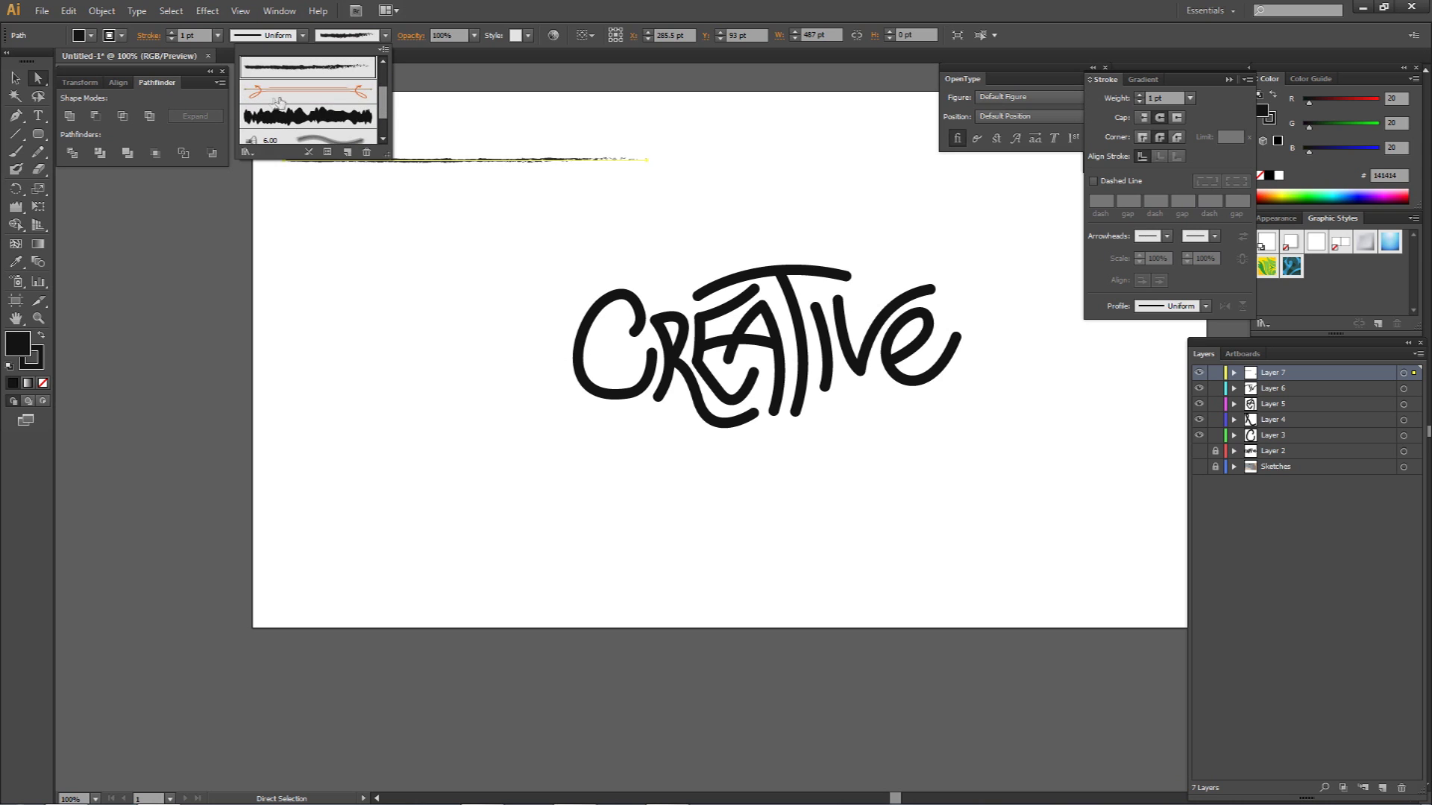
{"action": "left_click", "coordinate": [319, 124]}
{"action": "left_click", "coordinate": [489, 114]}
{"action": "left_click", "coordinate": [378, 131]}
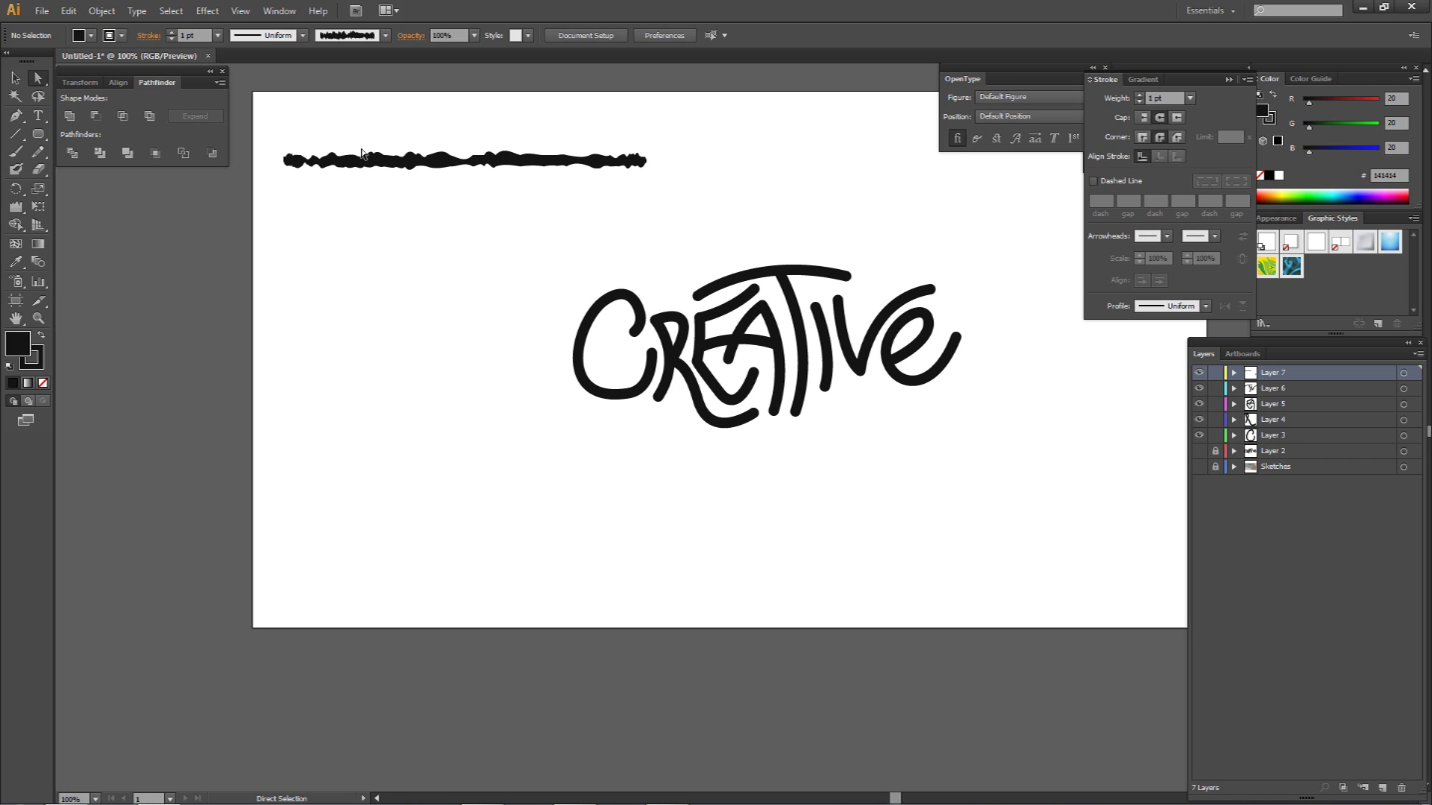
{"action": "left_click_drag", "start_coordinate": [278, 125], "coordinate": [721, 197]}
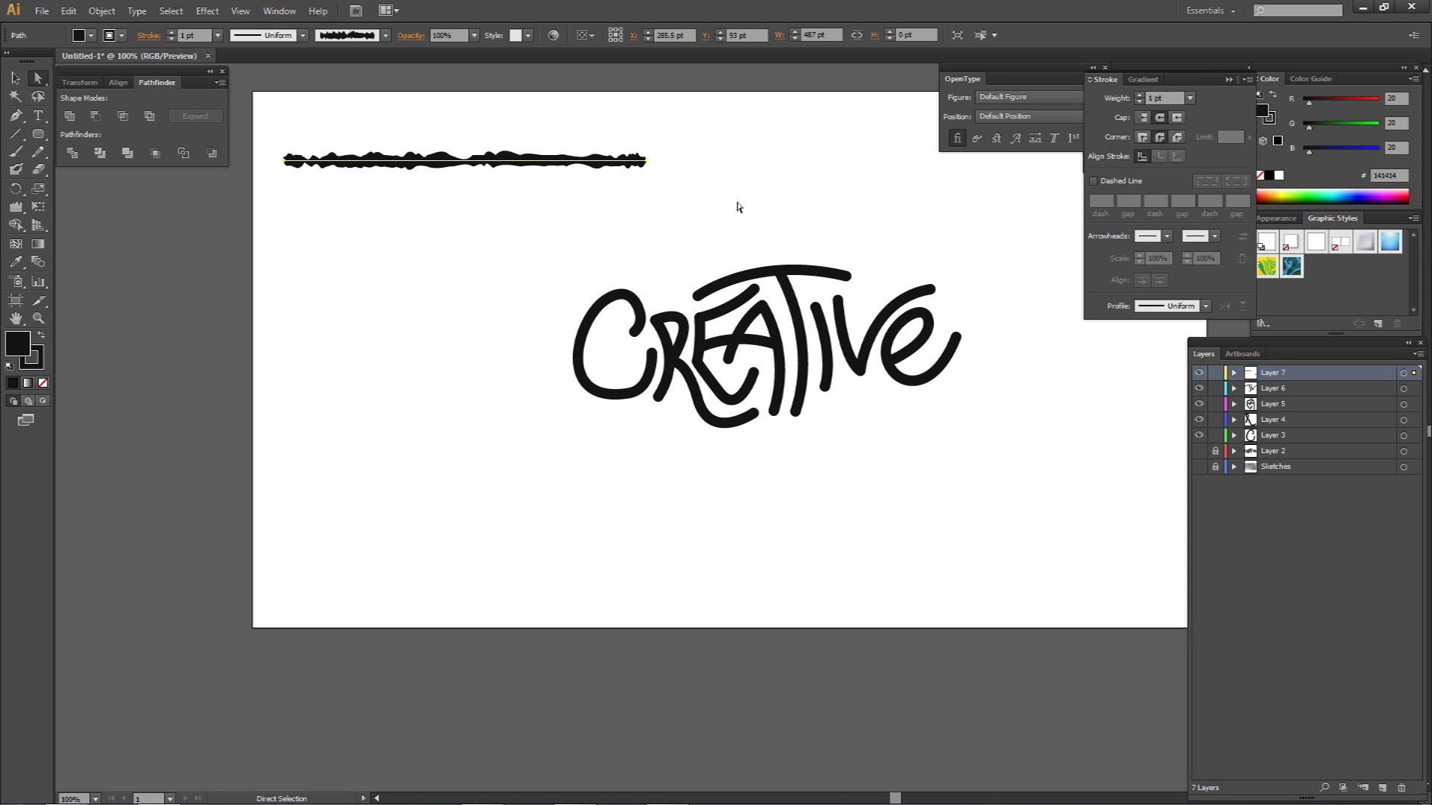
- Delete the wrinkled brush line above the lettering
{"action": "left_click", "coordinate": [738, 207]}
{"action": "left_click_drag", "start_coordinate": [735, 148], "coordinate": [309, 199]}
{"action": "key", "text": "Delete"}
- Draw a plain horizontal Pen line about 418 pt long above the lettering and set its stroke weight to 19 pt
{"action": "left_click", "coordinate": [39, 135]}
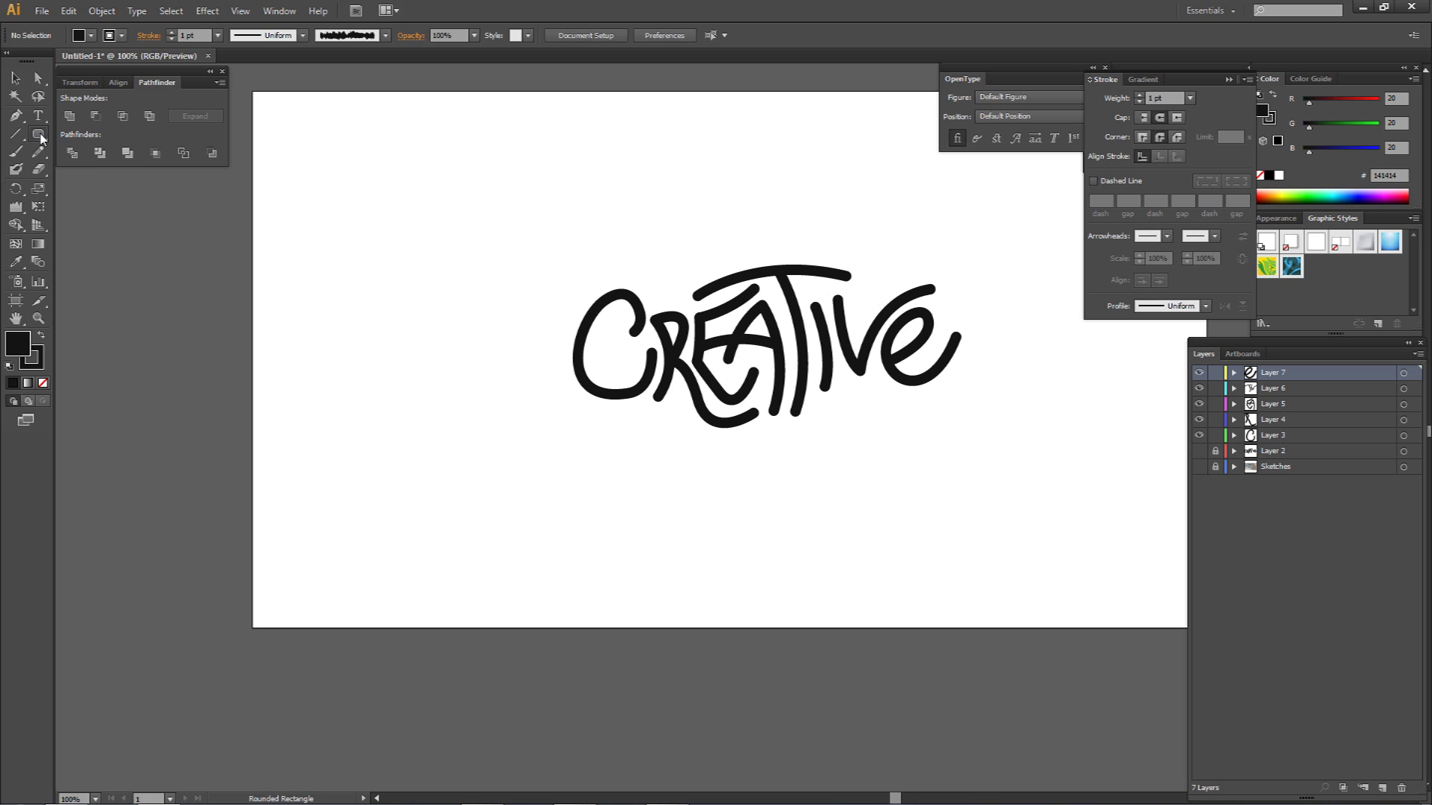
{"action": "left_click", "coordinate": [41, 137]}
{"action": "left_click", "coordinate": [428, 155]}
{"action": "key", "text": "p"}
{"action": "left_click", "coordinate": [309, 176]}
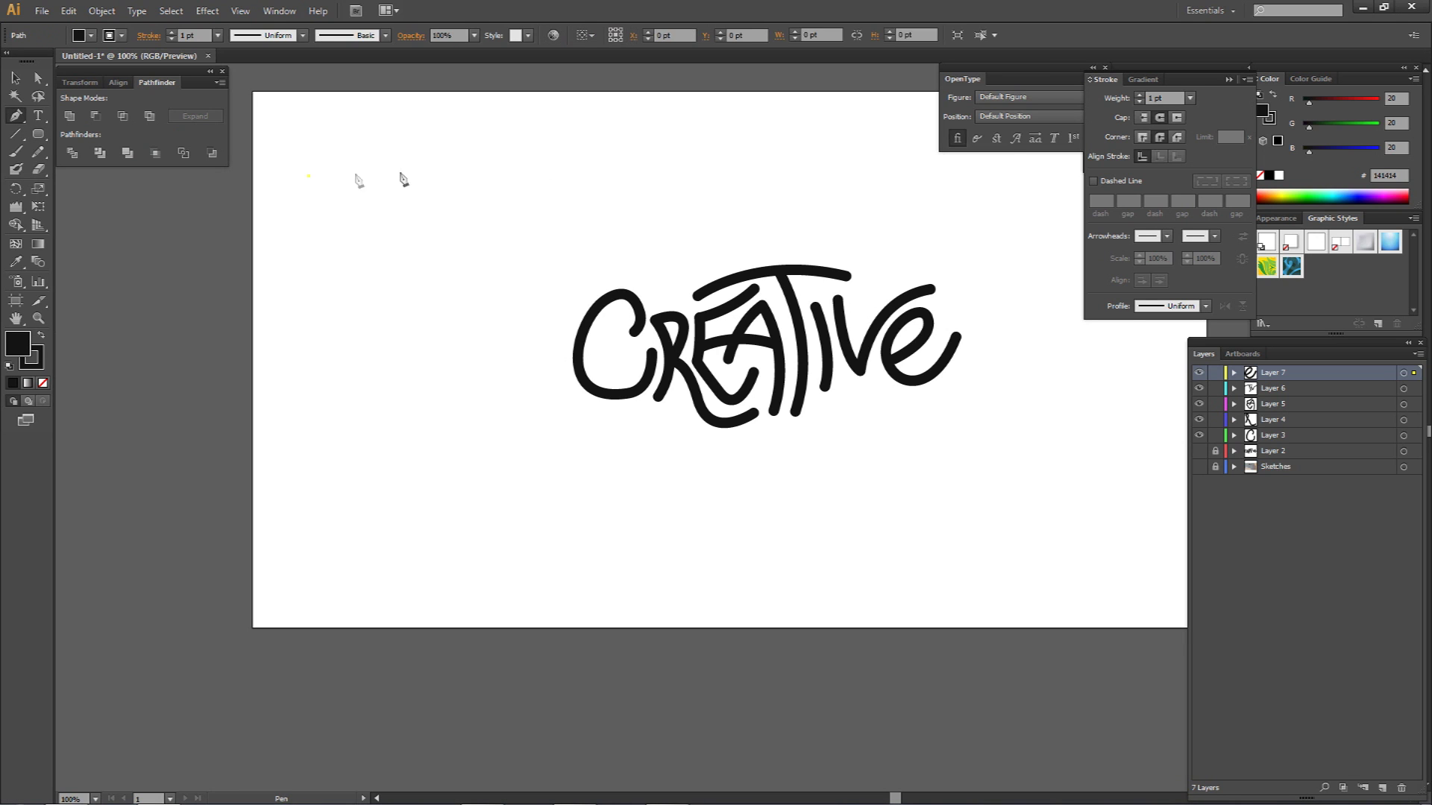
{"action": "left_click", "coordinate": [621, 176], "text": "shift"}
{"action": "left_click", "coordinate": [1137, 95]}
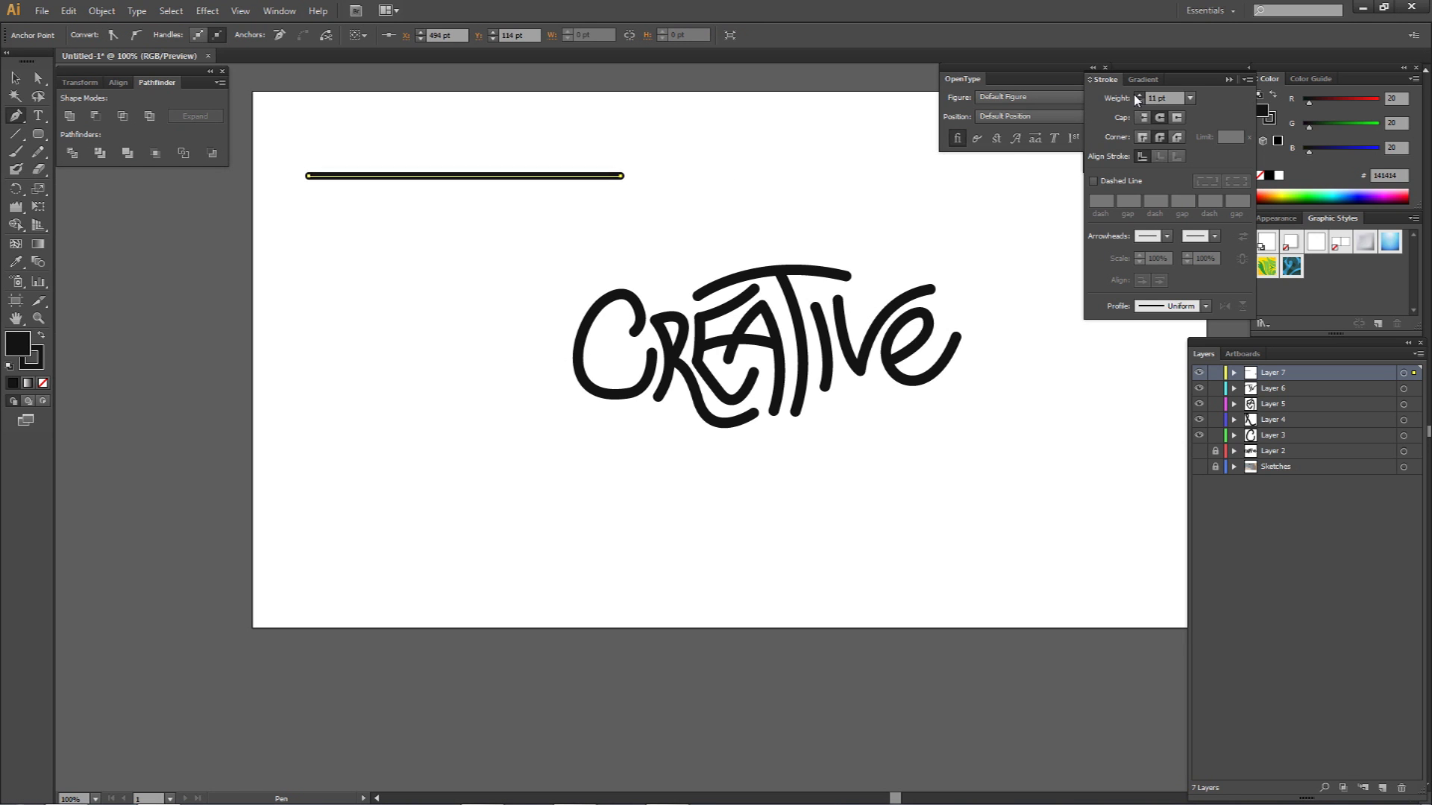
{"action": "key", "text": "a"}
{"action": "left_click", "coordinate": [680, 196]}
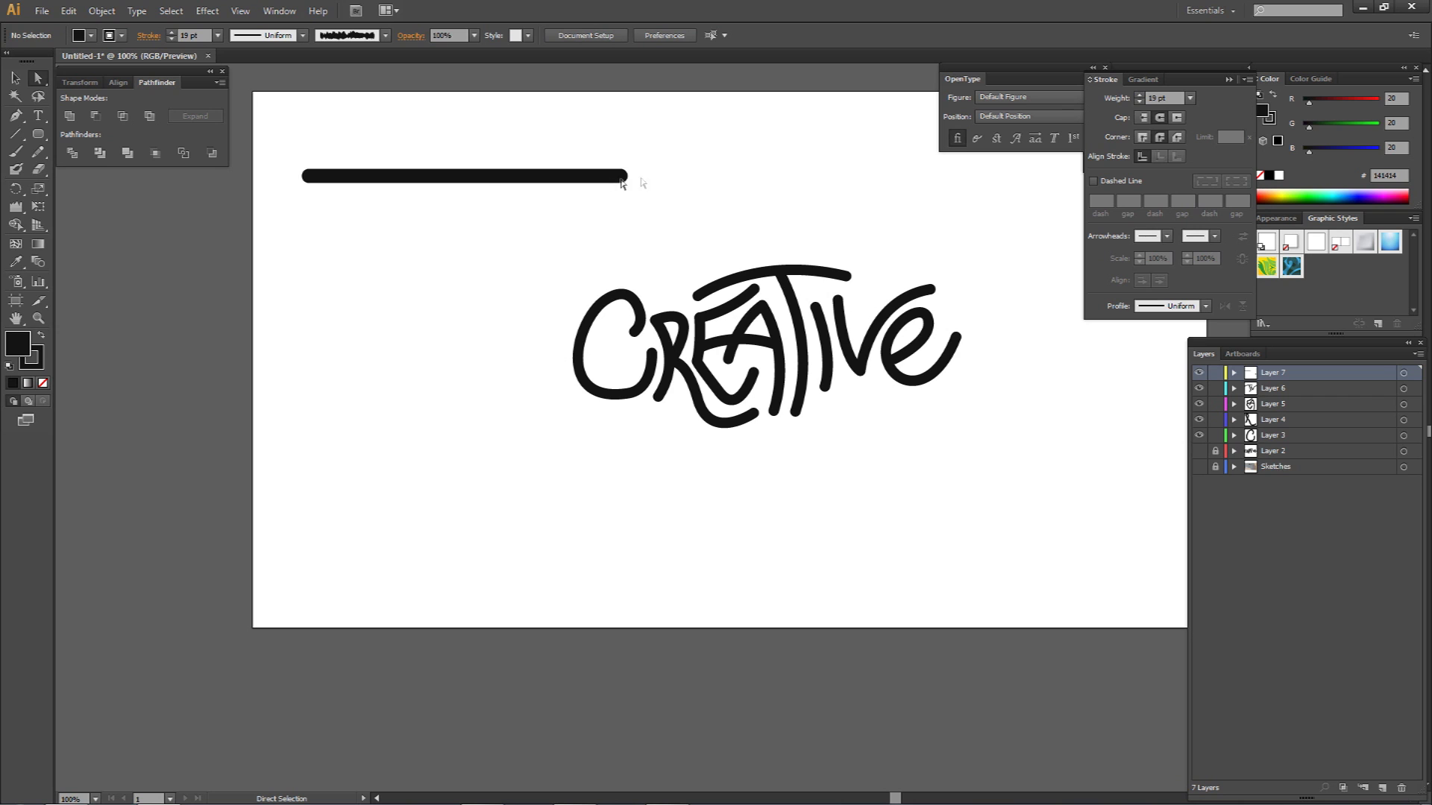
- With the Width tool, flare the horizontal line's left end to about 30 pt, taper its right end and pinch its middle
{"action": "left_click_drag", "start_coordinate": [259, 148], "coordinate": [712, 238]}
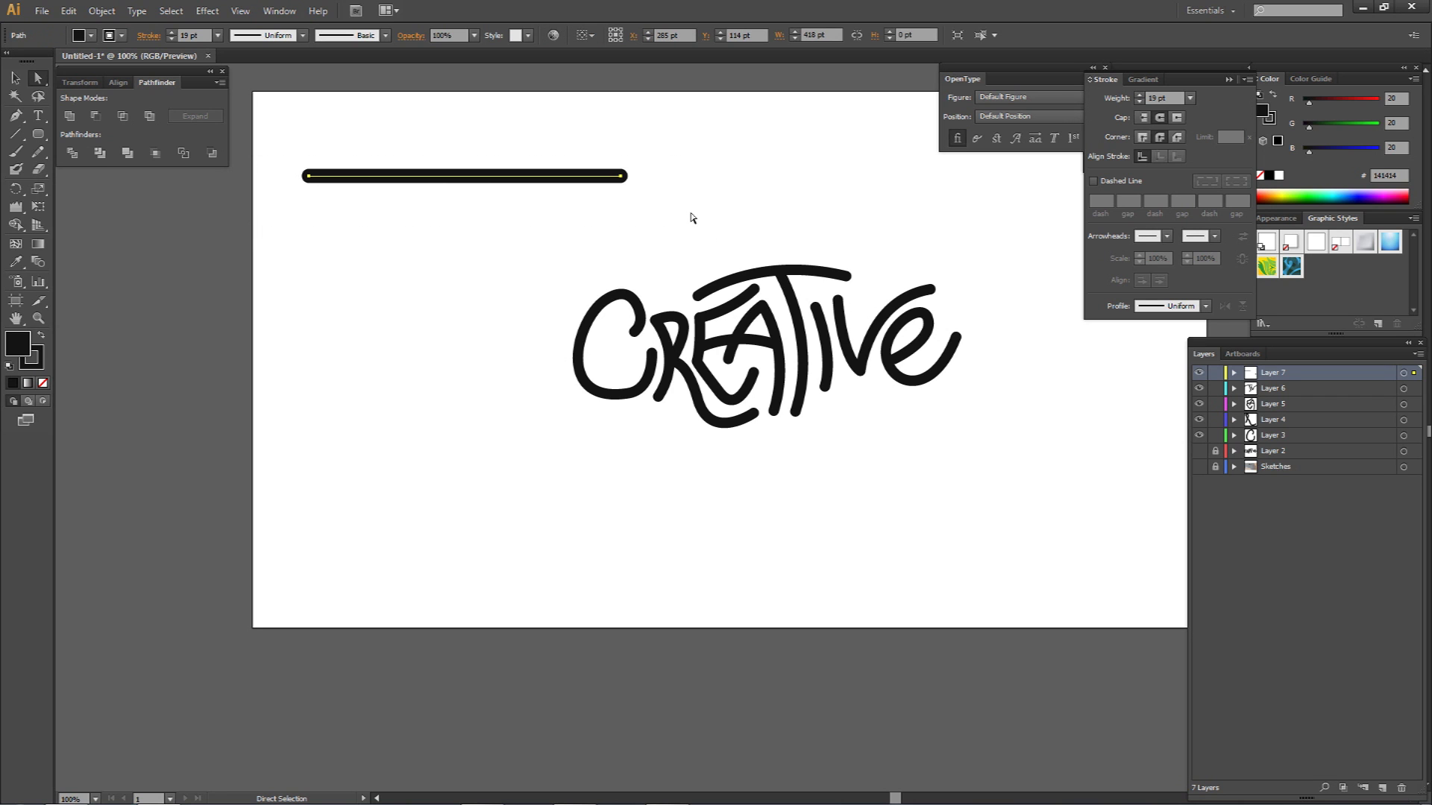
{"action": "left_click", "coordinate": [15, 207]}
{"action": "left_click", "coordinate": [110, 208]}
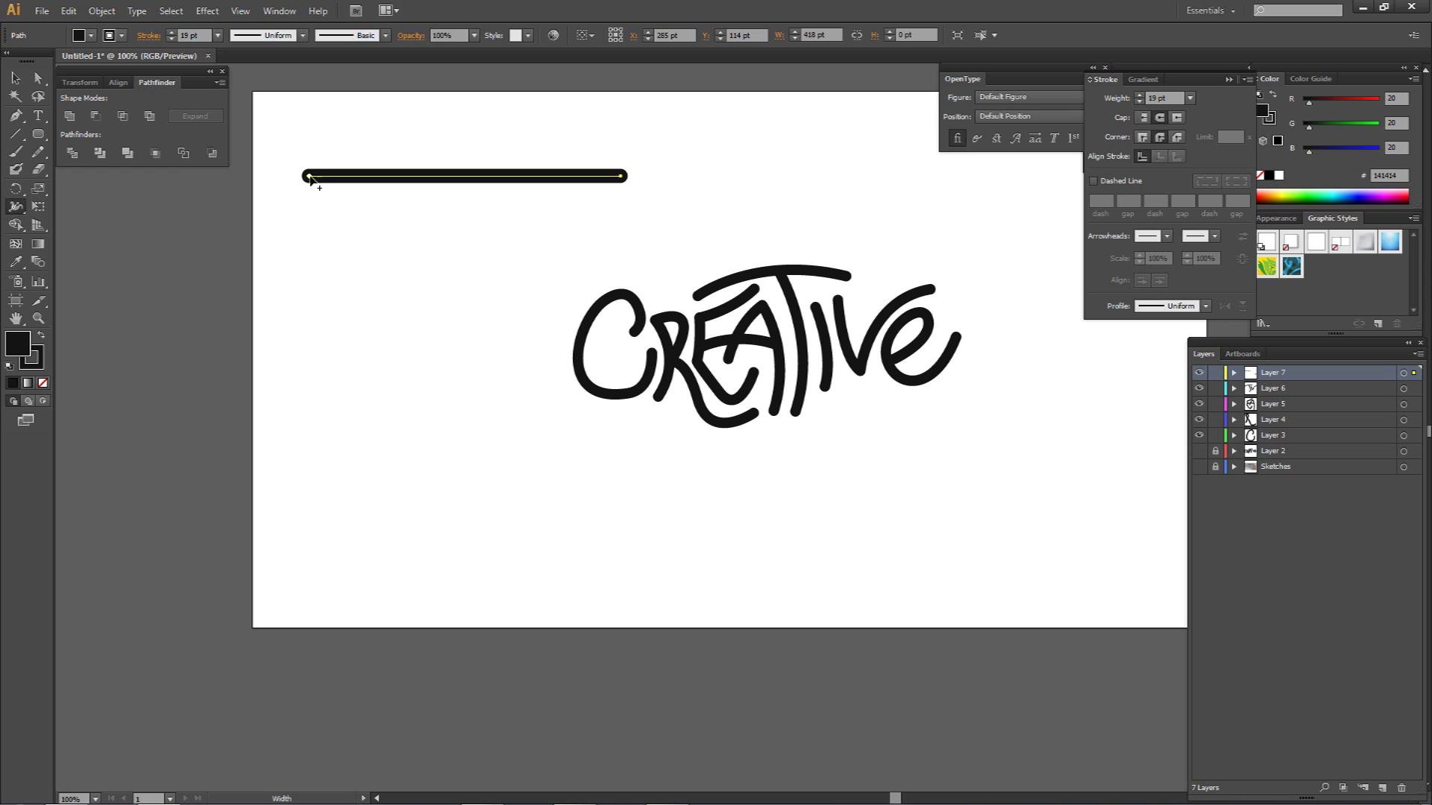
{"action": "left_click_drag", "start_coordinate": [308, 179], "coordinate": [304, 166]}
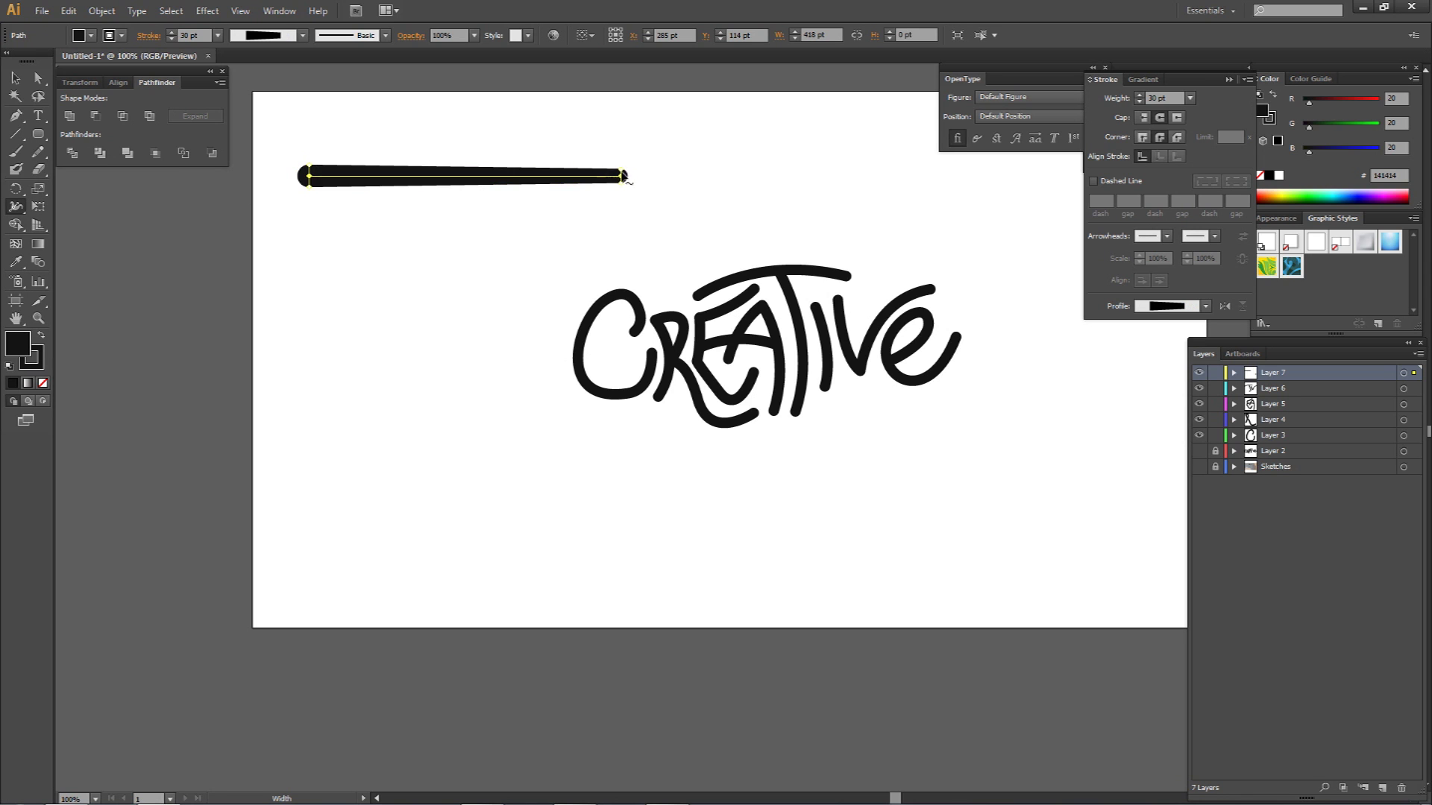
{"action": "left_click_drag", "start_coordinate": [621, 170], "coordinate": [612, 179]}
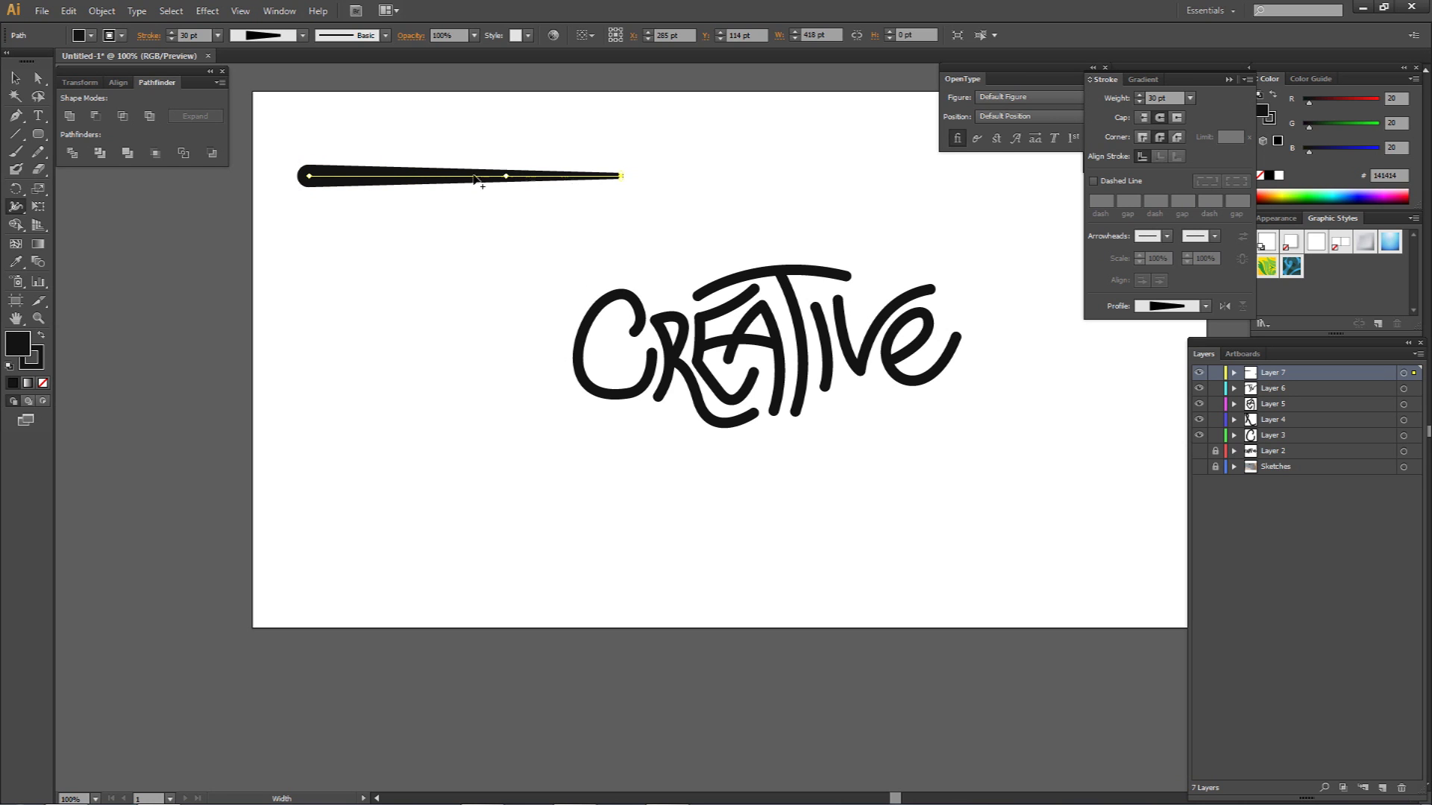
{"action": "left_click_drag", "start_coordinate": [456, 169], "coordinate": [456, 178]}
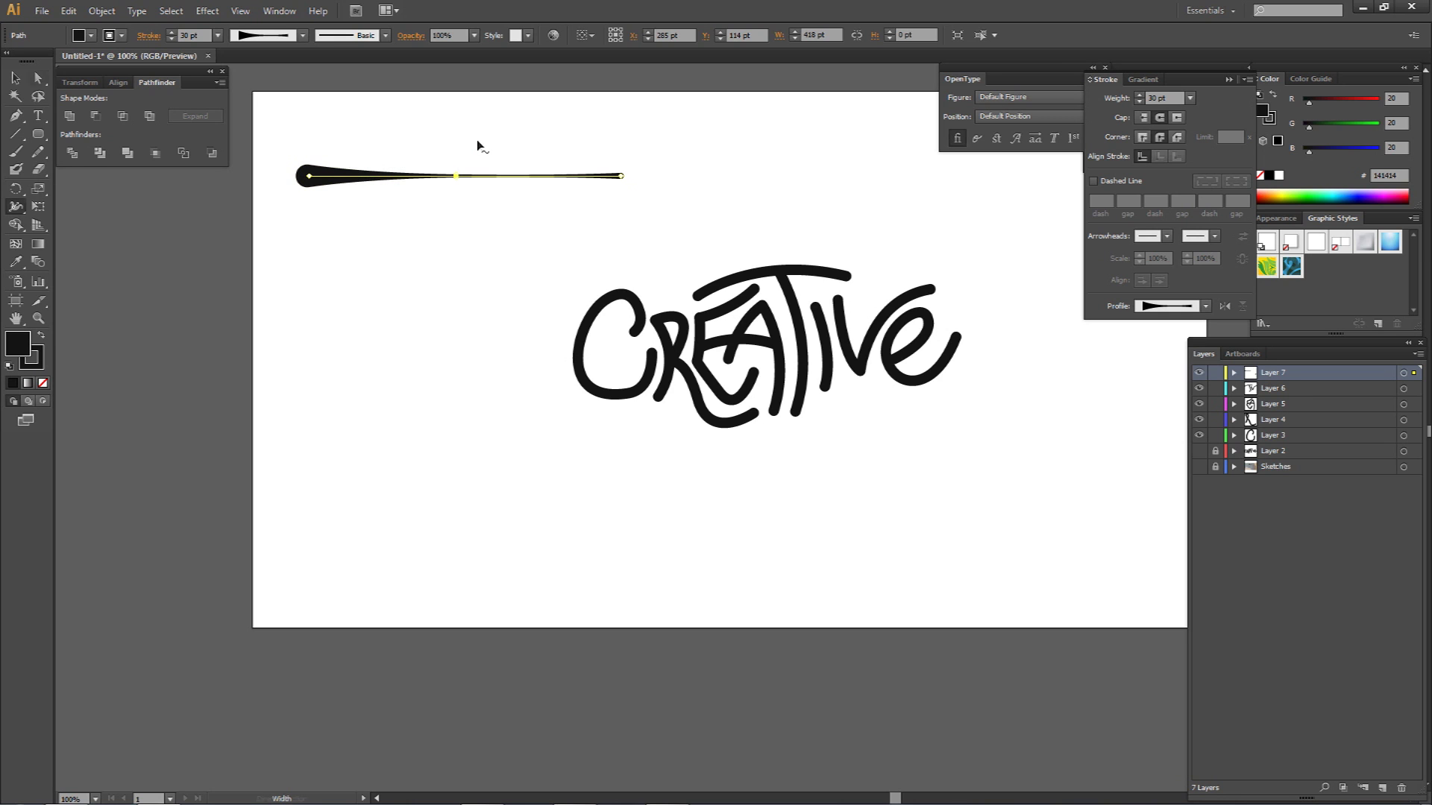
- Save the shaped line's stroke as a new variable width profile, keeping the default profile name
{"action": "key", "text": "a"}
{"action": "left_click", "coordinate": [488, 192]}
{"action": "left_click_drag", "start_coordinate": [273, 141], "coordinate": [704, 237]}
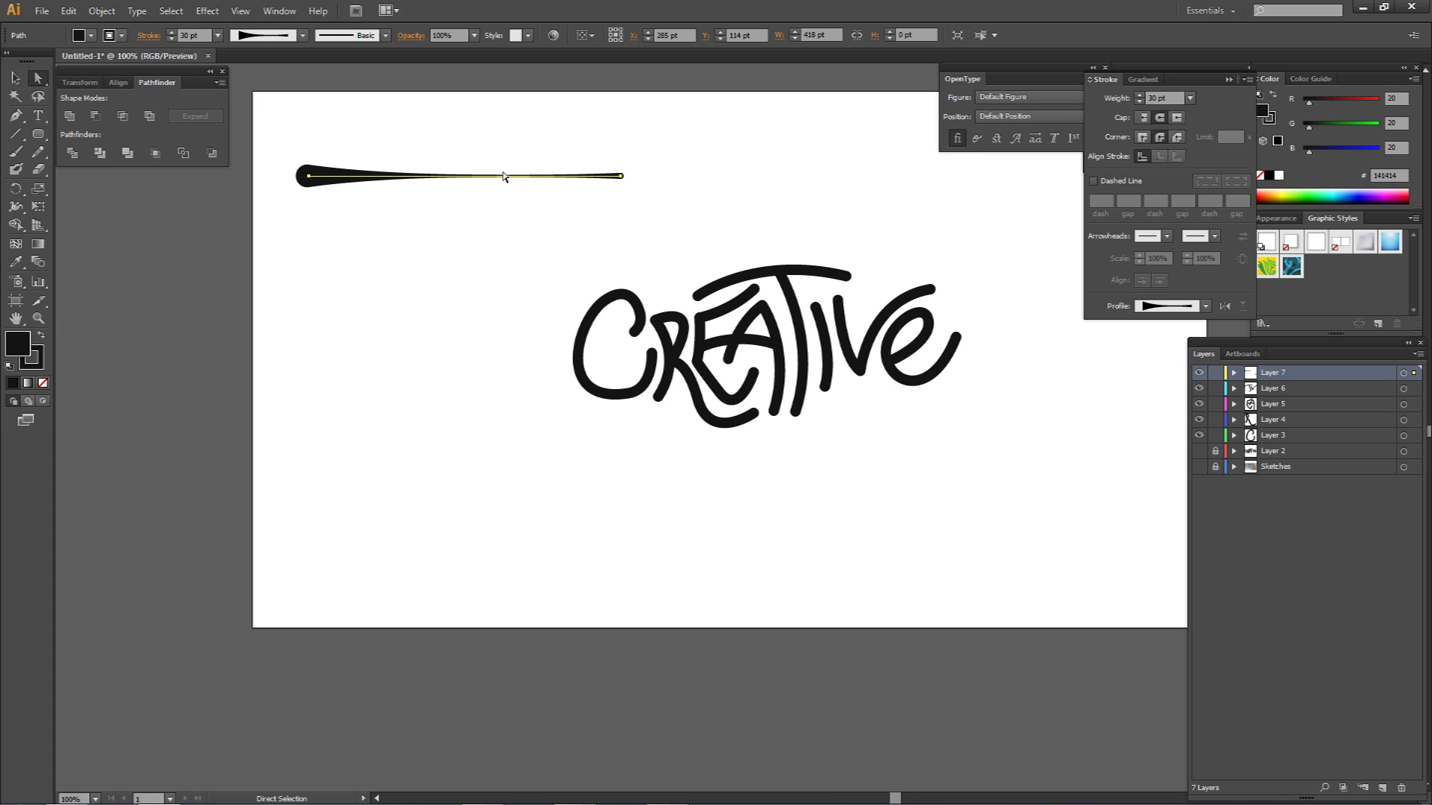
{"action": "left_click_drag", "start_coordinate": [263, 133], "coordinate": [698, 221]}
{"action": "left_click", "coordinate": [1205, 306]}
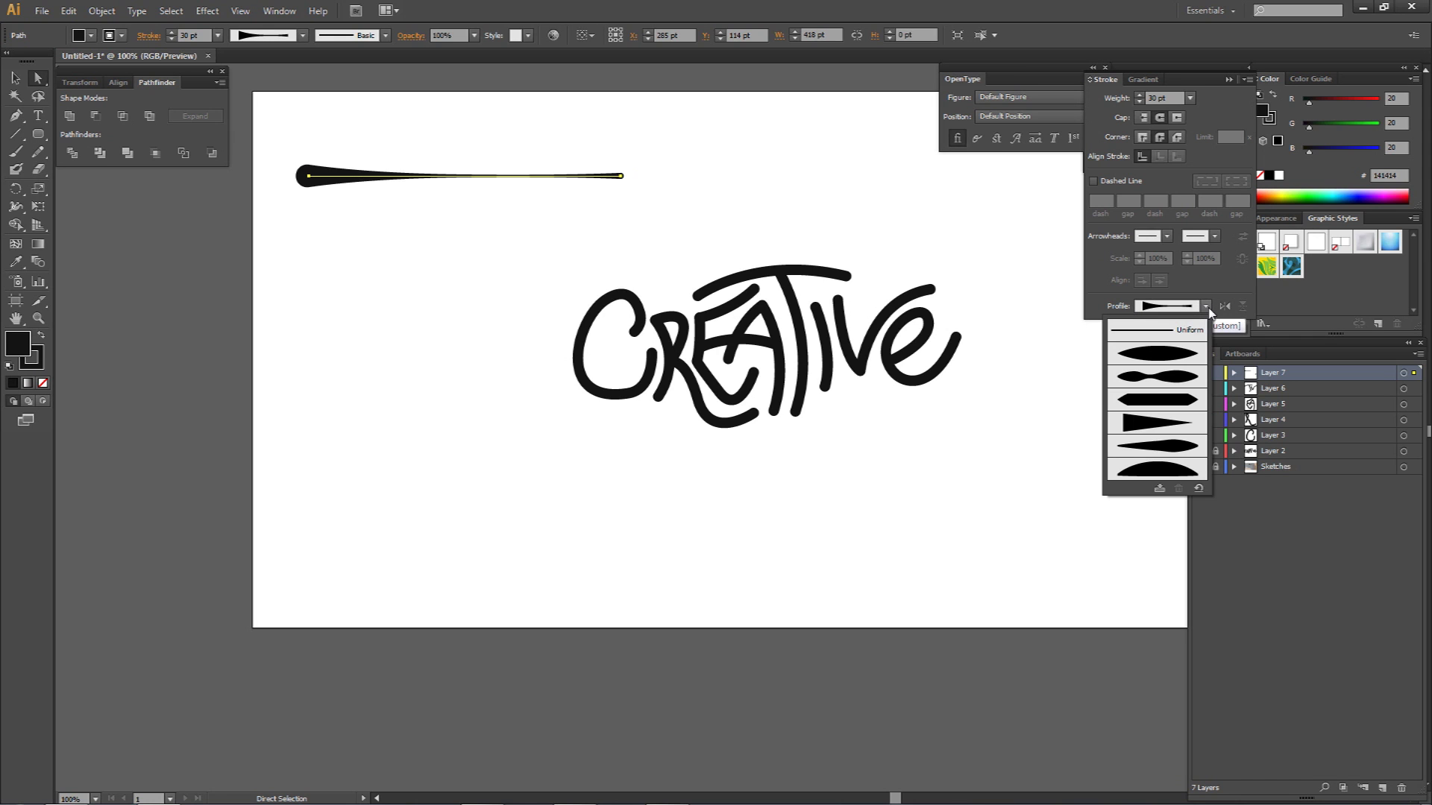
{"action": "left_click", "coordinate": [1159, 489]}
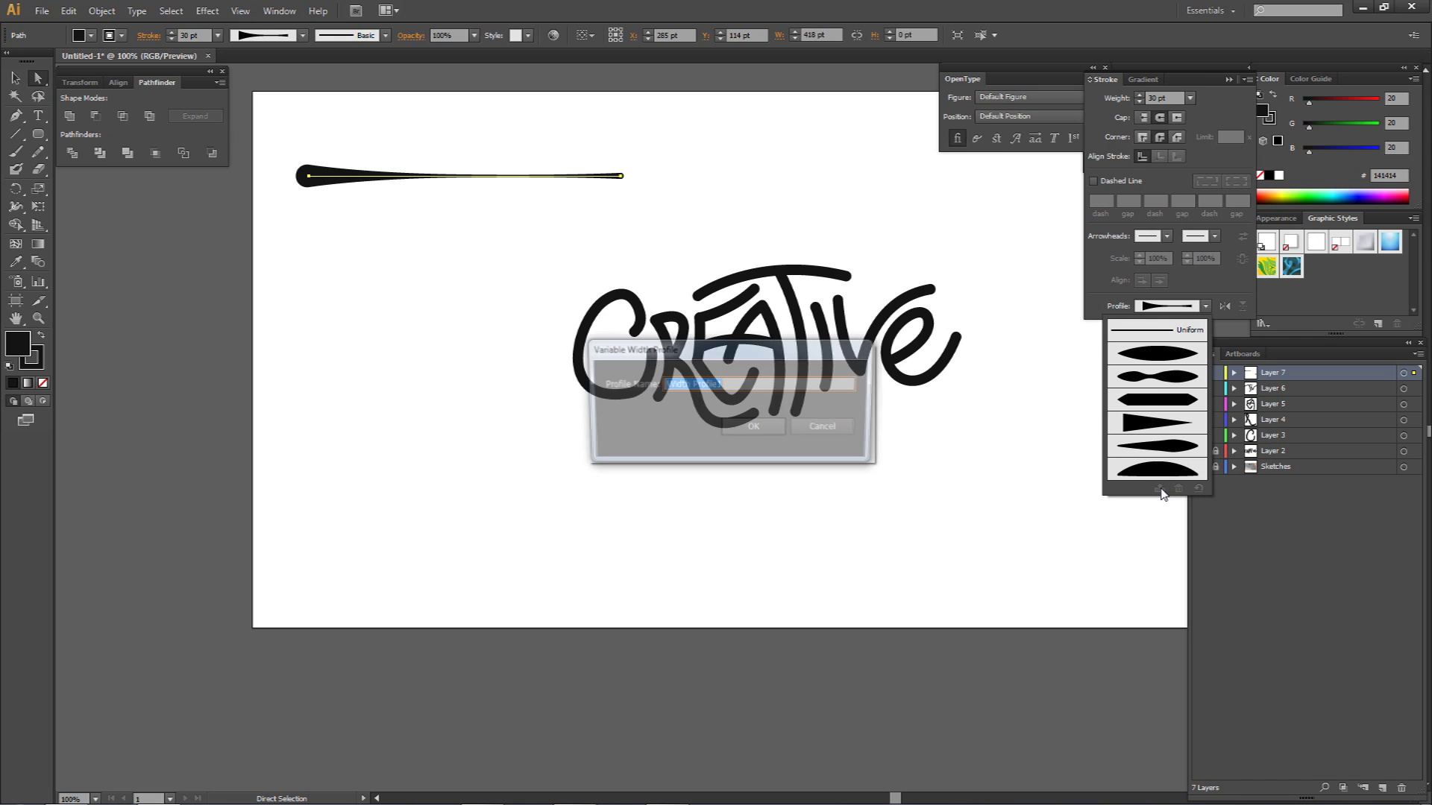
{"action": "left_click", "coordinate": [752, 428]}
- Apply the elliptical width profile that tapers at both ends to all strokes of the CREATIVE lettering
{"action": "left_click", "coordinate": [302, 35]}
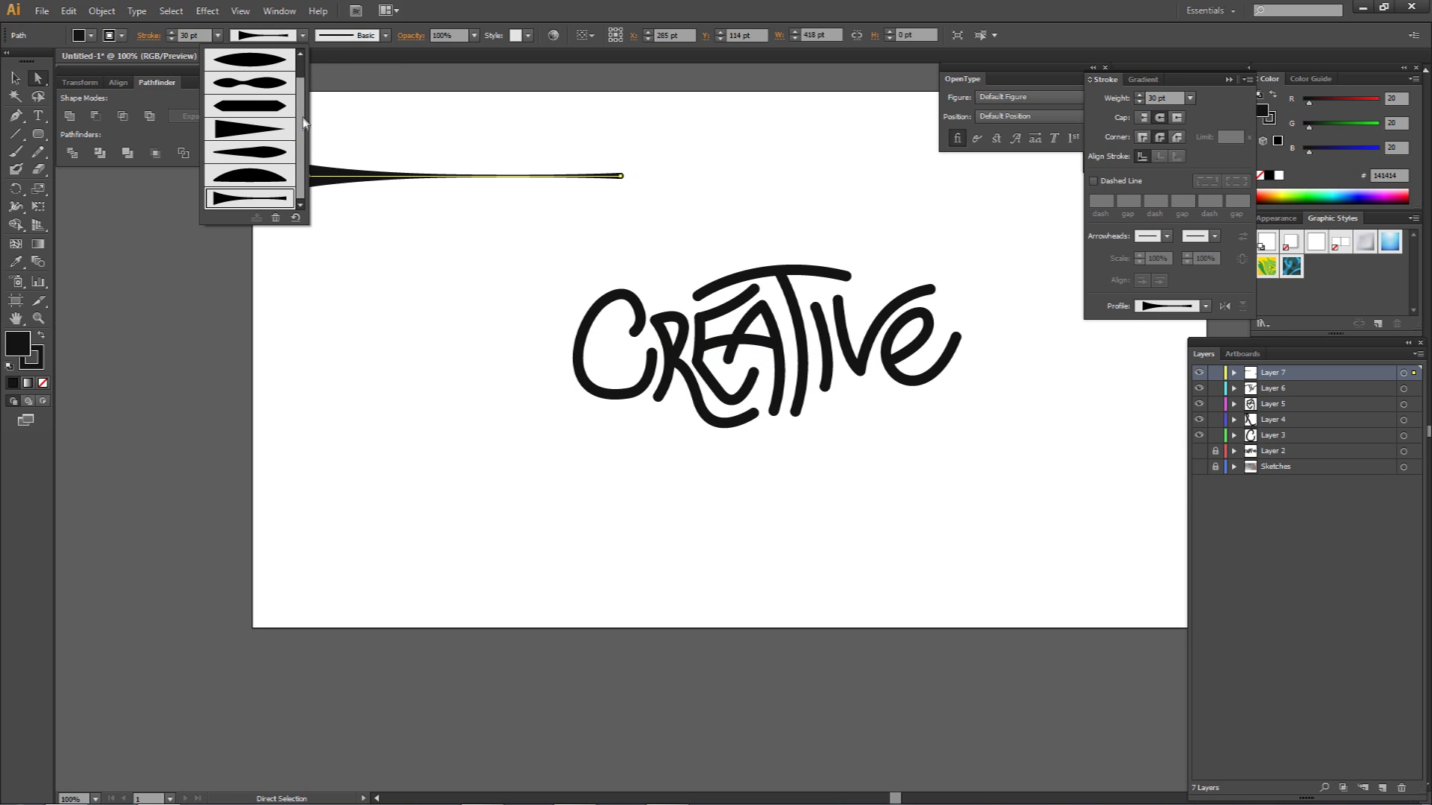
{"action": "left_click_drag", "start_coordinate": [302, 124], "coordinate": [301, 65]}
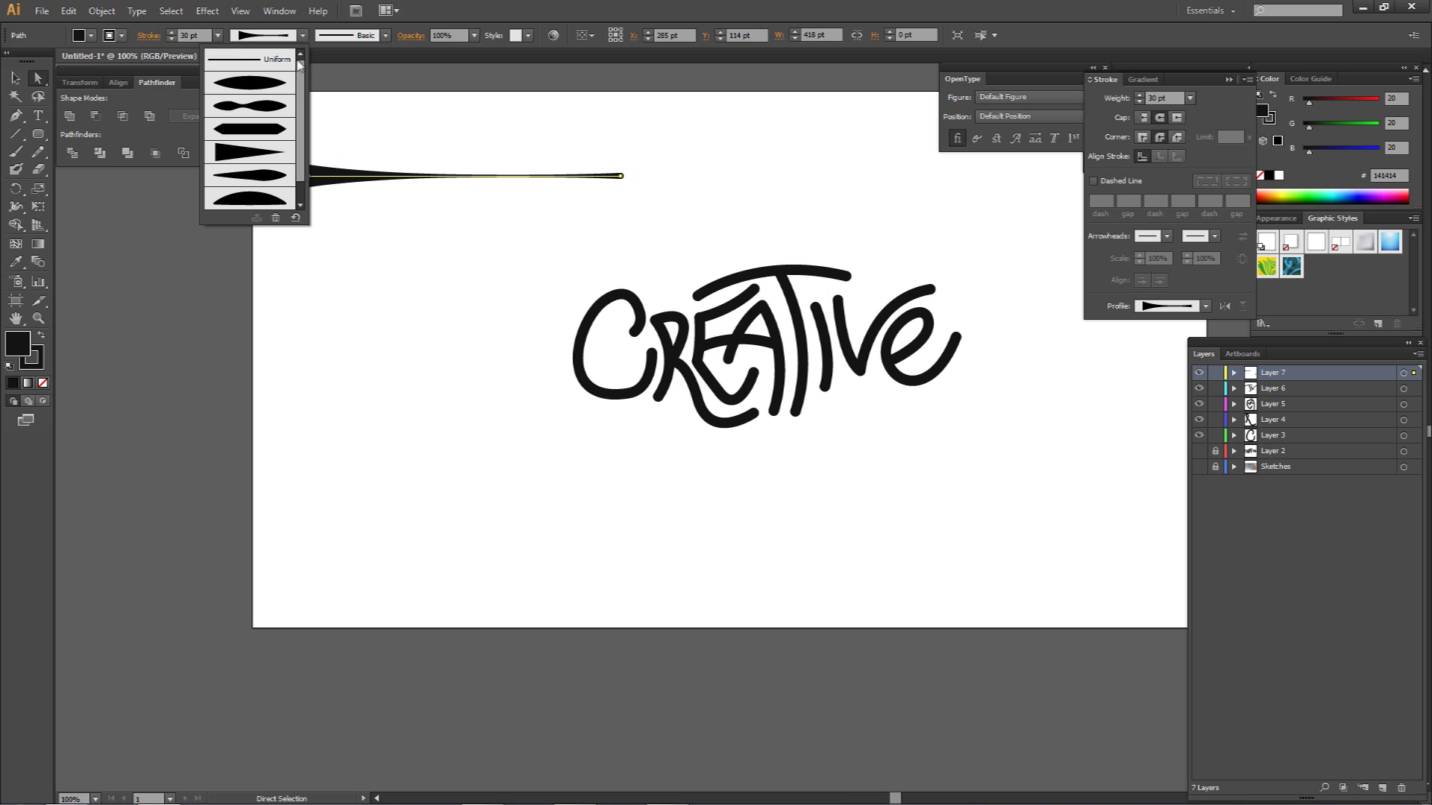
{"action": "left_click", "coordinate": [241, 104]}
{"action": "mouse_move", "coordinate": [489, 210]}
{"action": "left_mouse_down"}
{"action": "mouse_move", "coordinate": [991, 463]}
{"action": "mouse_move", "coordinate": [1029, 518]}
{"action": "left_mouse_up"}
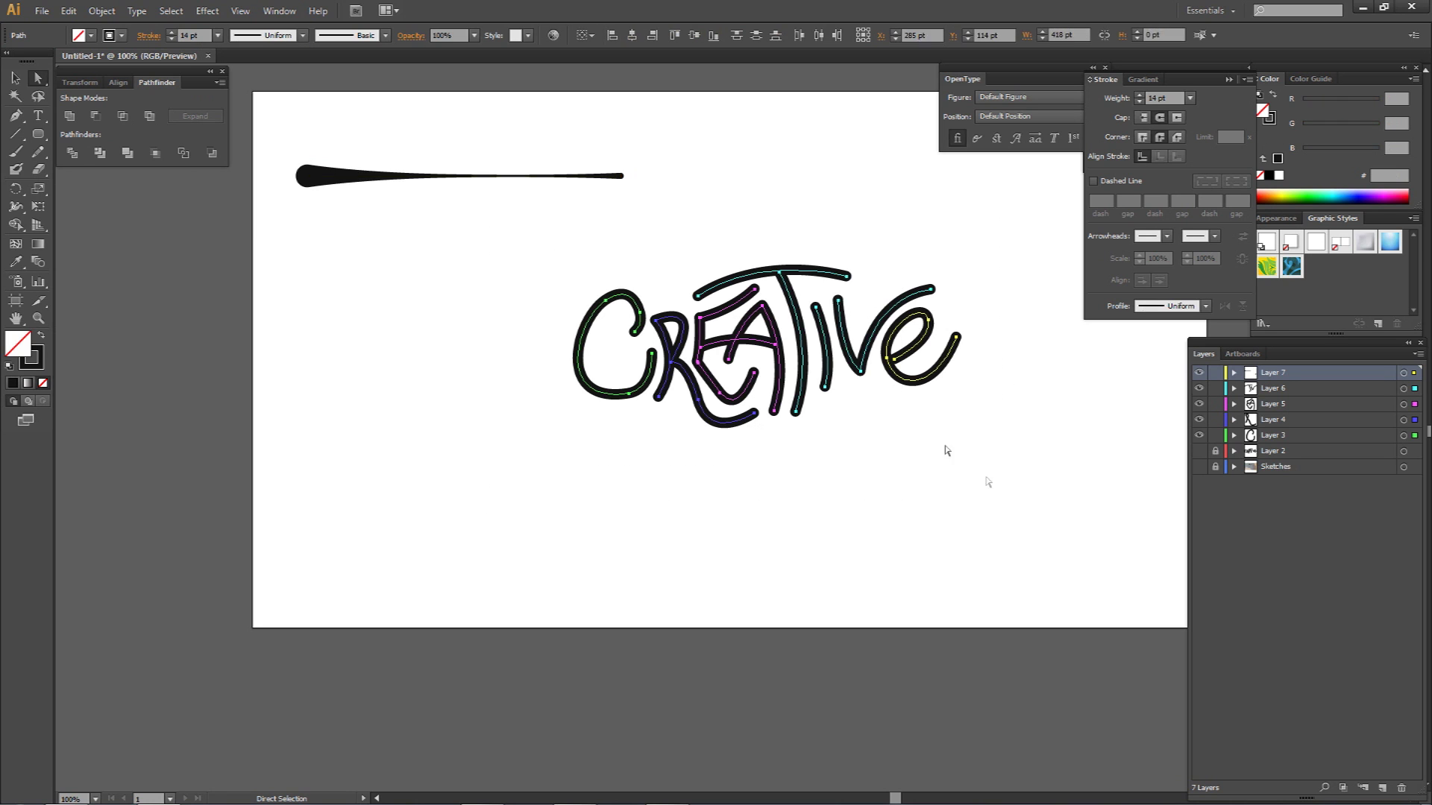
{"action": "left_click", "coordinate": [302, 36]}
{"action": "left_click", "coordinate": [276, 83]}
{"action": "left_click", "coordinate": [597, 246]}
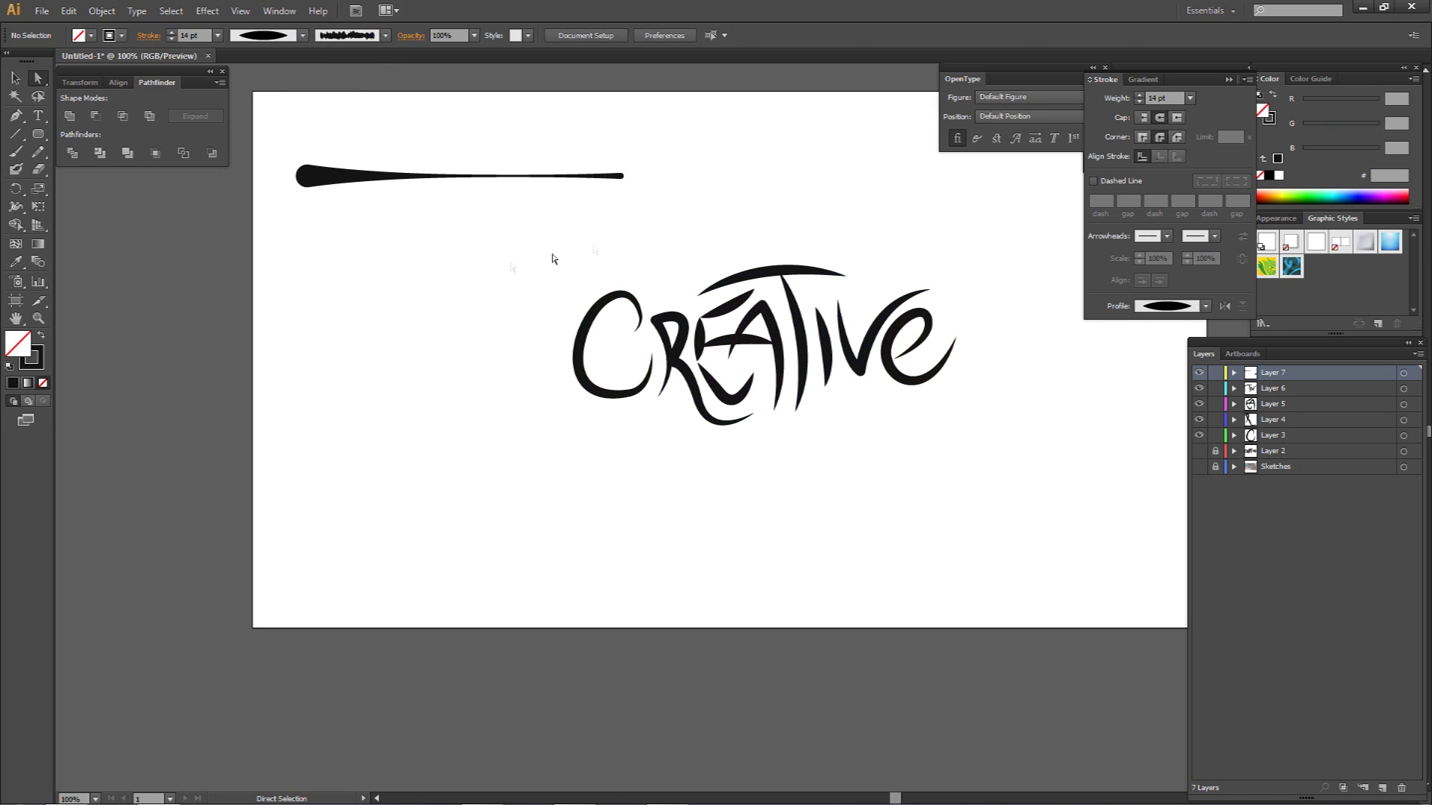
- Replace the profile on all CREATIVE strokes with the newly saved custom width profile
{"action": "left_click_drag", "start_coordinate": [474, 230], "coordinate": [1047, 481]}
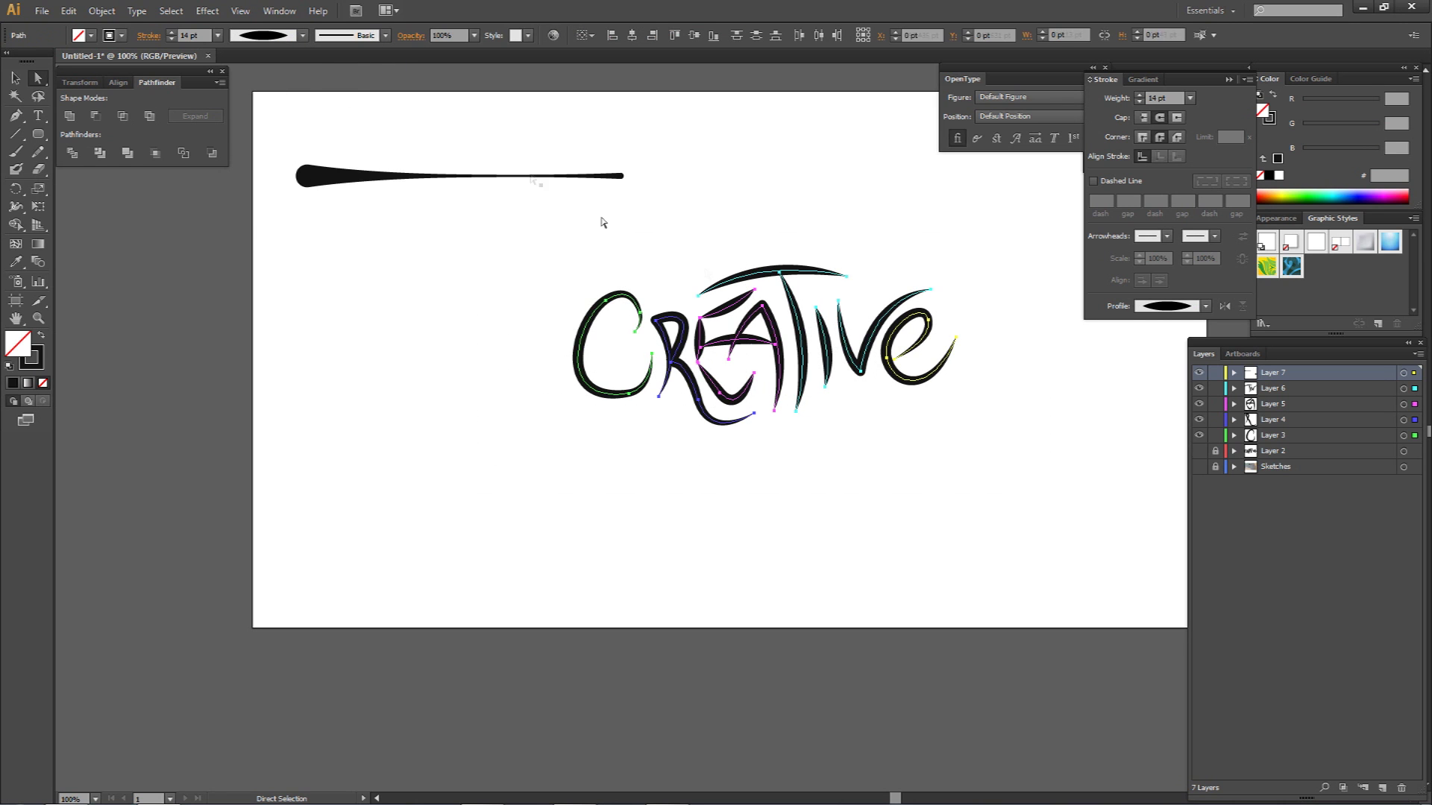
{"action": "left_click", "coordinate": [302, 35]}
{"action": "left_click", "coordinate": [271, 199]}
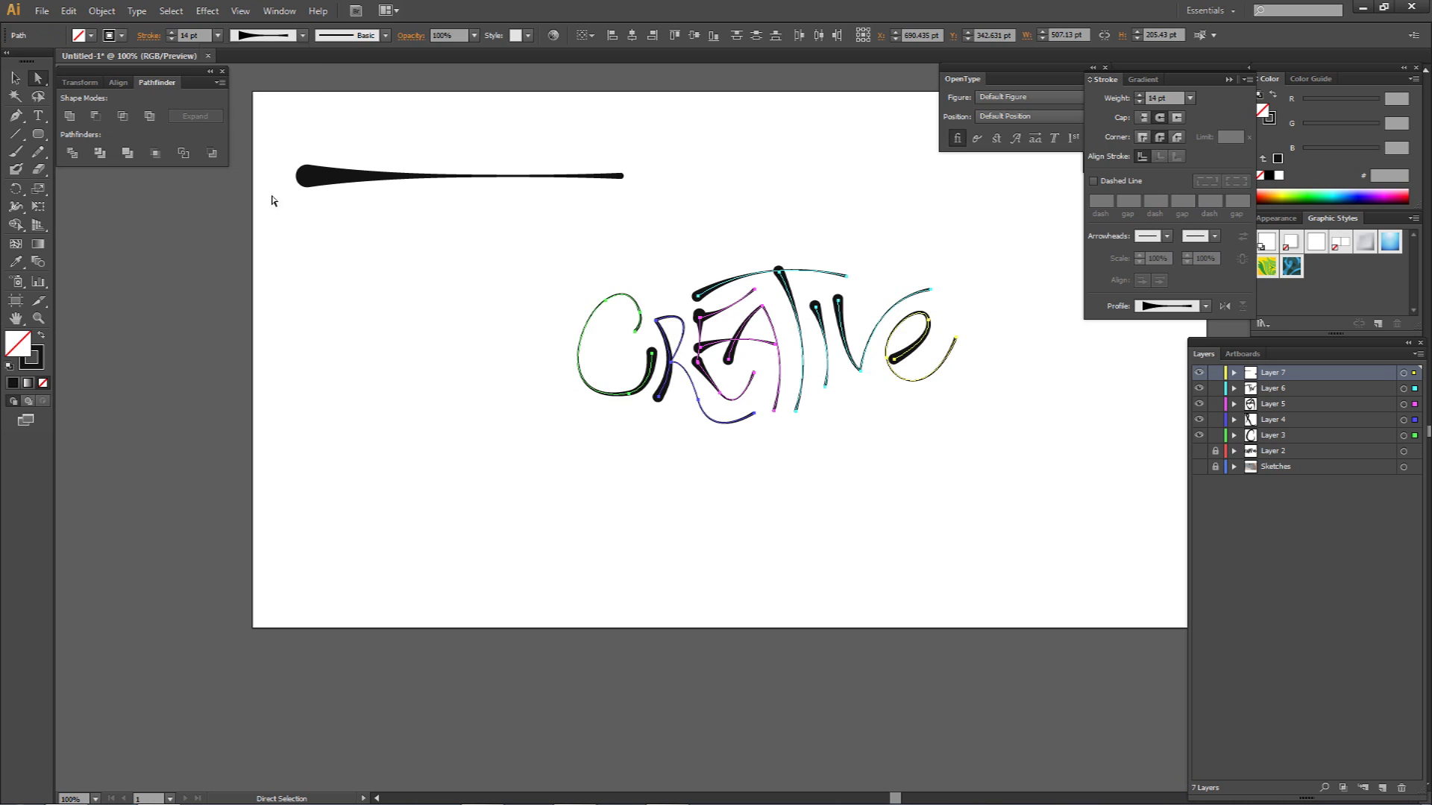
{"action": "left_click", "coordinate": [524, 234]}
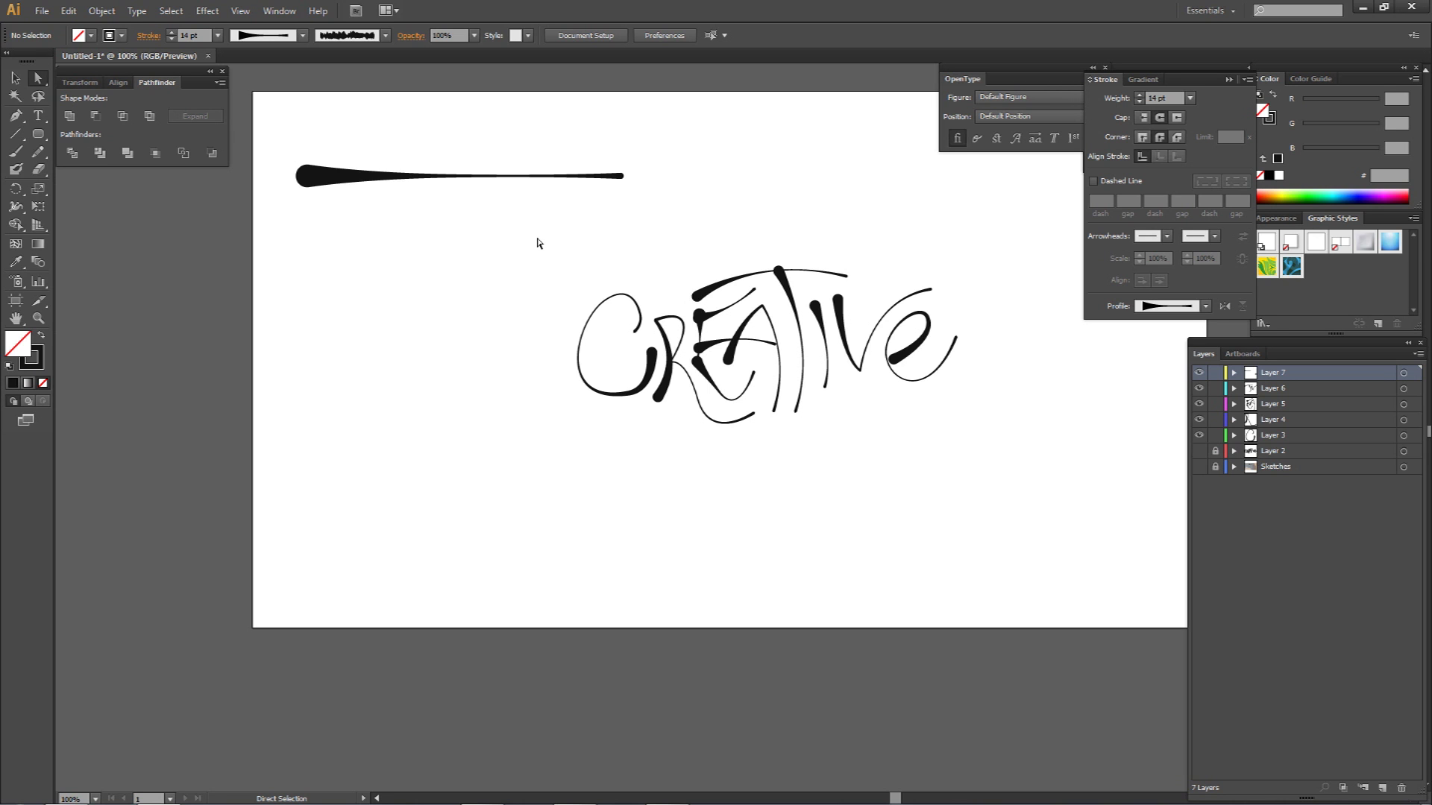
- Undo the width profile changes on the CREATIVE lettering back to the Uniform profile
{"action": "left_click_drag", "start_coordinate": [539, 239], "coordinate": [1021, 462]}
{"action": "key", "text": "ctrl+z"}
{"action": "key", "text": "ctrl+z"}
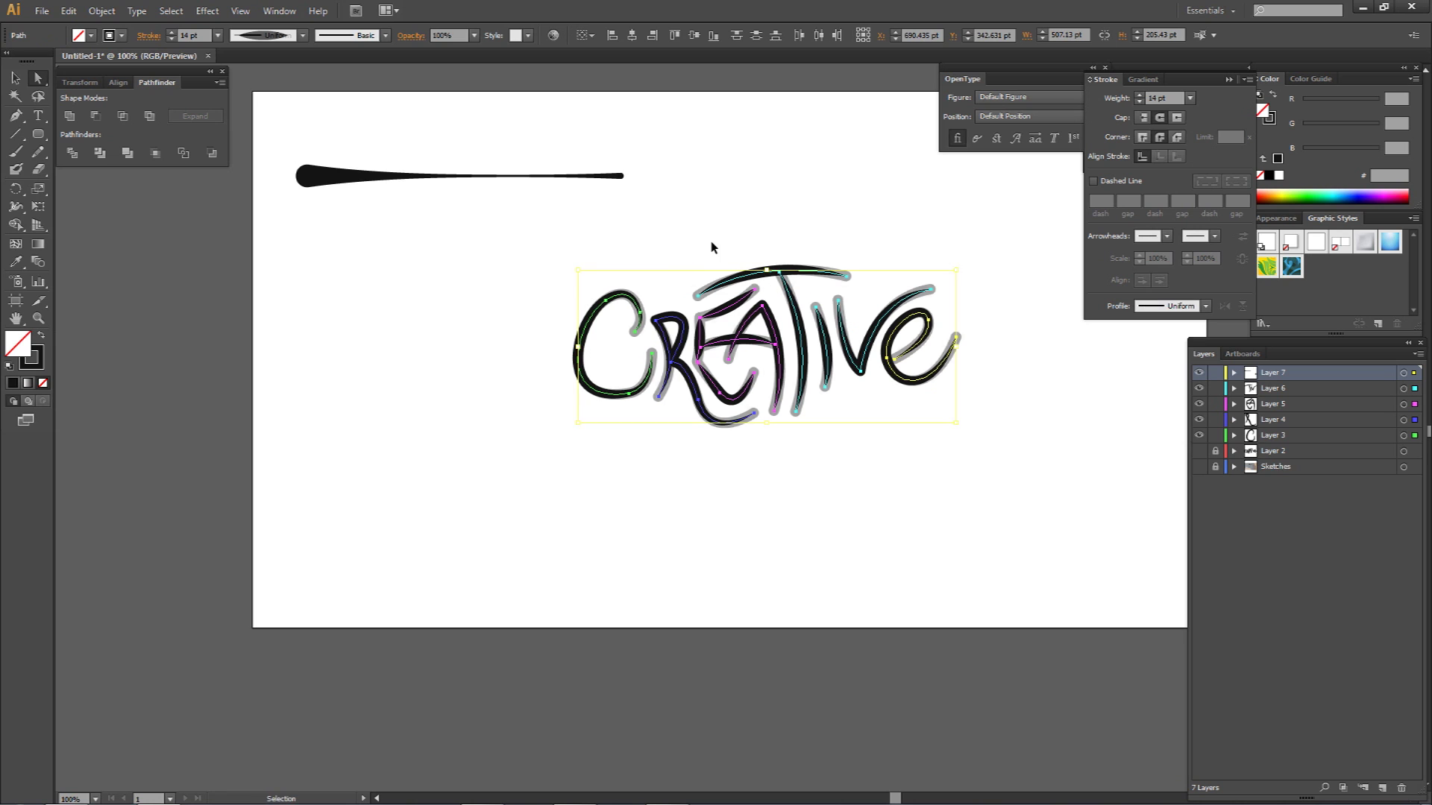
{"action": "left_click", "coordinate": [661, 219]}
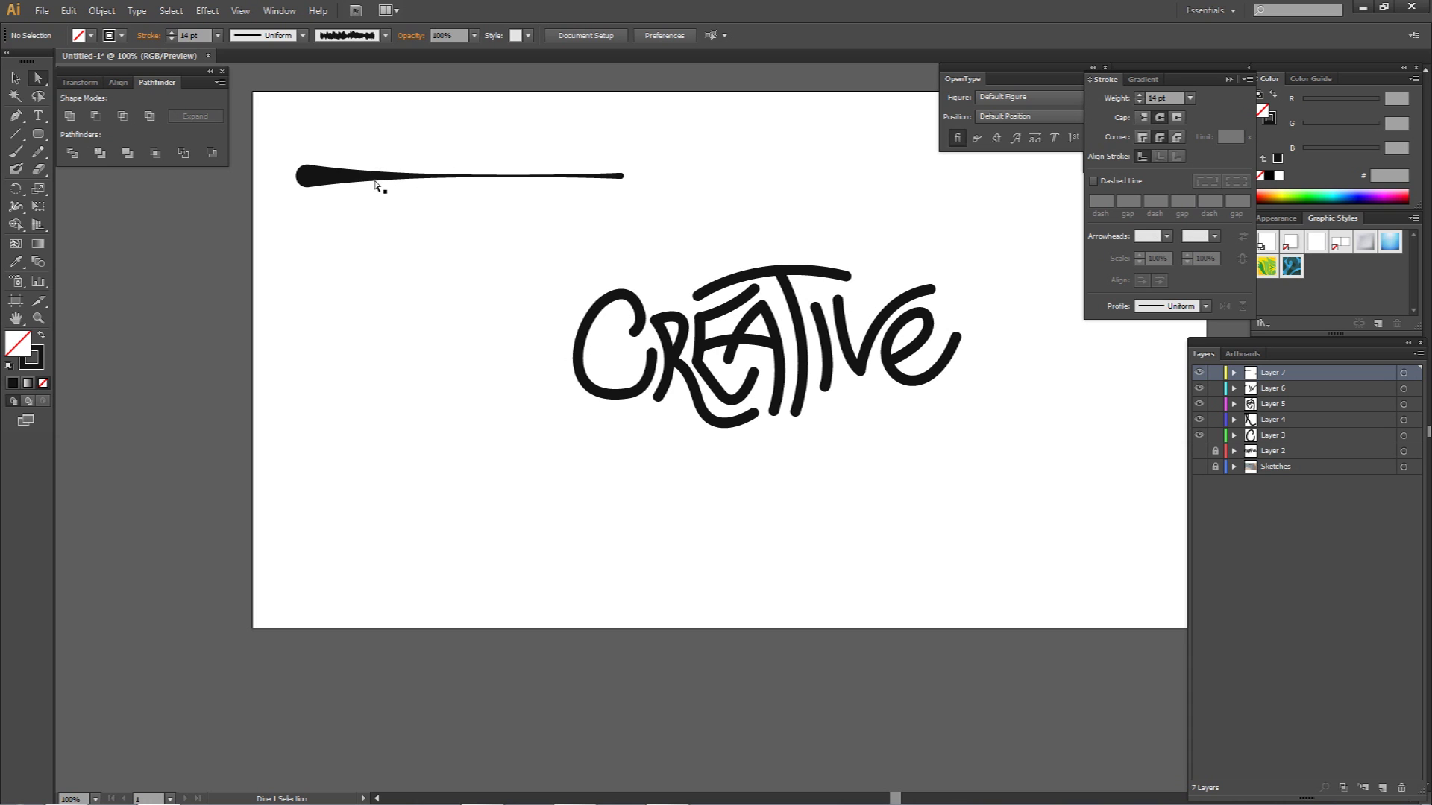
- Try thinning the curve of the C with the Width tool, and undo the change
{"action": "key", "text": "shift+w"}
{"action": "scroll", "coordinate": [686, 323], "scroll_direction": "up", "scroll_amount": 3}
{"action": "left_click_drag", "start_coordinate": [716, 332], "coordinate": [689, 322]}
{"action": "left_click_drag", "start_coordinate": [505, 342], "coordinate": [515, 358]}
{"action": "key", "text": "ctrl+z"}
{"action": "left_click_drag", "start_coordinate": [476, 232], "coordinate": [477, 219]}
{"action": "key", "text": "a"}
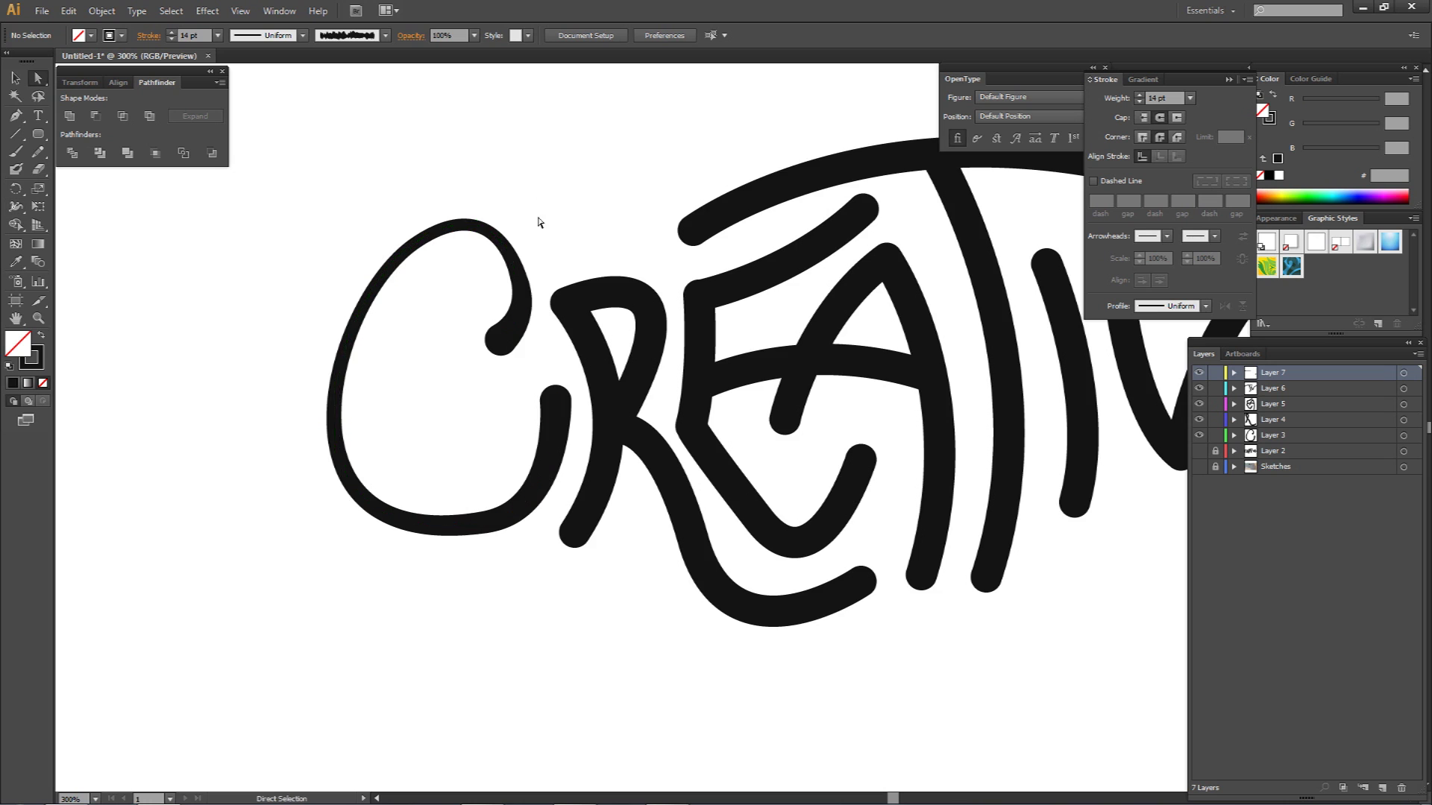
{"action": "left_click_drag", "start_coordinate": [498, 350], "coordinate": [520, 299]}
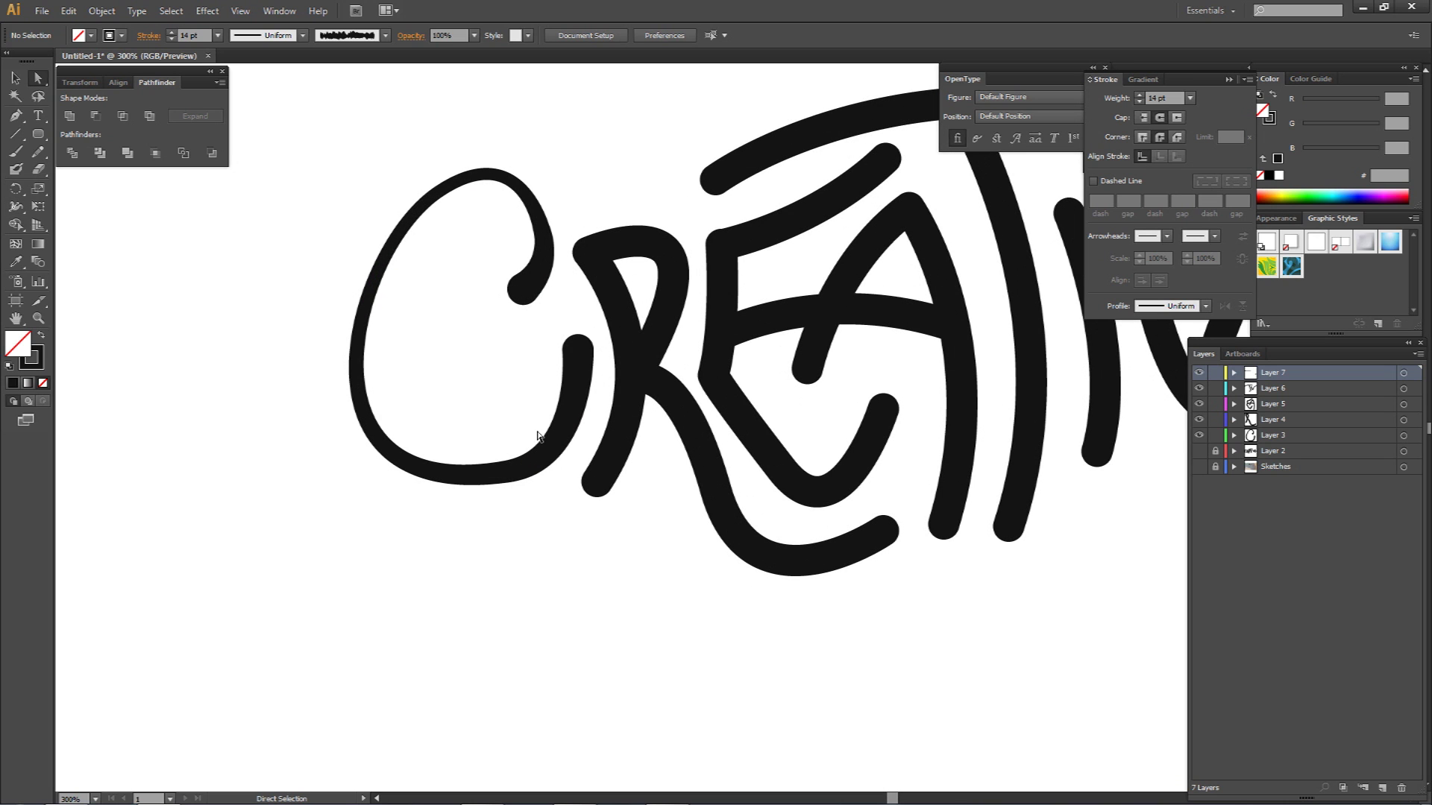
{"action": "key", "text": "ctrl+z"}
- With the Width tool, slightly thin the C at its upper-left curve and thicken the end of the R's tail
{"action": "key", "text": "shift+w"}
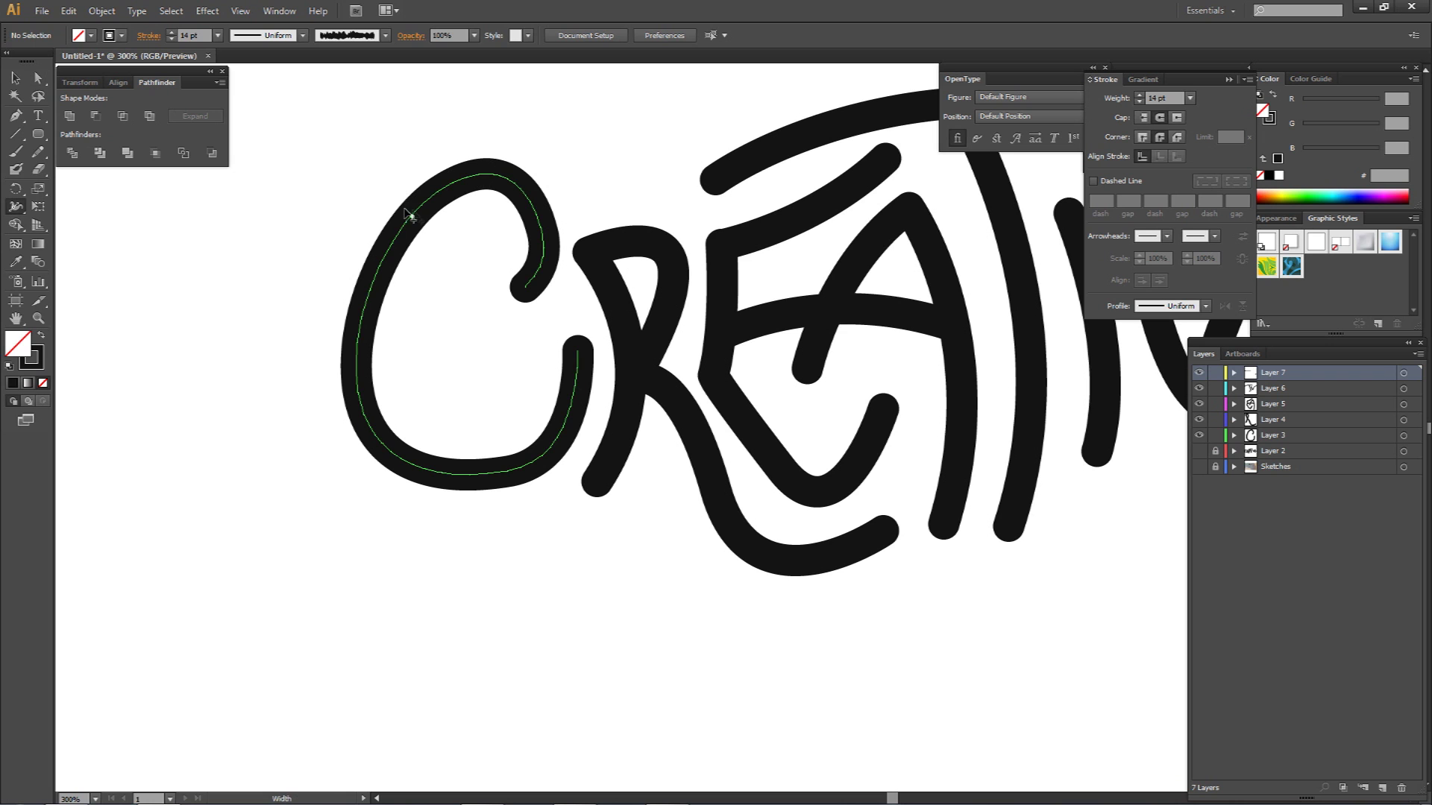
{"action": "left_click_drag", "start_coordinate": [412, 215], "coordinate": [406, 208]}
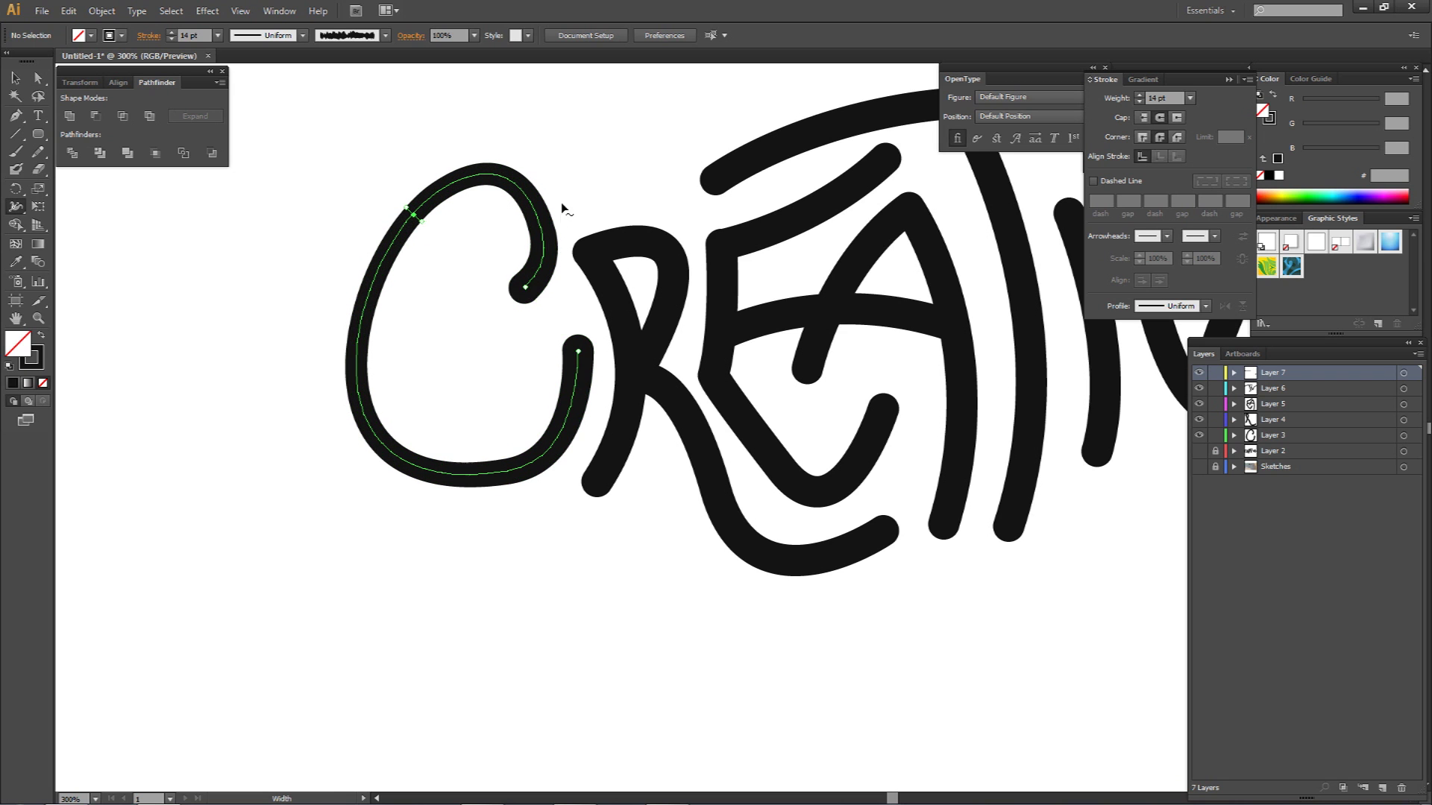
{"action": "left_click_drag", "start_coordinate": [789, 507], "coordinate": [693, 477]}
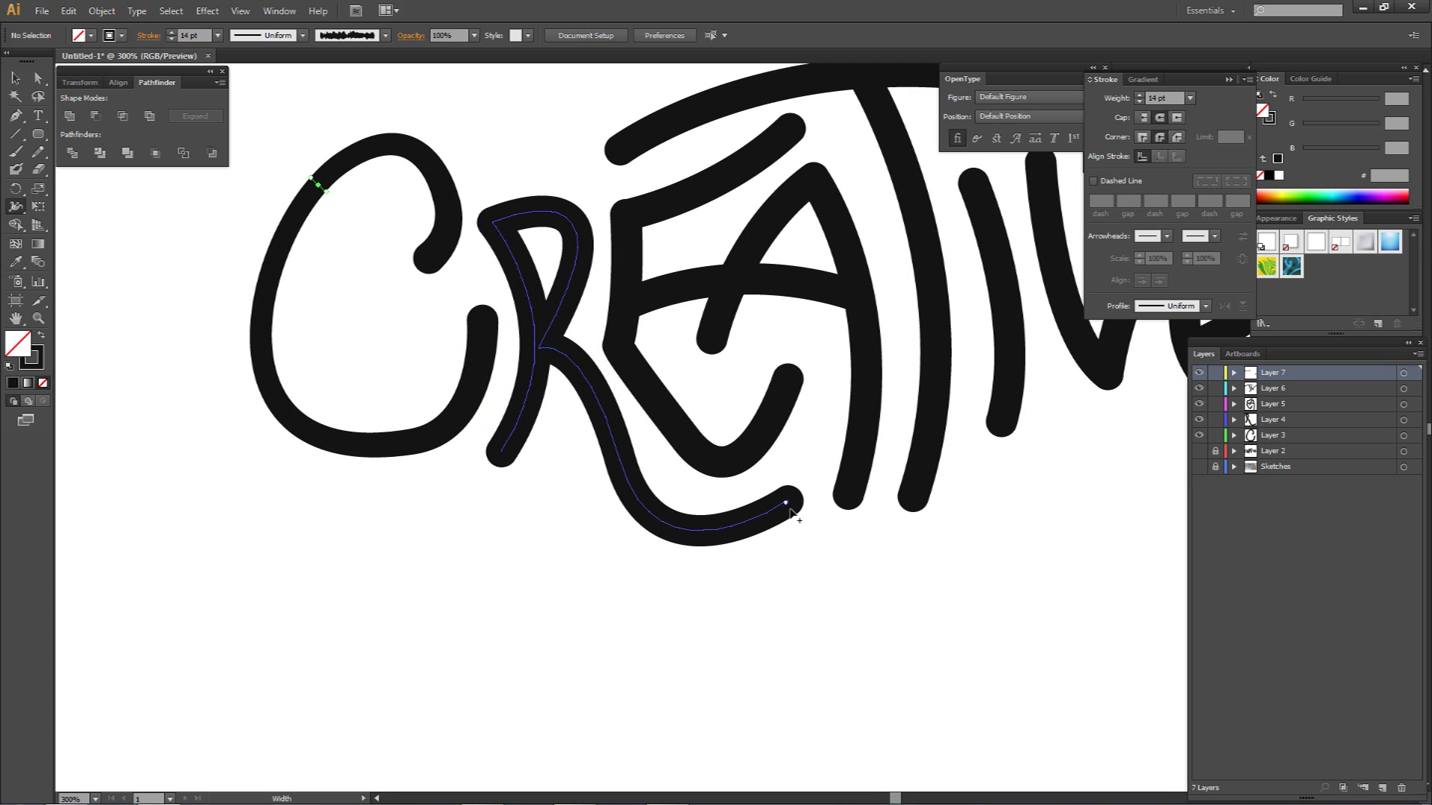
{"action": "left_click_drag", "start_coordinate": [14, 210], "coordinate": [79, 212]}
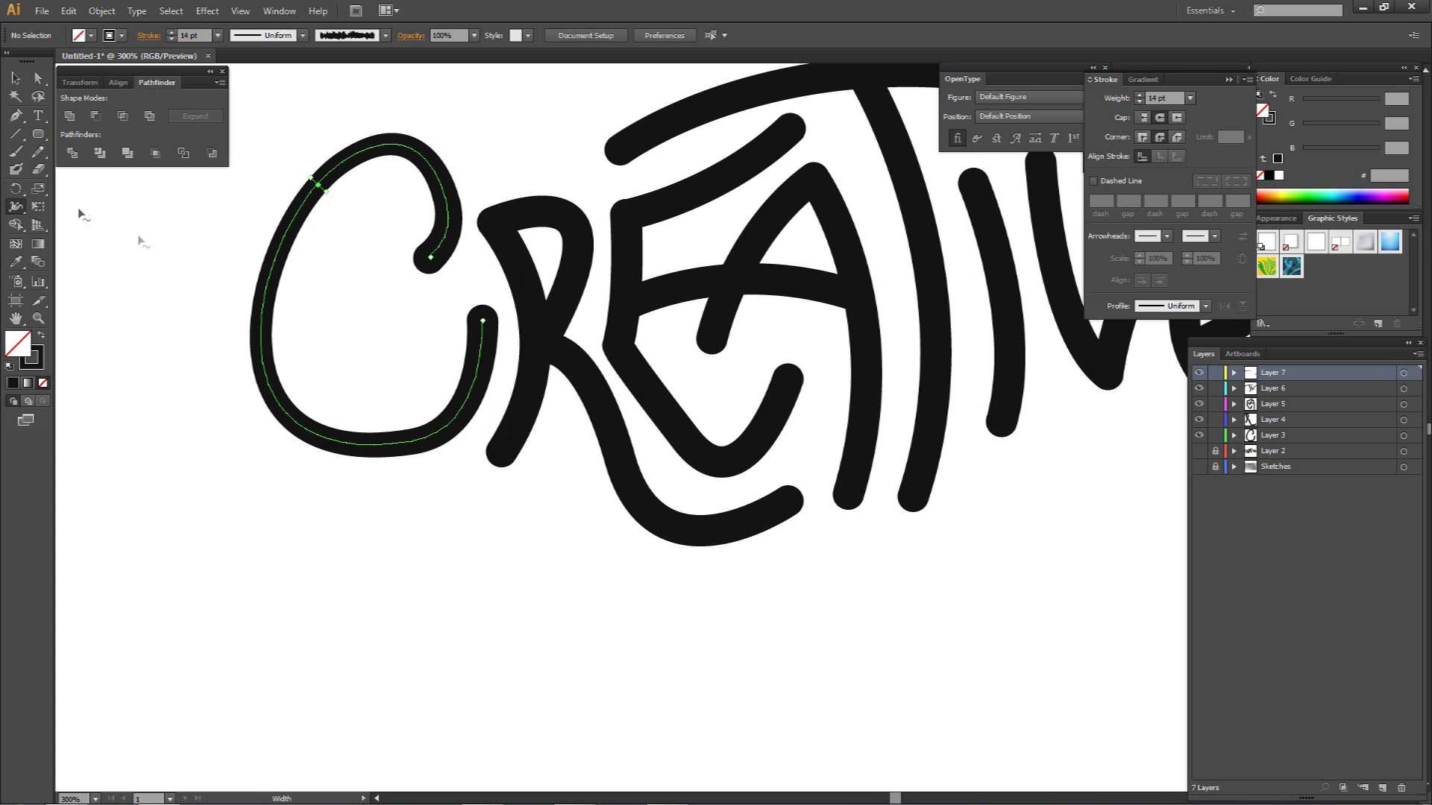
{"action": "left_click_drag", "start_coordinate": [789, 501], "coordinate": [802, 521]}
- Narrow the left end of the E's top bar and nudge its end anchor to line up with the E's stem
{"action": "left_click_drag", "start_coordinate": [805, 480], "coordinate": [645, 478]}
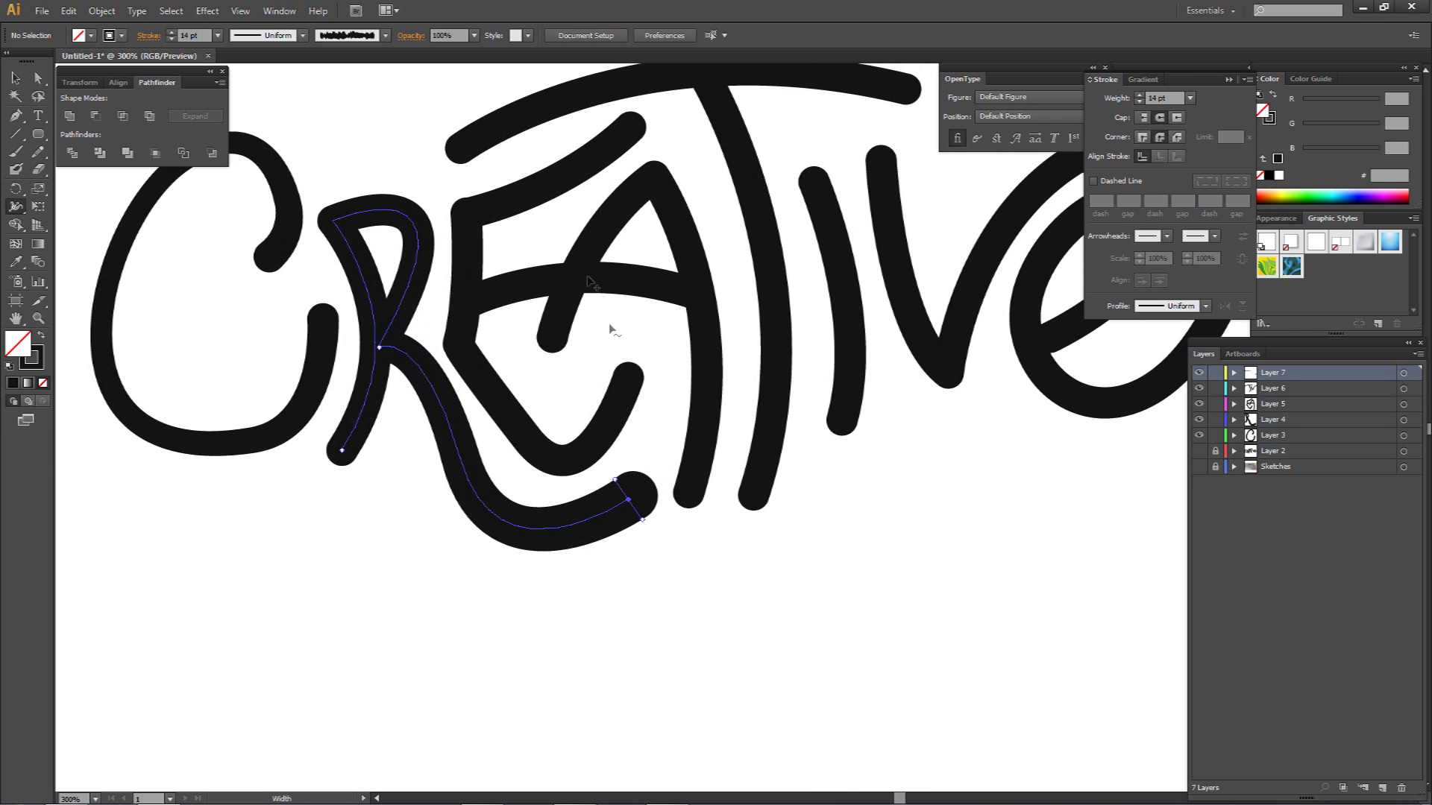
{"action": "left_click_drag", "start_coordinate": [588, 277], "coordinate": [547, 358]}
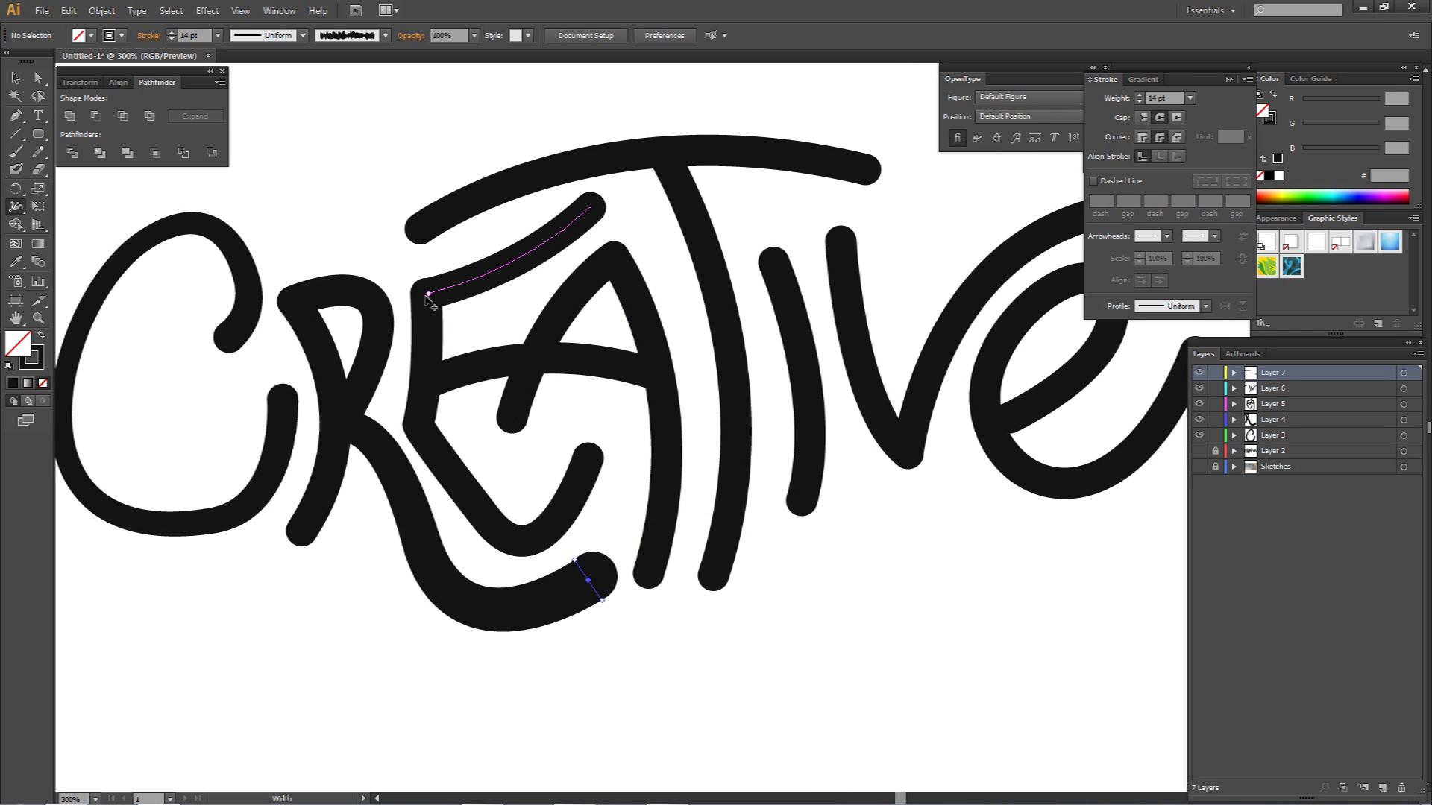
{"action": "key", "text": "a"}
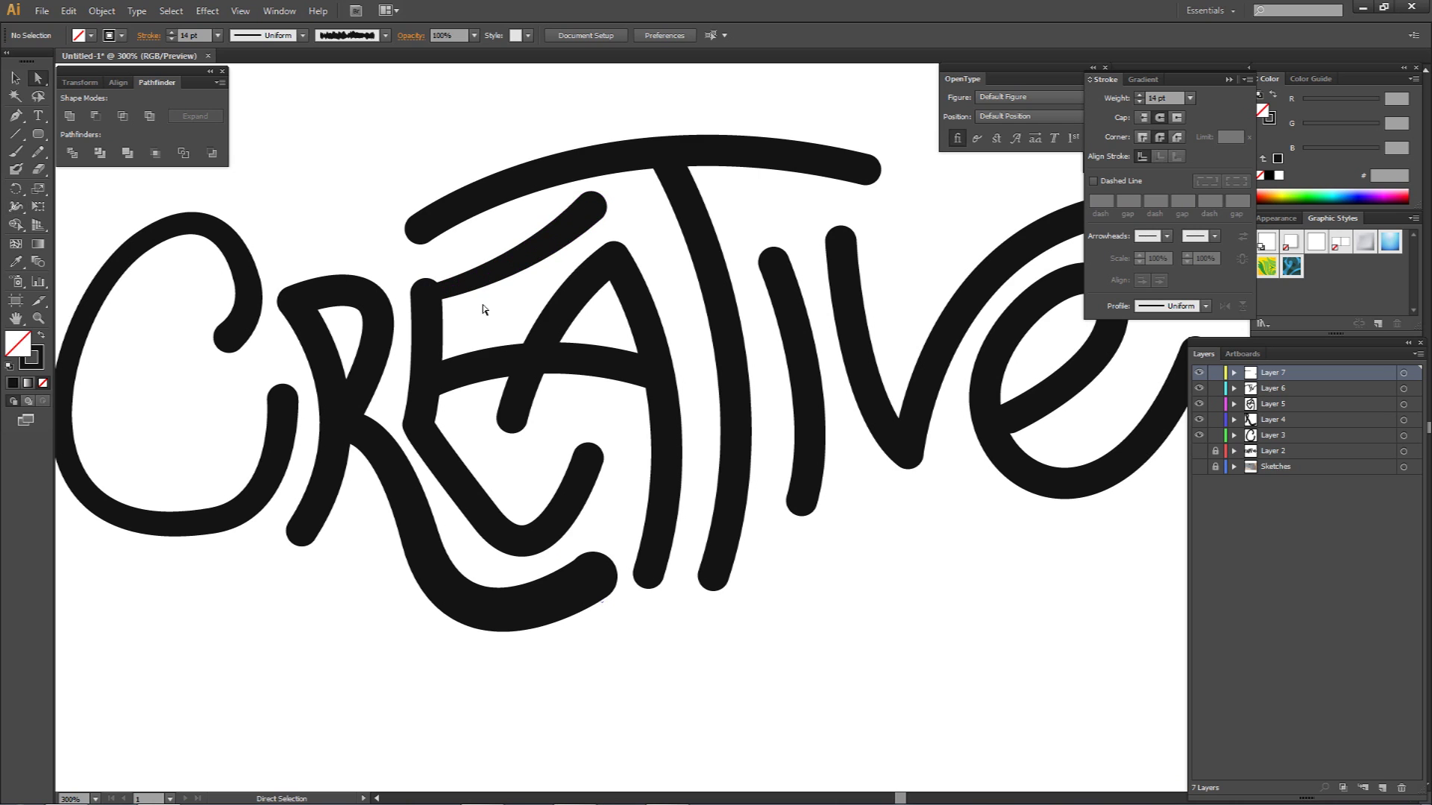
{"action": "left_click", "coordinate": [426, 295]}
{"action": "left_click_drag", "start_coordinate": [426, 294], "coordinate": [421, 292]}
{"action": "left_click", "coordinate": [472, 304]}
- Taper the foot of the T's stem and thicken the bottom vertex of the V with the Width tool
{"action": "key", "text": "shift+w"}
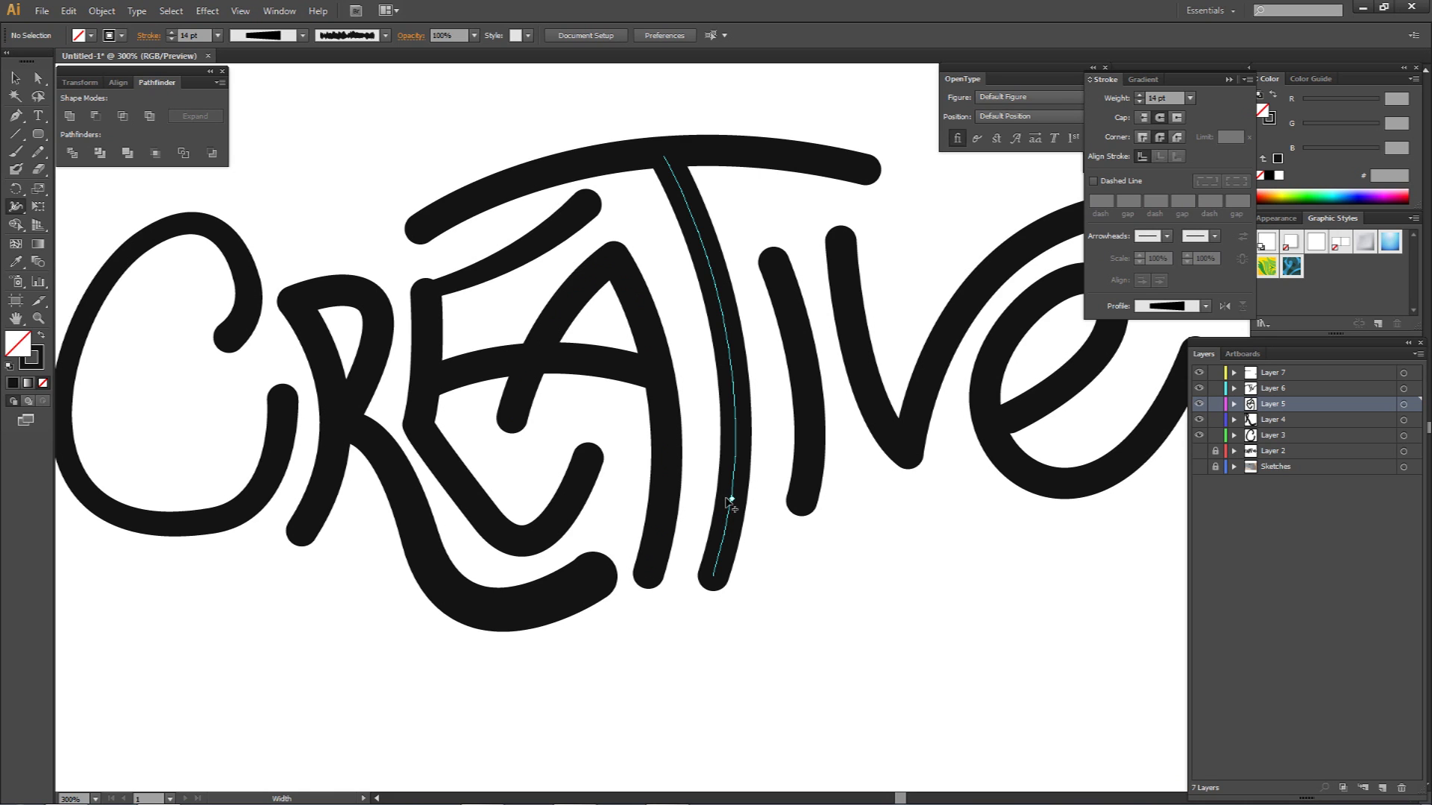
{"action": "left_click_drag", "start_coordinate": [713, 576], "coordinate": [705, 578]}
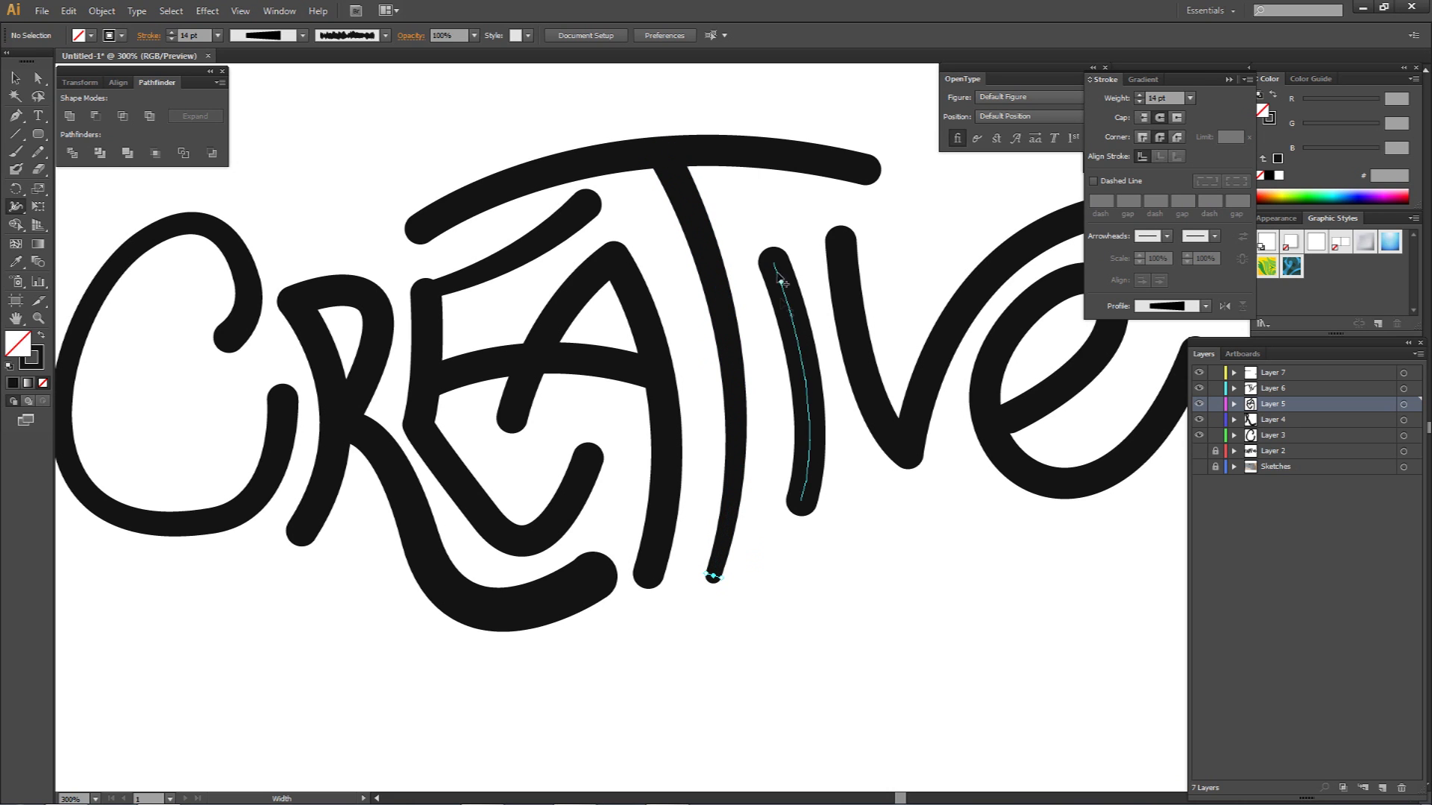
{"action": "left_click_drag", "start_coordinate": [917, 485], "coordinate": [782, 450]}
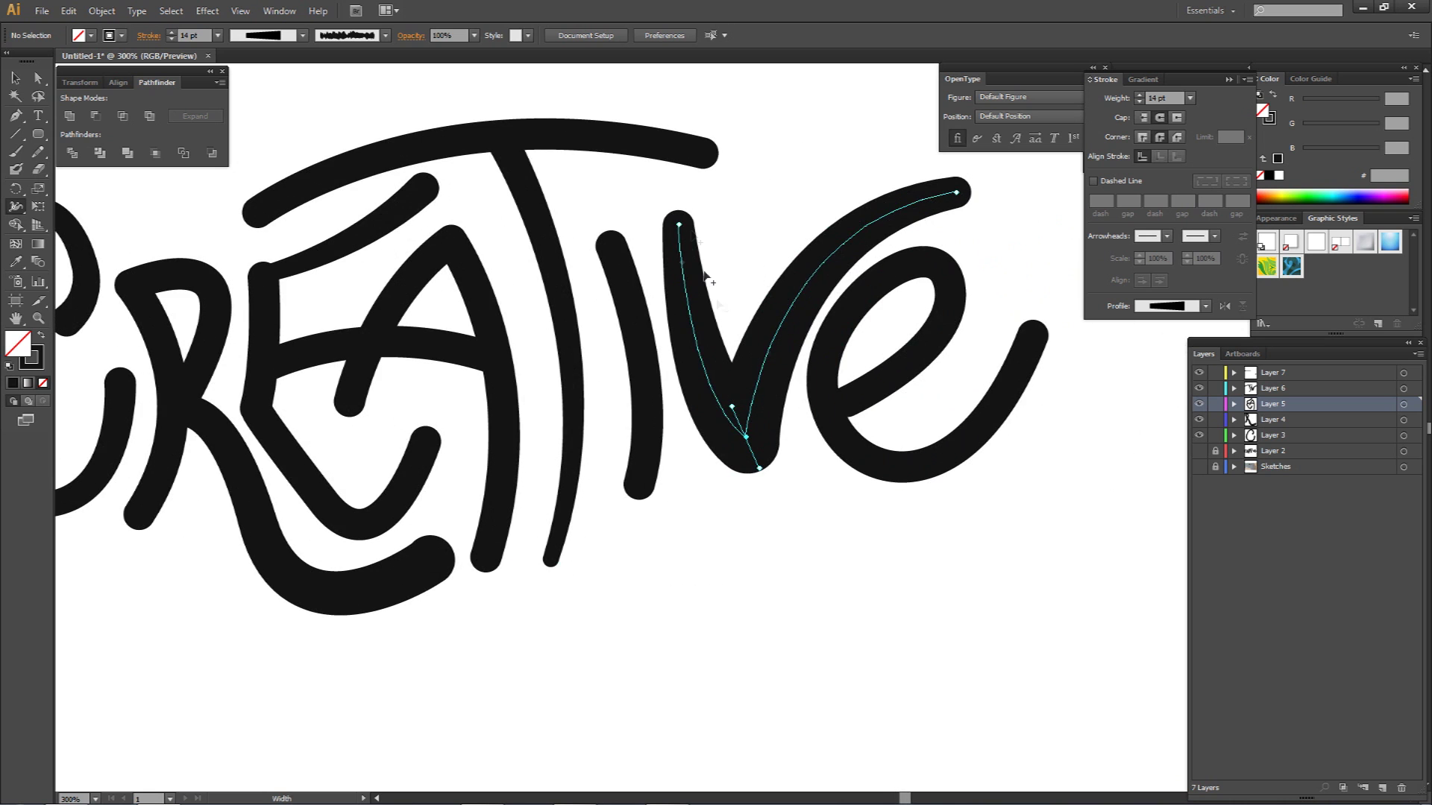
- Taper the right end of the T's crossbar and lower the stem's top anchor slightly to sit within the bar
{"action": "left_click_drag", "start_coordinate": [704, 153], "coordinate": [709, 152]}
{"action": "key", "text": "a"}
{"action": "left_click_drag", "start_coordinate": [502, 139], "coordinate": [501, 145]}
{"action": "left_click", "coordinate": [766, 231]}
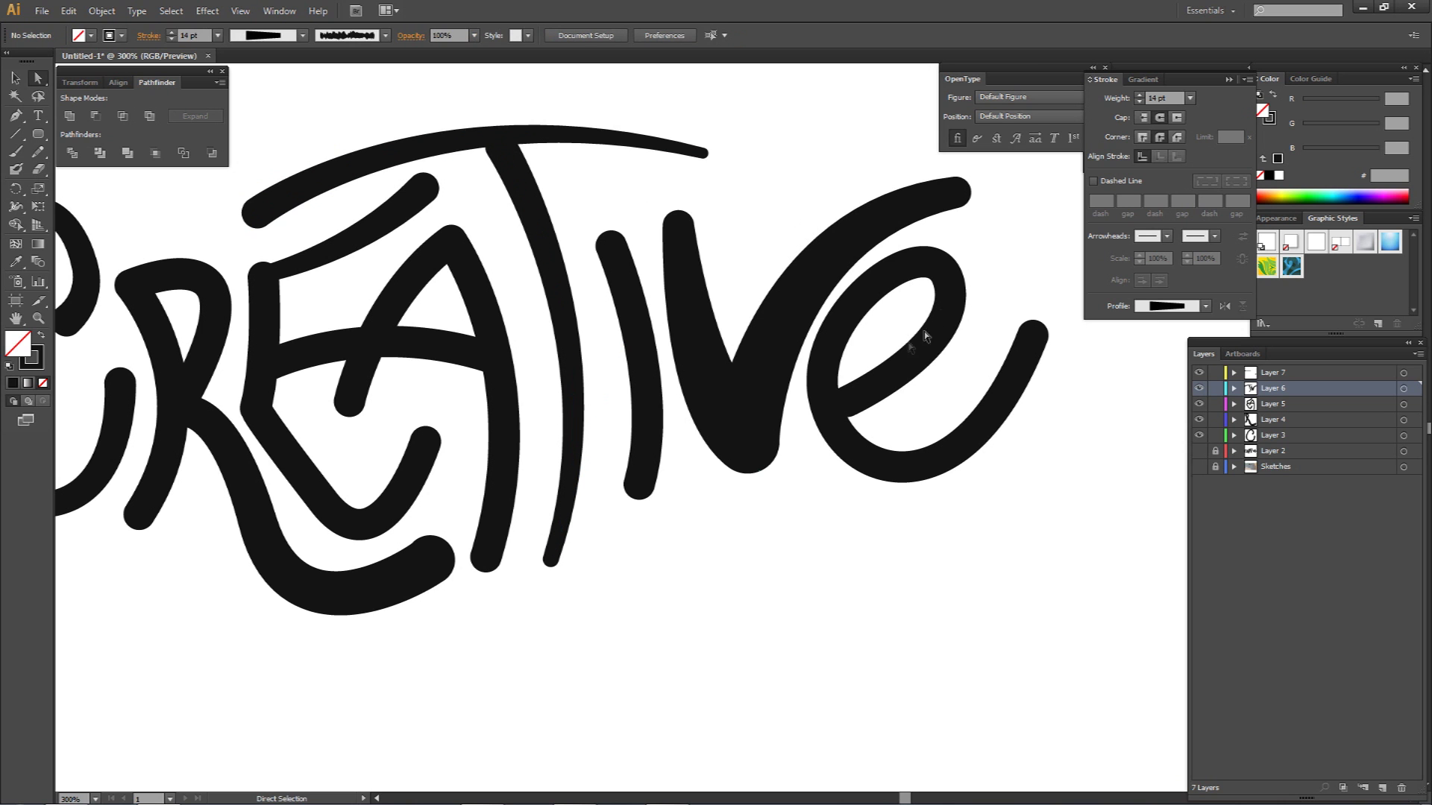
- Shift the left anchor of the final e slightly inward, away from the thickened V
{"action": "left_click", "coordinate": [824, 375]}
{"action": "left_click_drag", "start_coordinate": [823, 401], "coordinate": [828, 405]}
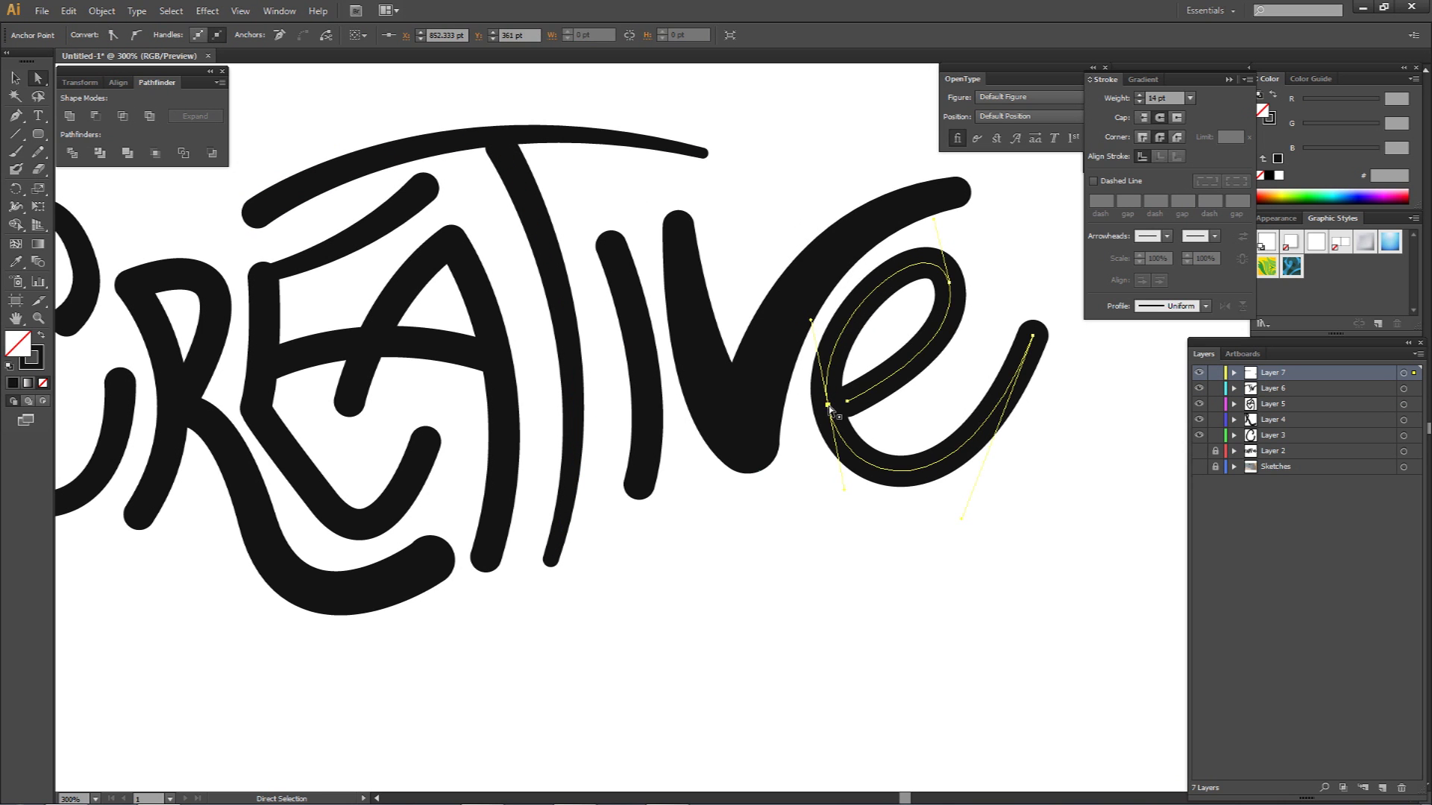
- Extend the V's left arm upward past the T's crossbar by moving its top anchor
{"action": "left_click", "coordinate": [936, 380]}
{"action": "scroll", "coordinate": [935, 378], "scroll_direction": "down", "scroll_amount": 2}
{"action": "scroll", "coordinate": [1018, 347], "scroll_direction": "down", "scroll_amount": 2}
{"action": "left_click_drag", "start_coordinate": [932, 376], "coordinate": [797, 374]}
{"action": "scroll", "coordinate": [797, 374], "scroll_direction": "up", "scroll_amount": 2}
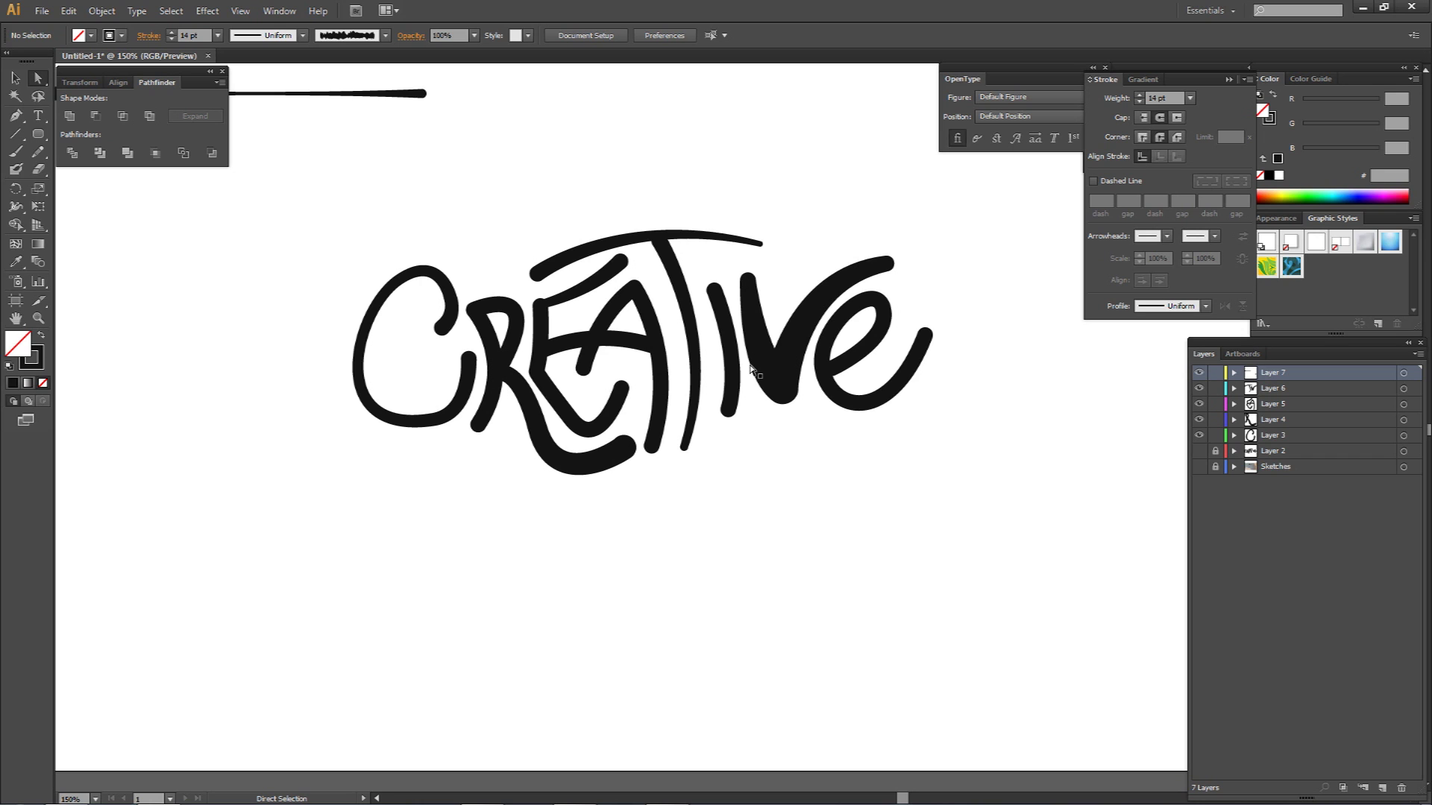
{"action": "left_click", "coordinate": [745, 284]}
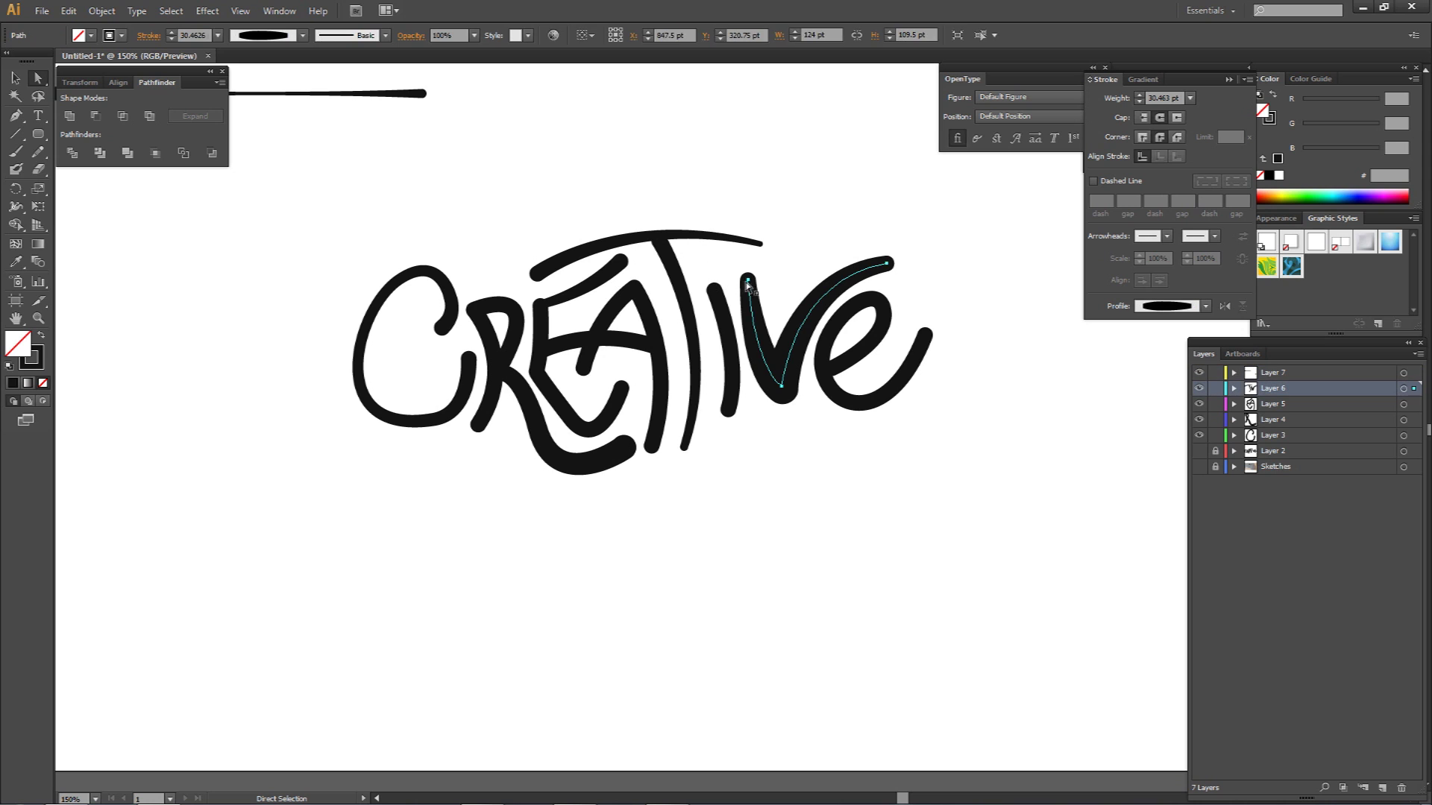
{"action": "left_click_drag", "start_coordinate": [748, 280], "coordinate": [697, 144]}
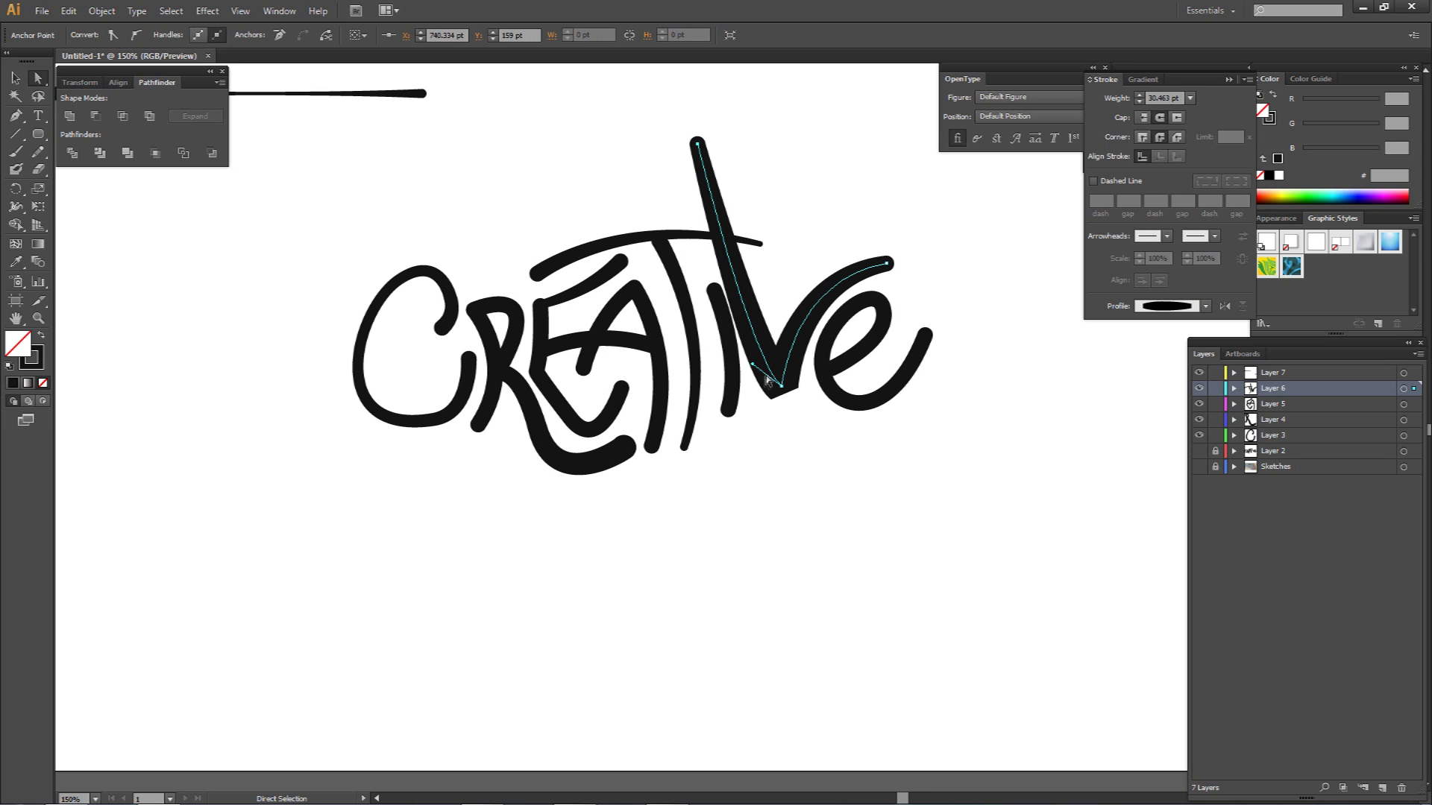
- Thin the V's bottom vertex with the Width tool so it matches its arms
{"action": "key", "text": "shift+w"}
{"action": "left_click_drag", "start_coordinate": [776, 371], "coordinate": [781, 399]}
{"action": "key", "text": "a"}
{"action": "left_click", "coordinate": [810, 430]}
- Lower the V's bottom vertex slightly and reposition the end anchors of its right and left arms
{"action": "left_click", "coordinate": [781, 384]}
{"action": "left_click", "coordinate": [779, 382], "text": "alt"}
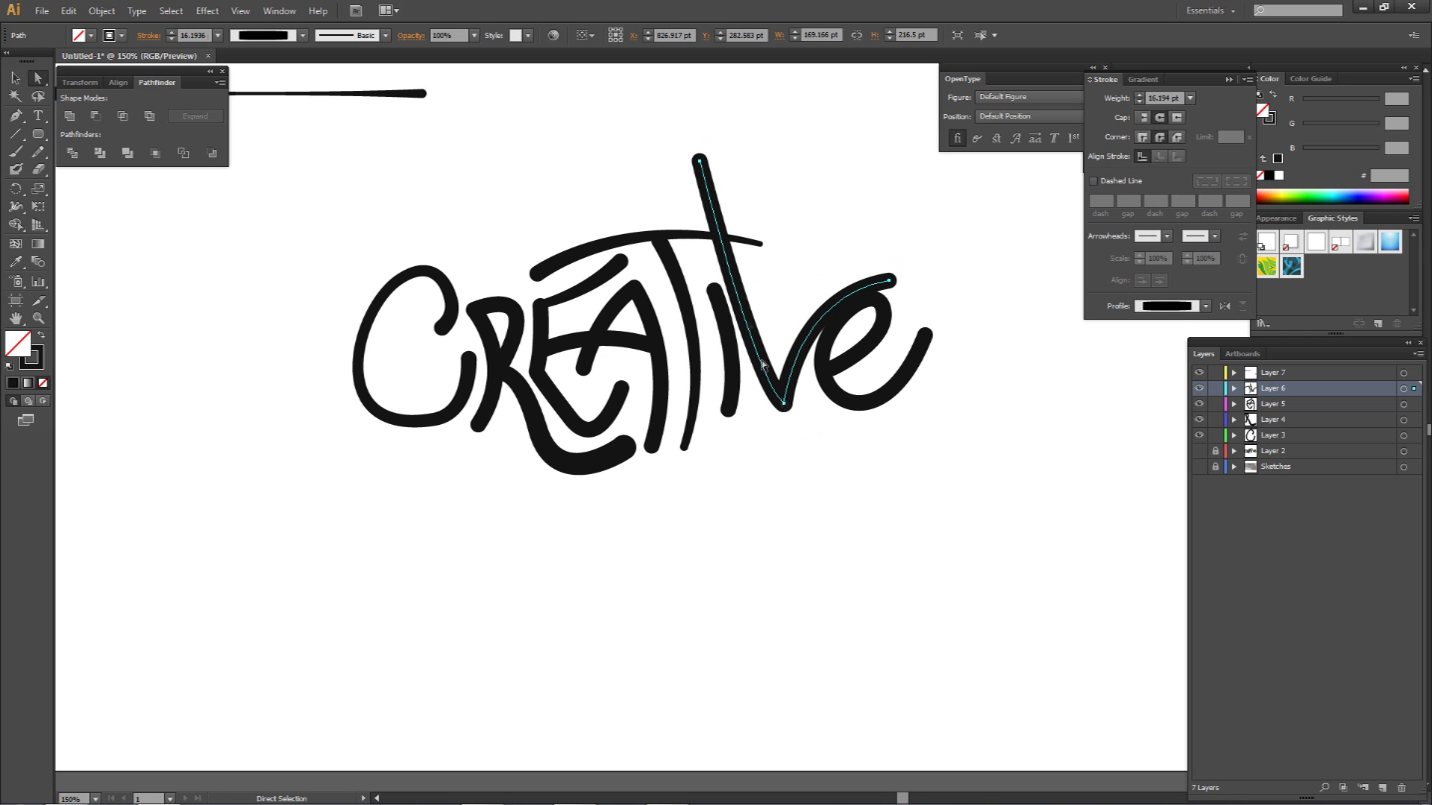
{"action": "left_click", "coordinate": [889, 281]}
{"action": "left_click_drag", "start_coordinate": [889, 281], "coordinate": [887, 266]}
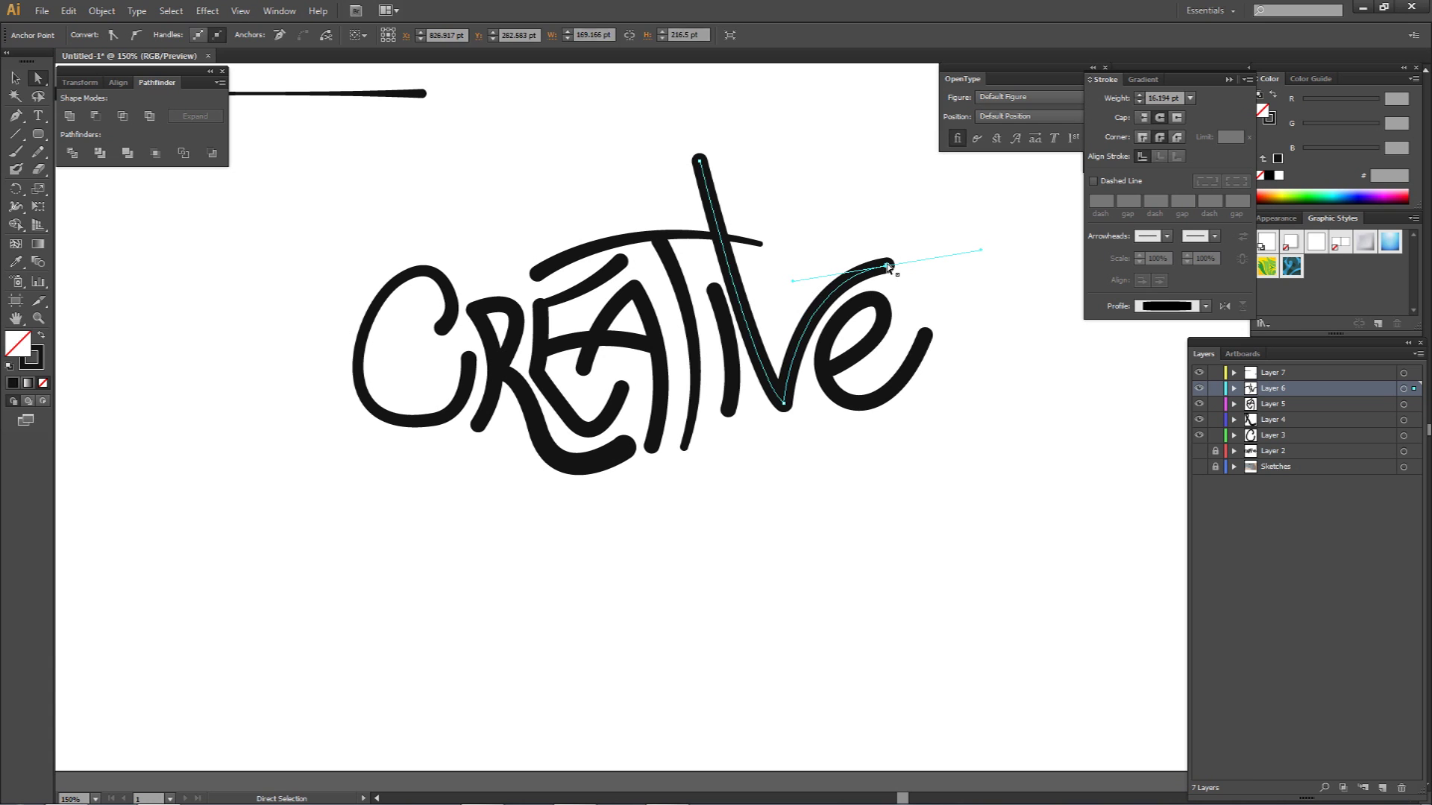
{"action": "left_click", "coordinate": [792, 257]}
{"action": "left_click", "coordinate": [766, 367]}
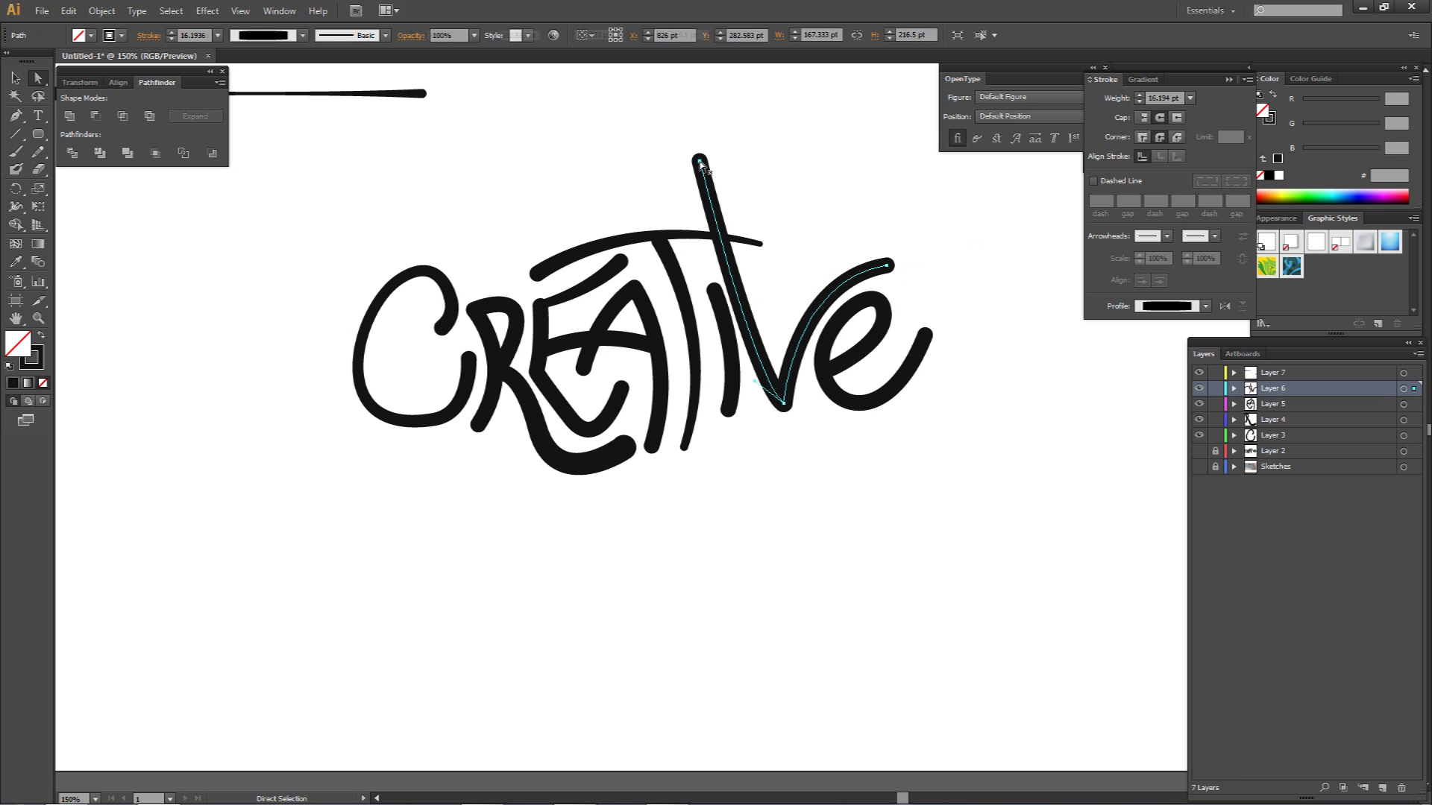
{"action": "left_click_drag", "start_coordinate": [699, 161], "coordinate": [711, 154]}
{"action": "left_click", "coordinate": [769, 195]}
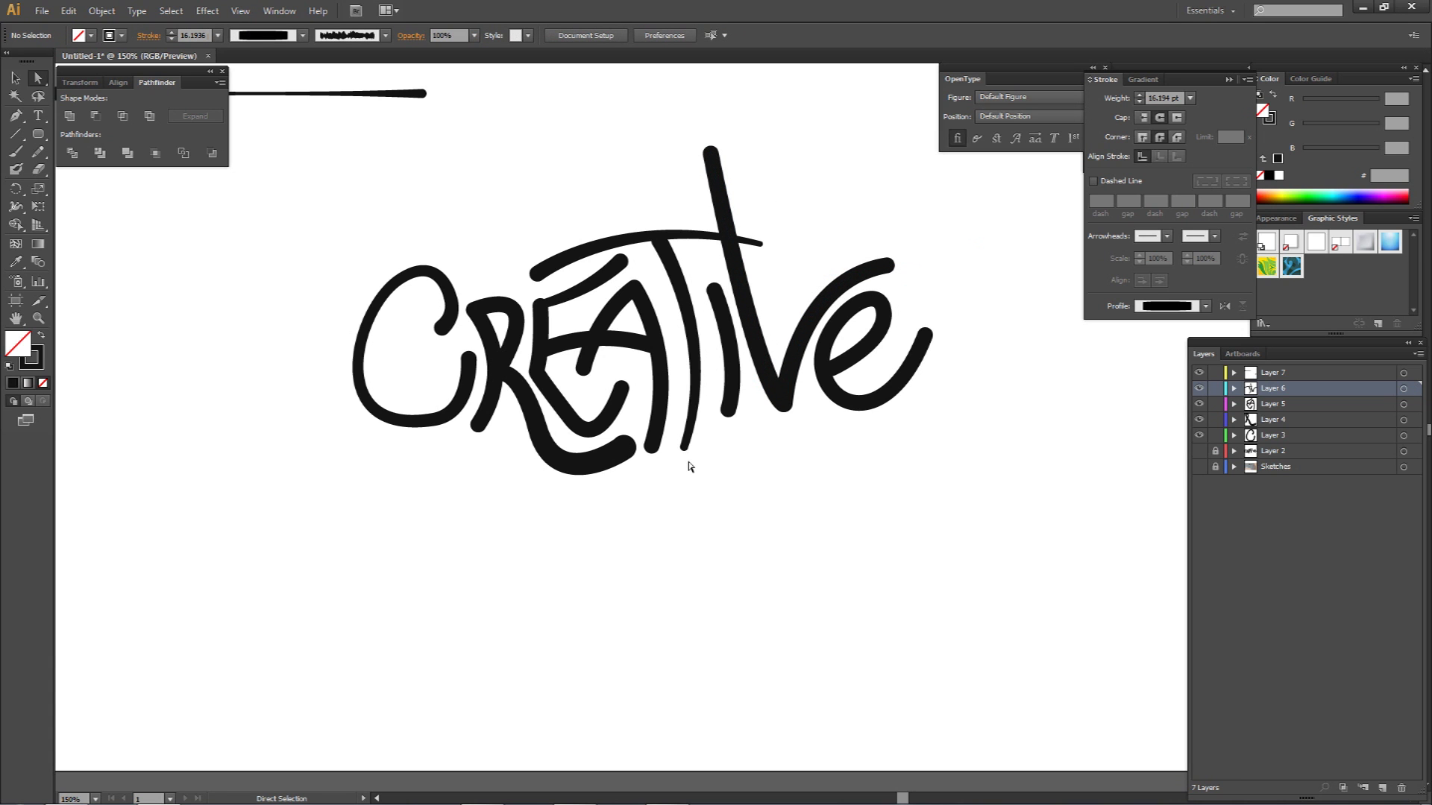
- Stretch the end of the R's tail to the right, underneath the A, T and I
{"action": "left_click", "coordinate": [626, 449]}
{"action": "mouse_move", "coordinate": [624, 448]}
{"action": "left_mouse_down"}
{"action": "mouse_move", "coordinate": [641, 475]}
{"action": "mouse_move", "coordinate": [766, 463]}
{"action": "left_mouse_up"}
{"action": "left_click", "coordinate": [584, 519]}
{"action": "left_click", "coordinate": [562, 457]}
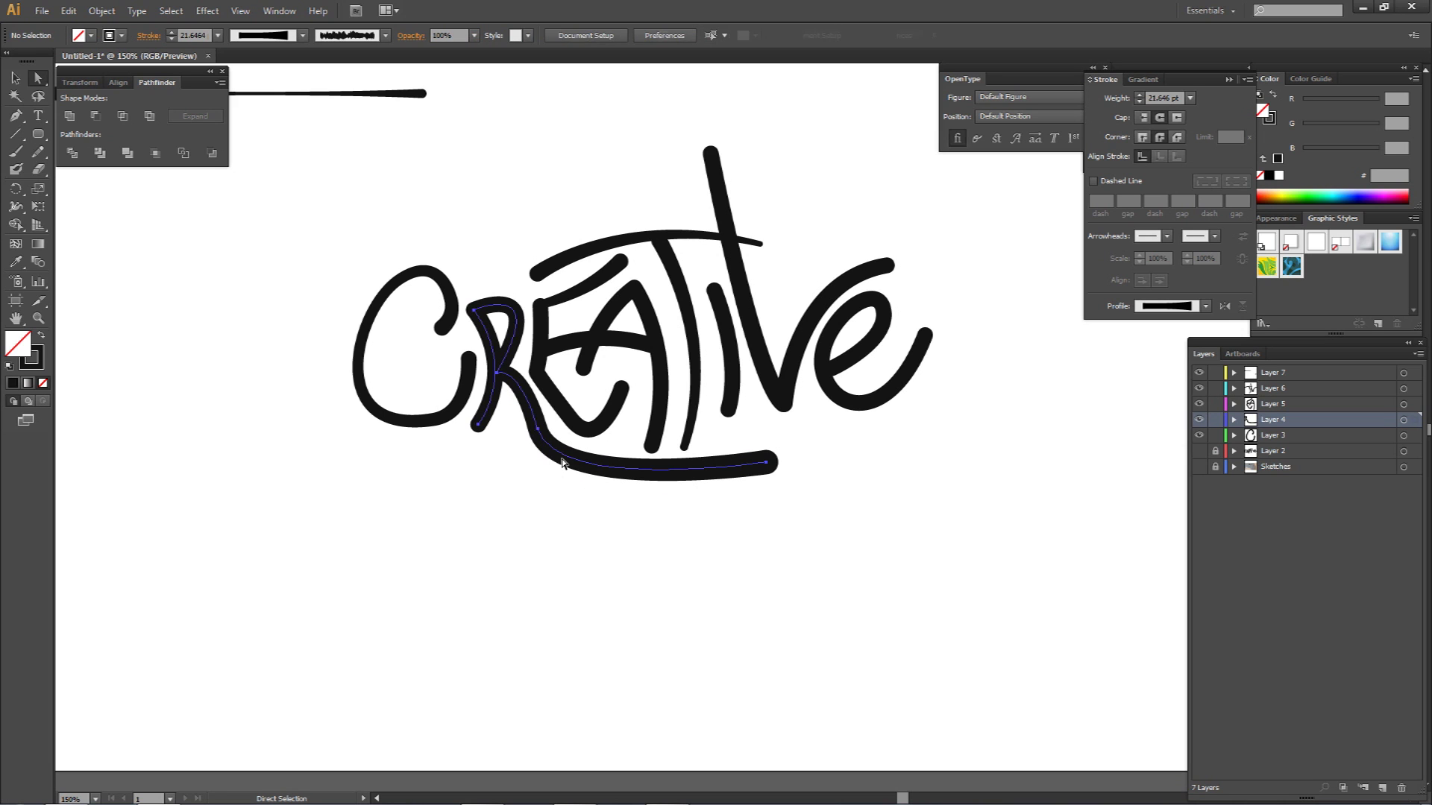
- Deepen the R's tail curve by pulling the lower handle of the anchor at its bend down and to the right
{"action": "left_click", "coordinate": [538, 429]}
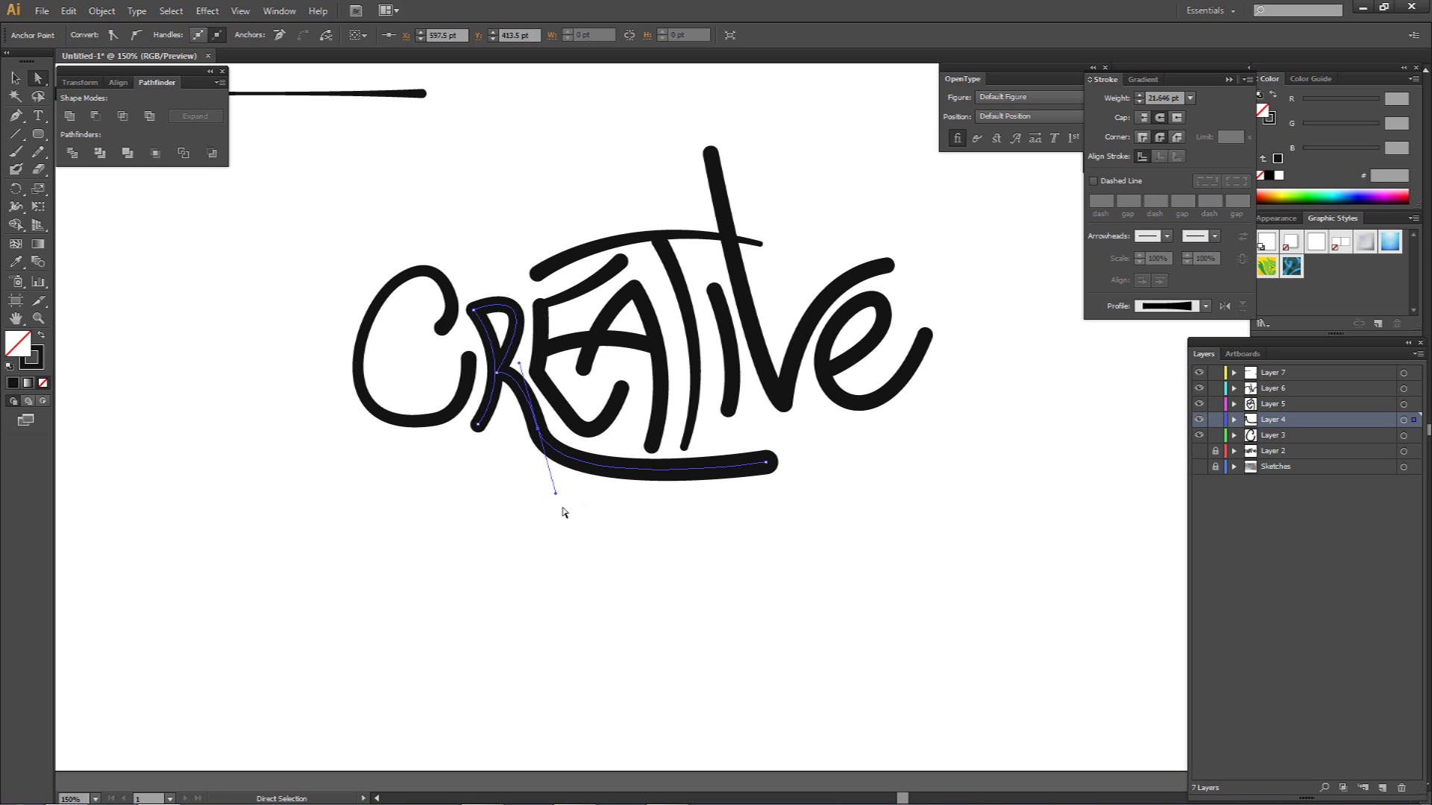
{"action": "left_click", "coordinate": [569, 519]}
{"action": "left_click", "coordinate": [549, 449]}
{"action": "left_click", "coordinate": [537, 430]}
{"action": "left_click_drag", "start_coordinate": [554, 492], "coordinate": [570, 514]}
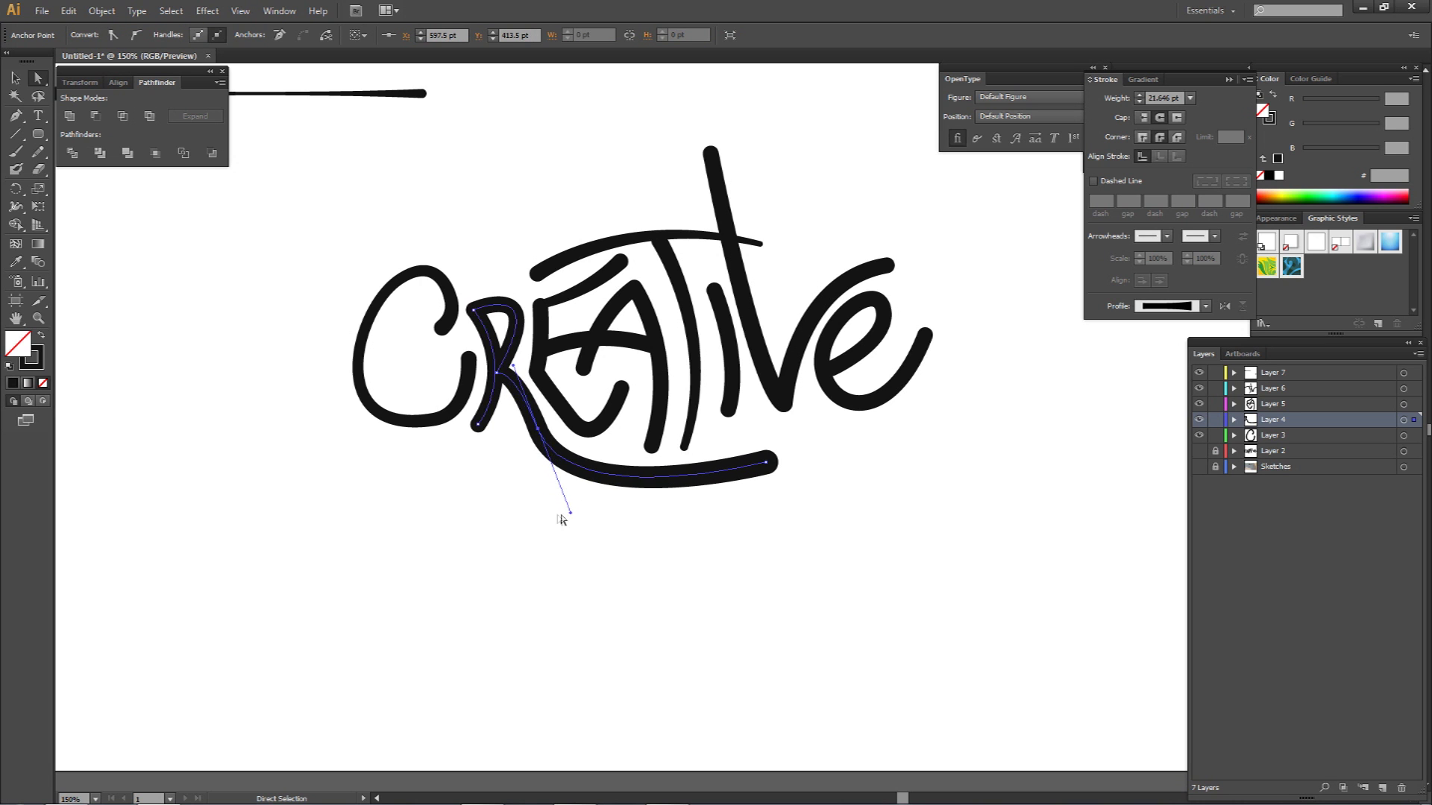
{"action": "left_click", "coordinate": [531, 520]}
- Thin the R's tail around its bend anchor with the Width tool
{"action": "left_click_drag", "start_coordinate": [635, 388], "coordinate": [610, 457]}
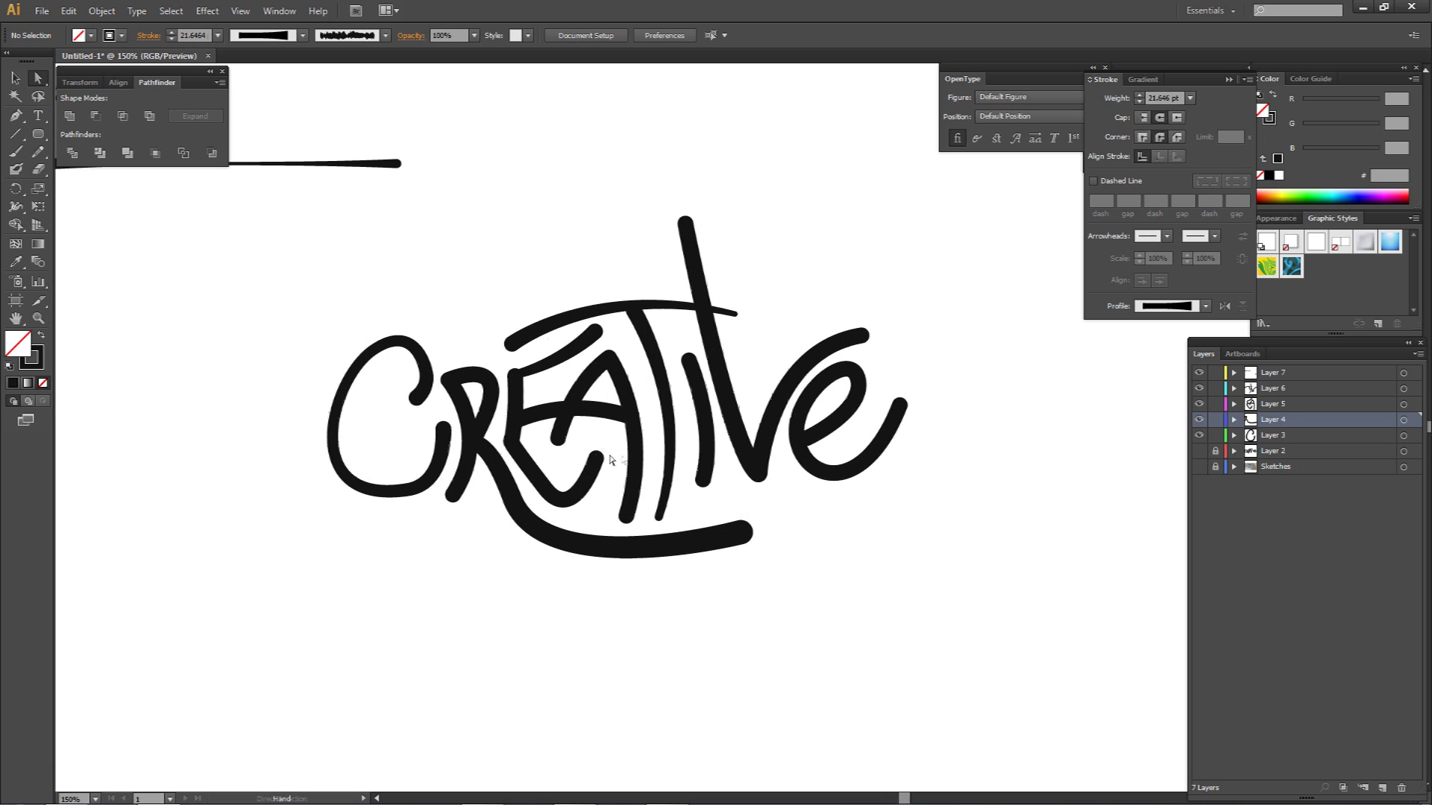
{"action": "left_click", "coordinate": [515, 519]}
{"action": "key", "text": "shift+w"}
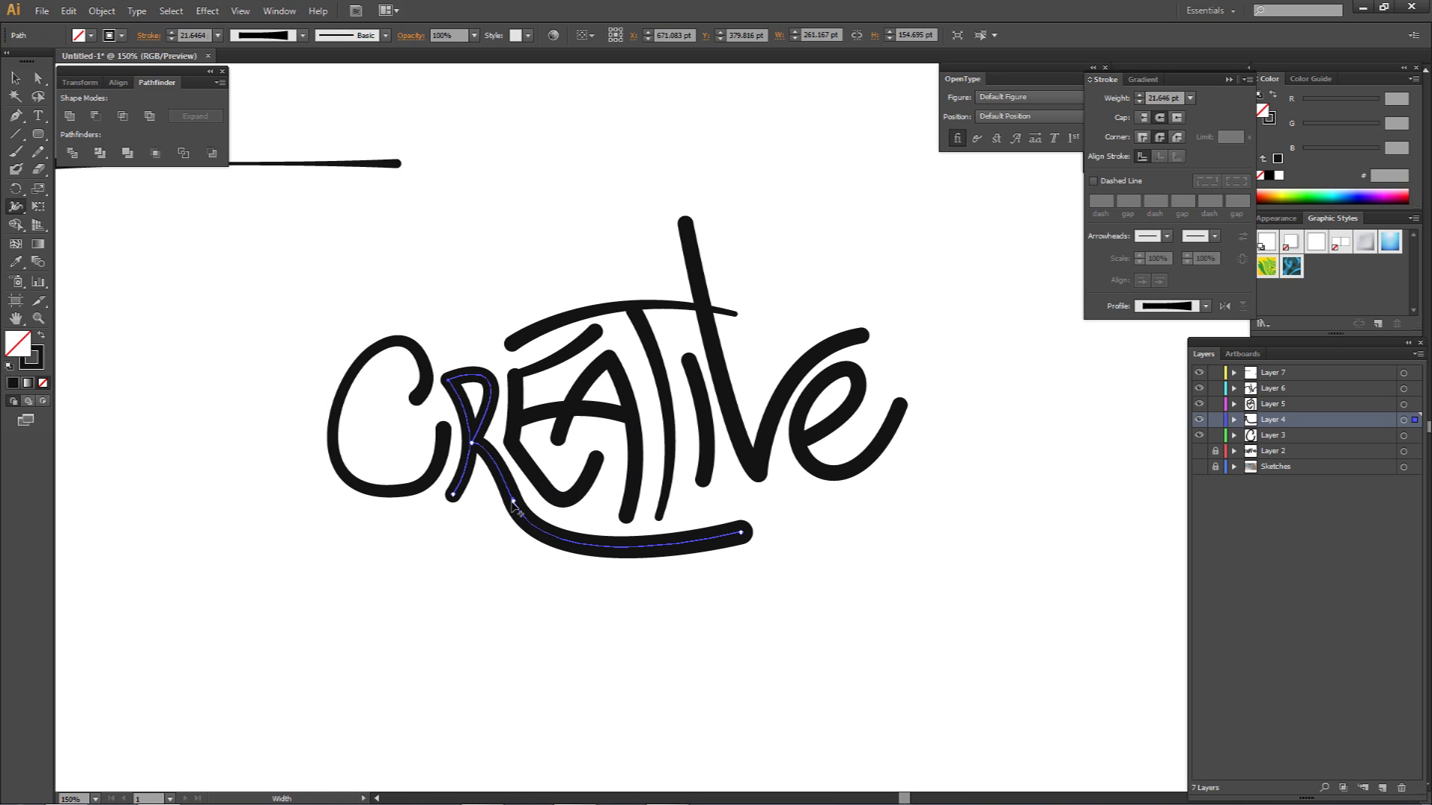
{"action": "left_click_drag", "start_coordinate": [514, 500], "coordinate": [540, 529]}
{"action": "key", "text": "a"}
{"action": "left_click", "coordinate": [502, 537]}
{"action": "key", "text": "space"}
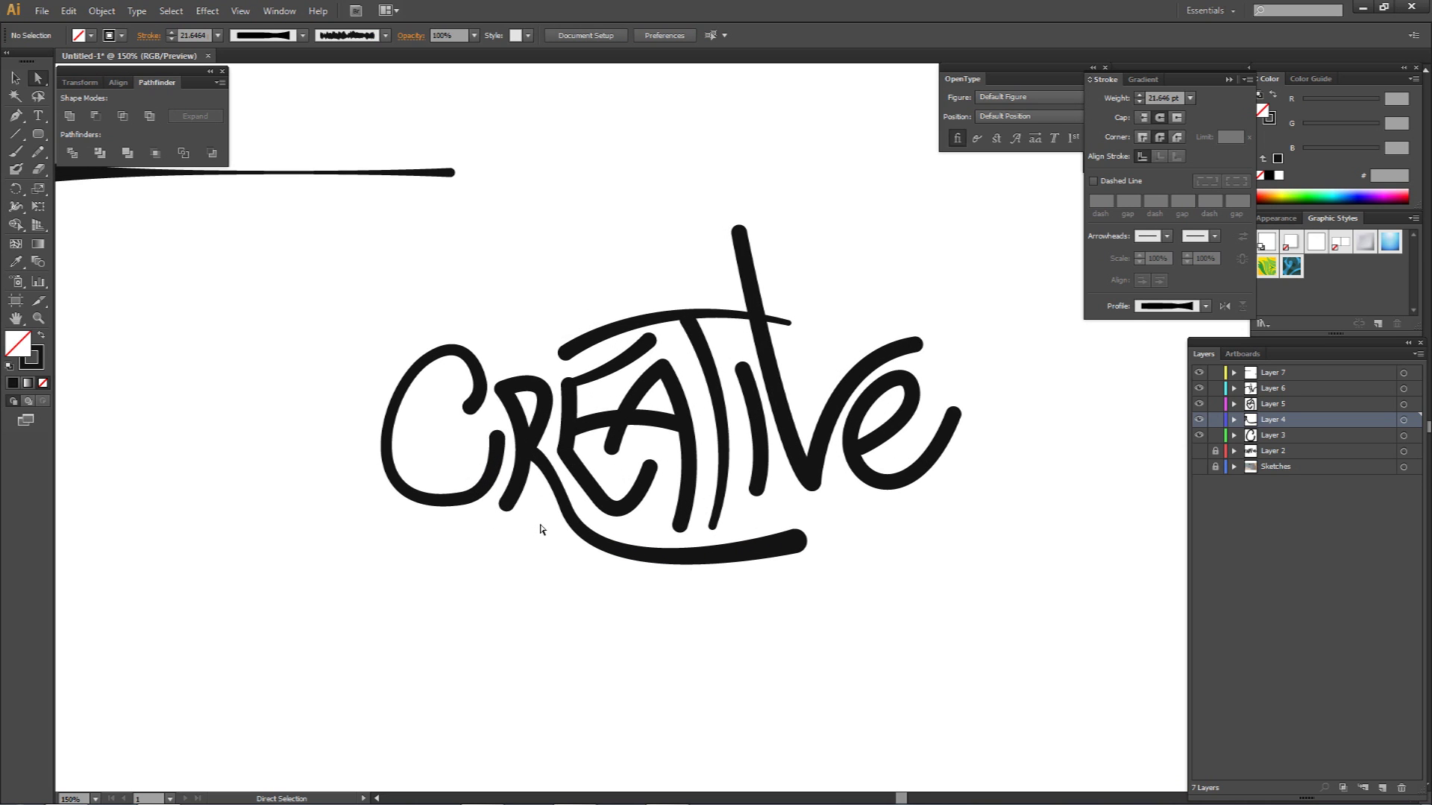
- Create a layer above Layer 7 and draw an angled accent line following the T's crossbar and the V's left arm
{"action": "left_click", "coordinate": [1304, 373]}
{"action": "left_click", "coordinate": [1381, 788]}
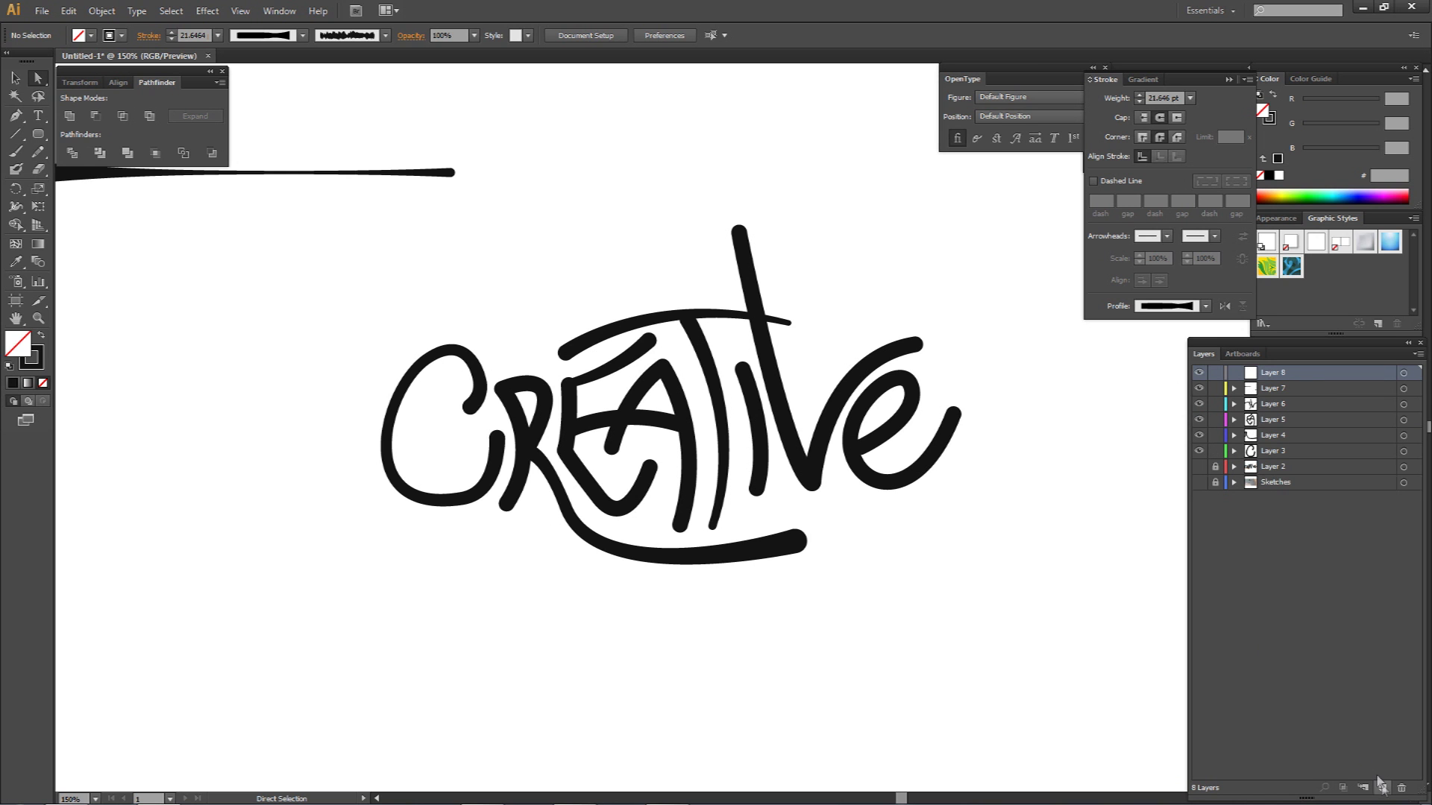
{"action": "key", "text": "p"}
{"action": "scroll", "coordinate": [521, 343], "scroll_direction": "up", "scroll_amount": 2}
{"action": "key", "text": "space"}
{"action": "left_click_drag", "start_coordinate": [522, 345], "coordinate": [477, 352]}
{"action": "key", "text": "space"}
{"action": "left_click_drag", "start_coordinate": [649, 315], "coordinate": [503, 336]}
{"action": "left_click", "coordinate": [559, 299]}
{"action": "left_click_drag", "start_coordinate": [755, 291], "coordinate": [800, 302]}
{"action": "left_click", "coordinate": [755, 291]}
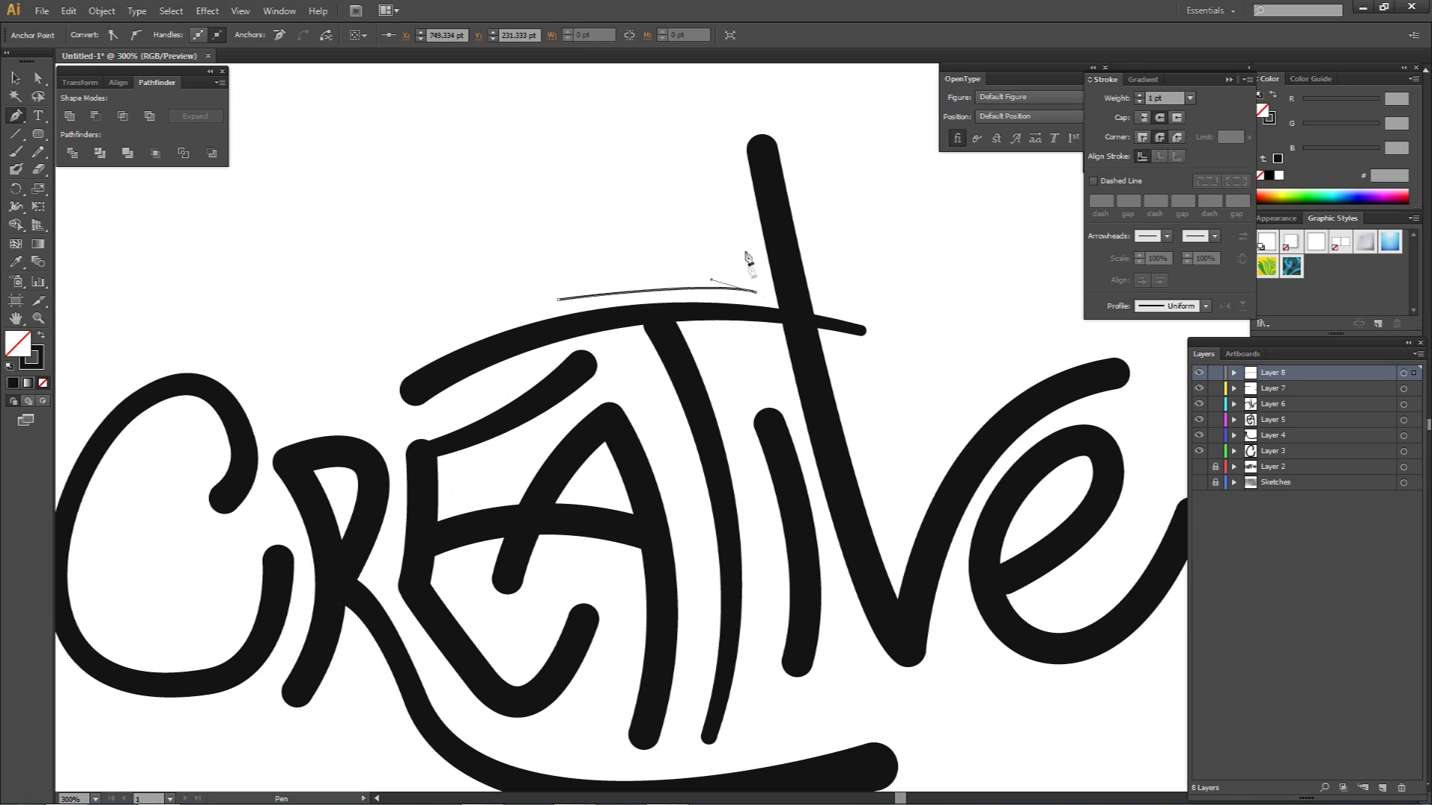
{"action": "left_click", "coordinate": [743, 221]}
- Set the upper accent line's stroke weight to 2 pt and finish the path
{"action": "left_click", "coordinate": [1138, 95]}
{"action": "left_click", "coordinate": [1140, 102]}
{"action": "left_click", "coordinate": [1140, 102]}
{"action": "left_click", "coordinate": [1140, 103]}
{"action": "left_click", "coordinate": [1140, 103]}
{"action": "left_click", "coordinate": [1140, 103]}
{"action": "left_click_drag", "start_coordinate": [977, 228], "coordinate": [880, 160]}
{"action": "left_click_drag", "start_coordinate": [848, 324], "coordinate": [822, 222]}
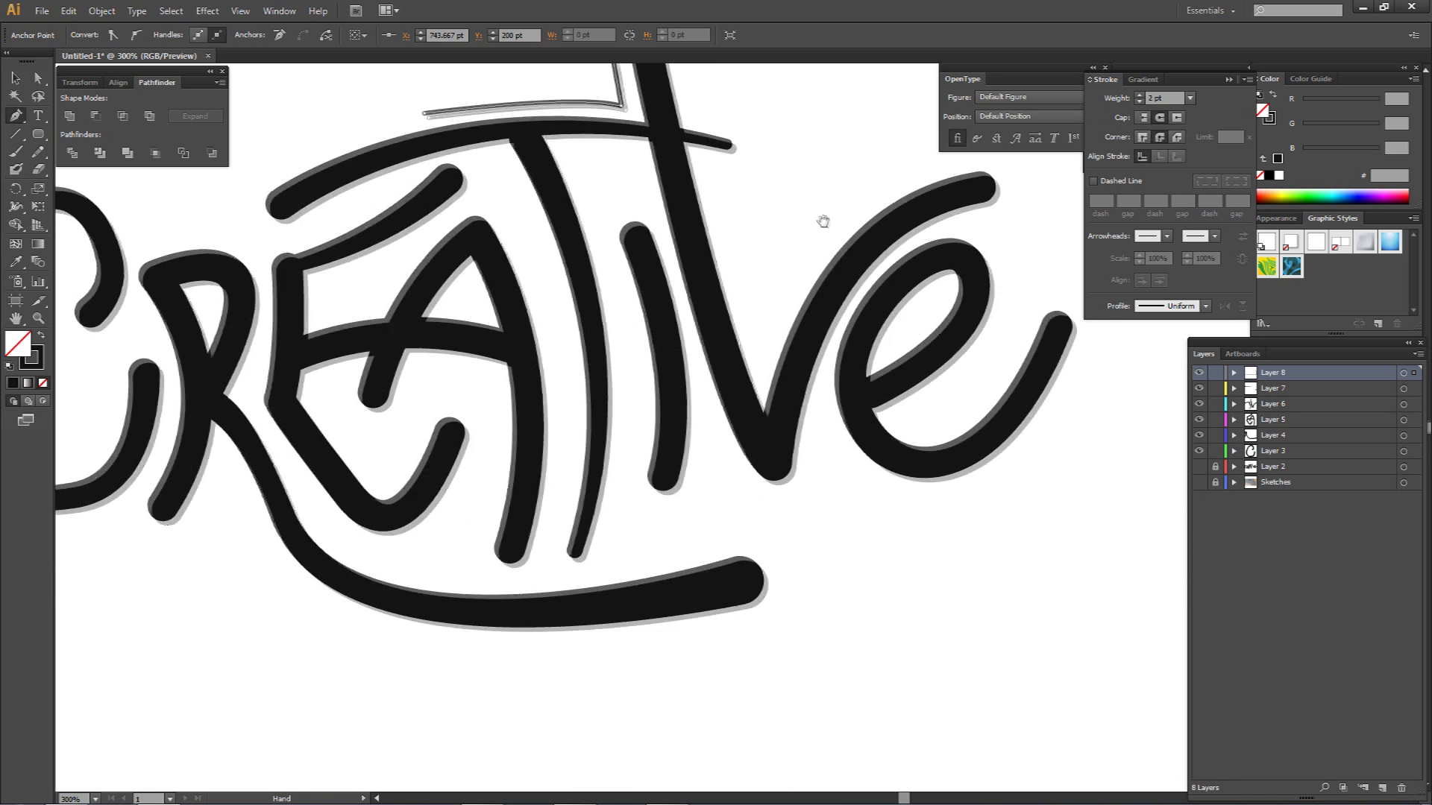
{"action": "left_click", "coordinate": [838, 497], "text": "ctrl"}
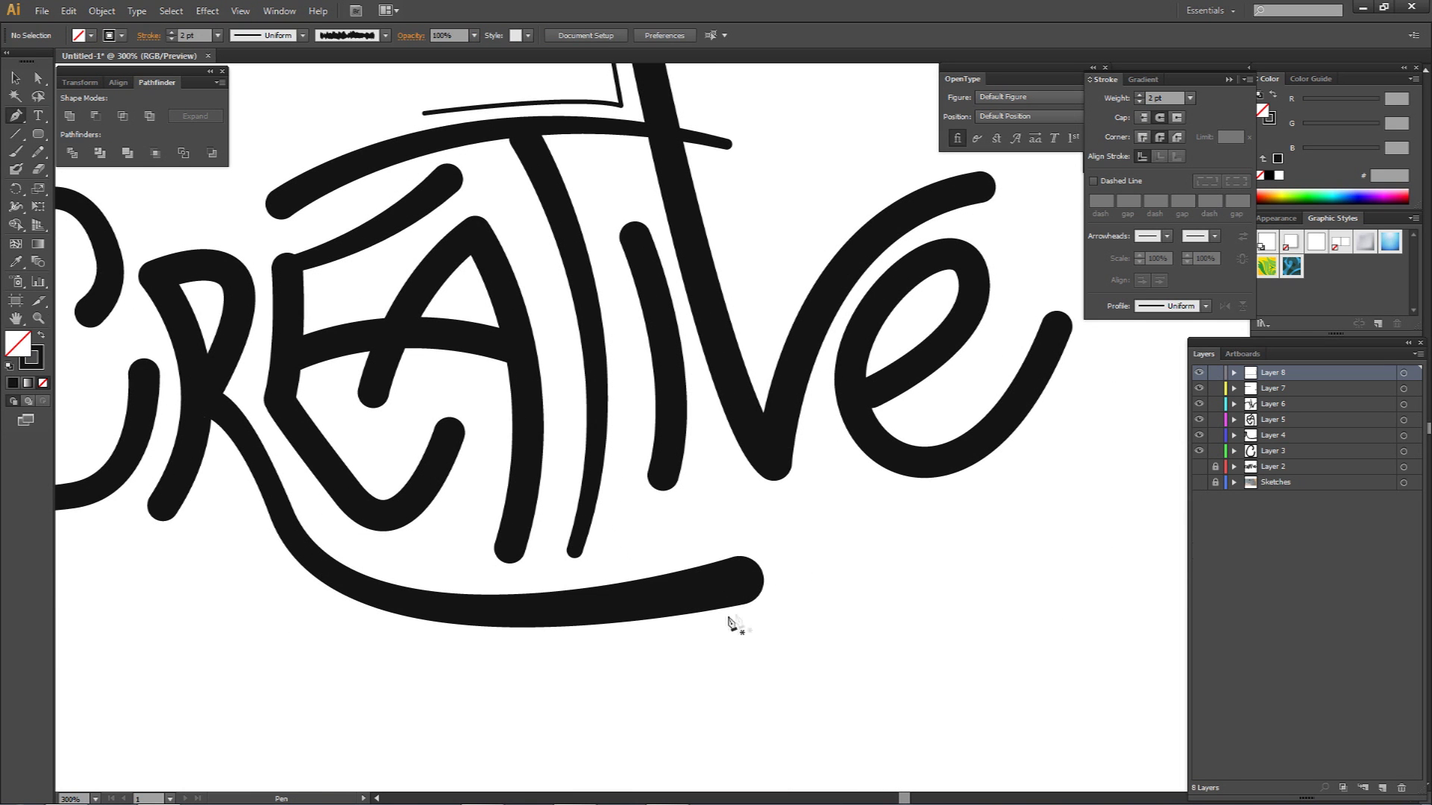
- Draw a peaked accent line with the Pen tool beneath the V and the final e, following their contours
{"action": "left_click", "coordinate": [788, 499]}
{"action": "left_click_drag", "start_coordinate": [830, 433], "coordinate": [832, 398]}
{"action": "mouse_move", "coordinate": [982, 490]}
{"action": "left_mouse_down"}
{"action": "mouse_move", "coordinate": [1038, 419]}
{"action": "mouse_move", "coordinate": [1074, 425]}
{"action": "mouse_move", "coordinate": [1095, 460]}
{"action": "left_mouse_up"}
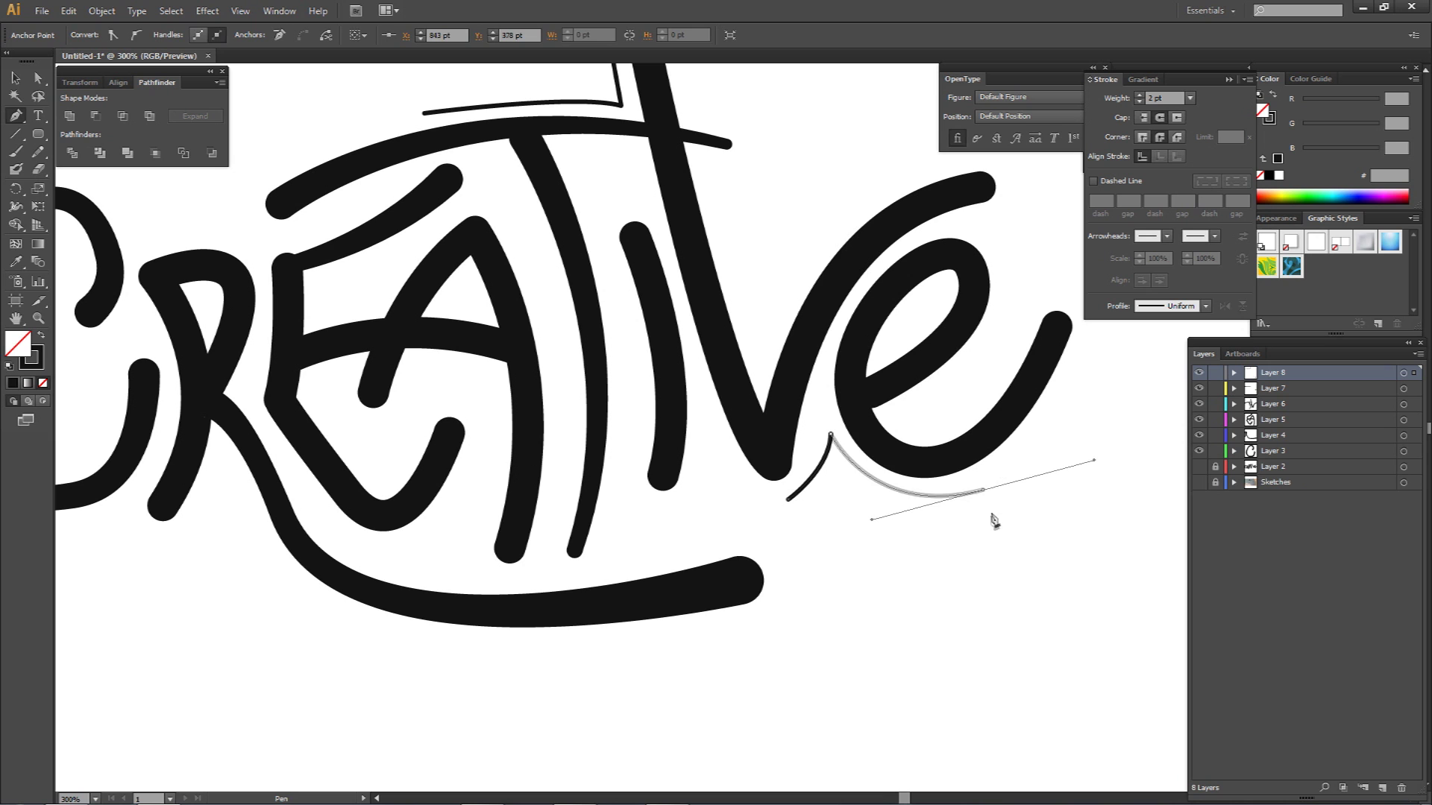
{"action": "left_click", "coordinate": [983, 520], "text": "ctrl"}
- Draw a wavy accent line with the Pen tool beneath the C and around the R's left foot
{"action": "key", "text": "ctrl+minus"}
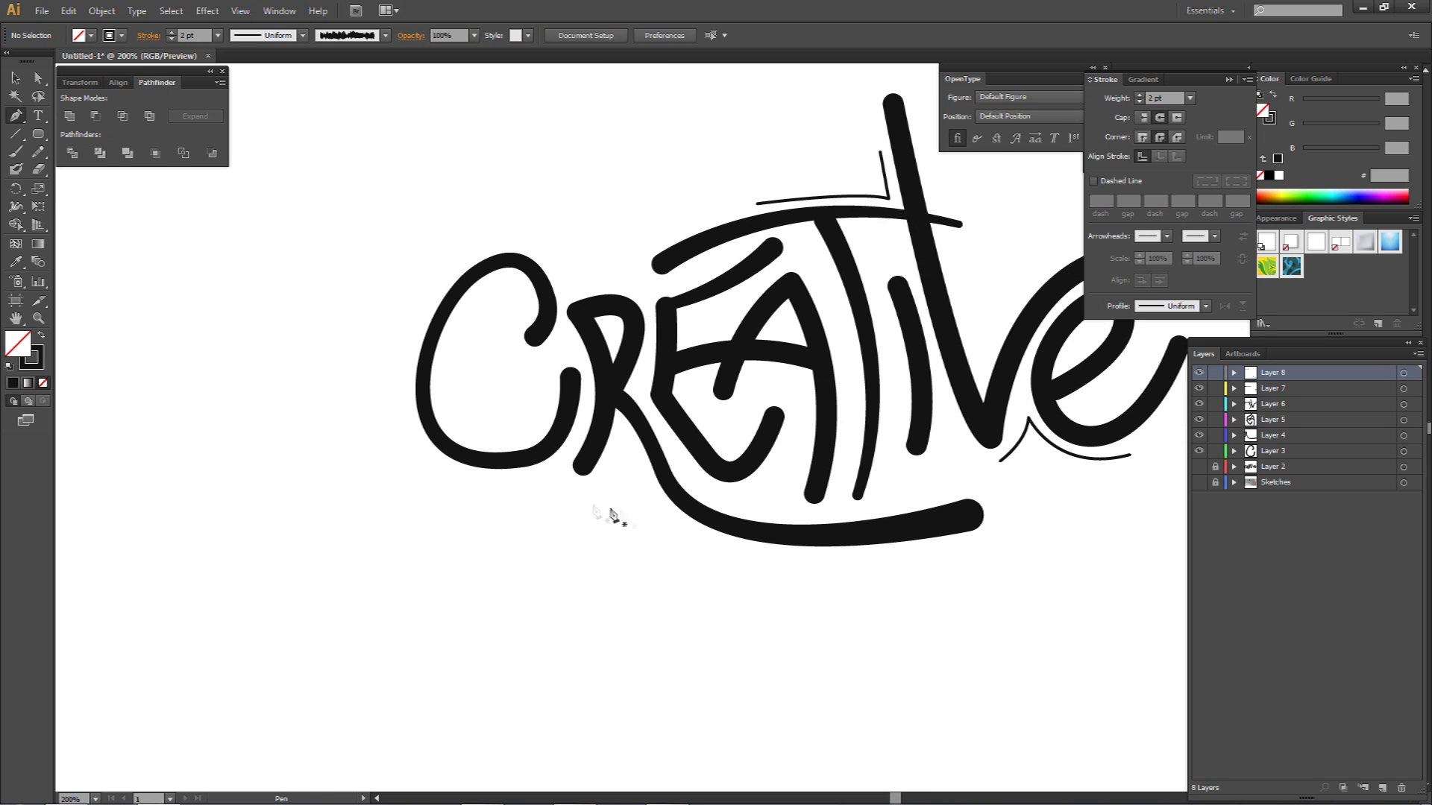
{"action": "left_click", "coordinate": [517, 477]}
{"action": "left_click_drag", "start_coordinate": [565, 470], "coordinate": [606, 474]}
{"action": "left_click", "coordinate": [565, 471]}
{"action": "left_click", "coordinate": [618, 446]}
{"action": "left_click", "coordinate": [626, 455], "text": "ctrl"}
- Select all three accent lines and set their stroke weight to 5 pt
{"action": "left_click_drag", "start_coordinate": [676, 444], "coordinate": [553, 450]}
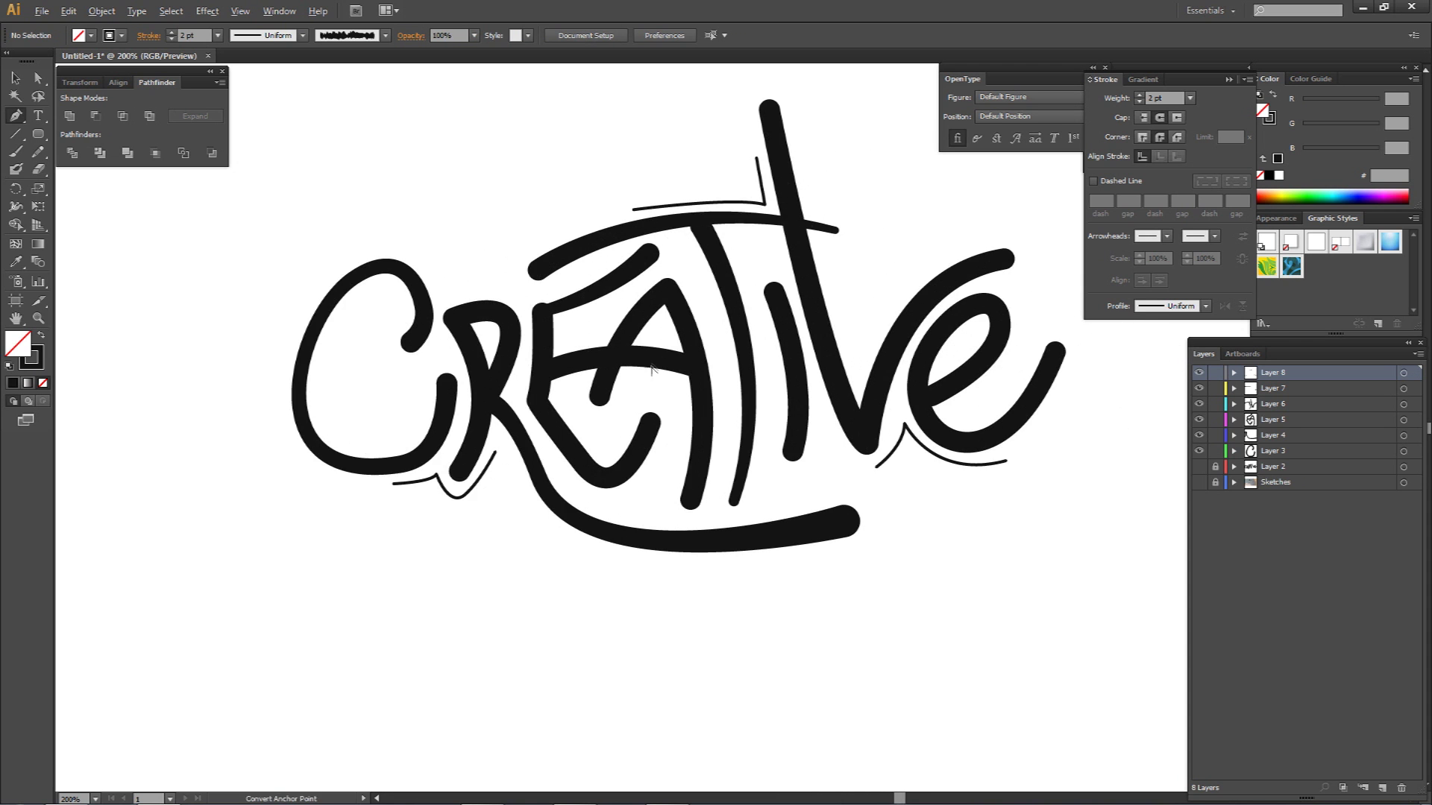
{"action": "scroll", "coordinate": [652, 369], "scroll_direction": "down", "scroll_amount": 2}
{"action": "scroll", "coordinate": [733, 401], "scroll_direction": "up", "scroll_amount": 2}
{"action": "key", "text": "a"}
{"action": "left_click", "coordinate": [628, 170]}
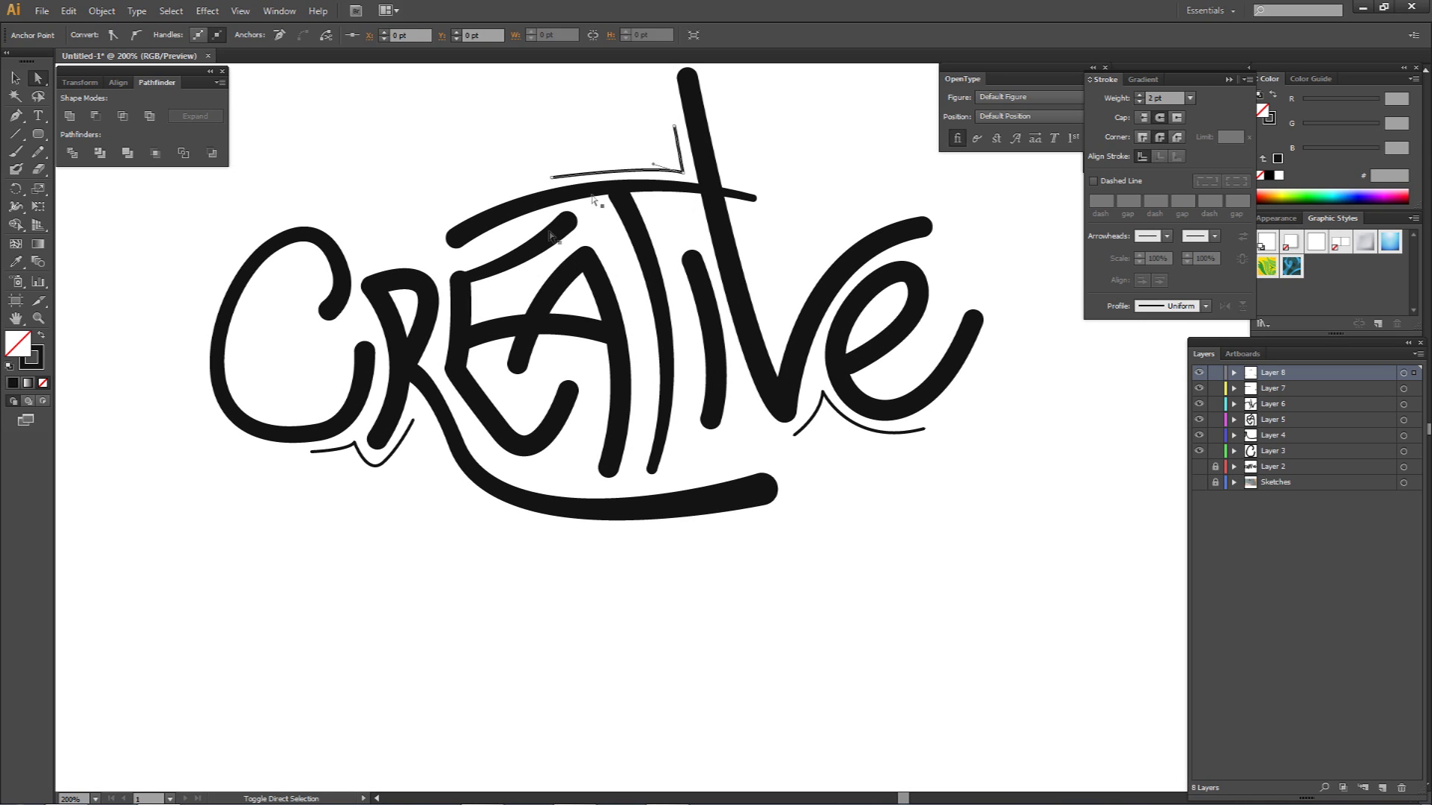
{"action": "left_click", "coordinate": [395, 458], "text": "shift"}
{"action": "left_click", "coordinate": [911, 432], "text": "shift"}
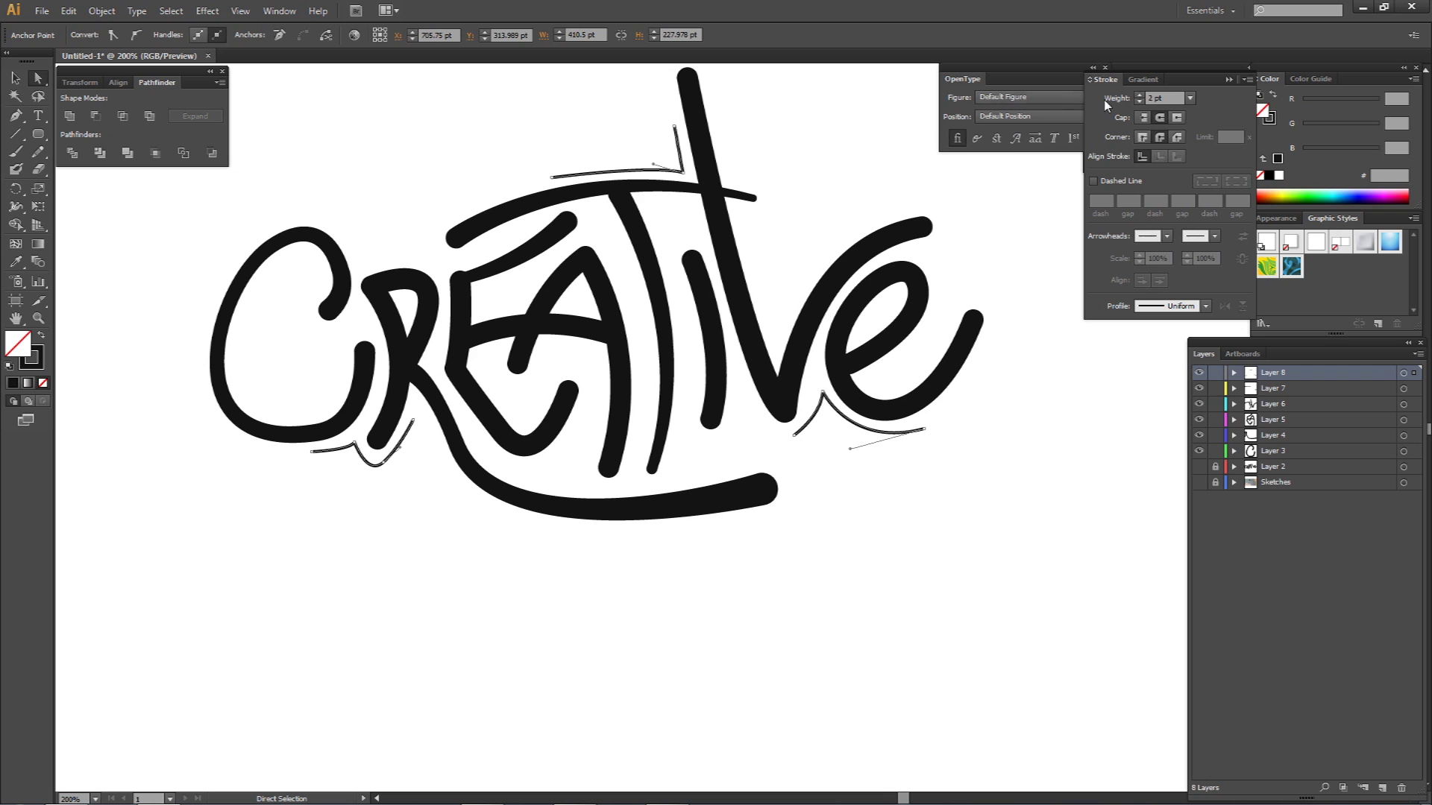
{"action": "left_click", "coordinate": [1139, 95]}
{"action": "left_click", "coordinate": [1139, 95]}
{"action": "left_click", "coordinate": [1140, 95]}
{"action": "left_click", "coordinate": [1139, 96]}
{"action": "left_click", "coordinate": [1140, 102]}
{"action": "left_click", "coordinate": [895, 144]}
- Pinch the upper accent line's corner and the peak of the accent below the V and e with the Width tool
{"action": "key", "text": "shift+w"}
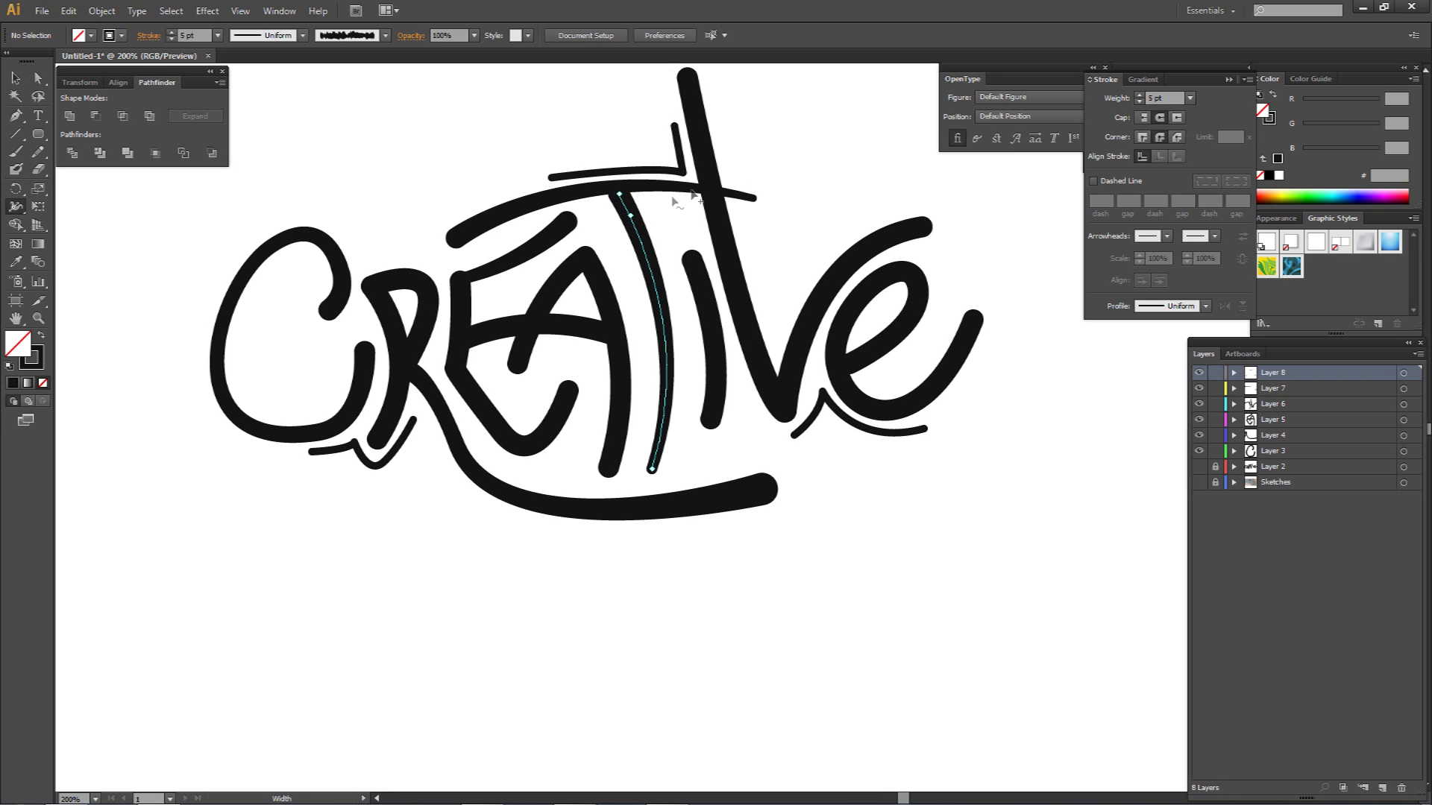
{"action": "left_click_drag", "start_coordinate": [683, 171], "coordinate": [683, 173]}
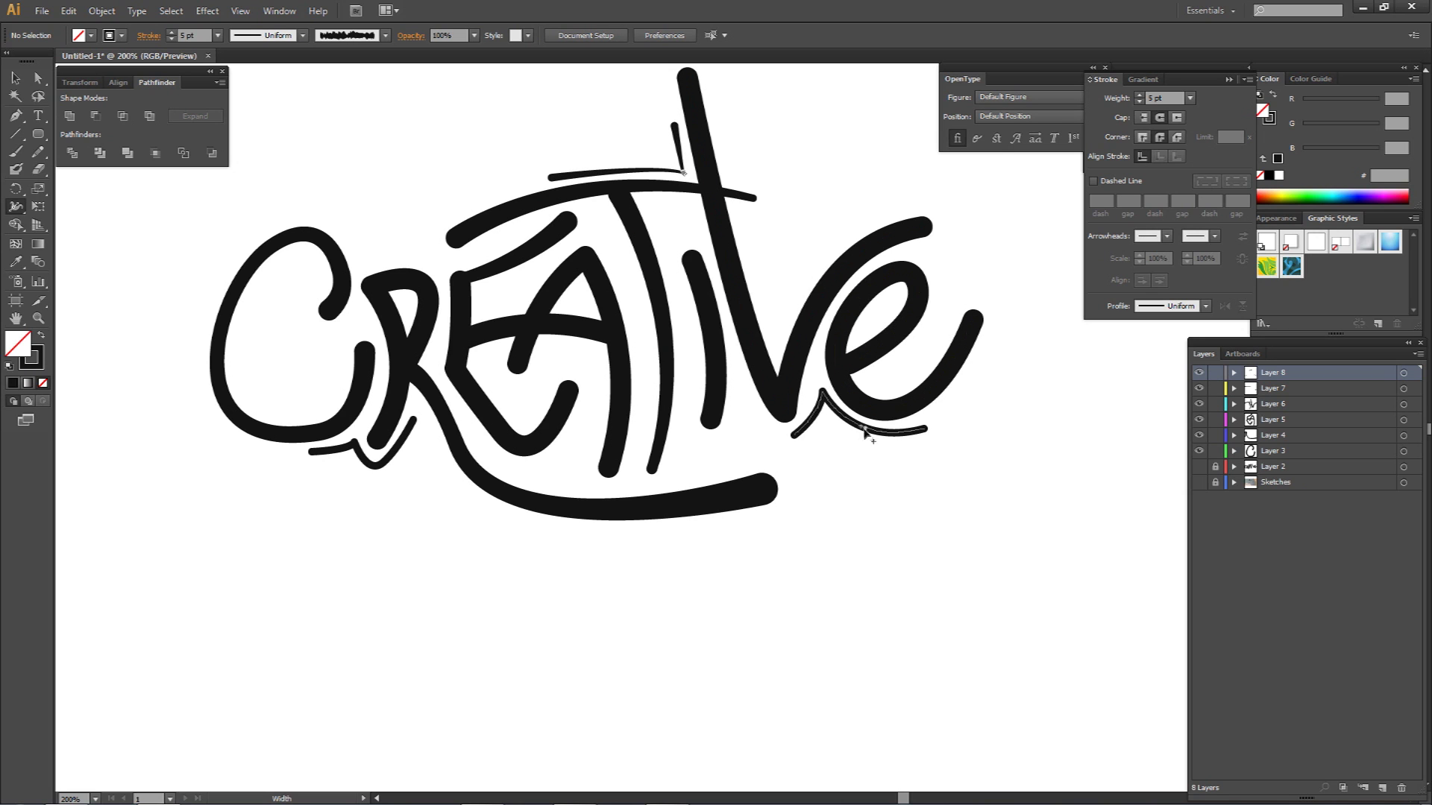
{"action": "left_click_drag", "start_coordinate": [823, 392], "coordinate": [823, 392]}
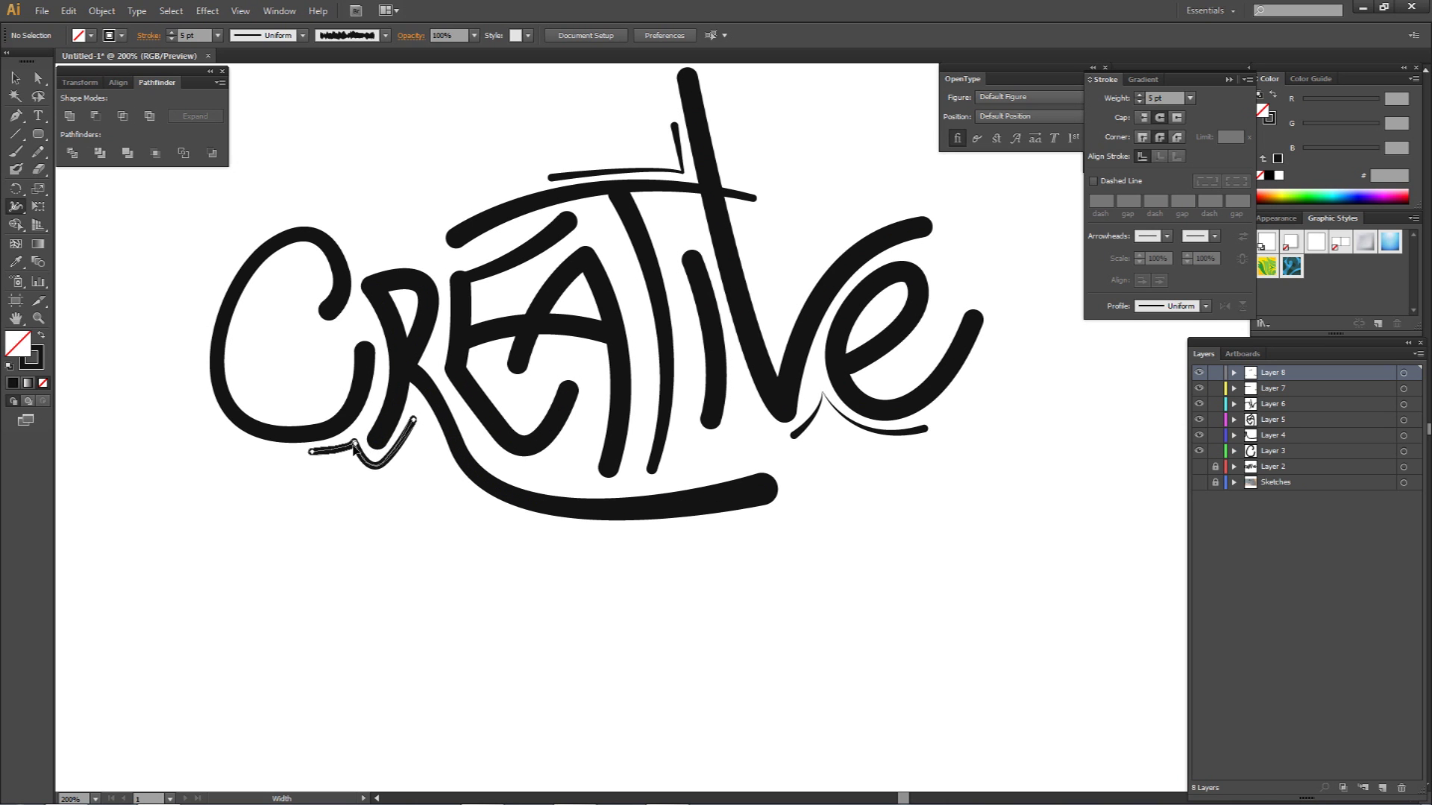
- Pinch the peak of the accent line beneath the C and R to a thin point with the Width tool
{"action": "key", "text": "ctrl+a"}
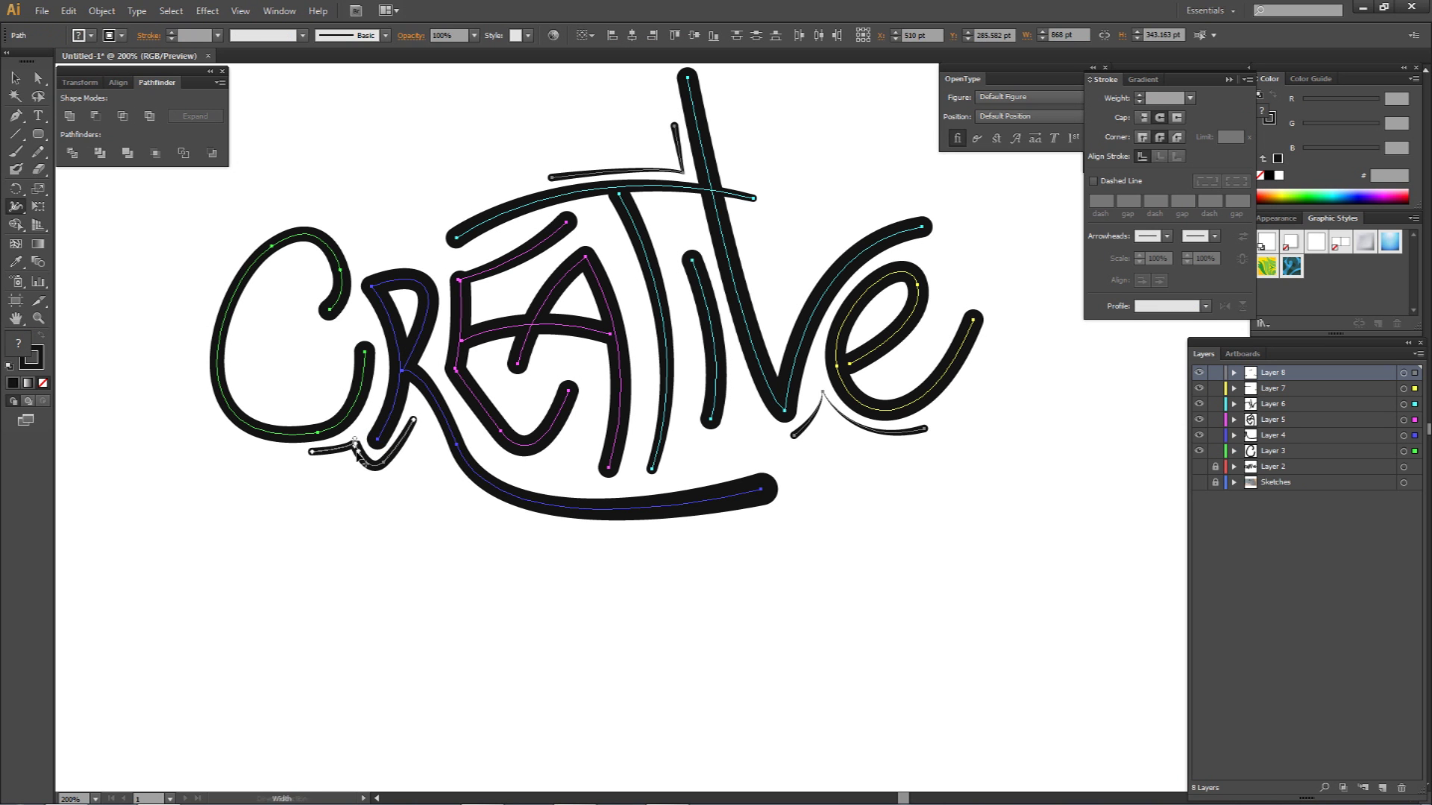
{"action": "key", "text": "ctrl+shift+a"}
{"action": "scroll", "coordinate": [356, 453], "scroll_direction": "up", "scroll_amount": 8}
{"action": "left_click_drag", "start_coordinate": [348, 310], "coordinate": [348, 319]}
{"action": "scroll", "coordinate": [419, 317], "scroll_direction": "down", "scroll_amount": 4}
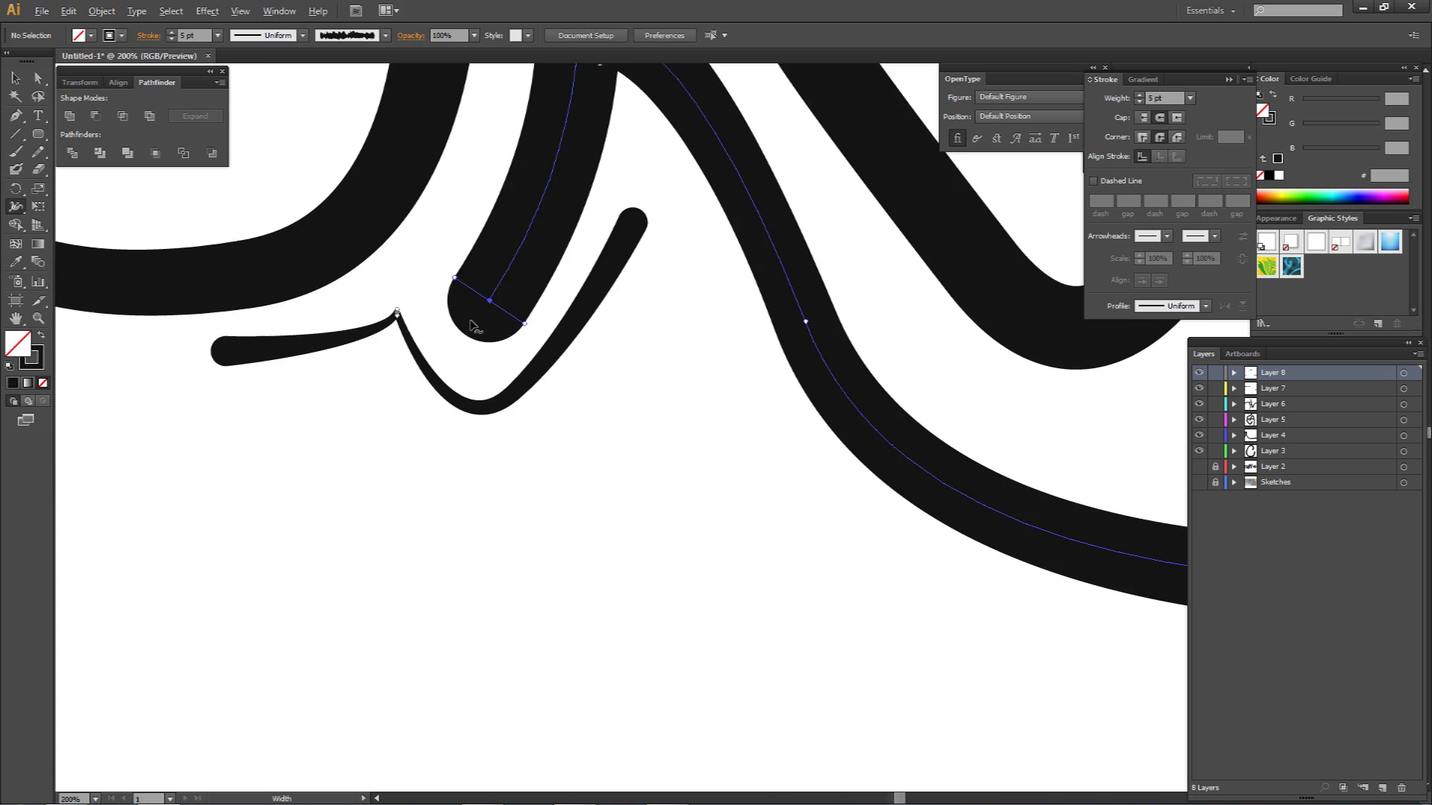
{"action": "scroll", "coordinate": [471, 326], "scroll_direction": "down", "scroll_amount": 5}
{"action": "key", "text": "a"}
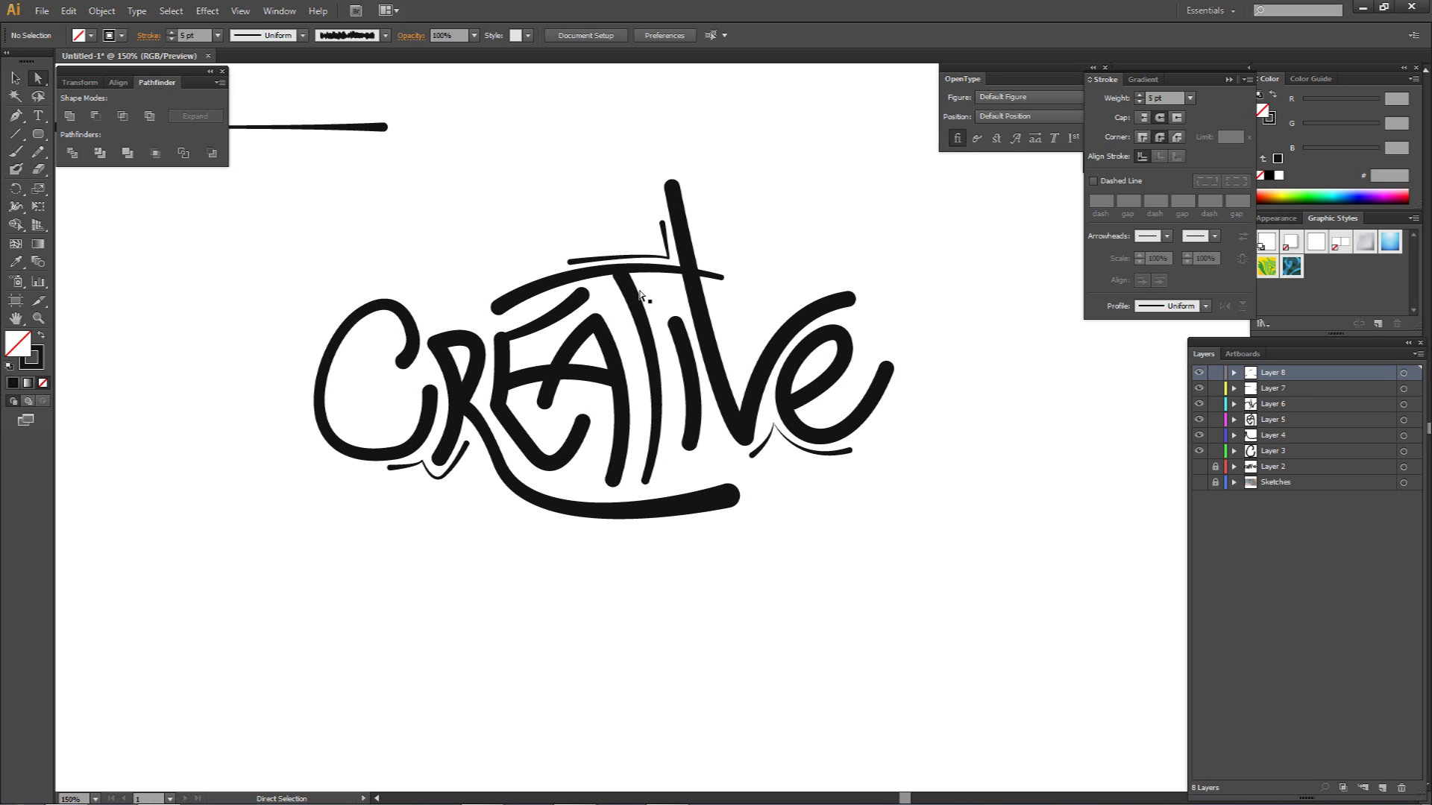
- Create another layer and place a single Pen point just after the e's accent line with a 17 pt stroke
{"action": "key", "text": "b"}
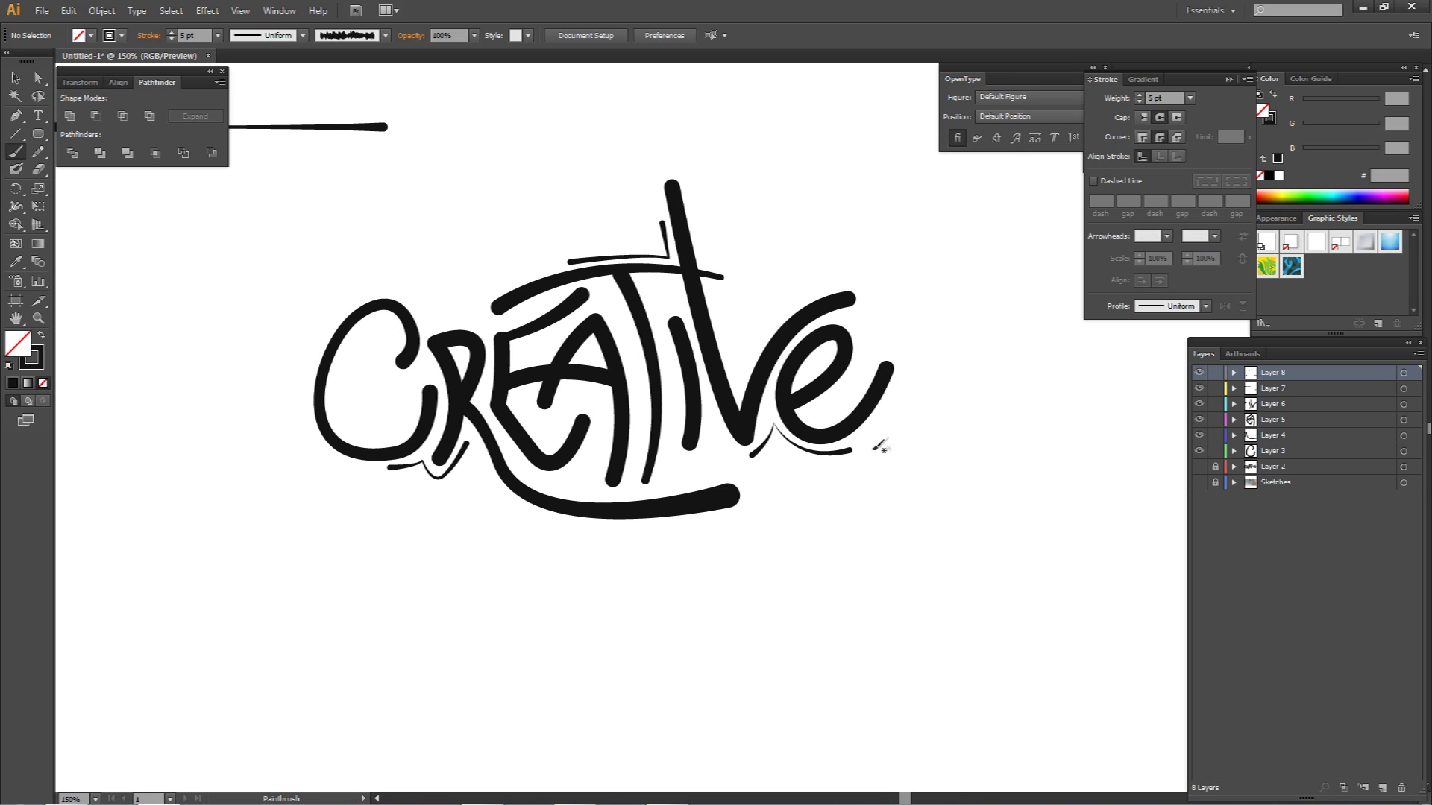
{"action": "left_click", "coordinate": [1381, 785]}
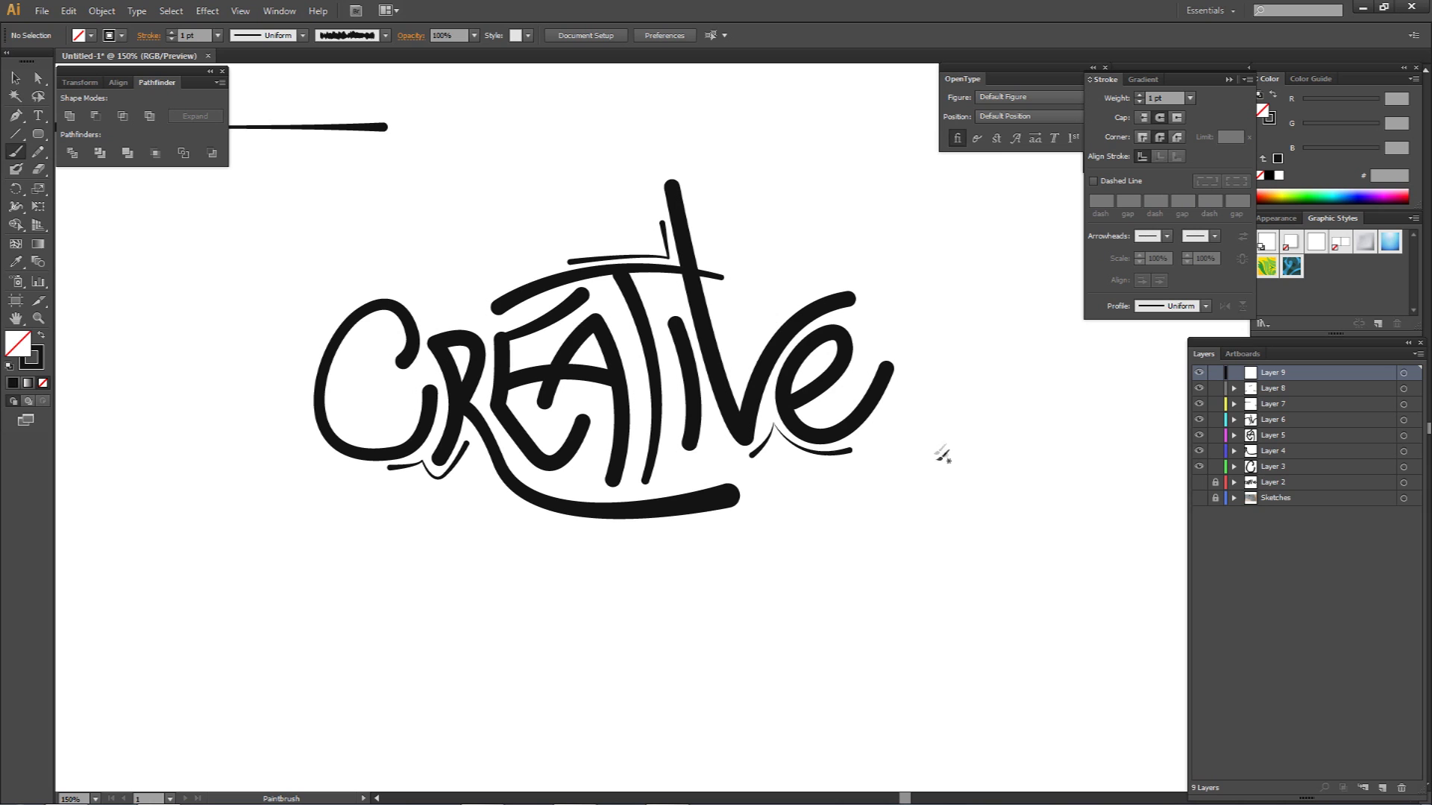
{"action": "left_click", "coordinate": [35, 369]}
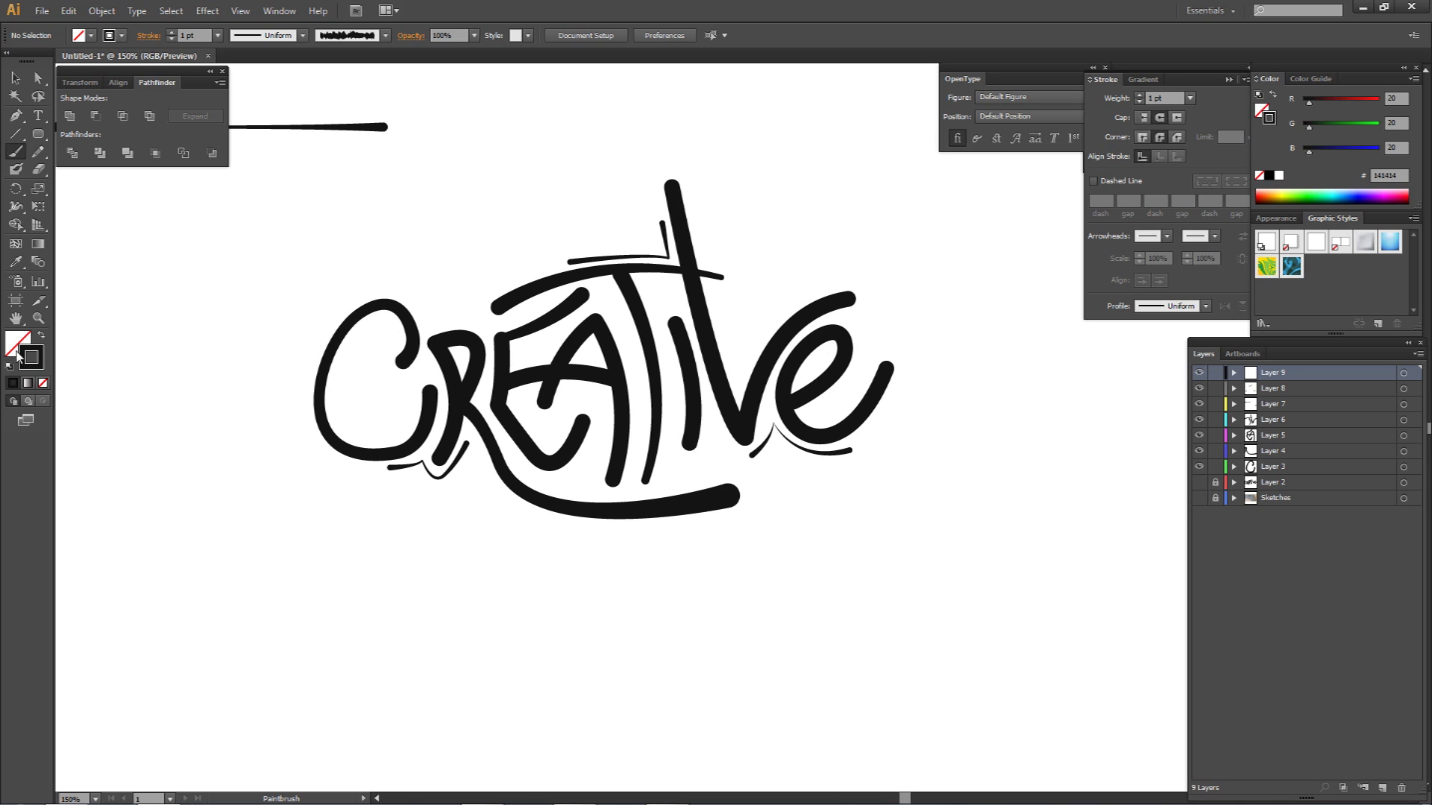
{"action": "key", "text": "p"}
{"action": "left_click", "coordinate": [865, 446]}
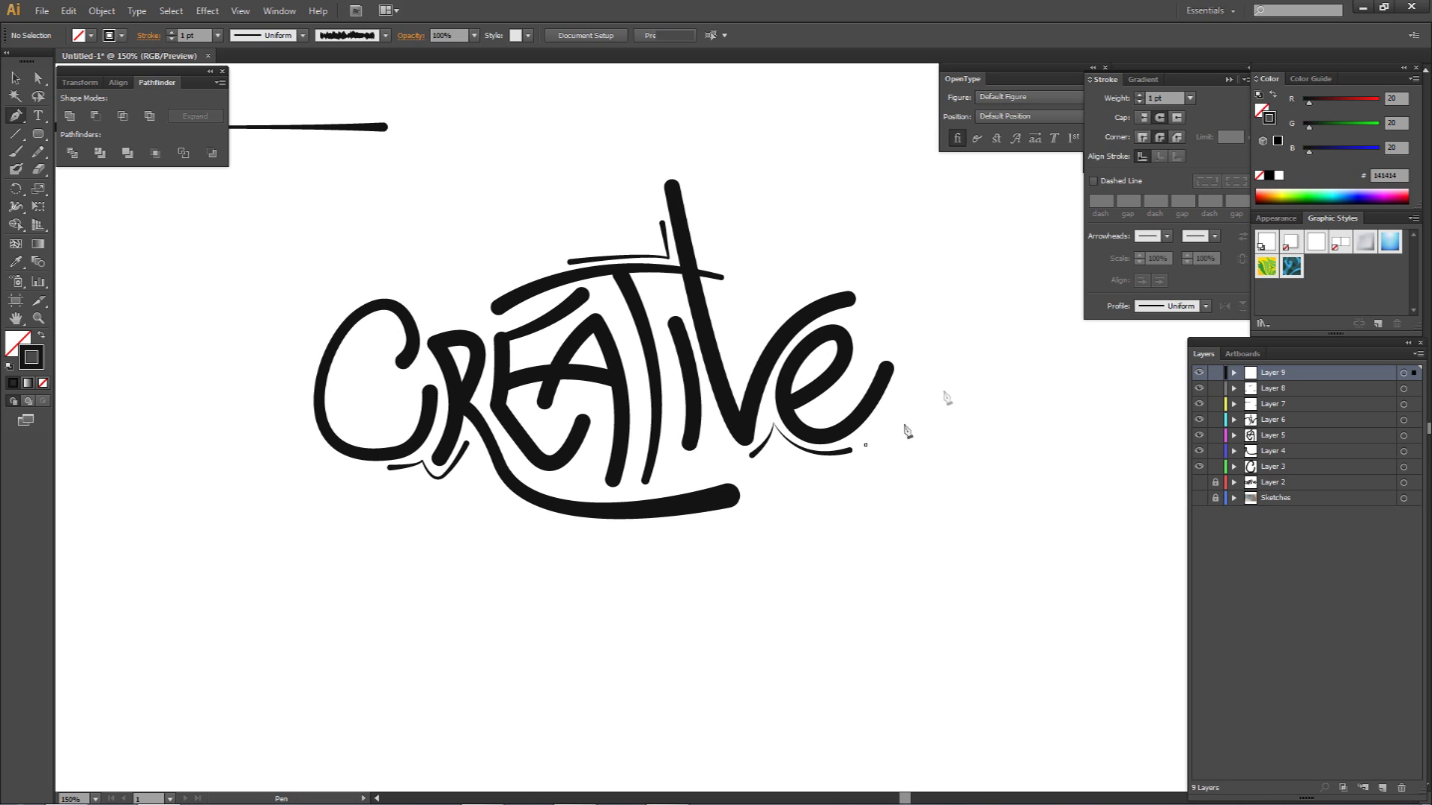
{"action": "left_click", "coordinate": [1140, 95]}
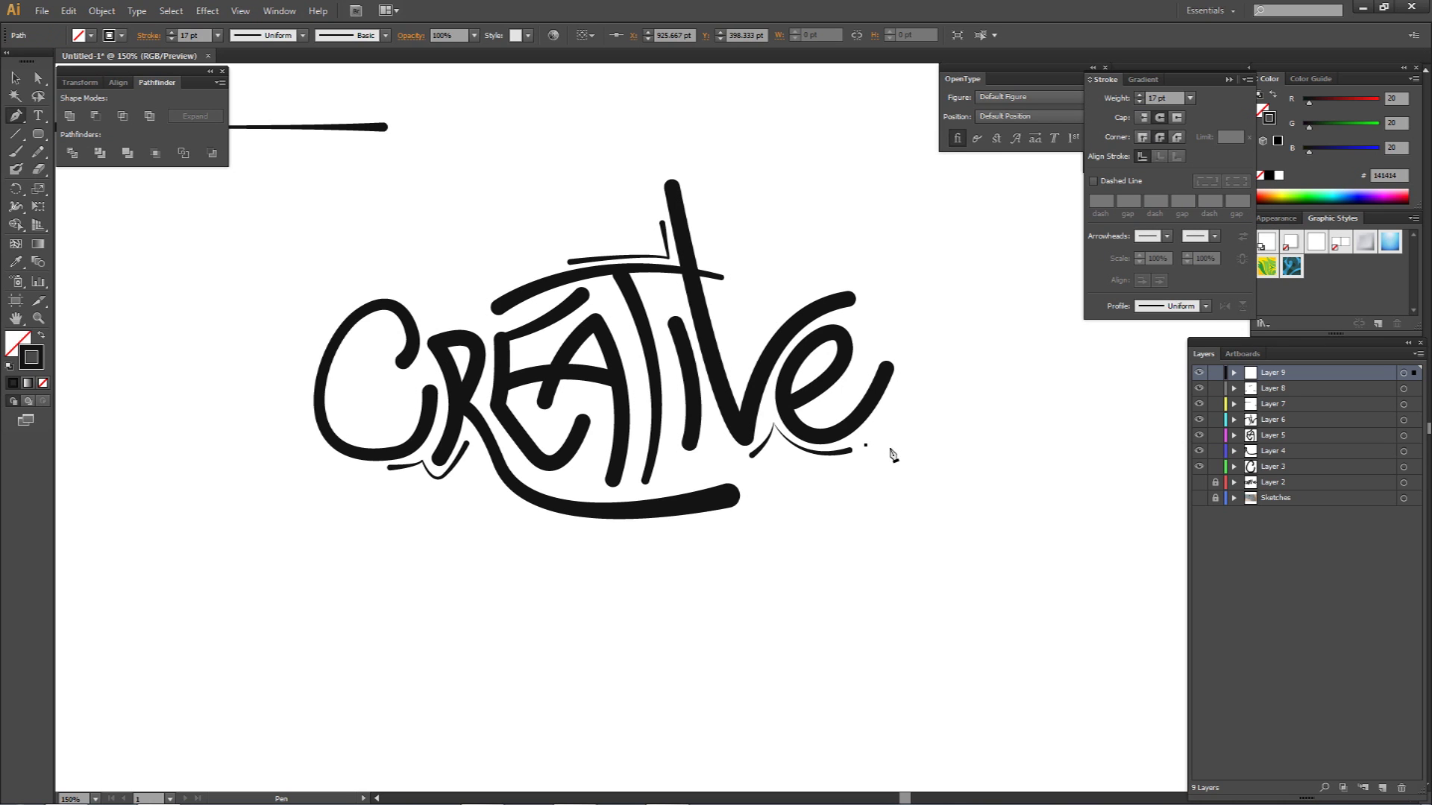
- Deselect the point, expand Layer 9 to inspect its paths and reactivate the Pen tool
{"action": "key", "text": "a"}
{"action": "left_click", "coordinate": [1002, 445]}
{"action": "left_click", "coordinate": [1232, 373]}
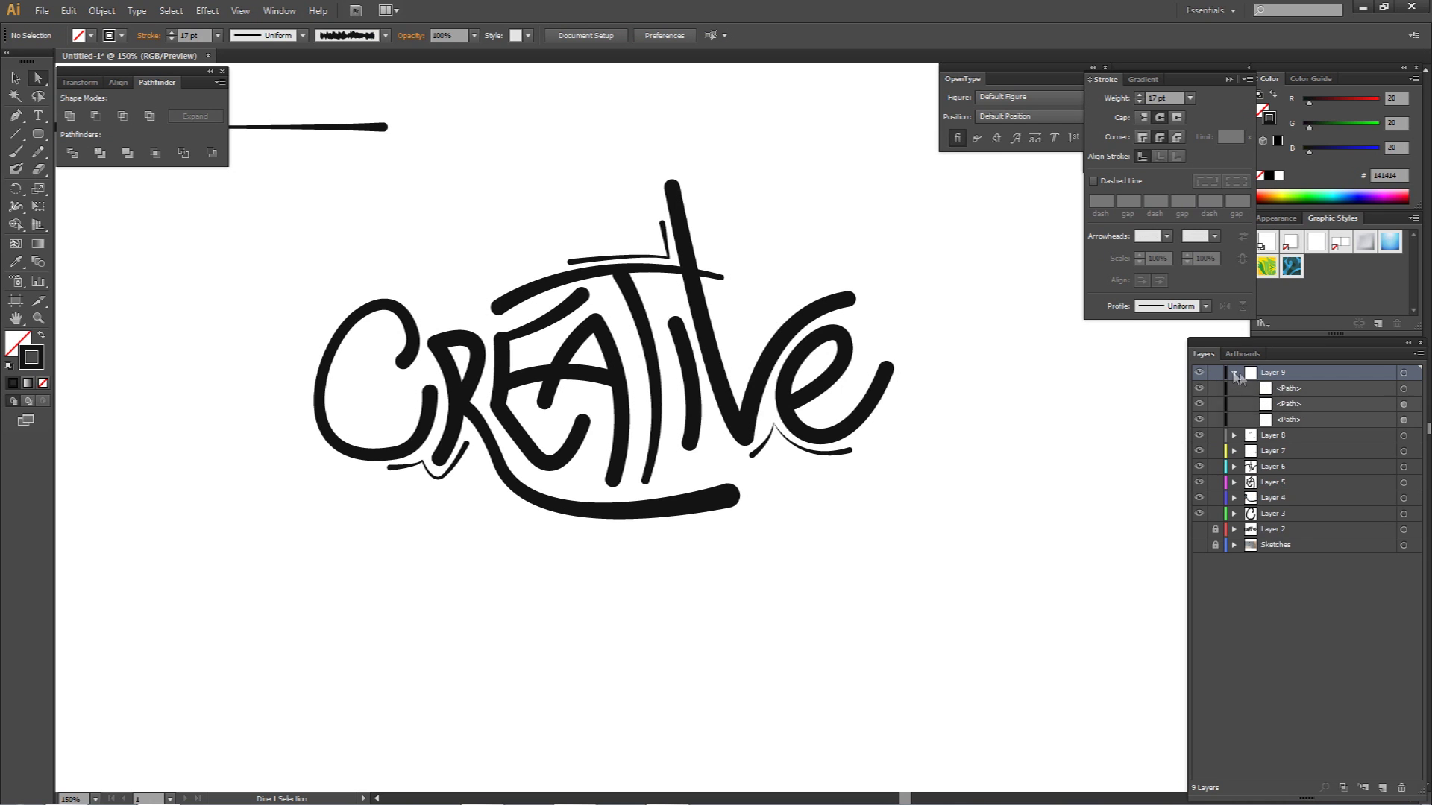
{"action": "key", "text": "p"}
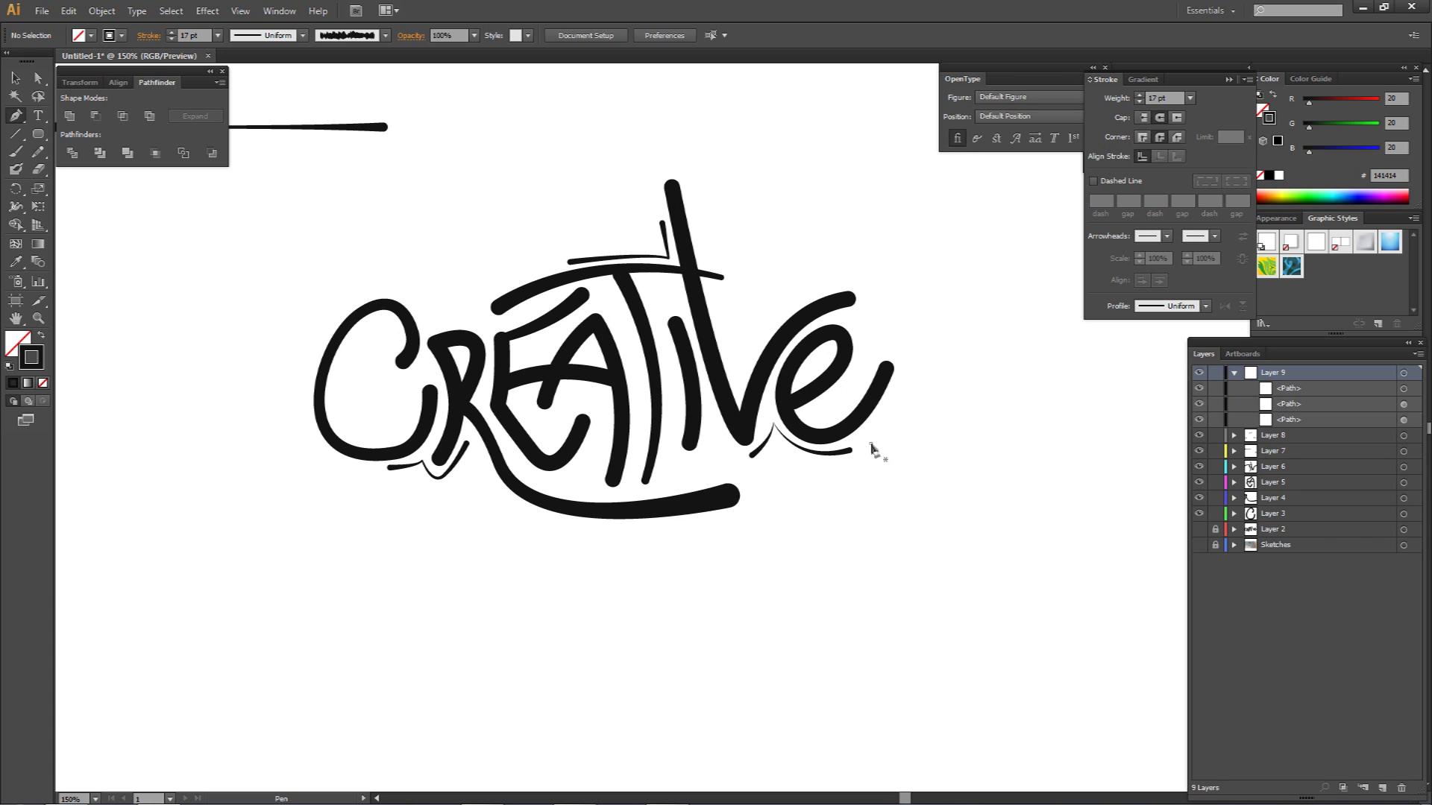
- Try adding a dot just after the e's accent line with a single Pen point and a 23 pt stroke
{"action": "left_click", "coordinate": [871, 443]}
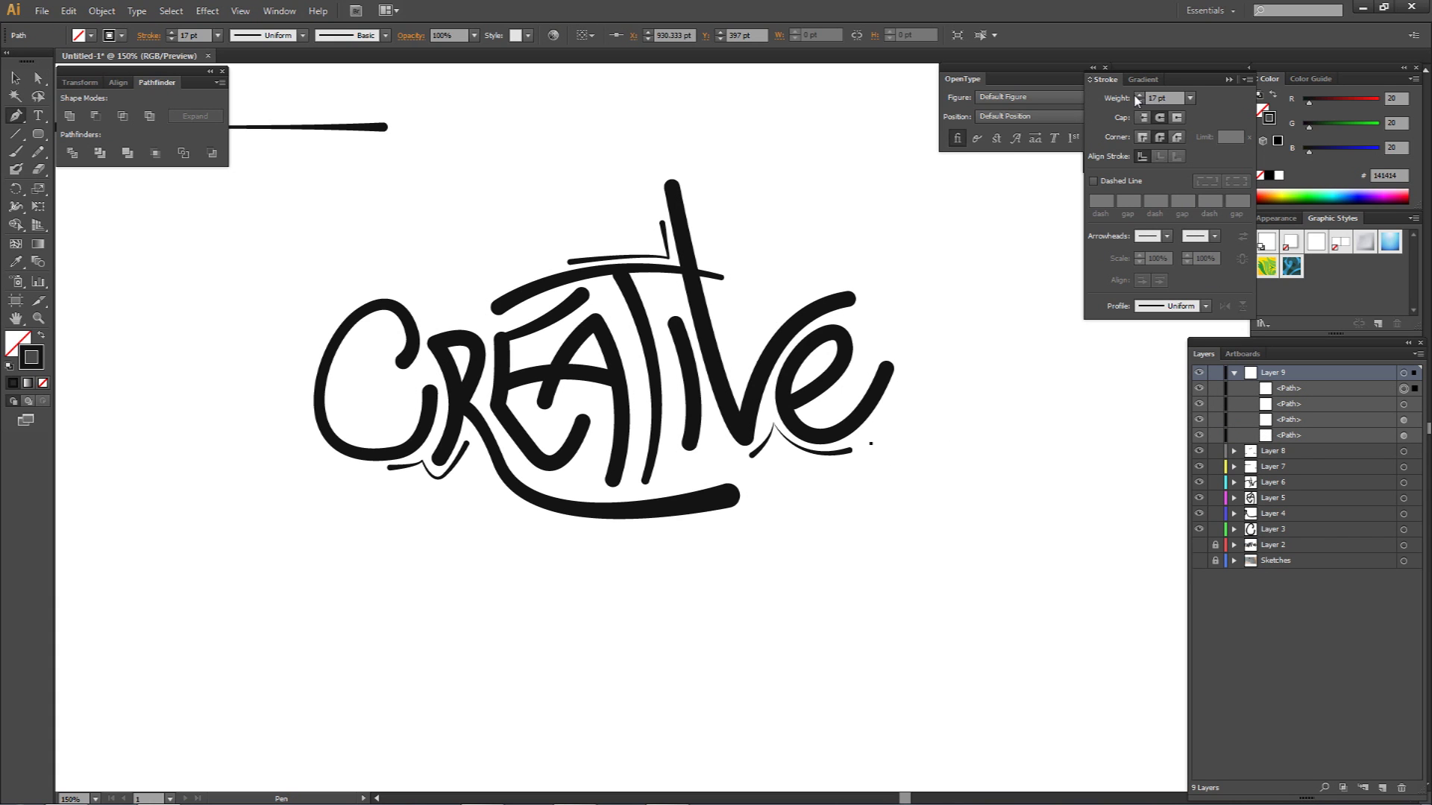
{"action": "key", "text": "a"}
{"action": "left_click", "coordinate": [993, 419]}
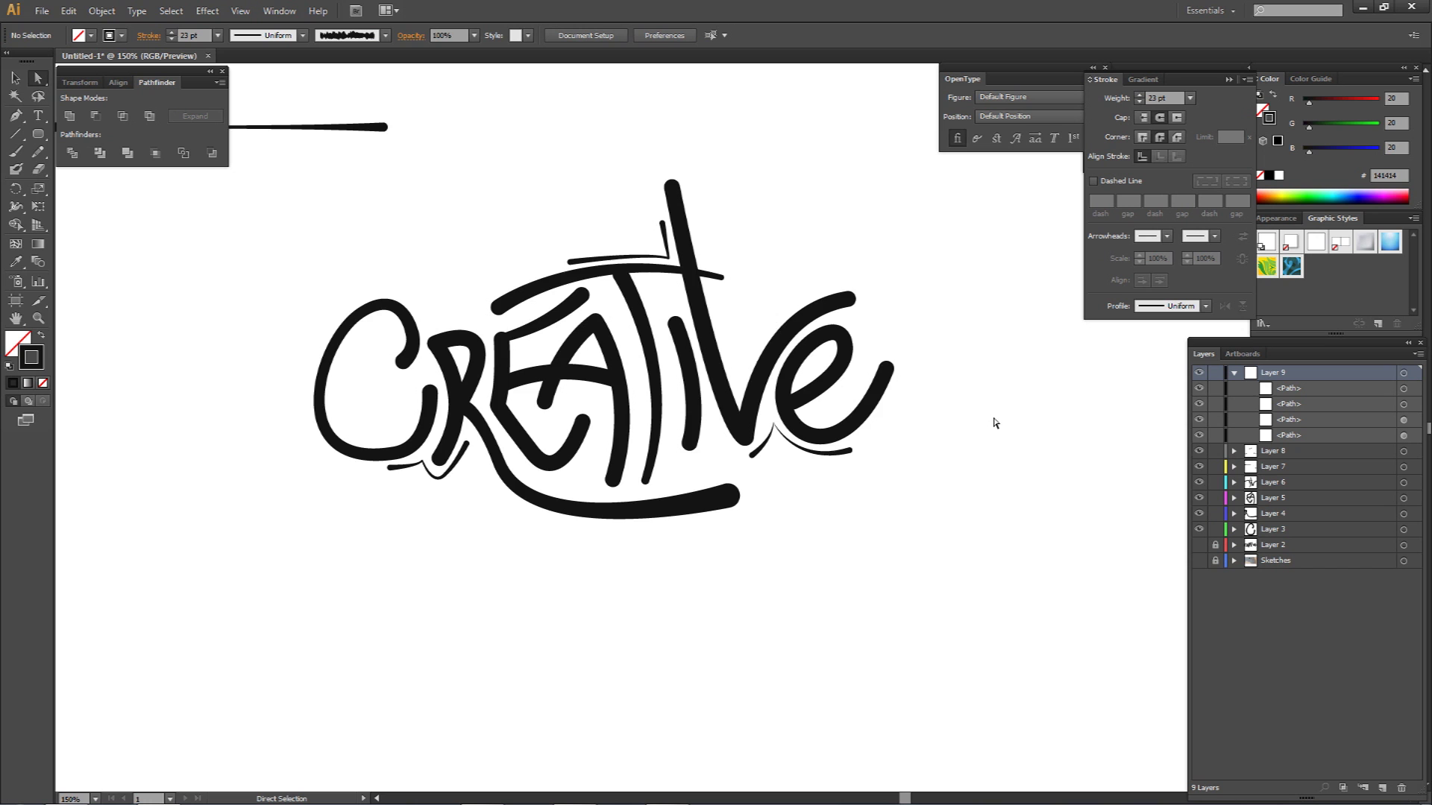
- Try dabbing a dot with the Paintbrush beside the outer end of the accent line above the T
{"action": "scroll", "coordinate": [900, 443], "scroll_direction": "up", "scroll_amount": 2}
{"action": "scroll", "coordinate": [848, 460], "scroll_direction": "down", "scroll_amount": 1}
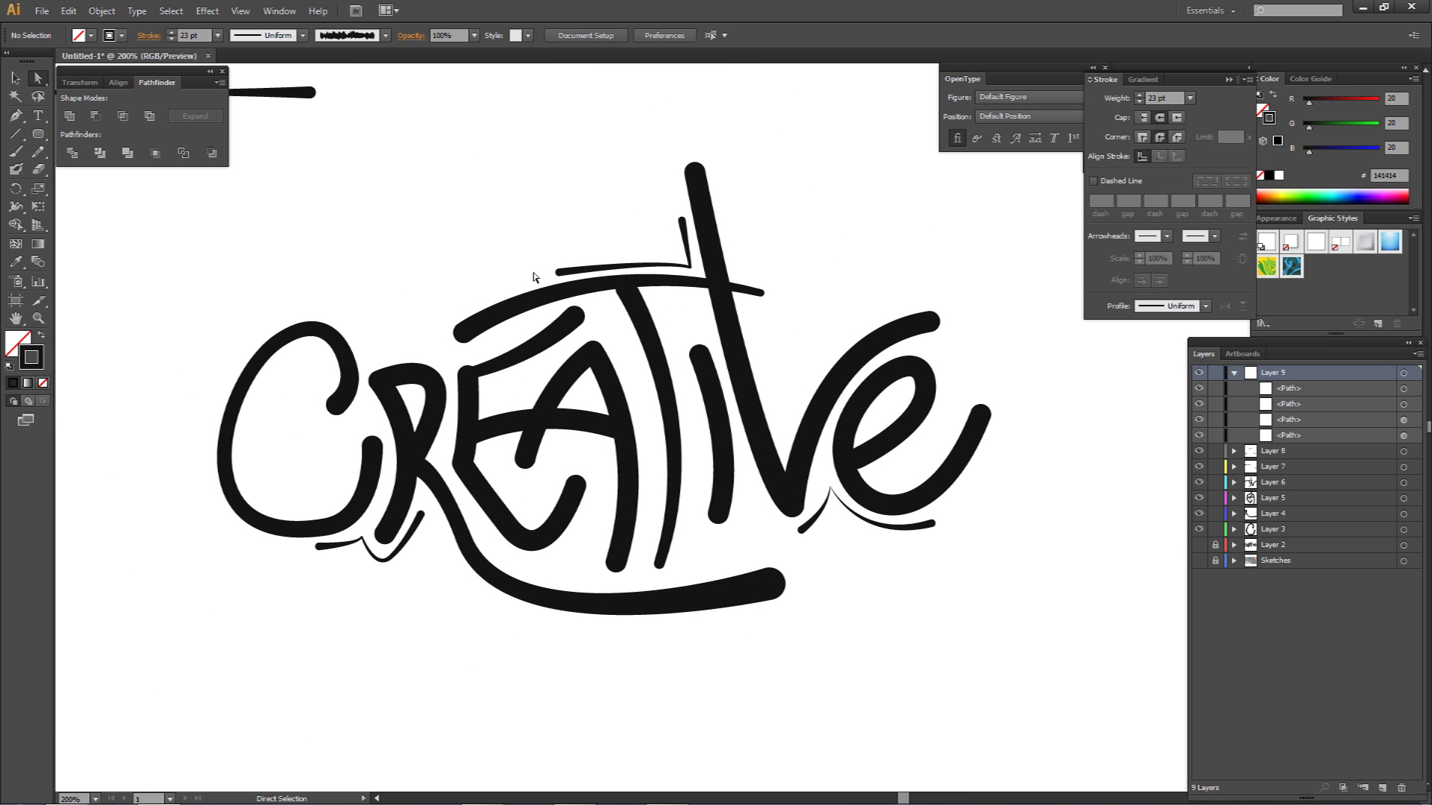
{"action": "key", "text": "b"}
{"action": "left_click", "coordinate": [548, 255]}
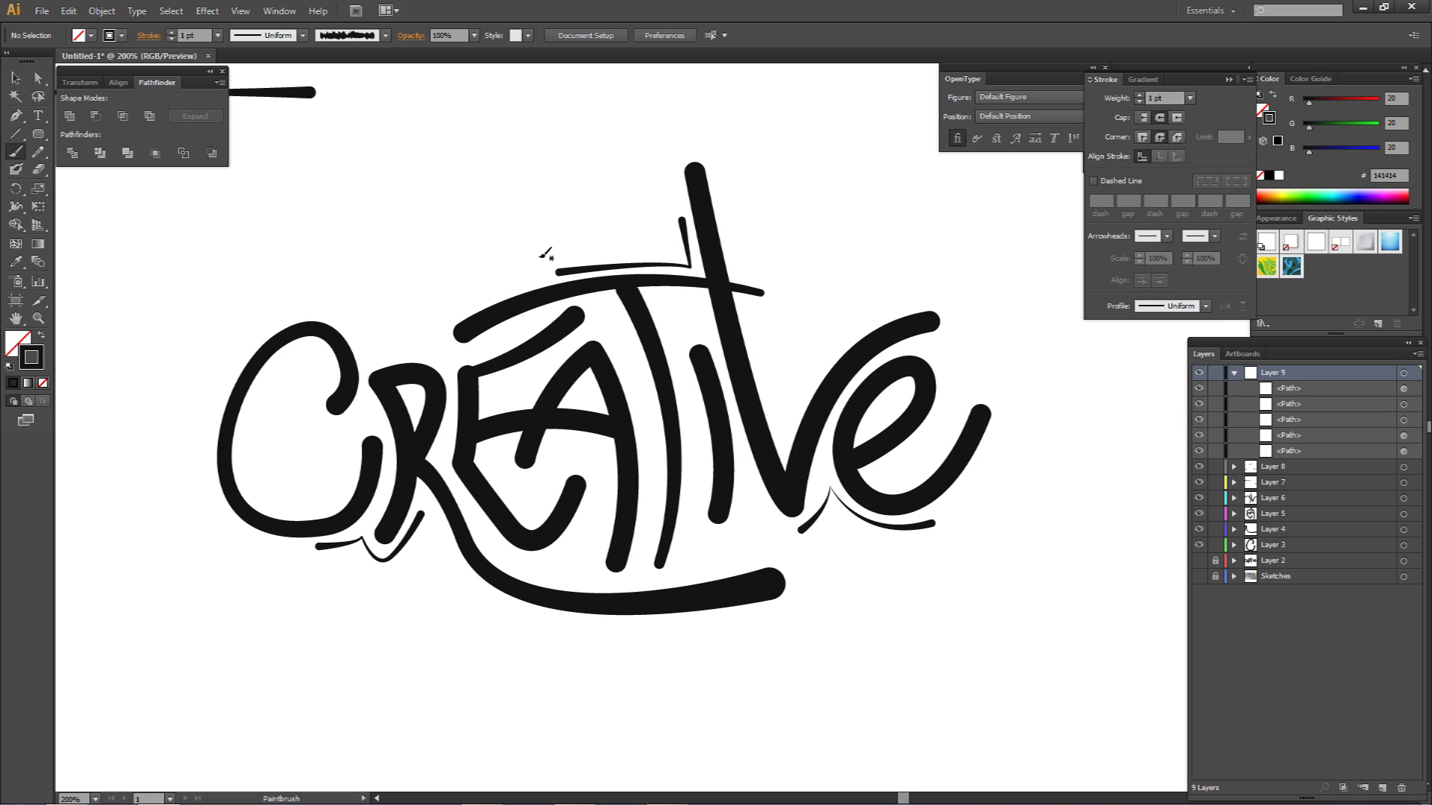
- Delete Layer 9 together with its leftover point paths and create a new empty layer above Layer 8
{"action": "left_click", "coordinate": [1234, 373]}
{"action": "left_click_drag", "start_coordinate": [1274, 374], "coordinate": [1402, 788]}
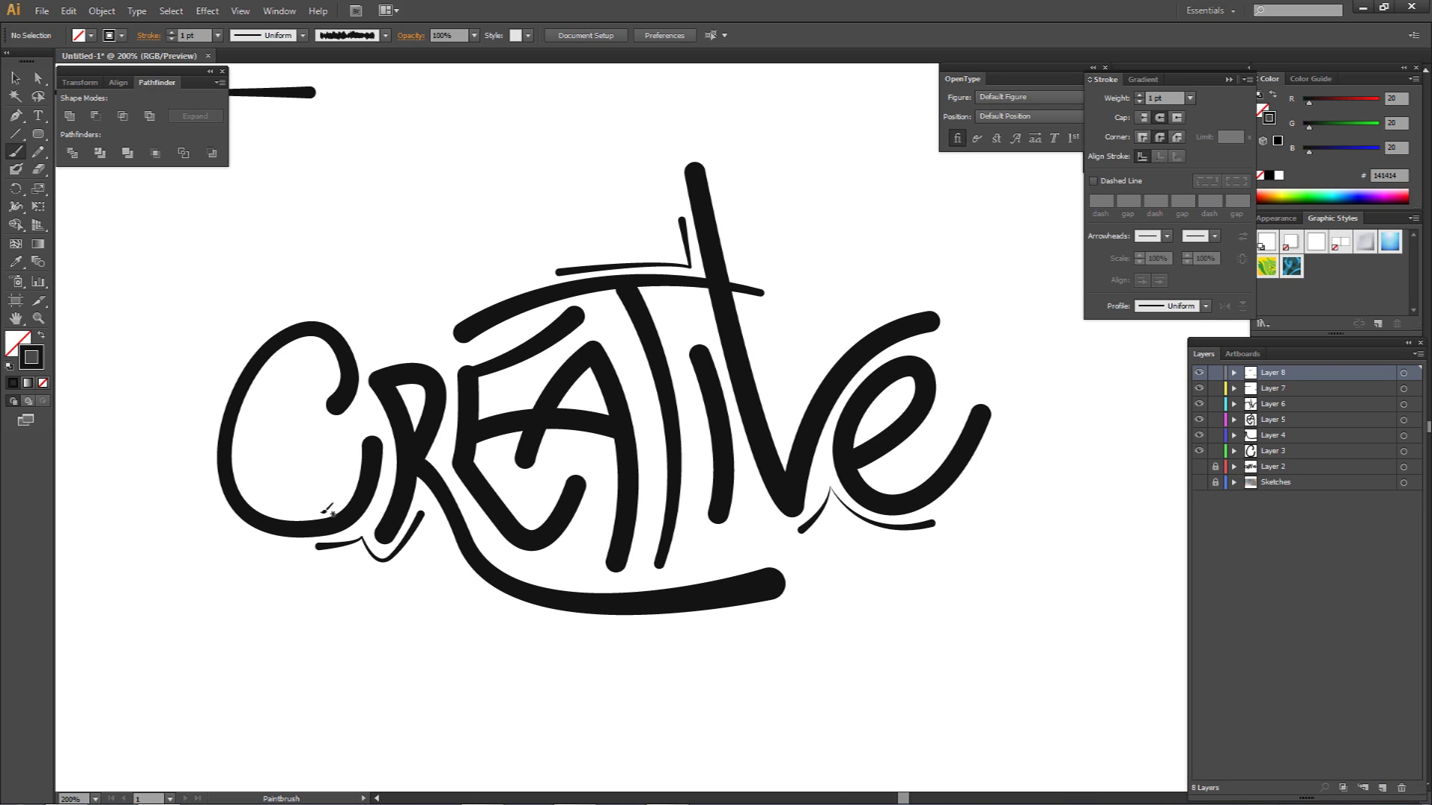
{"action": "left_click", "coordinate": [1387, 788]}
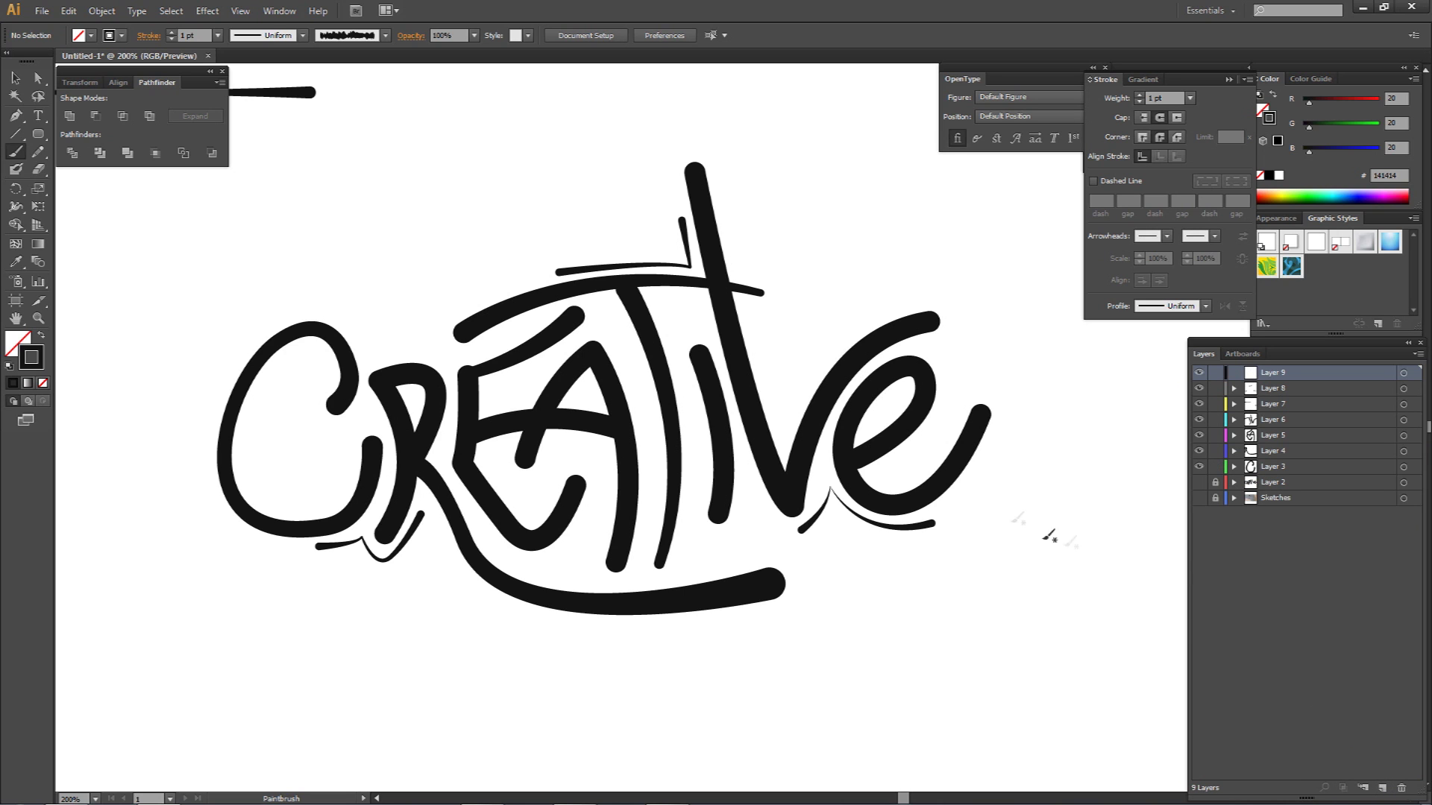
- Undo a test brush stroke, choose the 15 pt. Round brush and dab a dot just after the e's accent line
{"action": "left_click_drag", "start_coordinate": [957, 515], "coordinate": [924, 586]}
{"action": "key", "text": "ctrl+z"}
{"action": "left_click", "coordinate": [358, 35]}
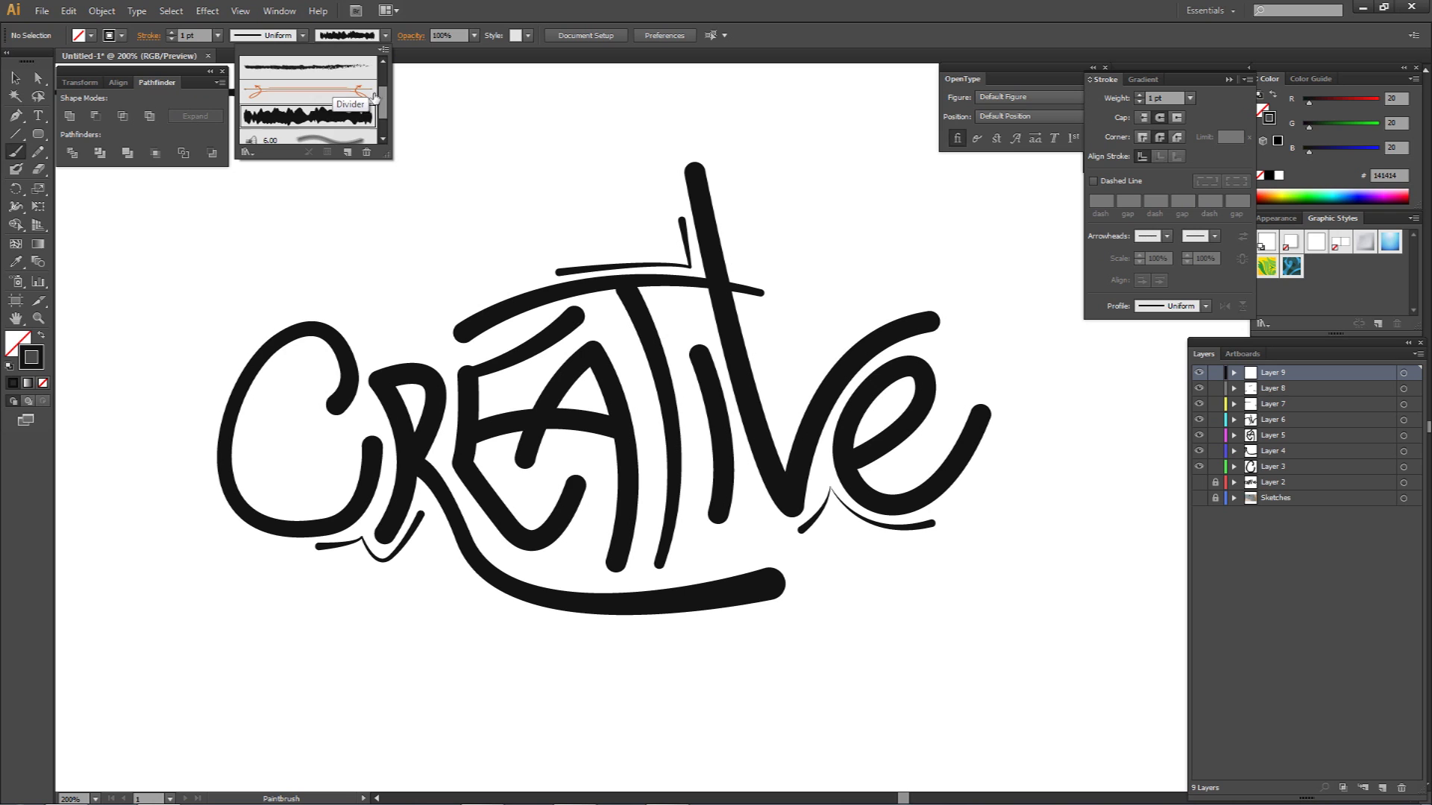
{"action": "left_click_drag", "start_coordinate": [382, 102], "coordinate": [384, 69]}
{"action": "left_click", "coordinate": [276, 68]}
{"action": "left_click", "coordinate": [958, 523]}
{"action": "left_click", "coordinate": [951, 509]}
- Reposition the dot so it lines up with the end of the e's accent line, and deselect it
{"action": "key", "text": "v"}
{"action": "left_click", "coordinate": [953, 510]}
{"action": "left_click_drag", "start_coordinate": [953, 510], "coordinate": [956, 519]}
{"action": "left_click", "coordinate": [971, 511]}
{"action": "key", "text": "ctrl+s"}
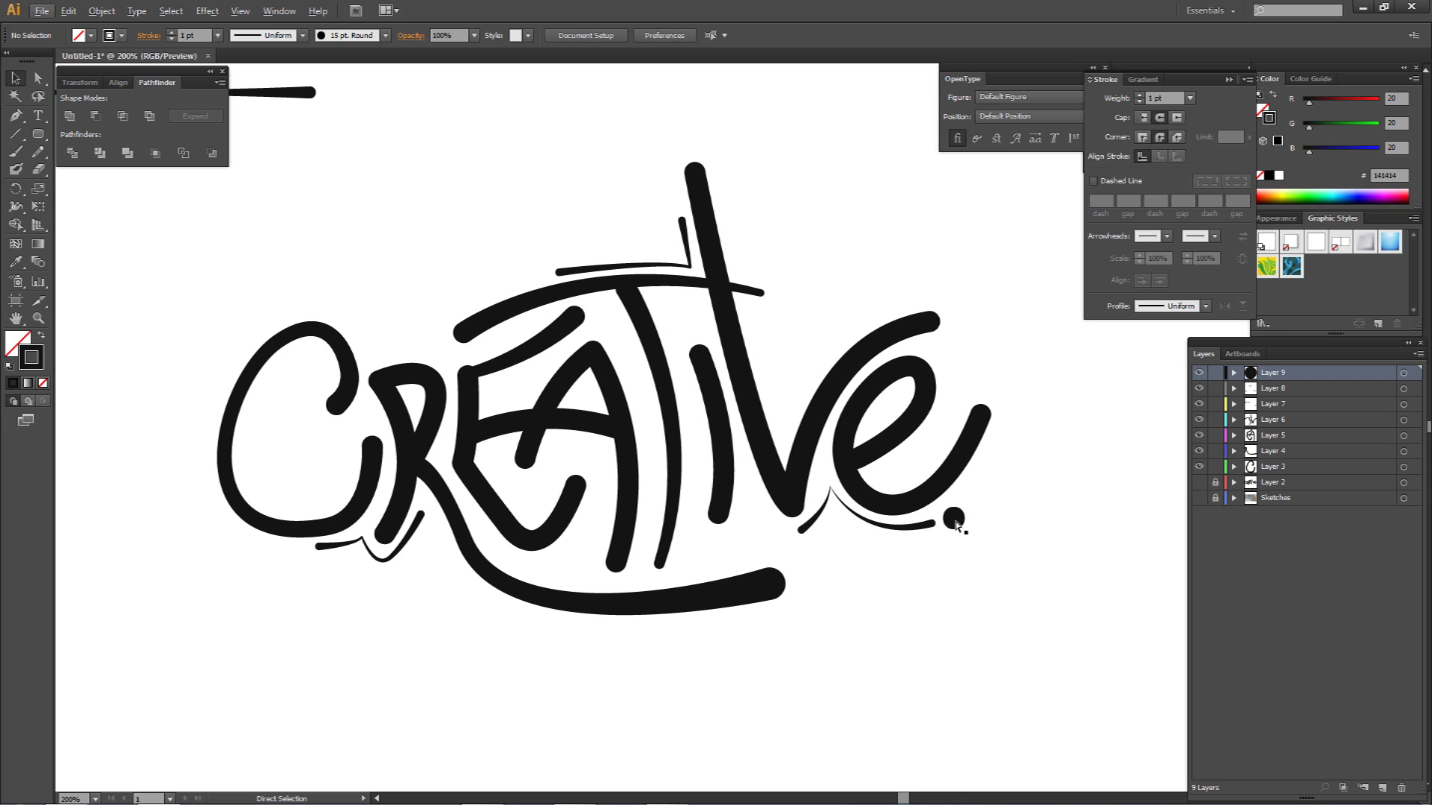
- Duplicate the dot to the outer end of the upper accent line and to the outer end of the accent beneath the C
{"action": "mouse_move", "coordinate": [539, 275]}
{"action": "left_mouse_down"}
{"action": "mouse_move", "coordinate": [939, 485]}
{"action": "mouse_move", "coordinate": [952, 523]}
{"action": "left_mouse_up"}
{"action": "left_click", "coordinate": [570, 226]}
{"action": "left_click", "coordinate": [993, 514]}
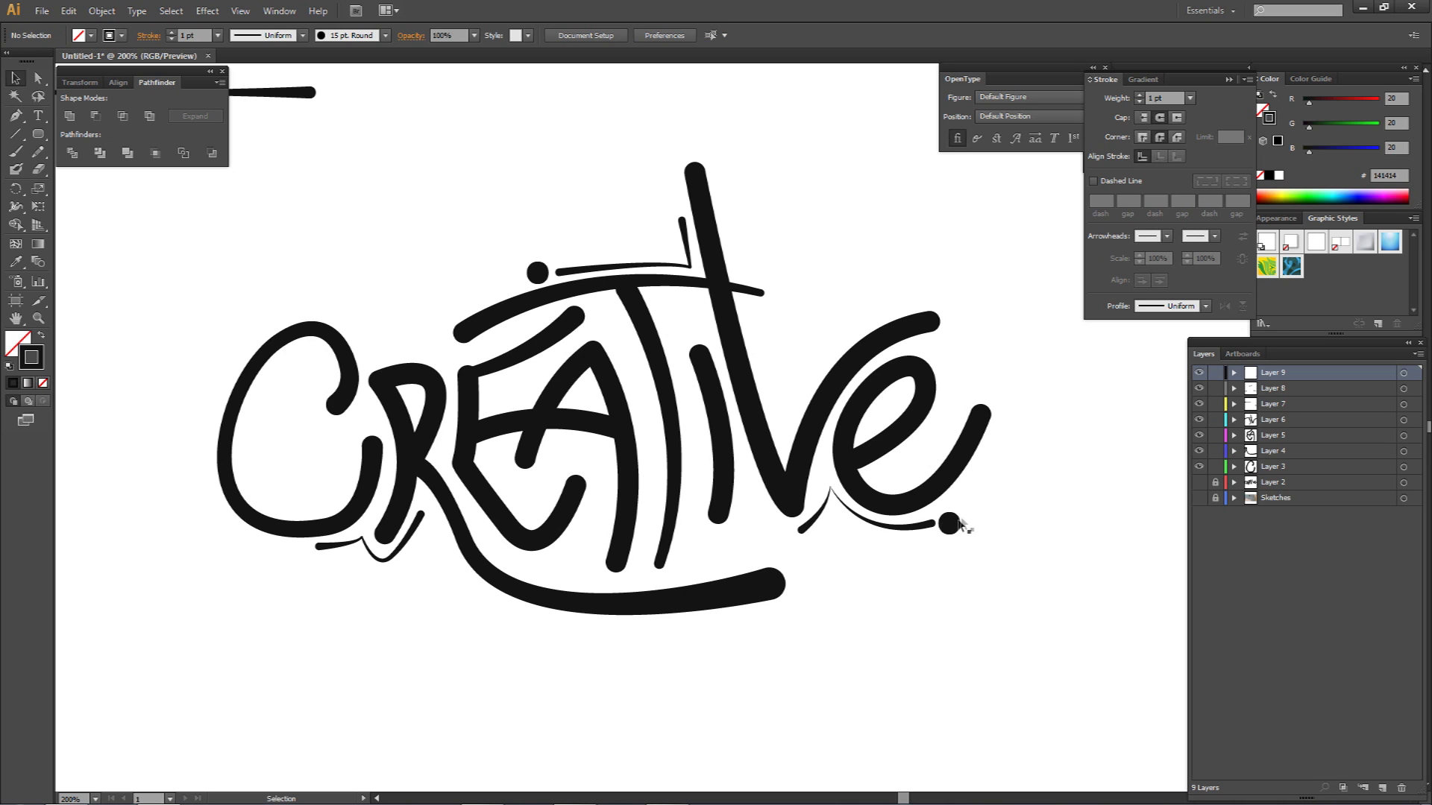
{"action": "mouse_move", "coordinate": [952, 523]}
{"action": "left_mouse_down"}
{"action": "mouse_move", "coordinate": [377, 565]}
{"action": "mouse_move", "coordinate": [300, 553]}
{"action": "left_mouse_up"}
{"action": "left_click", "coordinate": [427, 621]}
{"action": "scroll", "coordinate": [802, 305], "scroll_direction": "down", "scroll_amount": 2}
{"action": "left_click_drag", "start_coordinate": [818, 326], "coordinate": [774, 419]}
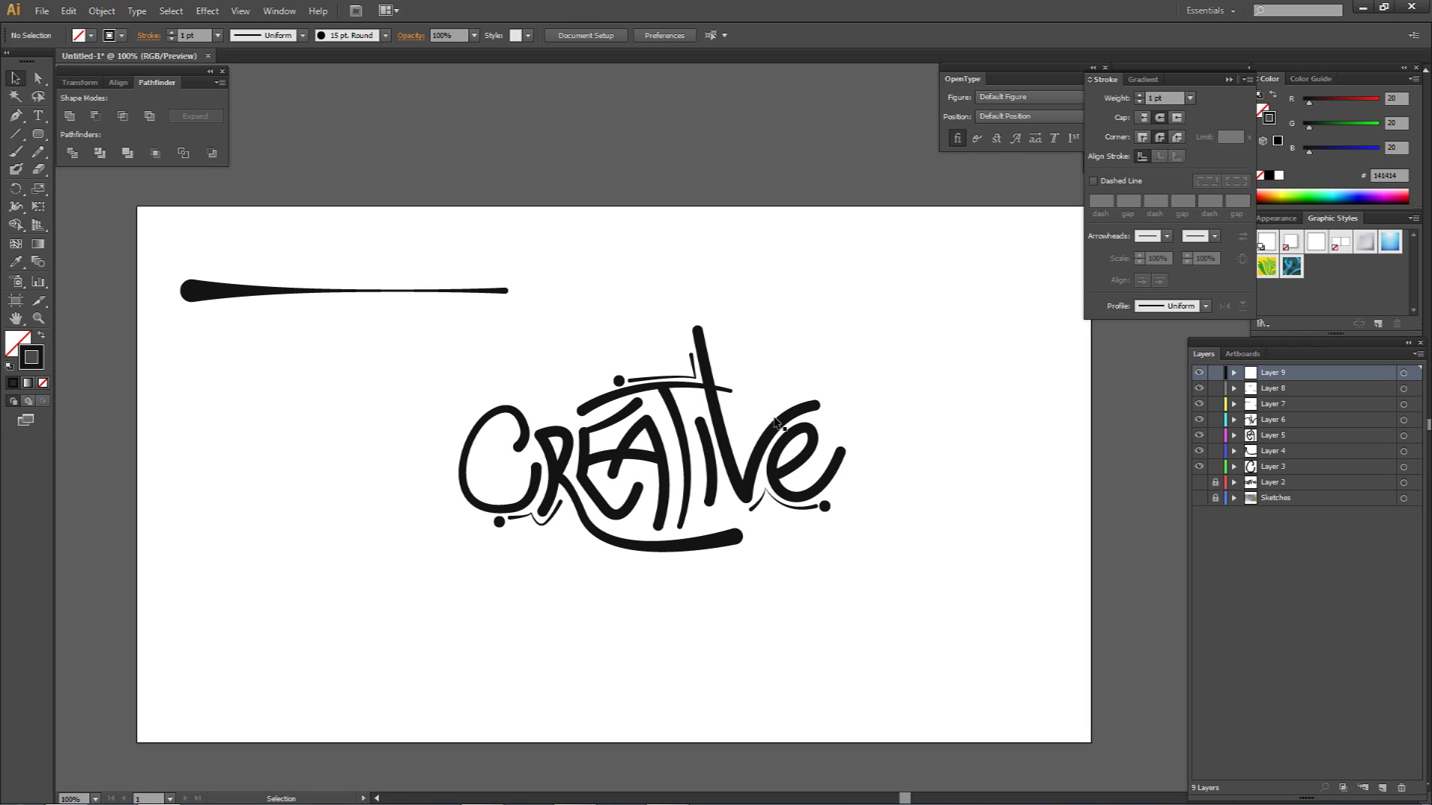